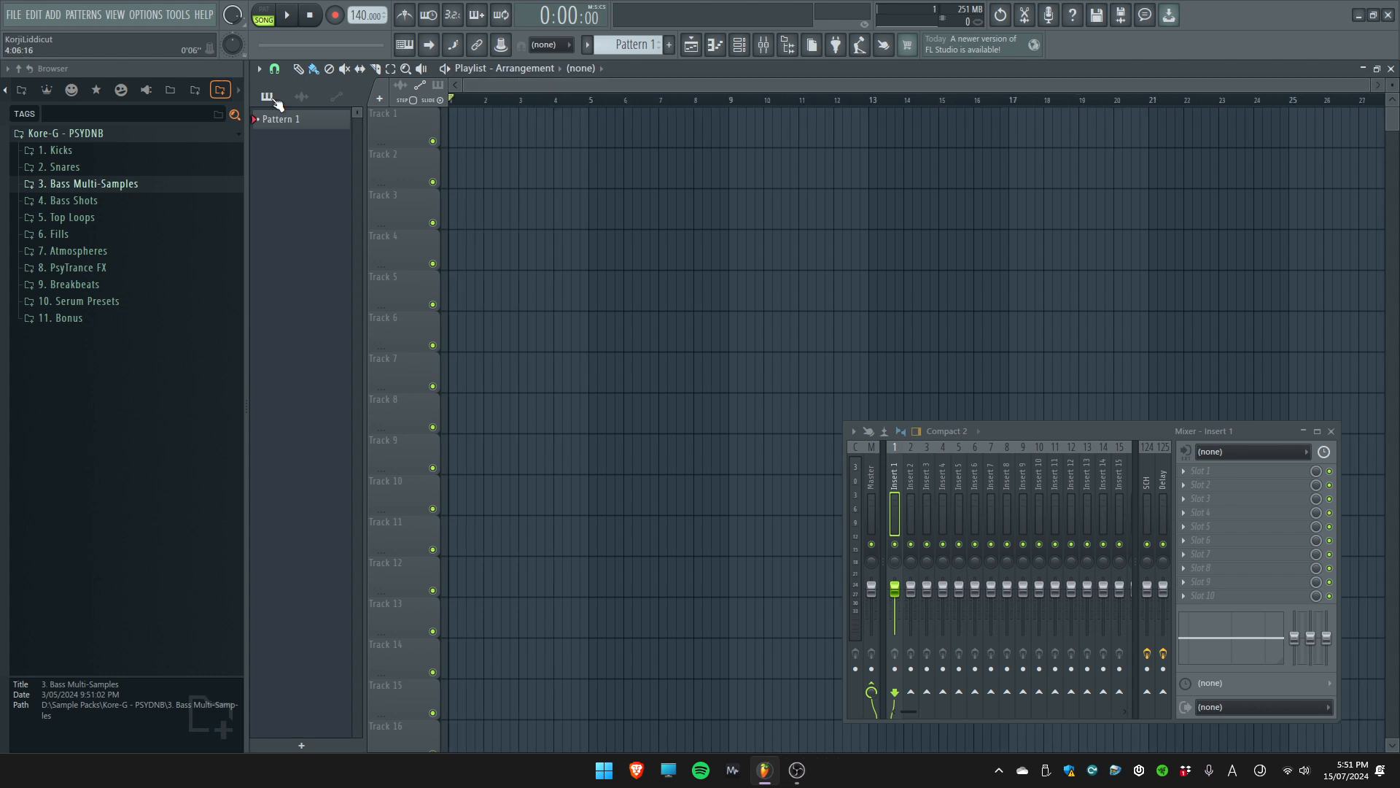
Audition the kick samples in the 1. Kicks folder, from 01 through 07
{"action": "left_click", "coordinate": [61, 149]}
{"action": "left_click", "coordinate": [171, 167]}
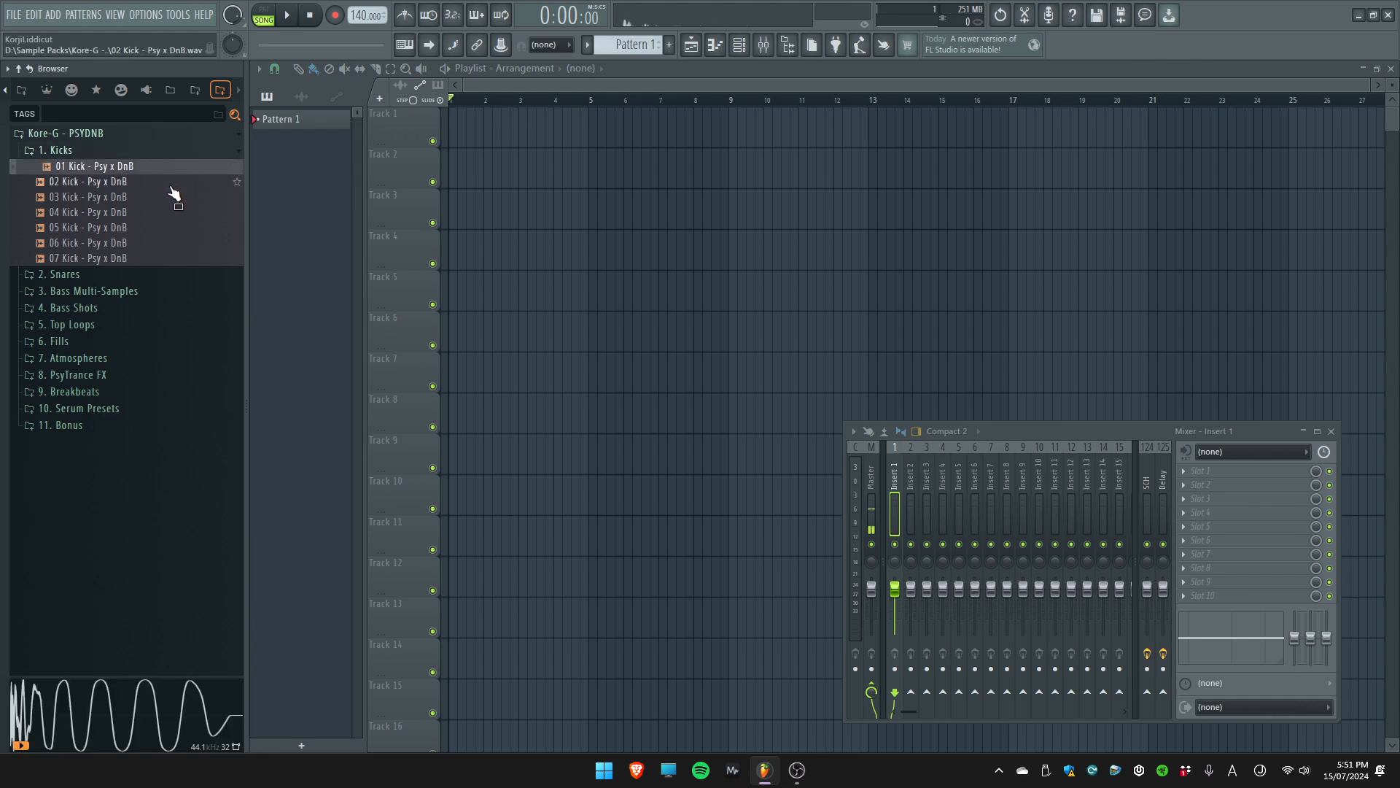
{"action": "key", "text": "Down"}
{"action": "key", "text": "Down"}
{"action": "key", "text": "Down"}
{"action": "key", "text": "Down"}
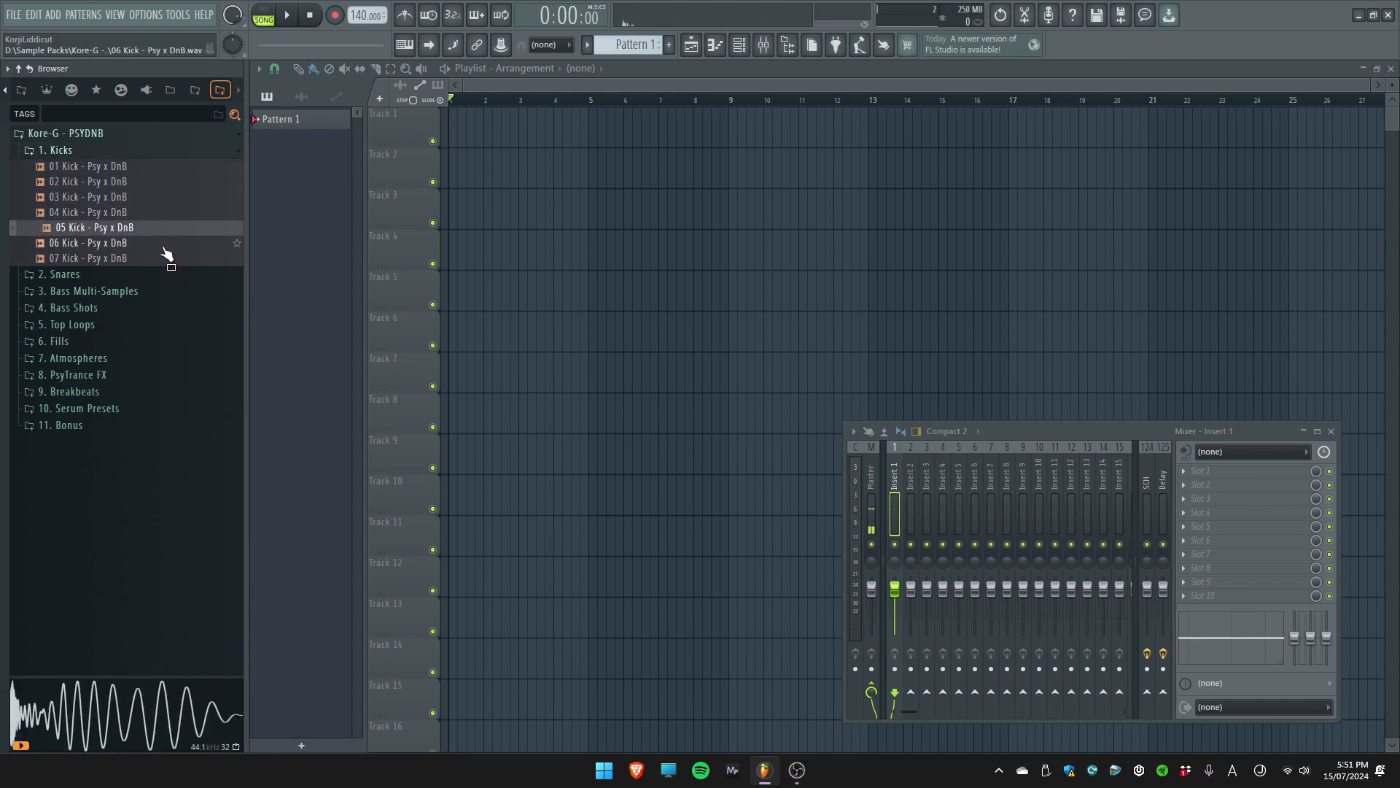
{"action": "key", "text": "Down"}
{"action": "key", "text": "Down"}
Add the 07 Kick - Psy x DnB sample to Track 1 as an audio track and play it back
{"action": "left_click", "coordinate": [874, 474]}
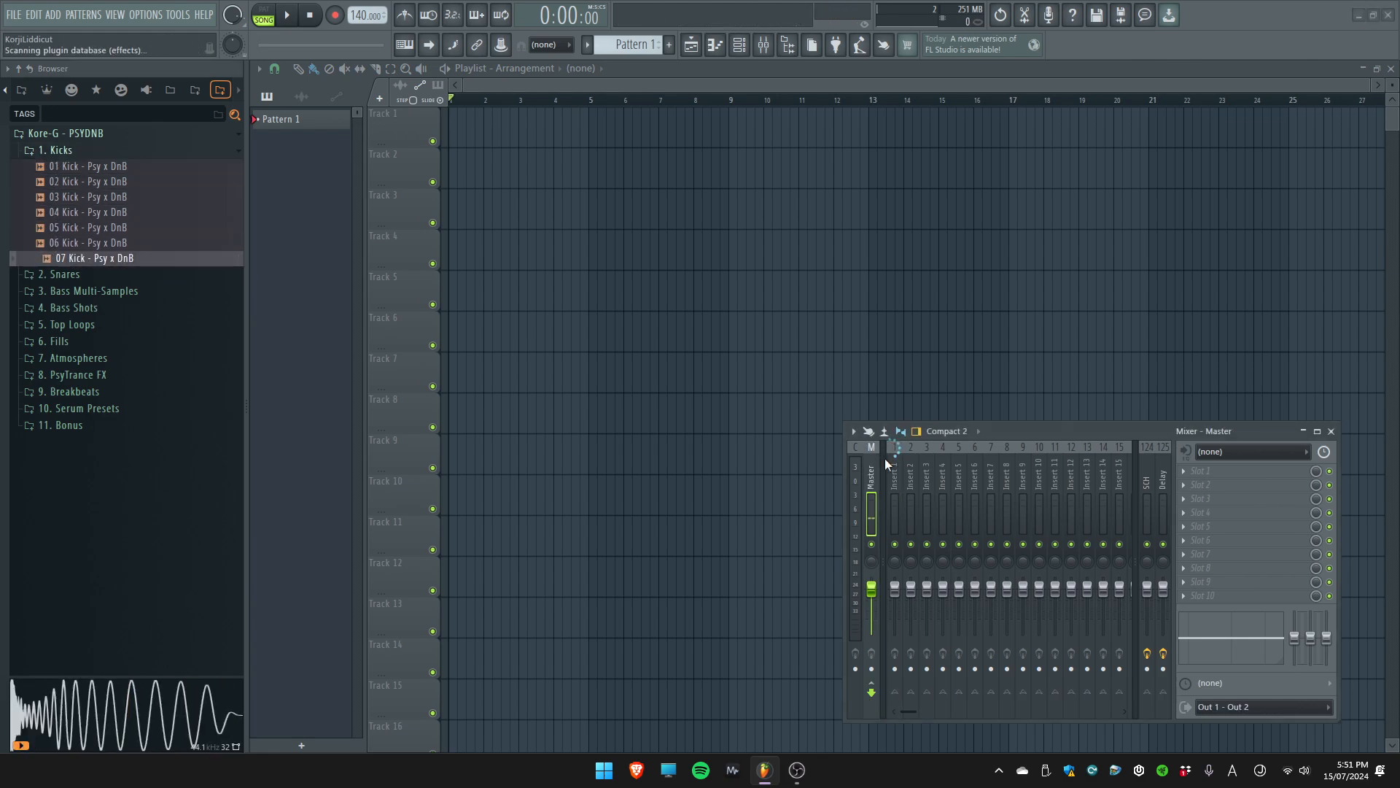
{"action": "left_click_drag", "start_coordinate": [95, 258], "coordinate": [404, 121]}
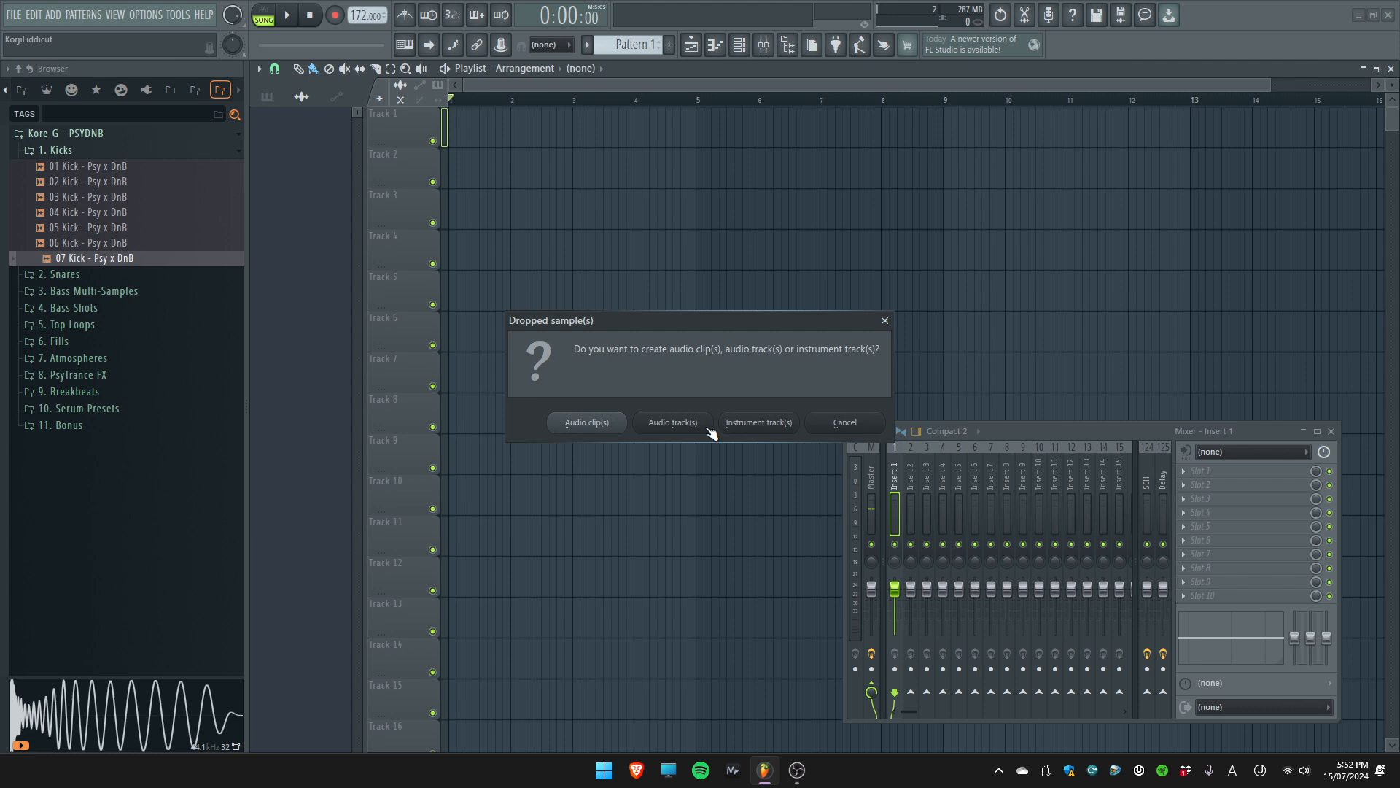
{"action": "left_click", "coordinate": [702, 425]}
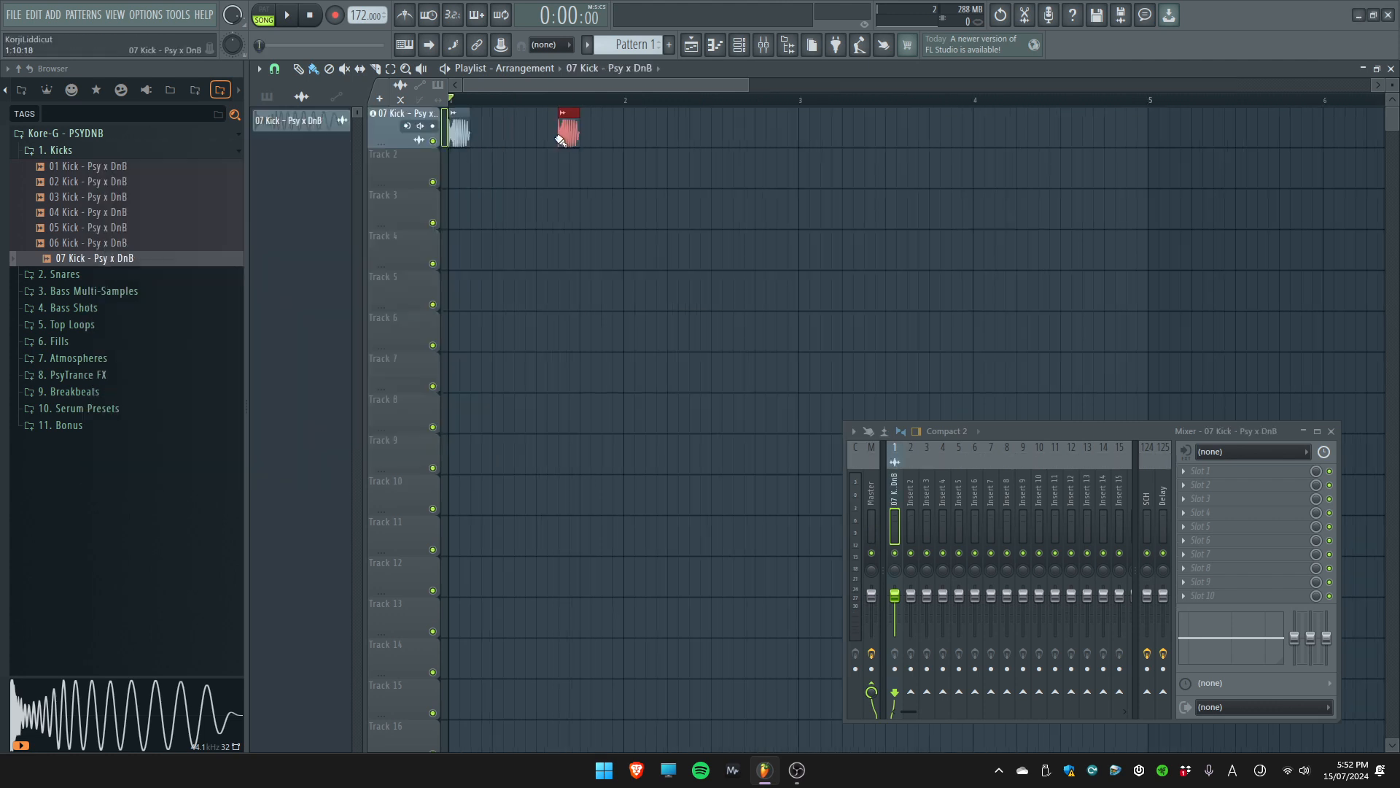
{"action": "key", "text": "space"}
{"action": "key", "text": "space"}
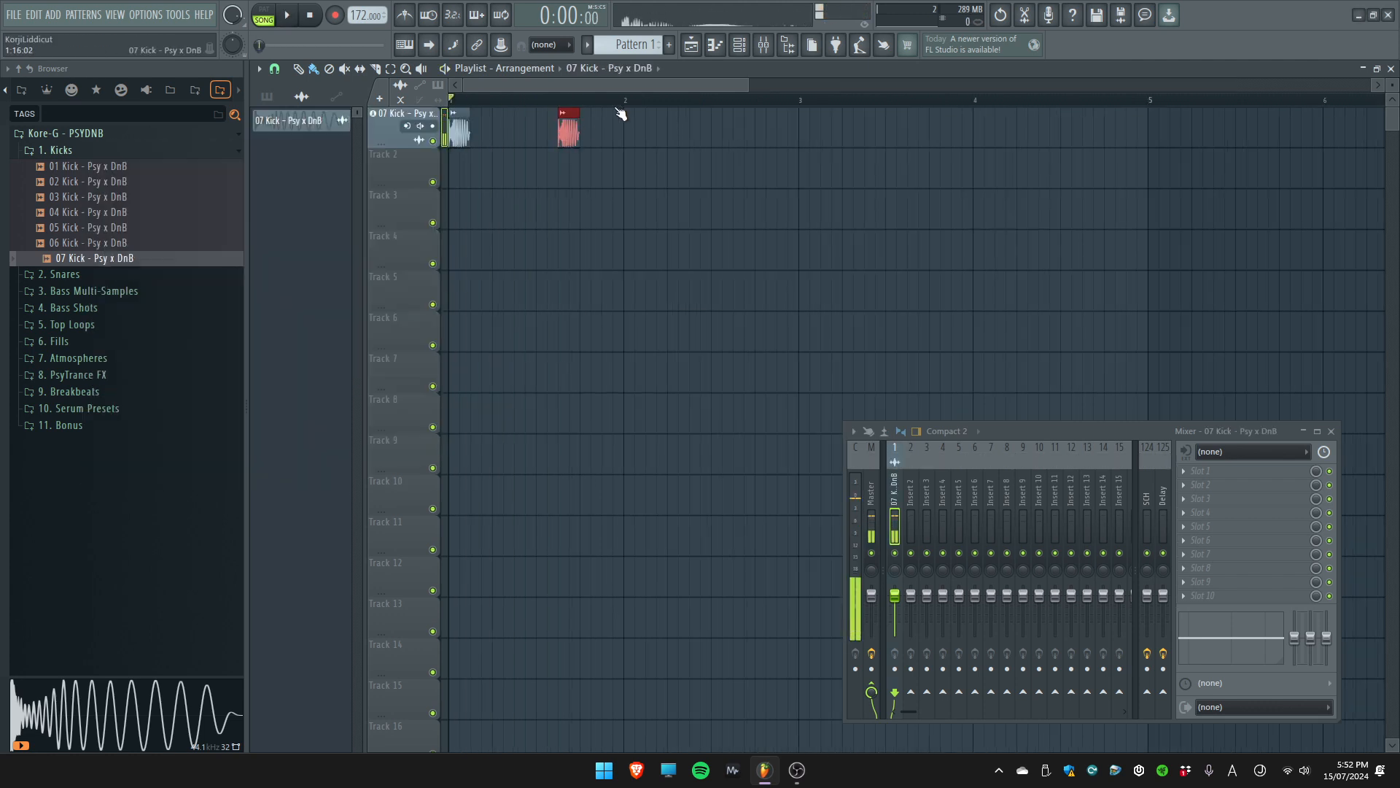
Duplicate the one-bar kick pattern three times so it fills four bars
{"action": "key", "text": "ctrl+a"}
{"action": "key", "text": "ctrl+b"}
{"action": "key", "text": "ctrl+b"}
{"action": "key", "text": "ctrl+b"}
{"action": "left_click", "coordinate": [609, 101]}
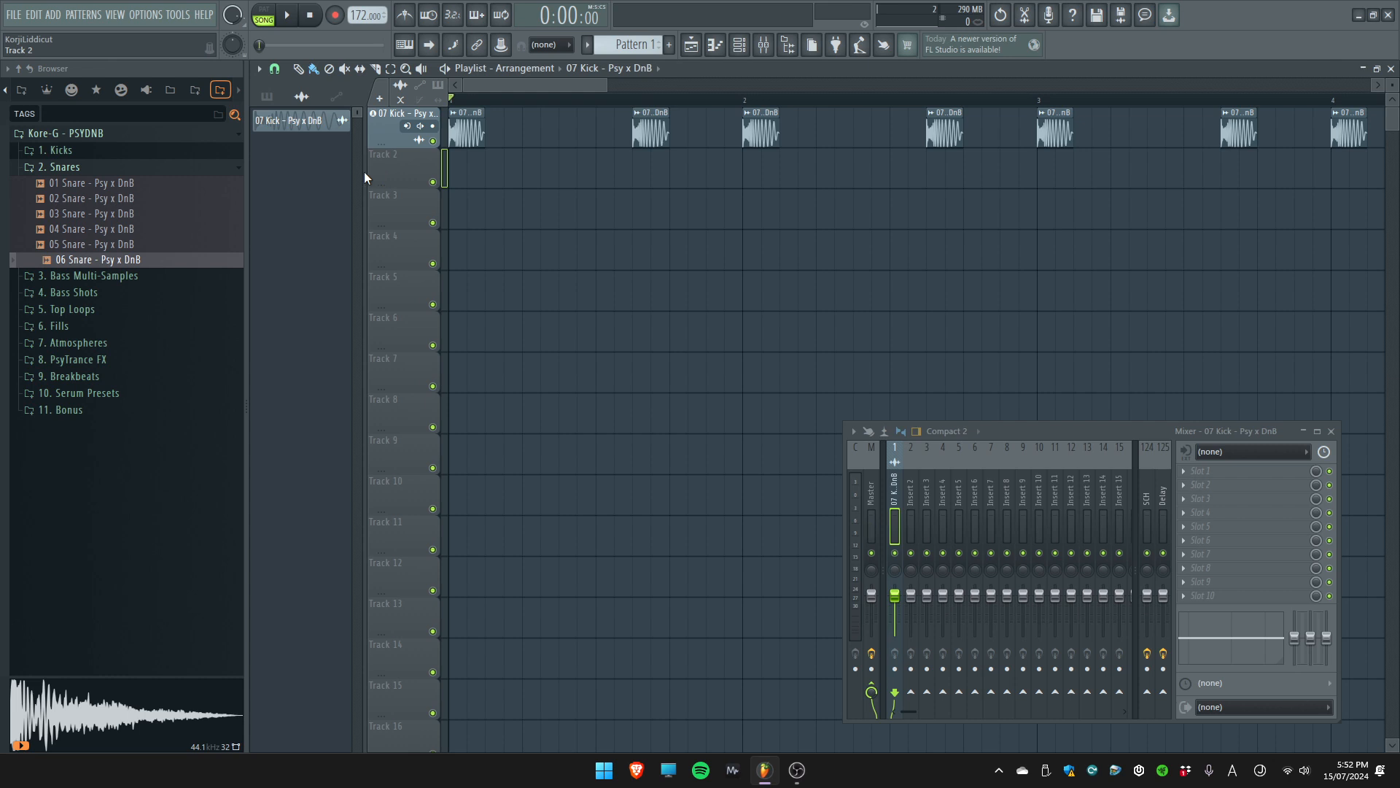
Audition snares 01 to 04 and try placing 04 Snare - Psy x DnB on the track below the kick
{"action": "left_click", "coordinate": [132, 198]}
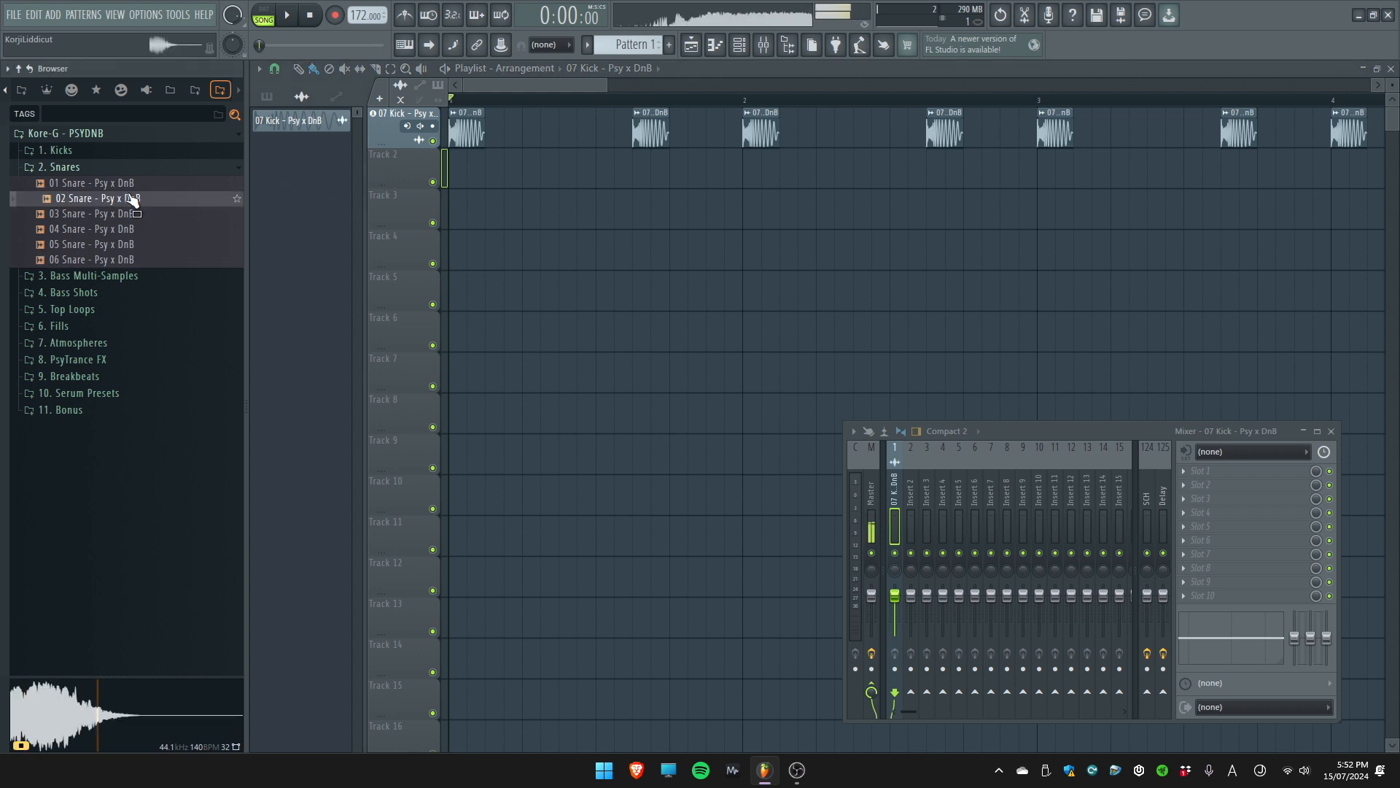
{"action": "left_click", "coordinate": [131, 188]}
{"action": "left_click", "coordinate": [133, 202]}
{"action": "left_click", "coordinate": [136, 213]}
{"action": "left_click", "coordinate": [135, 229]}
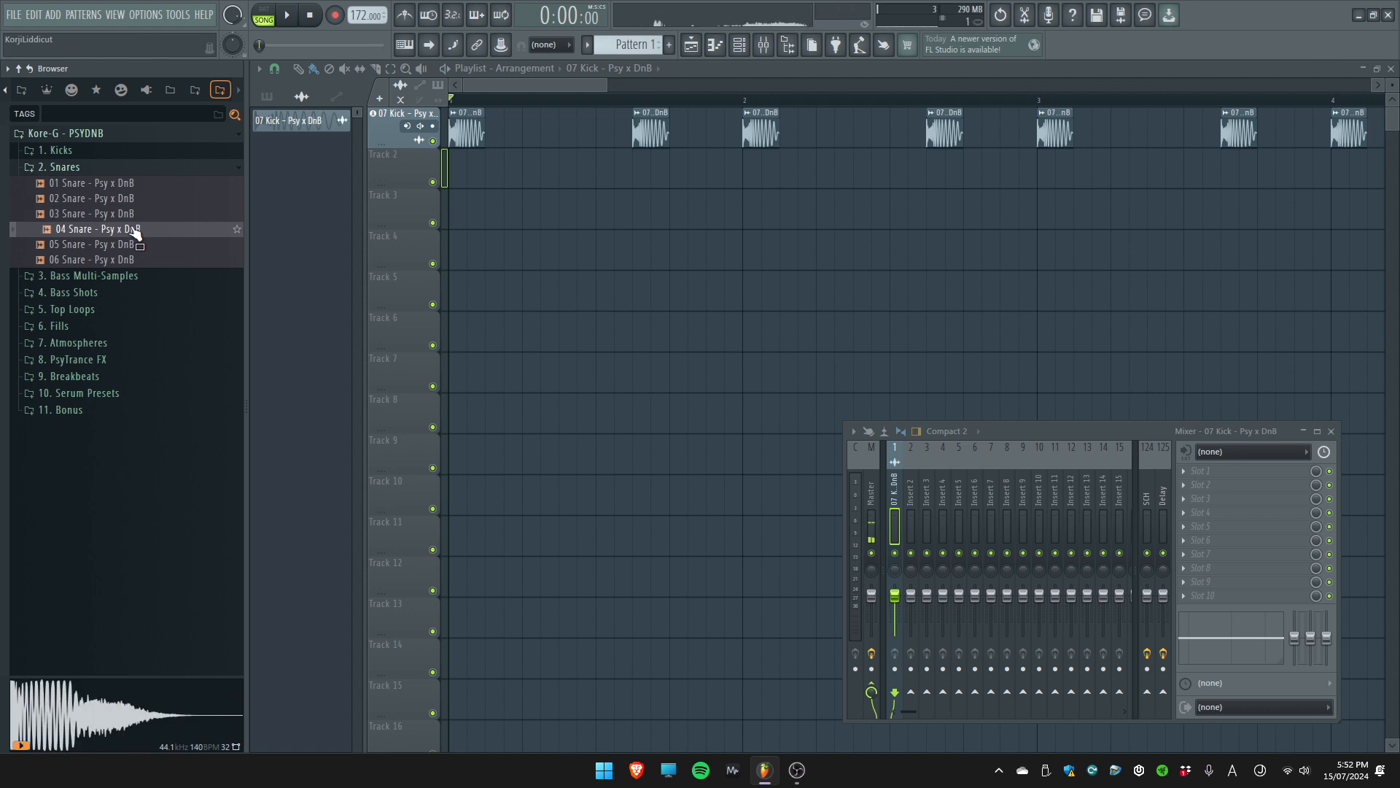
{"action": "left_click_drag", "start_coordinate": [135, 232], "coordinate": [681, 167]}
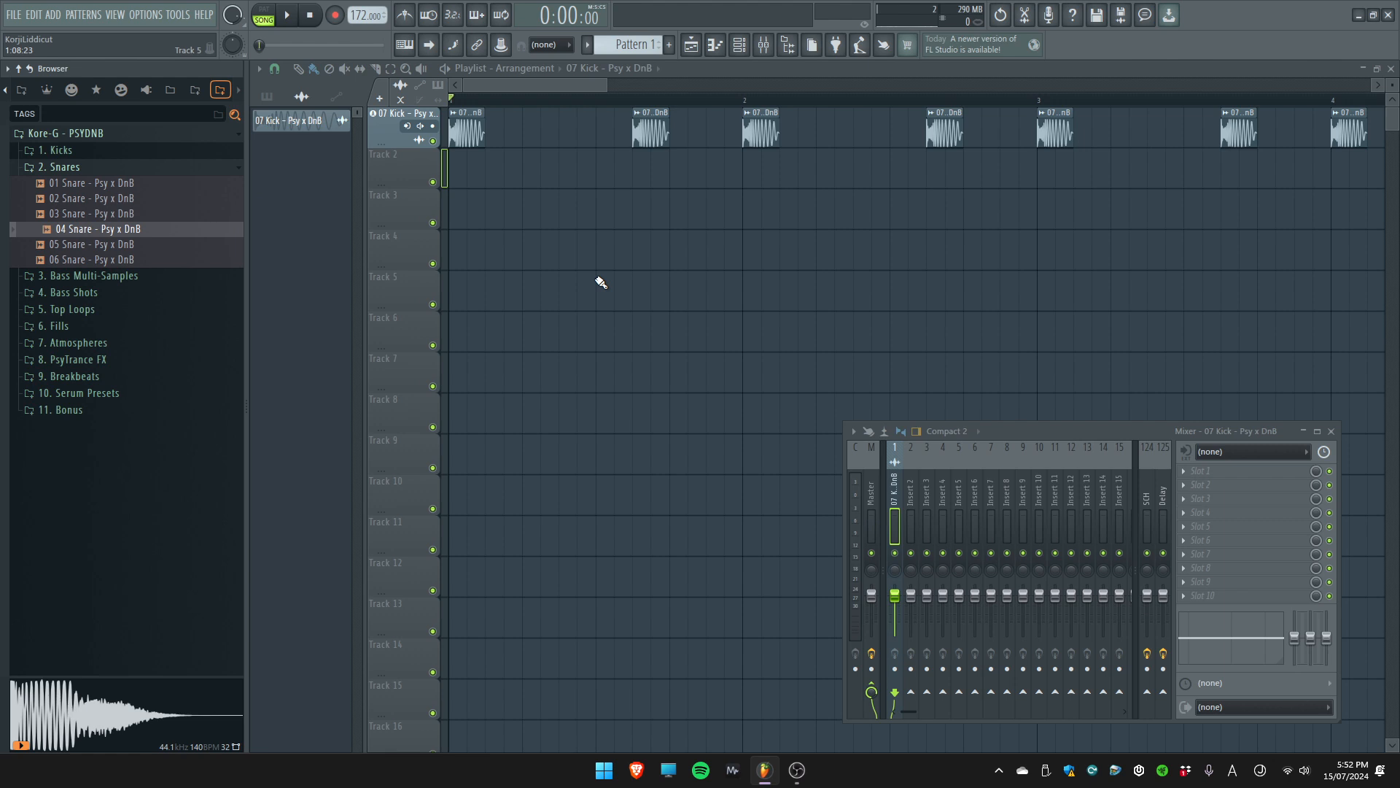
{"action": "left_click_drag", "start_coordinate": [601, 282], "coordinate": [552, 88]}
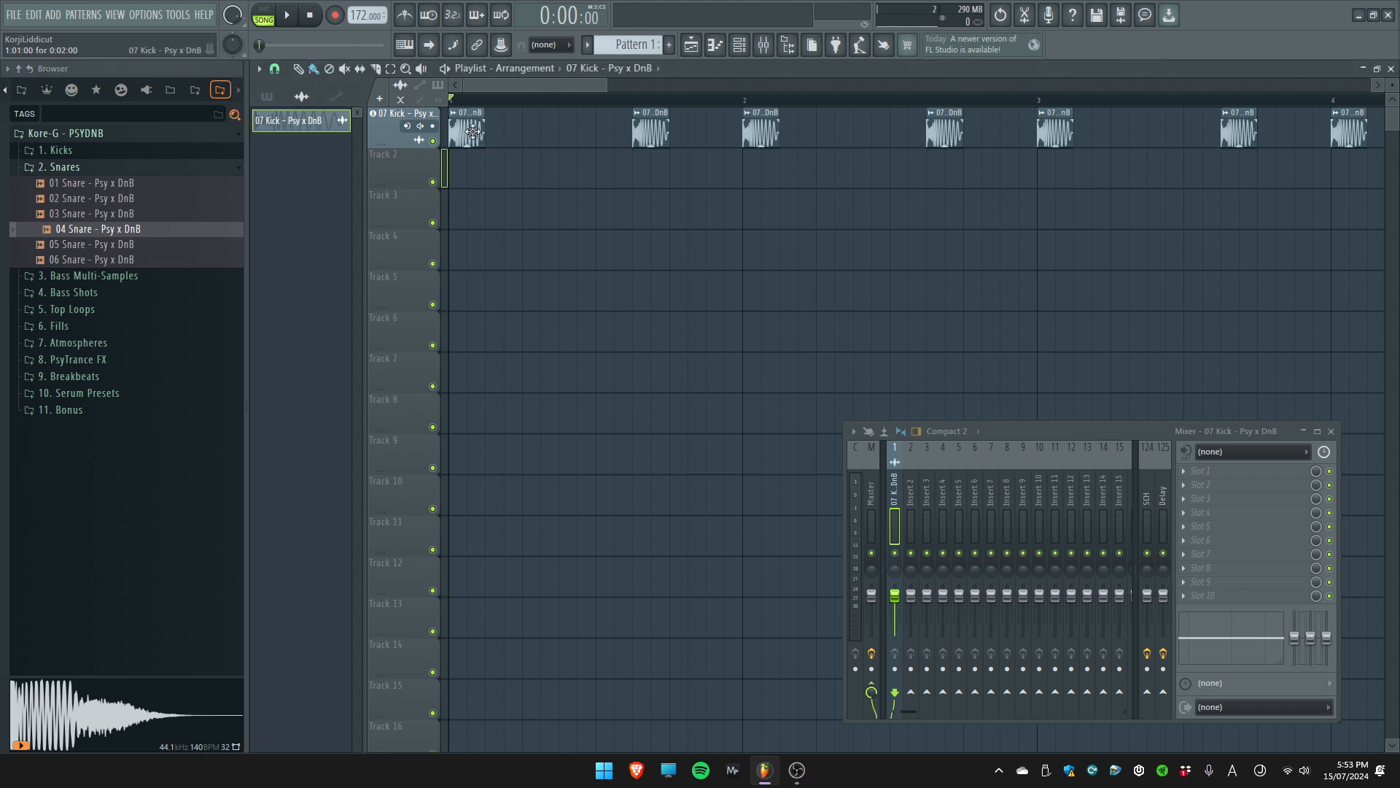
Audition the other snare samples again, including 03 through 06 and 01, to compare them
{"action": "left_click", "coordinate": [139, 212]}
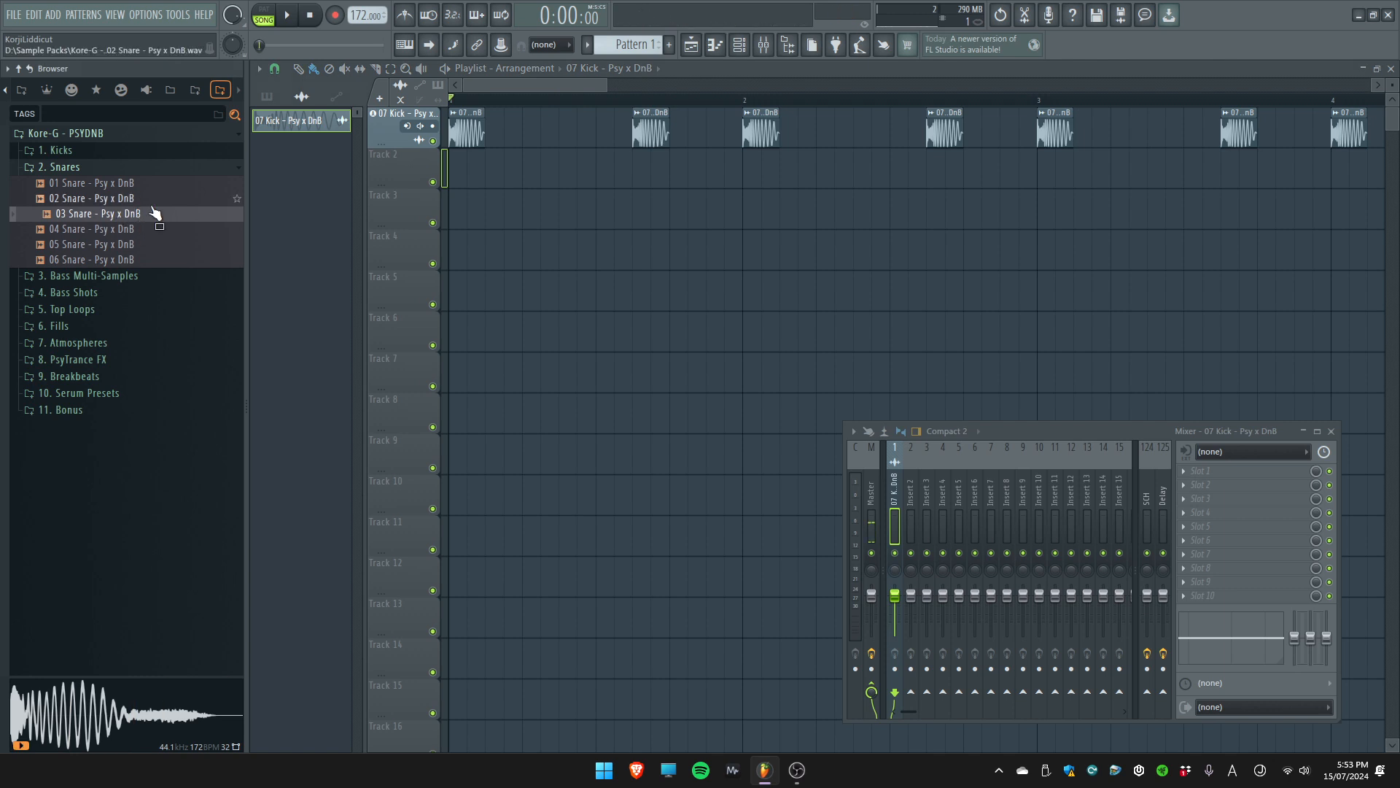
{"action": "left_click", "coordinate": [140, 232]}
{"action": "left_click", "coordinate": [139, 245]}
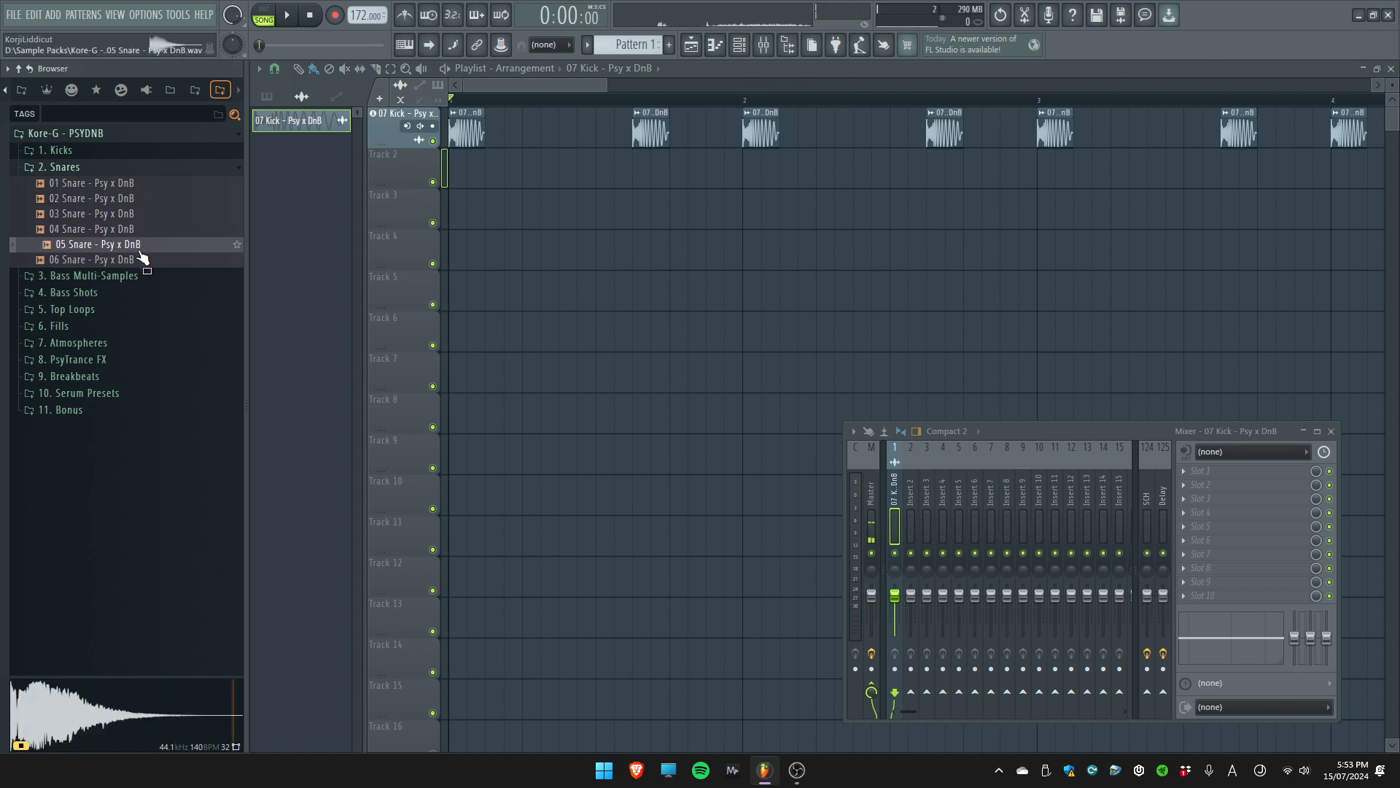
{"action": "left_click", "coordinate": [139, 260]}
{"action": "left_click", "coordinate": [125, 184]}
Add 02 Snare - Psy x DnB to Track 2 at normal track height and move its clip to beat 2 of bar 1
{"action": "left_click_drag", "start_coordinate": [125, 198], "coordinate": [493, 253]}
{"action": "left_click", "coordinate": [673, 423]}
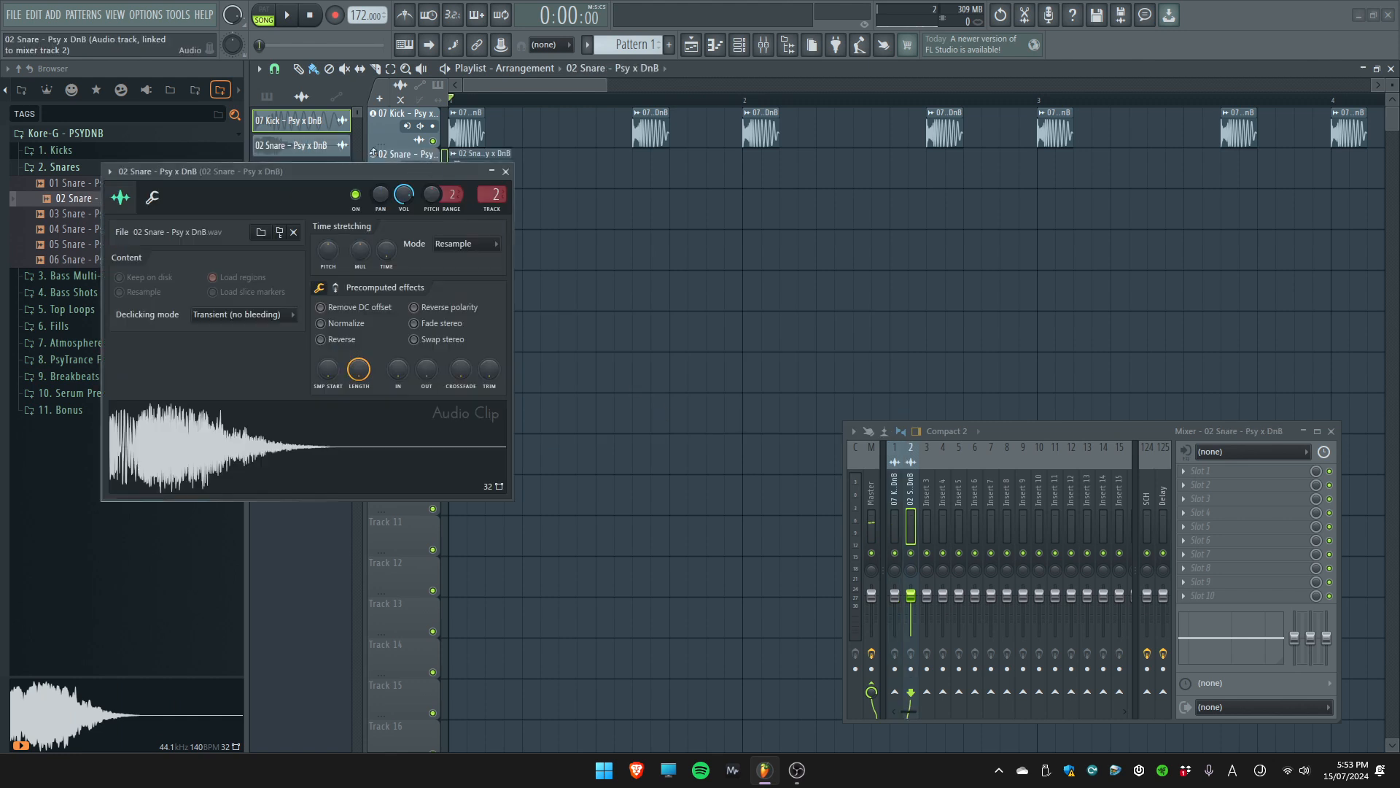
{"action": "left_click_drag", "start_coordinate": [447, 169], "coordinate": [705, 223]}
{"action": "key", "text": "Escape"}
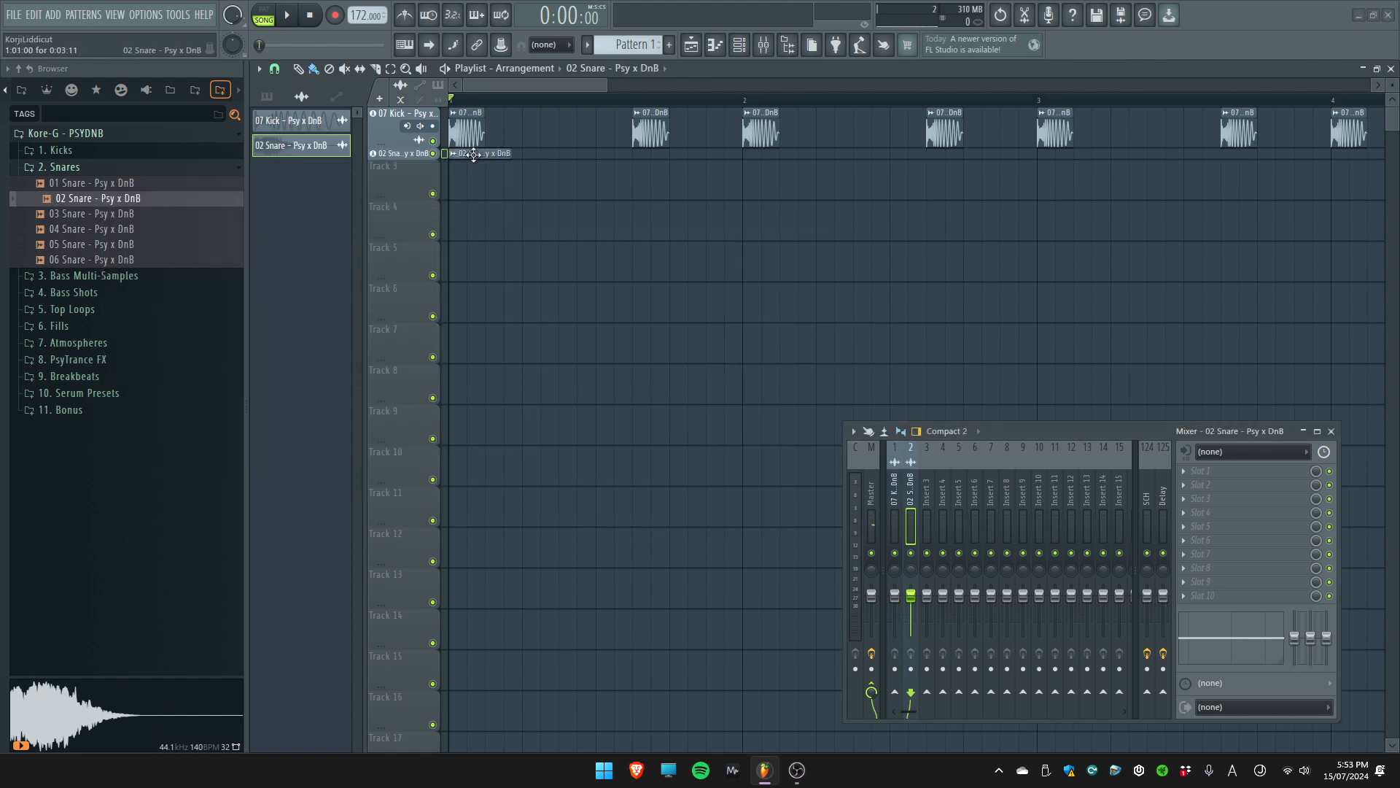
{"action": "right_click", "coordinate": [417, 159]}
{"action": "left_click_drag", "start_coordinate": [482, 167], "coordinate": [554, 172]}
During playback, place more snare clips on beats 2 and 4 through the end of bar 3
{"action": "key", "text": "space"}
{"action": "left_click", "coordinate": [674, 176]}
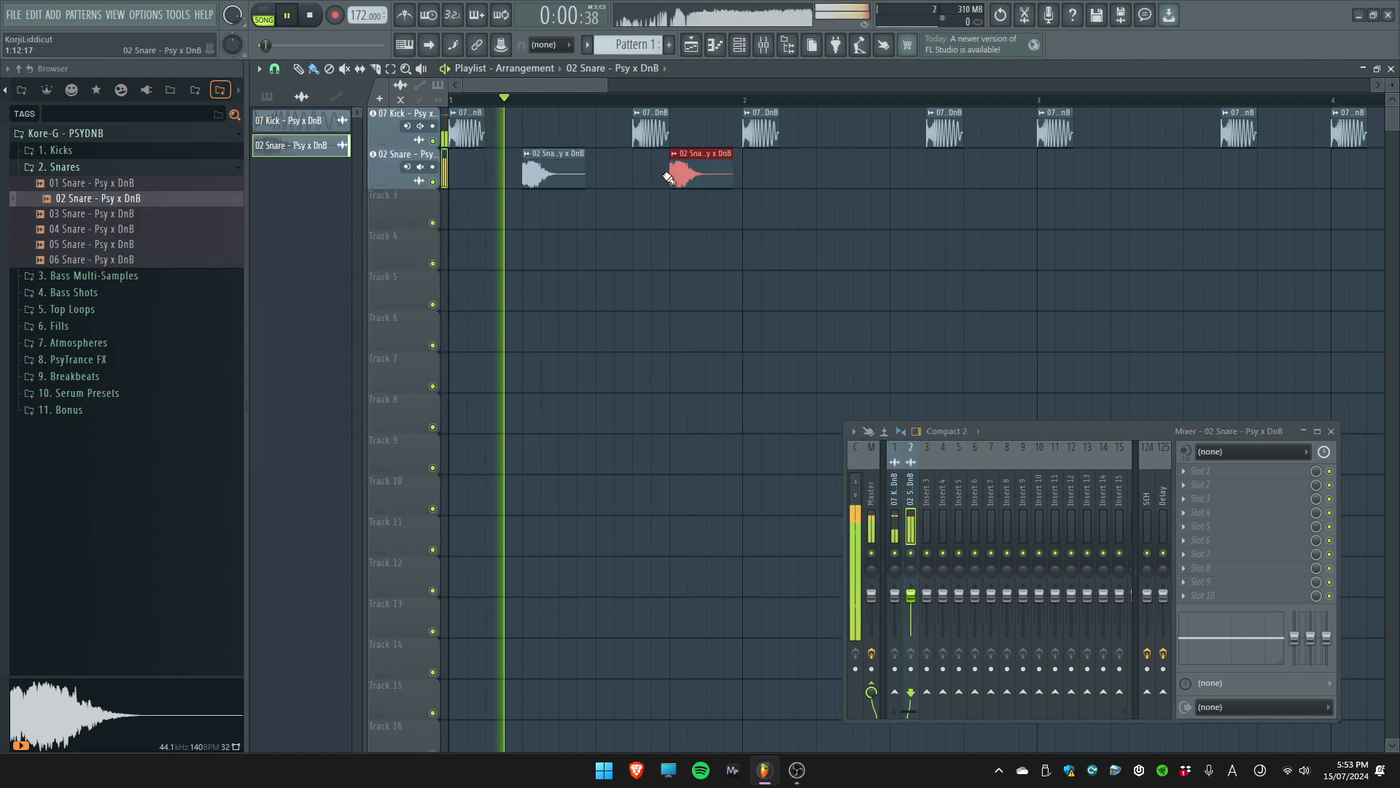
{"action": "left_click", "coordinate": [826, 178]}
{"action": "left_click", "coordinate": [970, 175]}
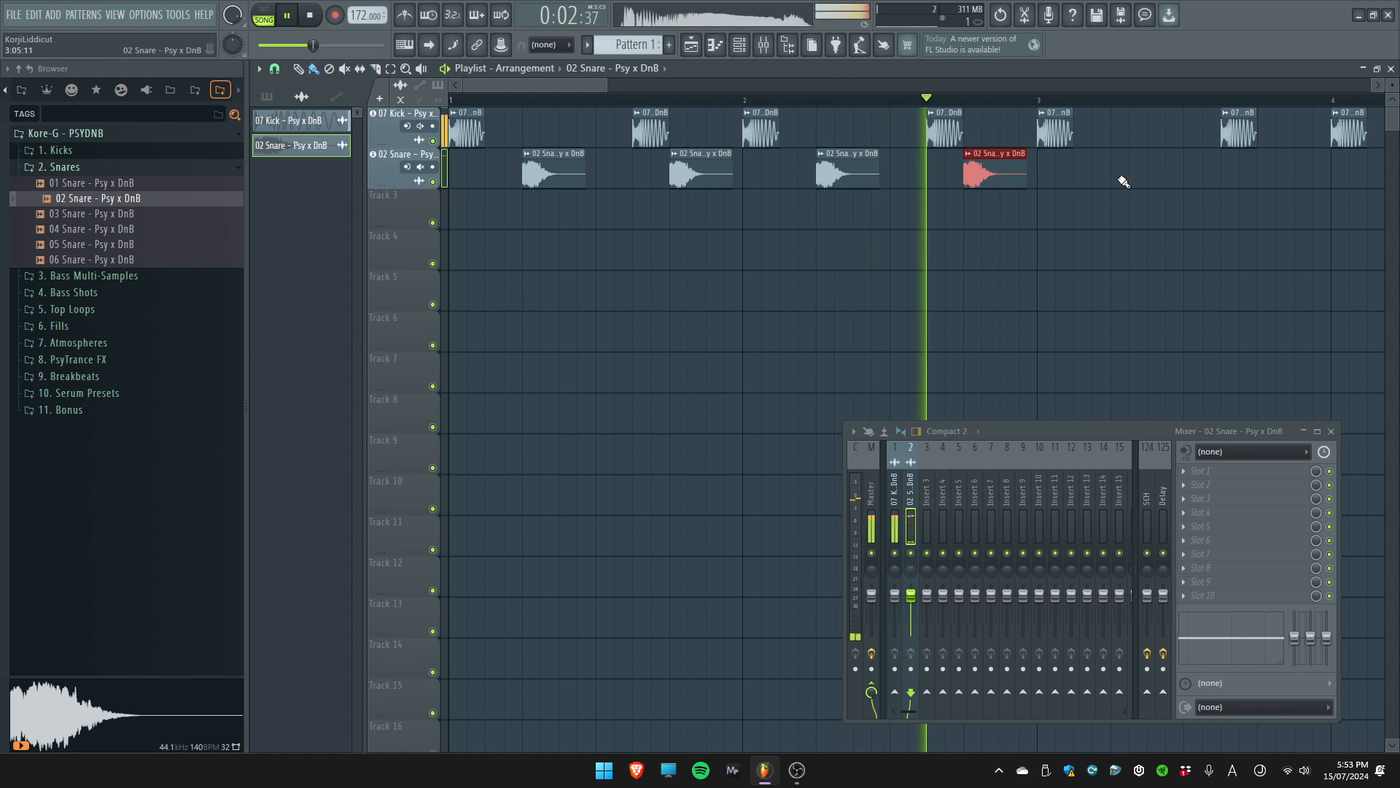
{"action": "left_click", "coordinate": [1117, 175]}
{"action": "left_click", "coordinate": [1263, 175]}
{"action": "key", "text": "space"}
Lower the snare's mixer level slightly and add a snare clip on beat 2 of bar 4
{"action": "left_click_drag", "start_coordinate": [911, 595], "coordinate": [911, 601]}
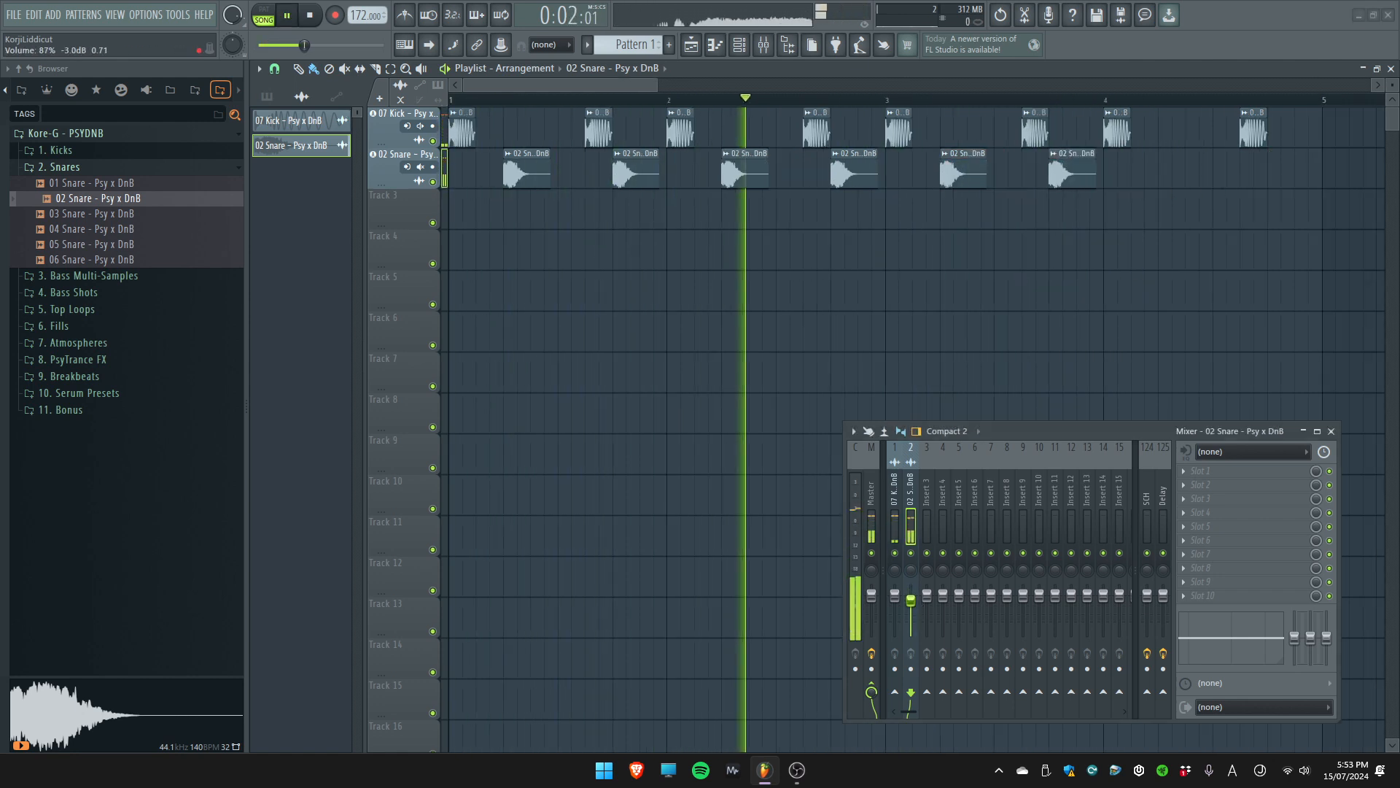
{"action": "left_click", "coordinate": [1164, 177]}
{"action": "key", "text": "space"}
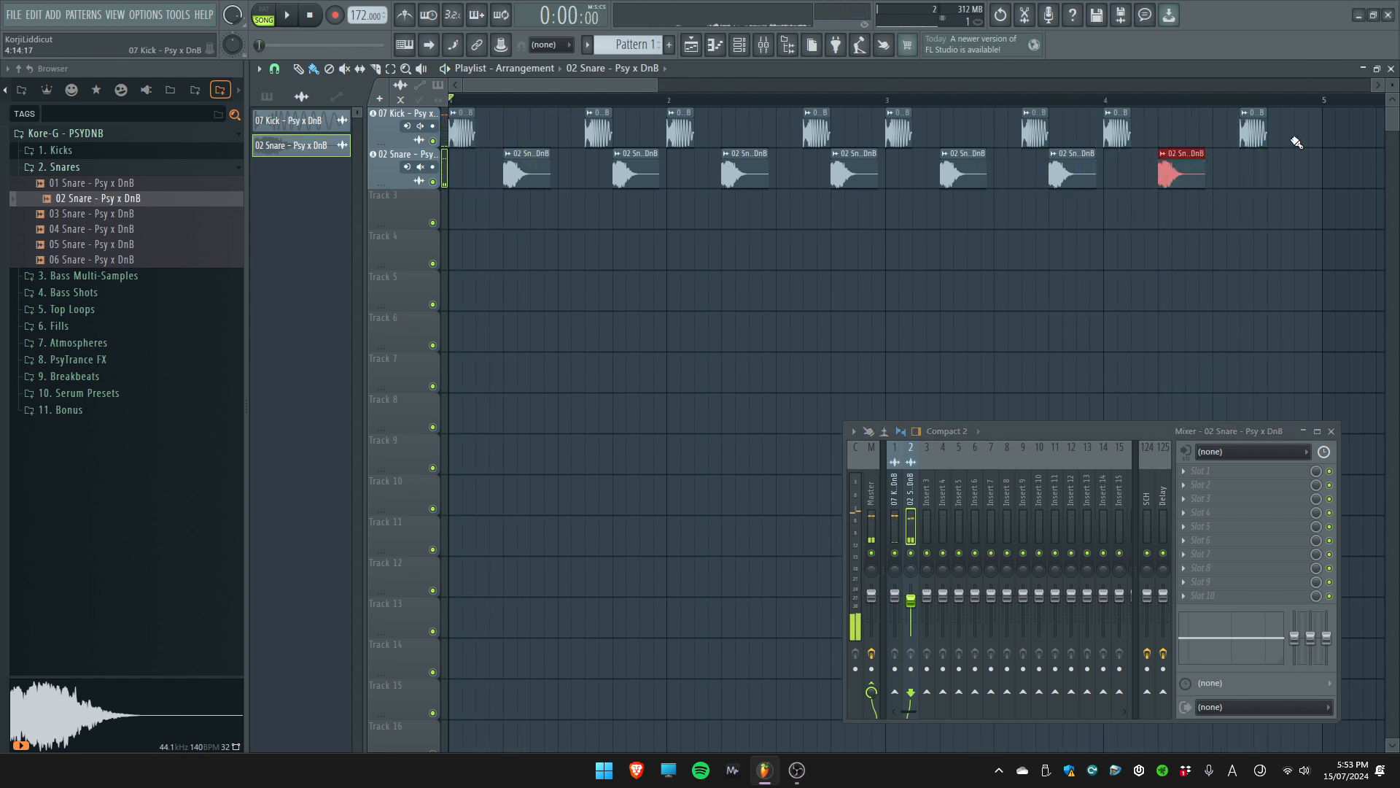
Make a time selection over bars 1 to 4 of the playlist and collapse the Snares folder
{"action": "left_click_drag", "start_coordinate": [1323, 101], "coordinate": [451, 101]}
{"action": "key", "text": "ctrl+d"}
{"action": "left_click", "coordinate": [100, 169]}
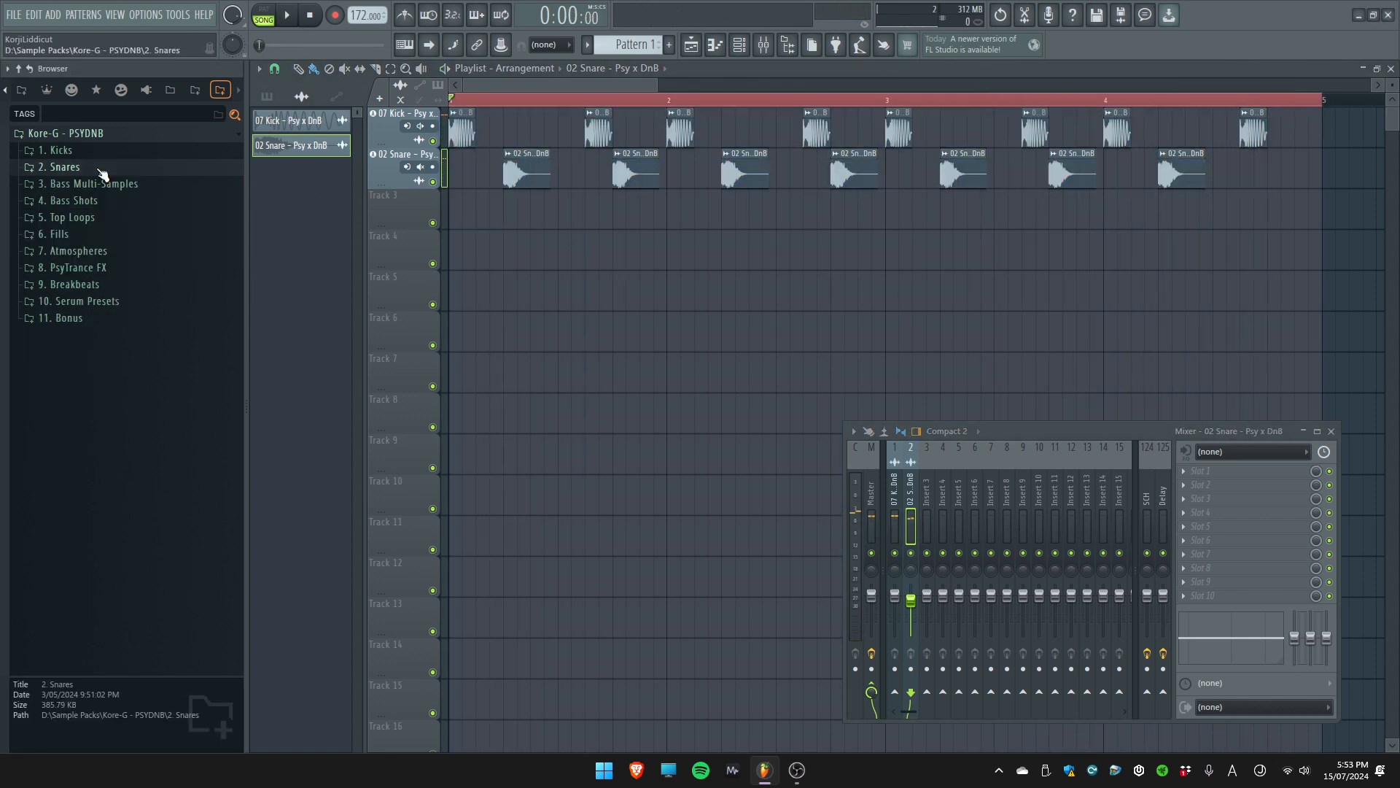
Audition the Enimatek Bass multi-samples from 05 Enimatek D#2 to 08 Enimatek F#2
{"action": "left_click", "coordinate": [98, 185]}
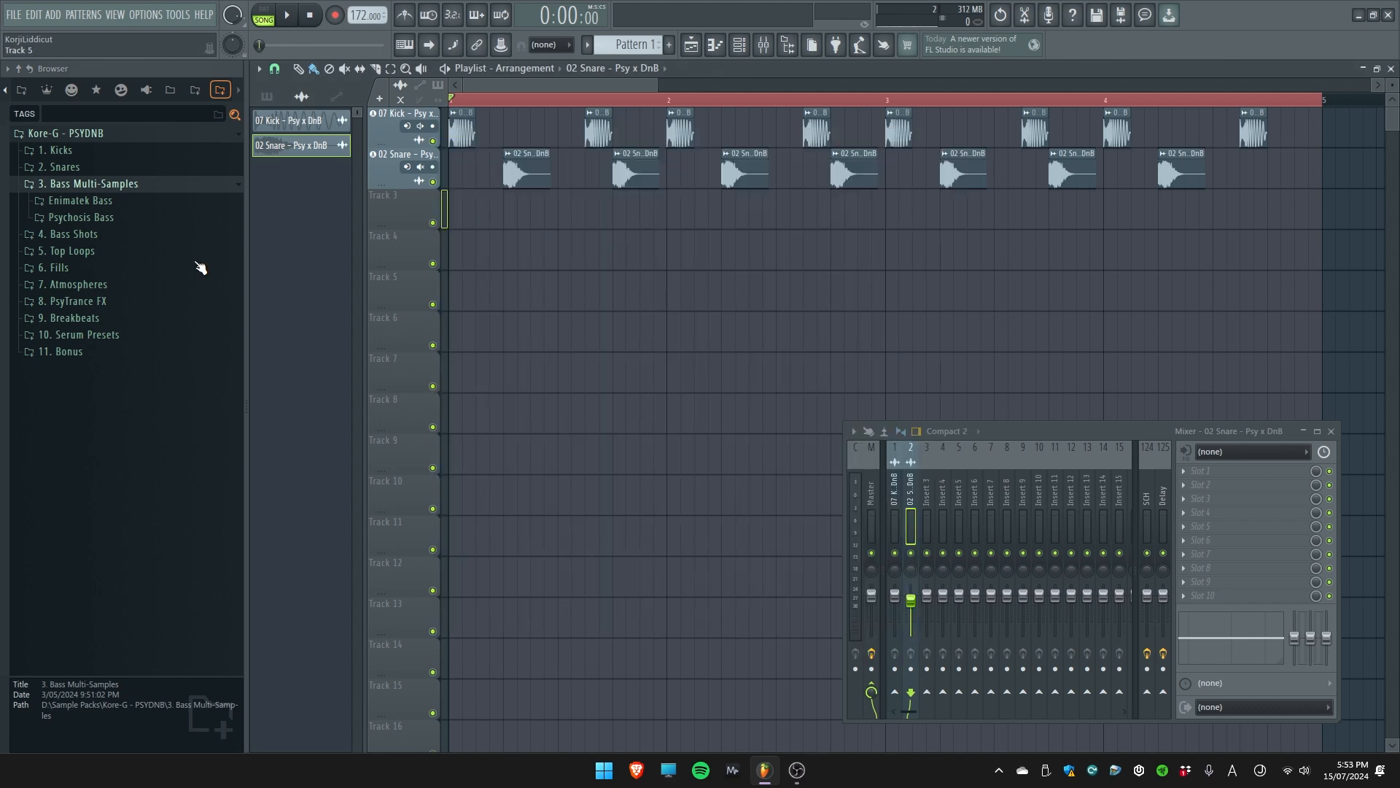
{"action": "left_click", "coordinate": [141, 201]}
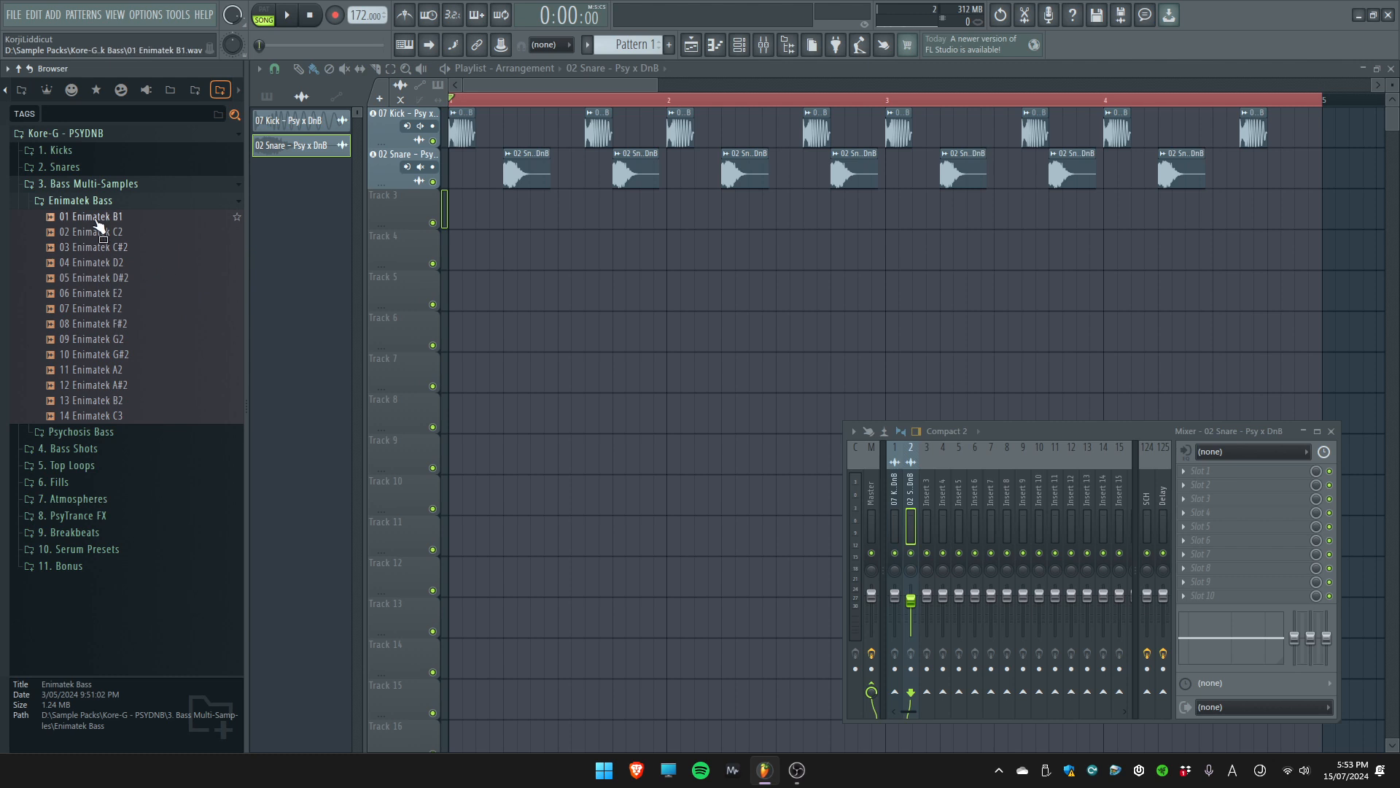
{"action": "left_click", "coordinate": [151, 277]}
{"action": "left_click", "coordinate": [151, 293]}
{"action": "left_click", "coordinate": [151, 308]}
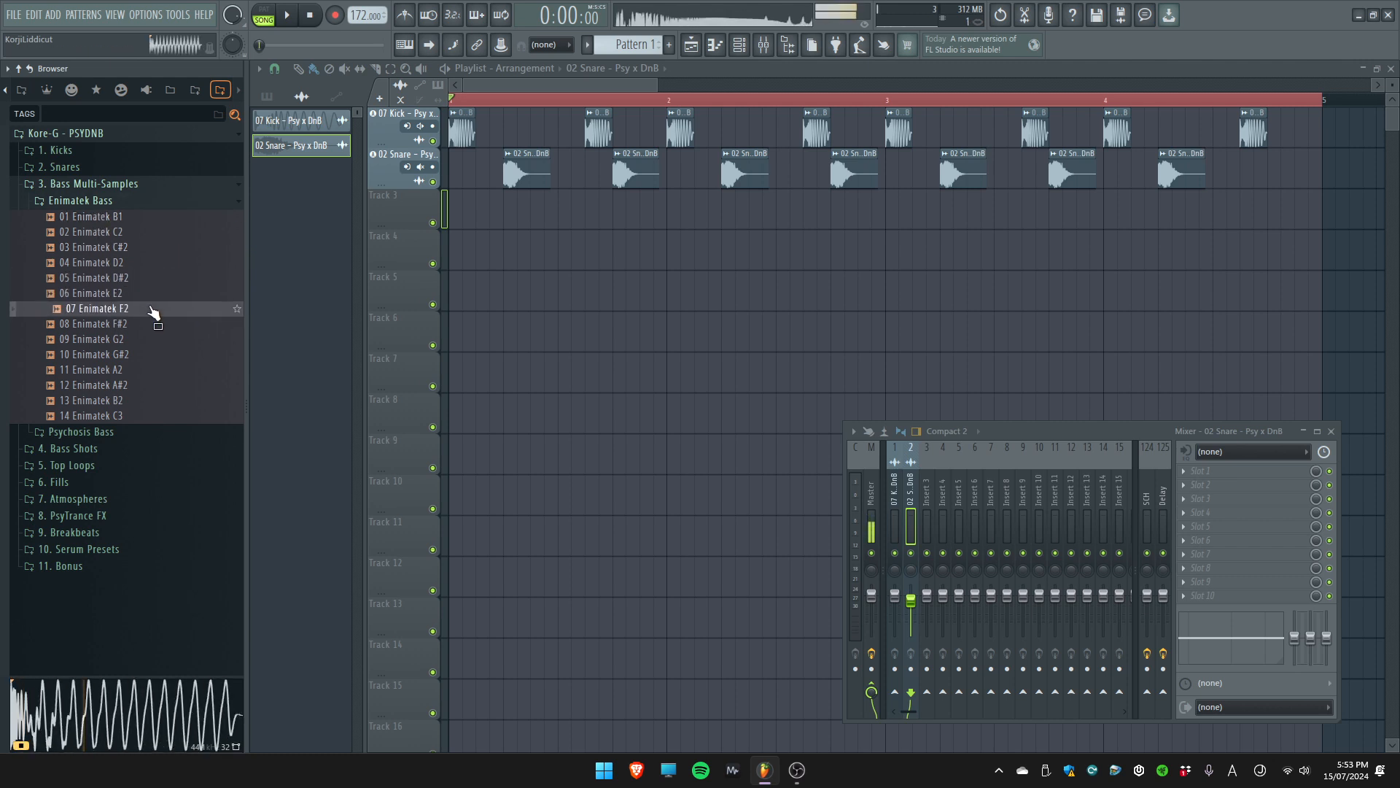
{"action": "left_click", "coordinate": [153, 324]}
Audition the Psychosis Bass multi-samples from Psychosis 10 A2 to Psychosis 17 E3
{"action": "left_click", "coordinate": [124, 431]}
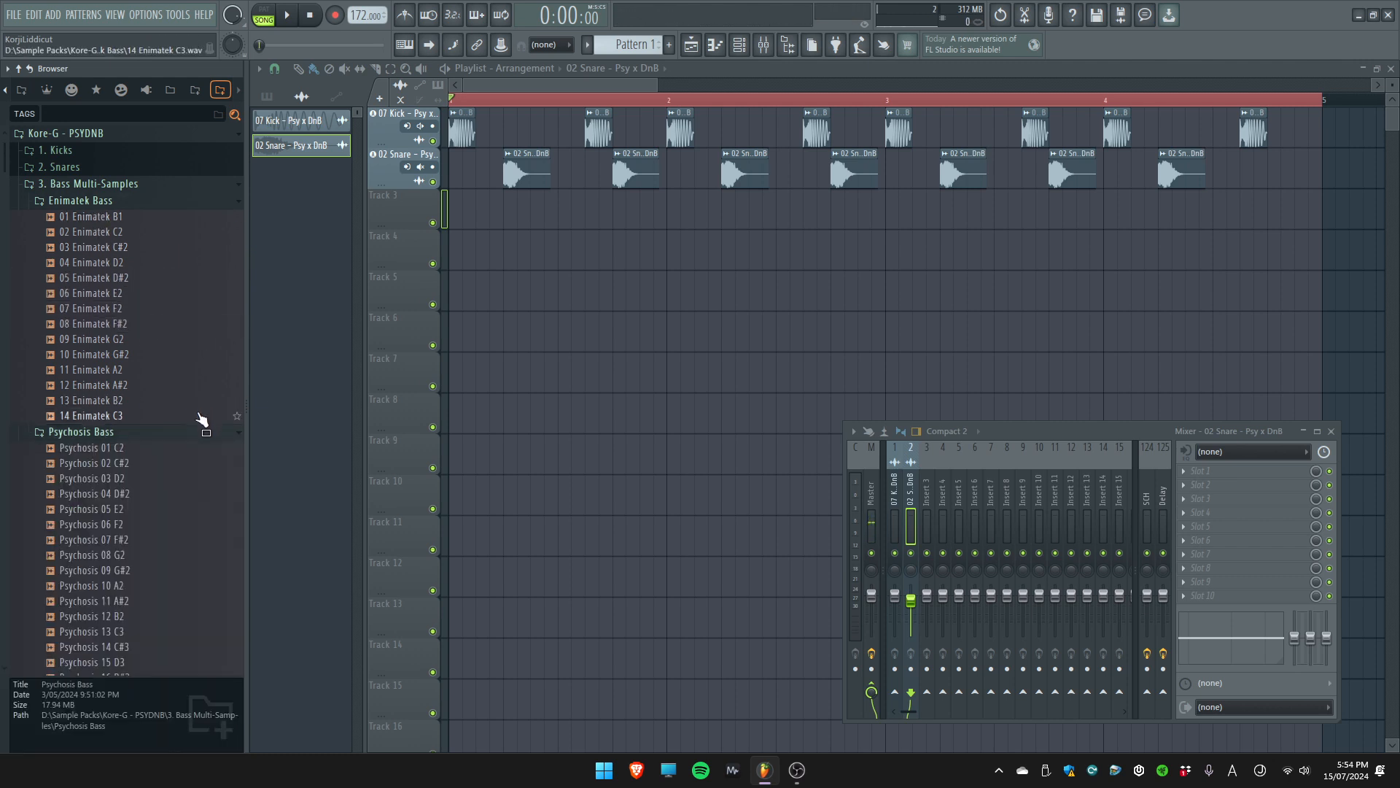
{"action": "scroll", "coordinate": [128, 320], "scroll_direction": "down", "scroll_amount": 6}
{"action": "left_click", "coordinate": [116, 303]}
{"action": "left_click", "coordinate": [117, 319]}
{"action": "left_click", "coordinate": [119, 334]}
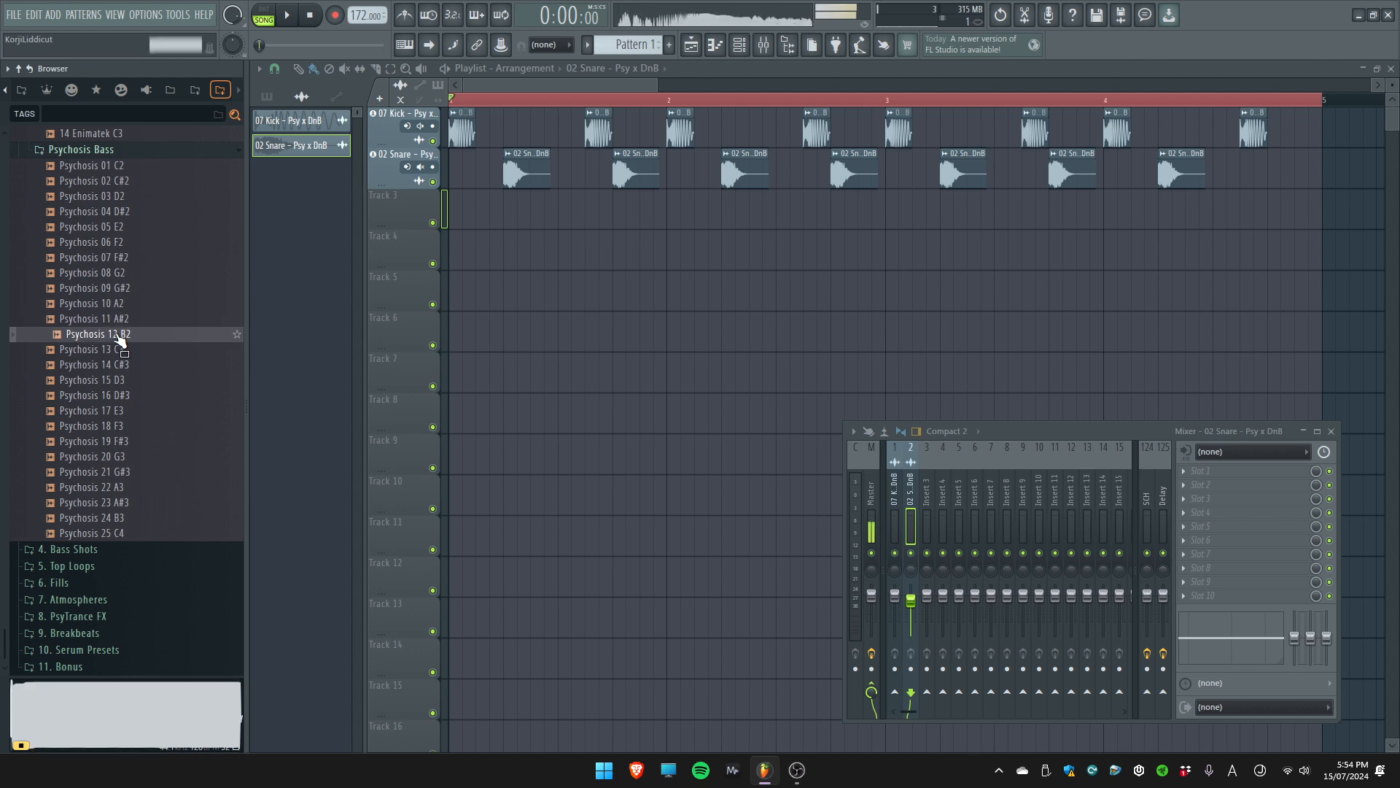
{"action": "left_click", "coordinate": [121, 349]}
{"action": "left_click", "coordinate": [121, 365]}
{"action": "left_click", "coordinate": [122, 380]}
{"action": "left_click", "coordinate": [122, 395]}
{"action": "left_click", "coordinate": [123, 411]}
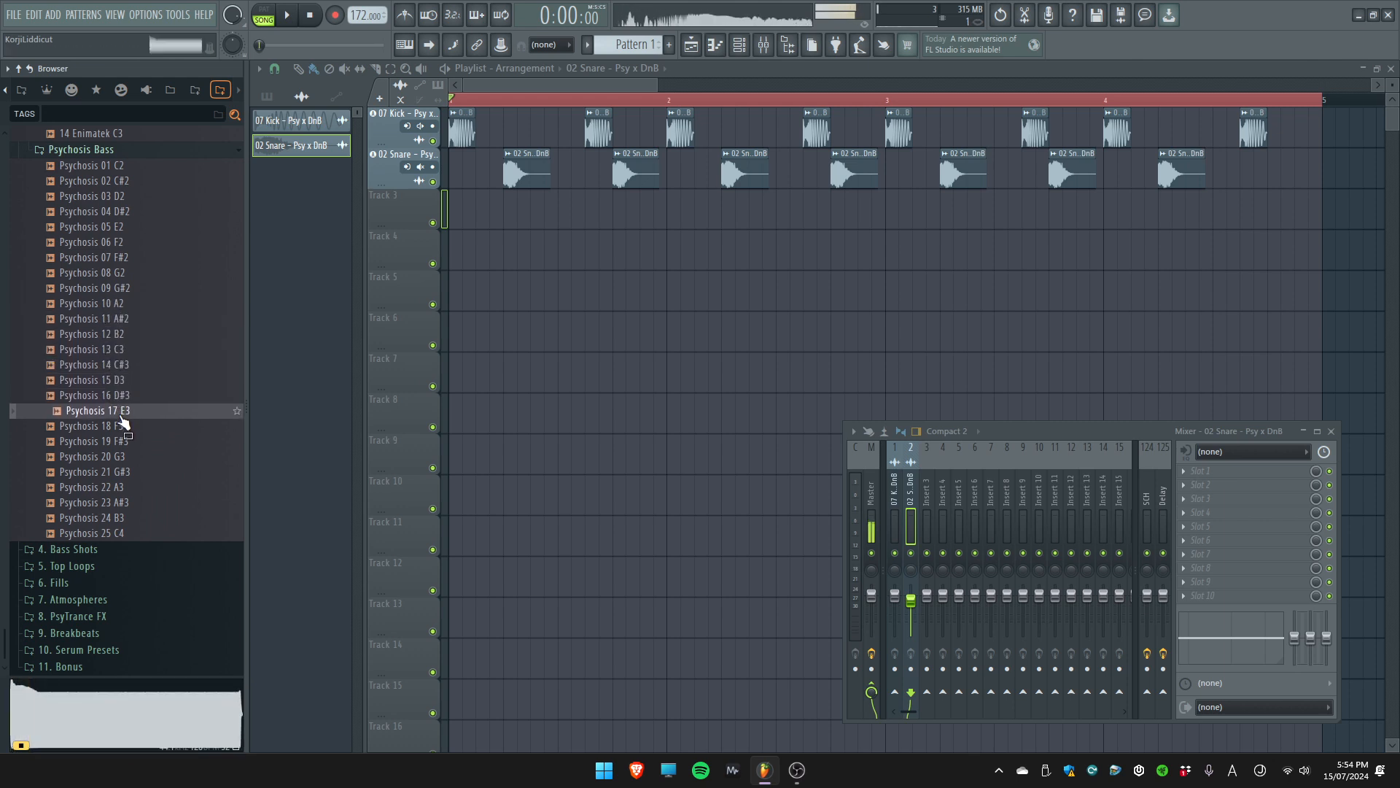
{"action": "left_click", "coordinate": [113, 305]}
{"action": "scroll", "coordinate": [123, 310], "scroll_direction": "up", "scroll_amount": 6}
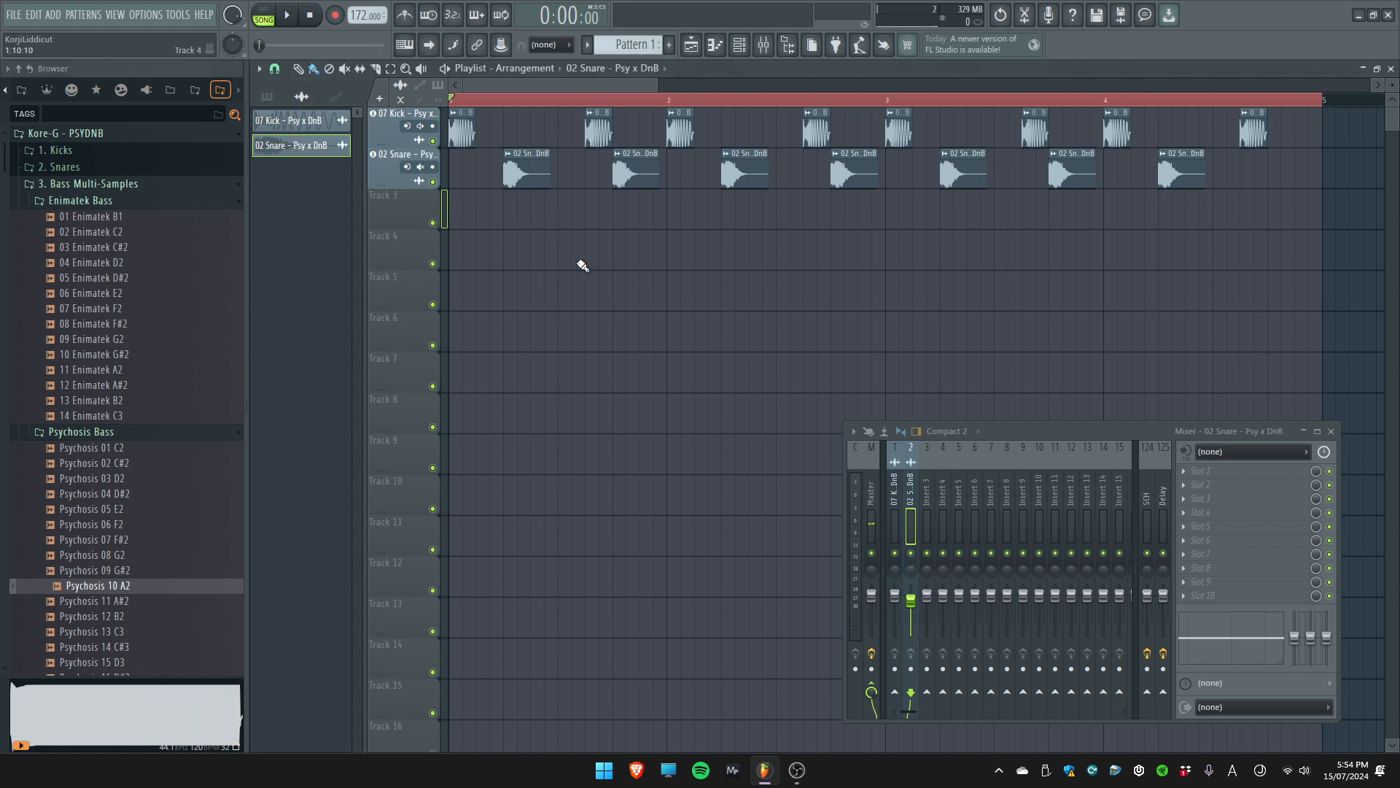
Compare the Enimatek Bass notes between D2 and F2 by auditioning them again
{"action": "left_click", "coordinate": [124, 293]}
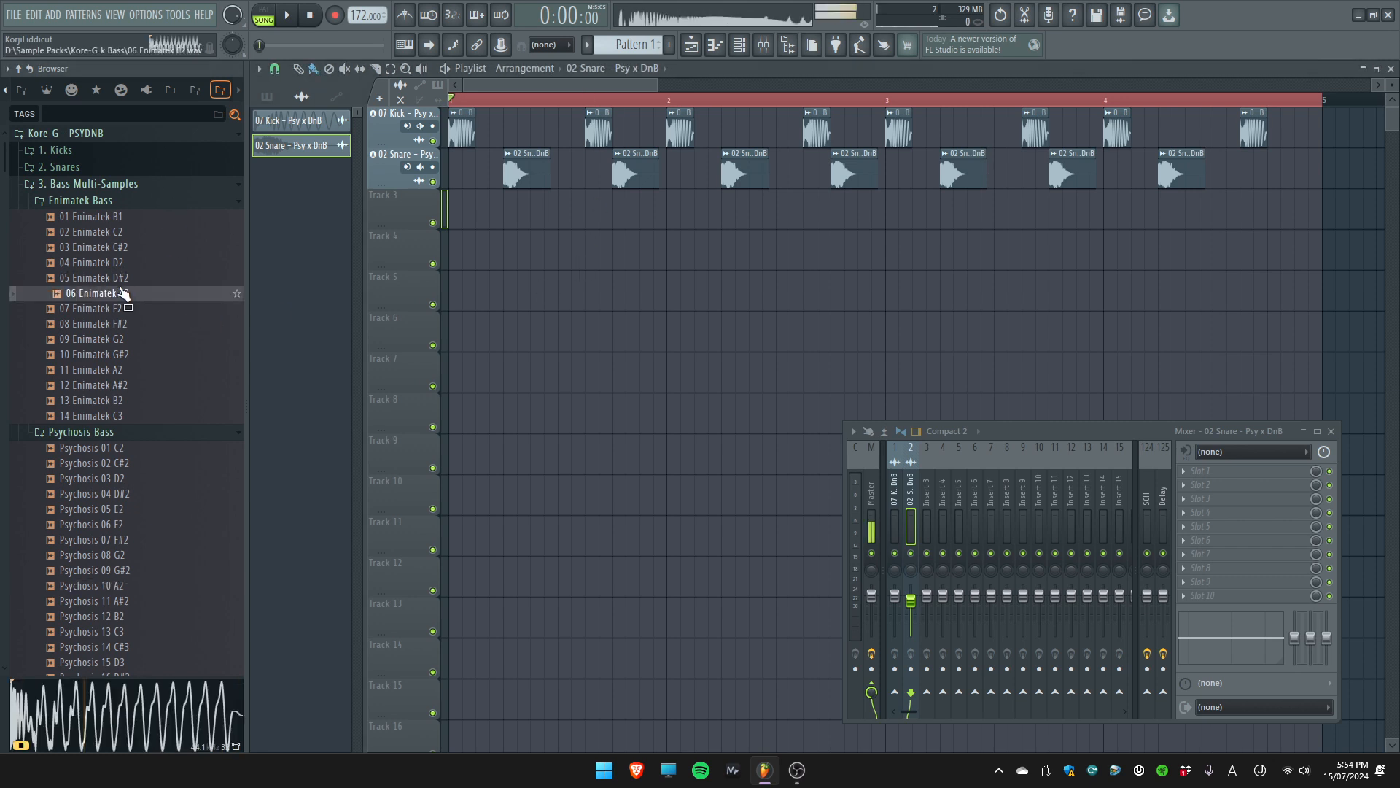
{"action": "left_click", "coordinate": [125, 277]}
{"action": "left_click", "coordinate": [124, 261]}
{"action": "left_click", "coordinate": [124, 309]}
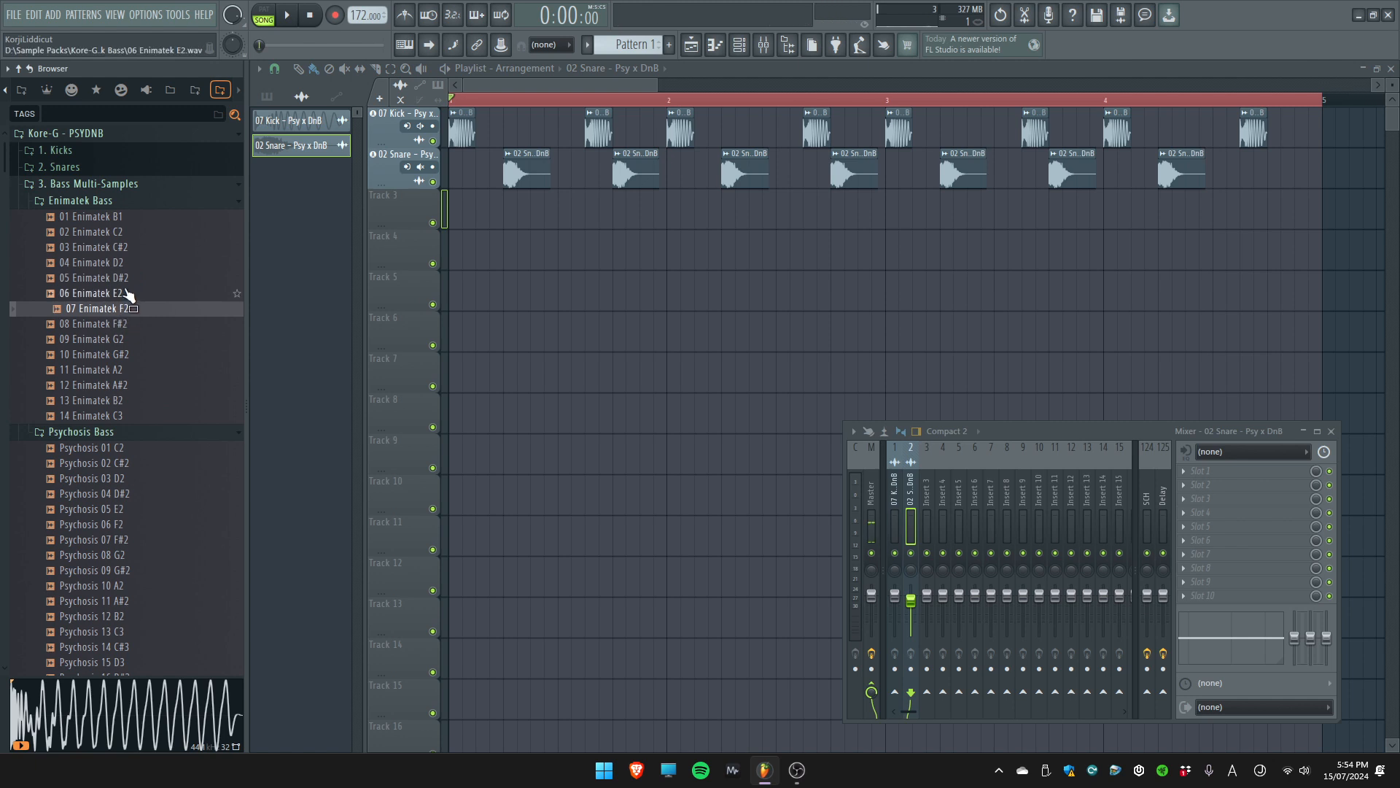
{"action": "left_click", "coordinate": [129, 293]}
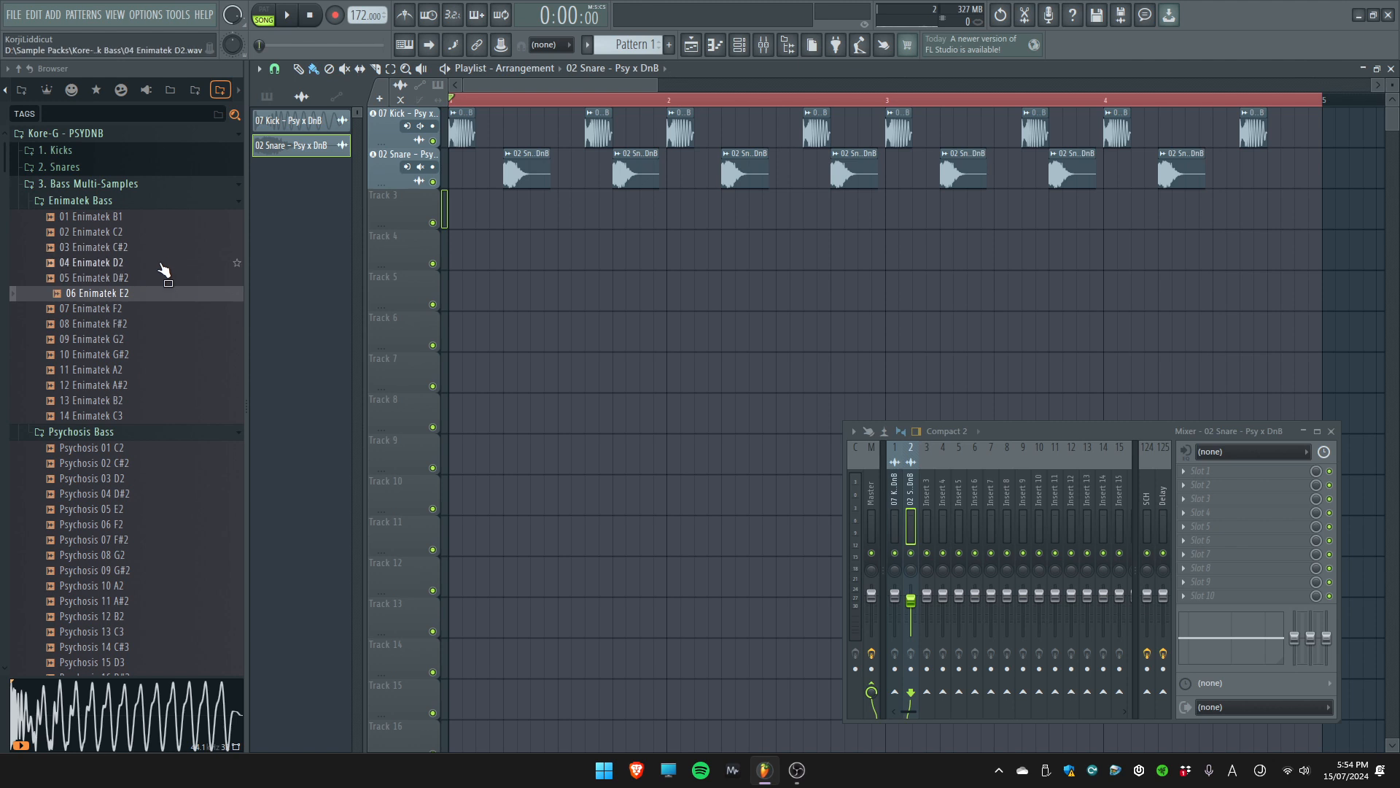
Add the Psychosis 03 D2 bass sample to Track 3 at the start of the arrangement
{"action": "left_click_drag", "start_coordinate": [123, 482], "coordinate": [406, 195]}
{"action": "left_click", "coordinate": [686, 421]}
{"action": "left_click", "coordinate": [523, 190]}
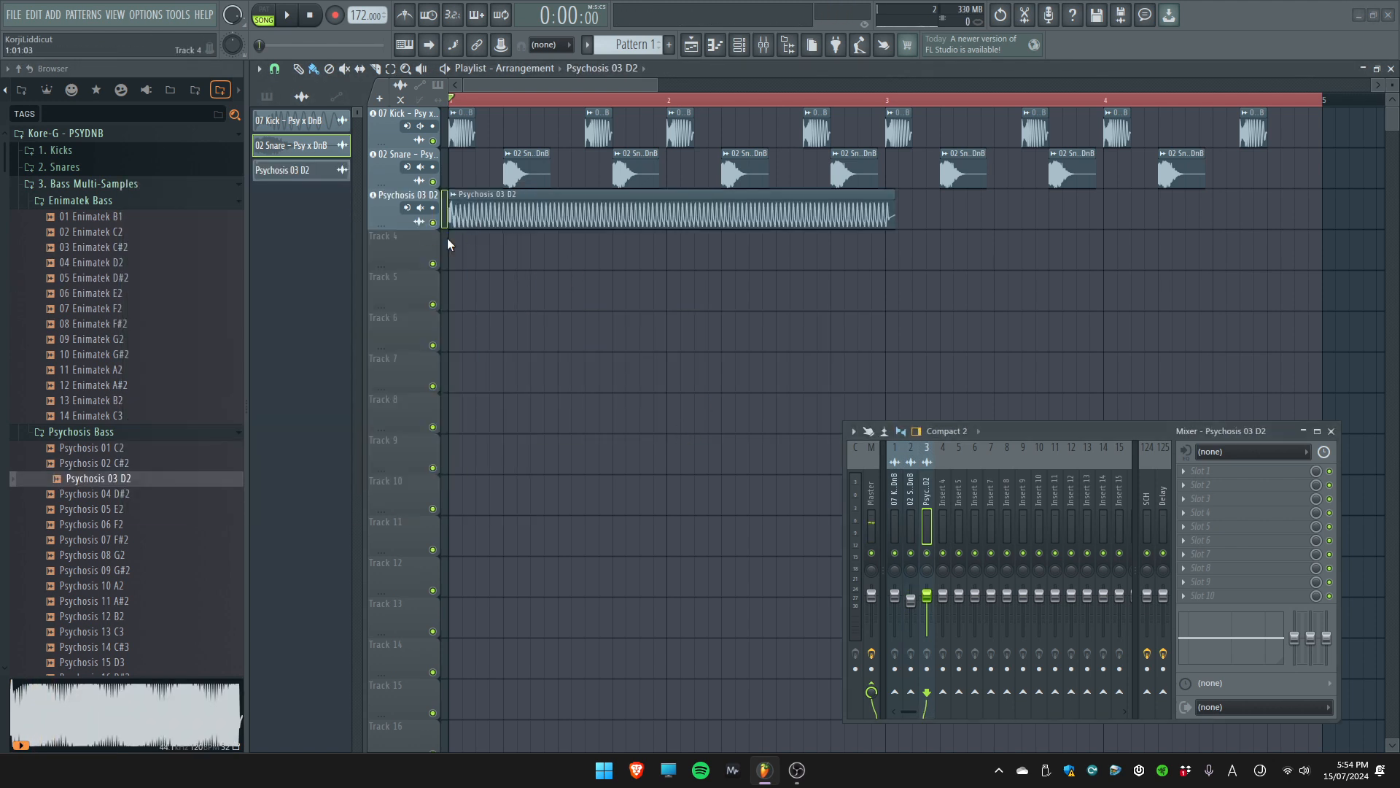
Cut the Psychosis 03 D2 clip into short eighth-note hits and arrange them around the kicks and snares in bar 1
{"action": "scroll", "coordinate": [426, 228], "scroll_direction": "up", "scroll_amount": 4}
{"action": "mouse_move", "coordinate": [501, 201]}
{"action": "left_mouse_down"}
{"action": "mouse_move", "coordinate": [578, 204]}
{"action": "mouse_move", "coordinate": [605, 222]}
{"action": "left_mouse_up"}
{"action": "key", "text": "c"}
{"action": "key", "text": "b"}
{"action": "right_click", "coordinate": [615, 212]}
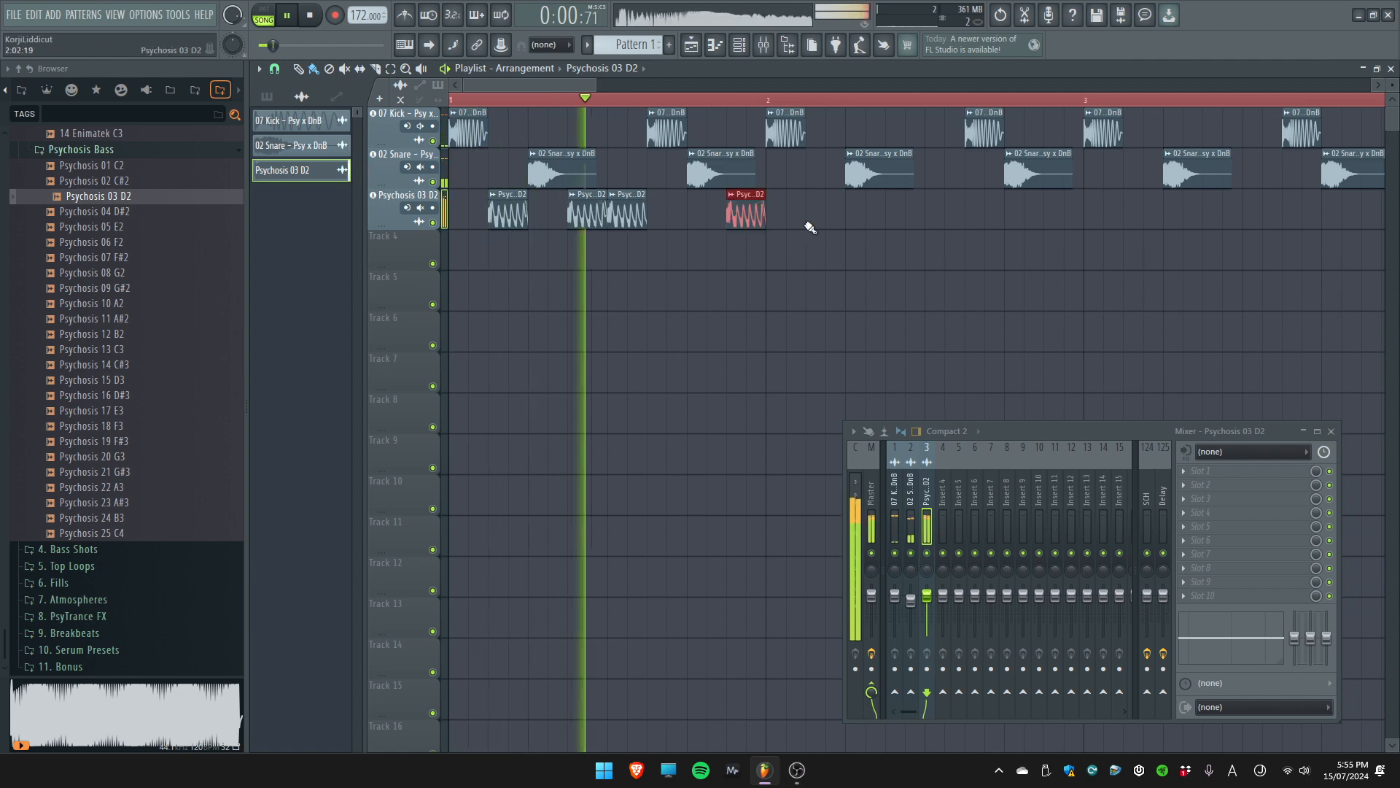
{"action": "key", "text": "space"}
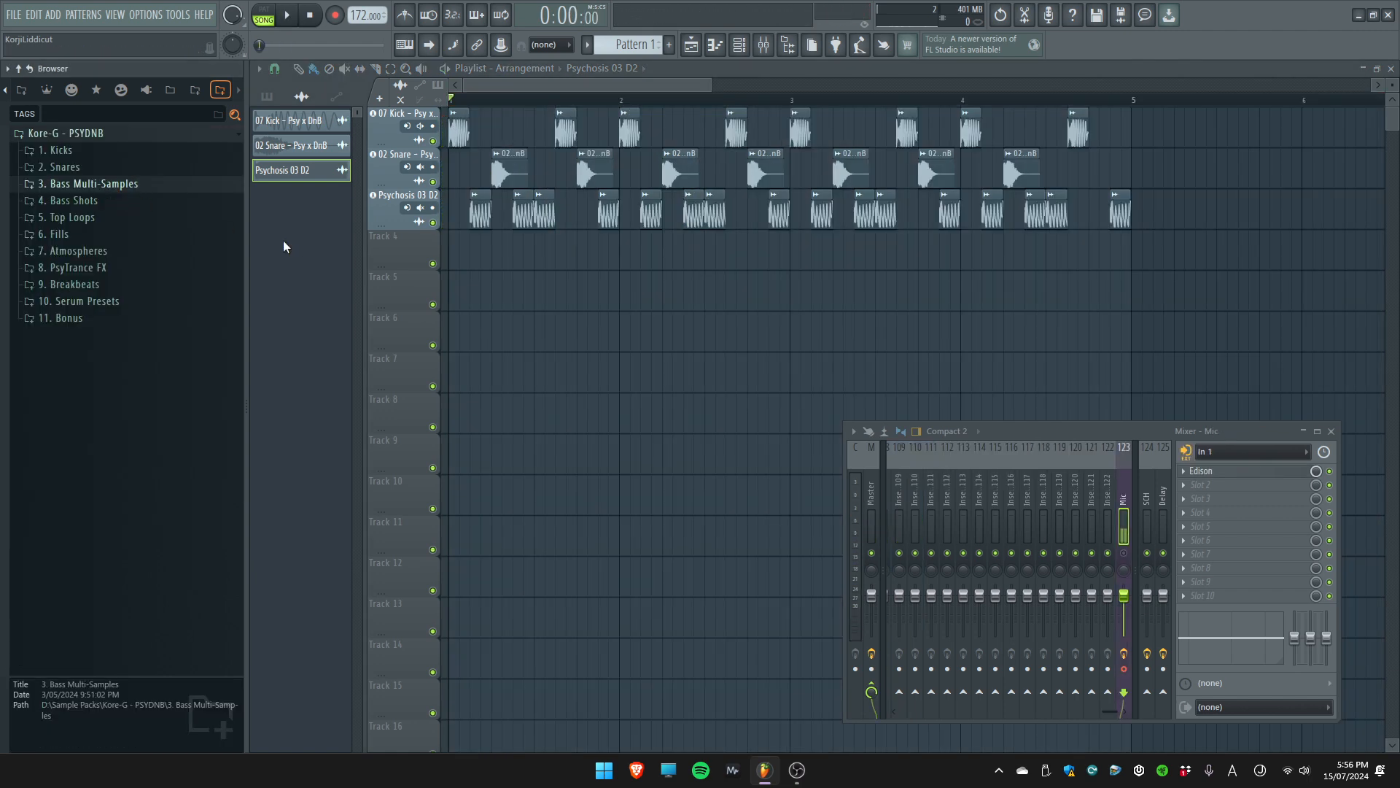
Audition the one-shots in the 4. Bass Shots folder, from 06 Bass D back to 03 Bass D
{"action": "left_click", "coordinate": [102, 203]}
{"action": "scroll", "coordinate": [456, 259], "scroll_direction": "up", "scroll_amount": 3}
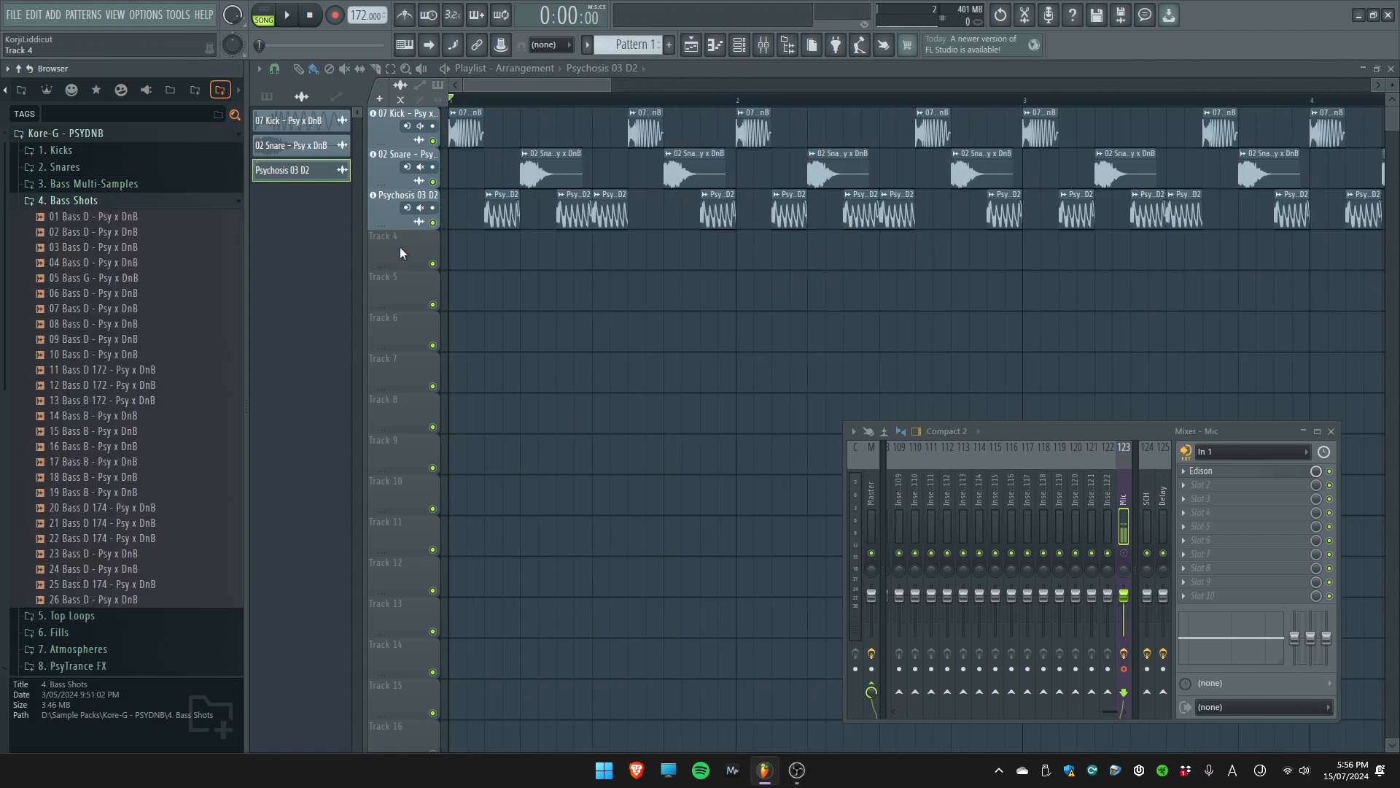
{"action": "left_click", "coordinate": [161, 292]}
{"action": "left_click", "coordinate": [161, 278]}
{"action": "left_click", "coordinate": [161, 262]}
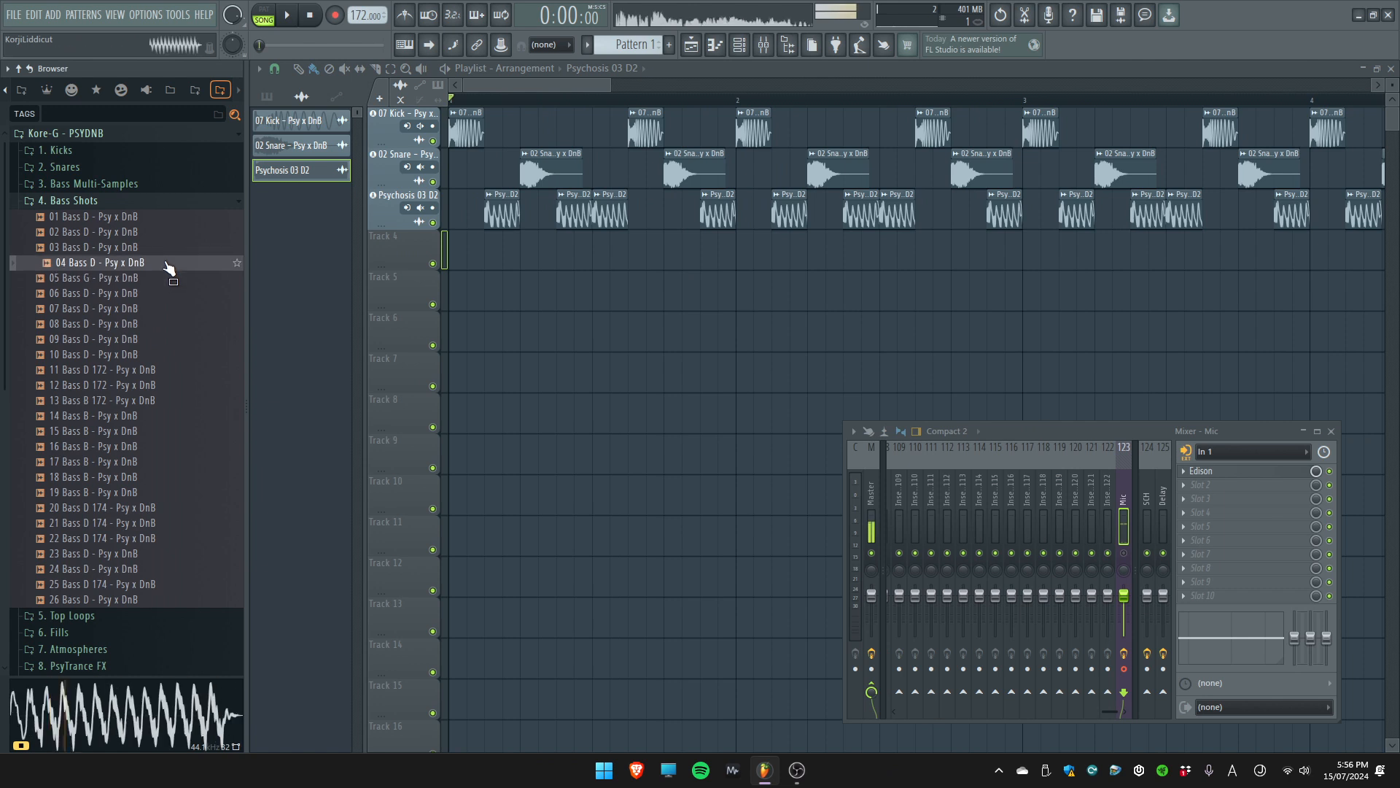
{"action": "left_click", "coordinate": [161, 247]}
Preview 02 Bass D - Psy x DnB and add it to Track 4 as an audio track
{"action": "left_click", "coordinate": [161, 231]}
{"action": "left_click_drag", "start_coordinate": [162, 232], "coordinate": [409, 252]}
{"action": "left_click", "coordinate": [696, 427]}
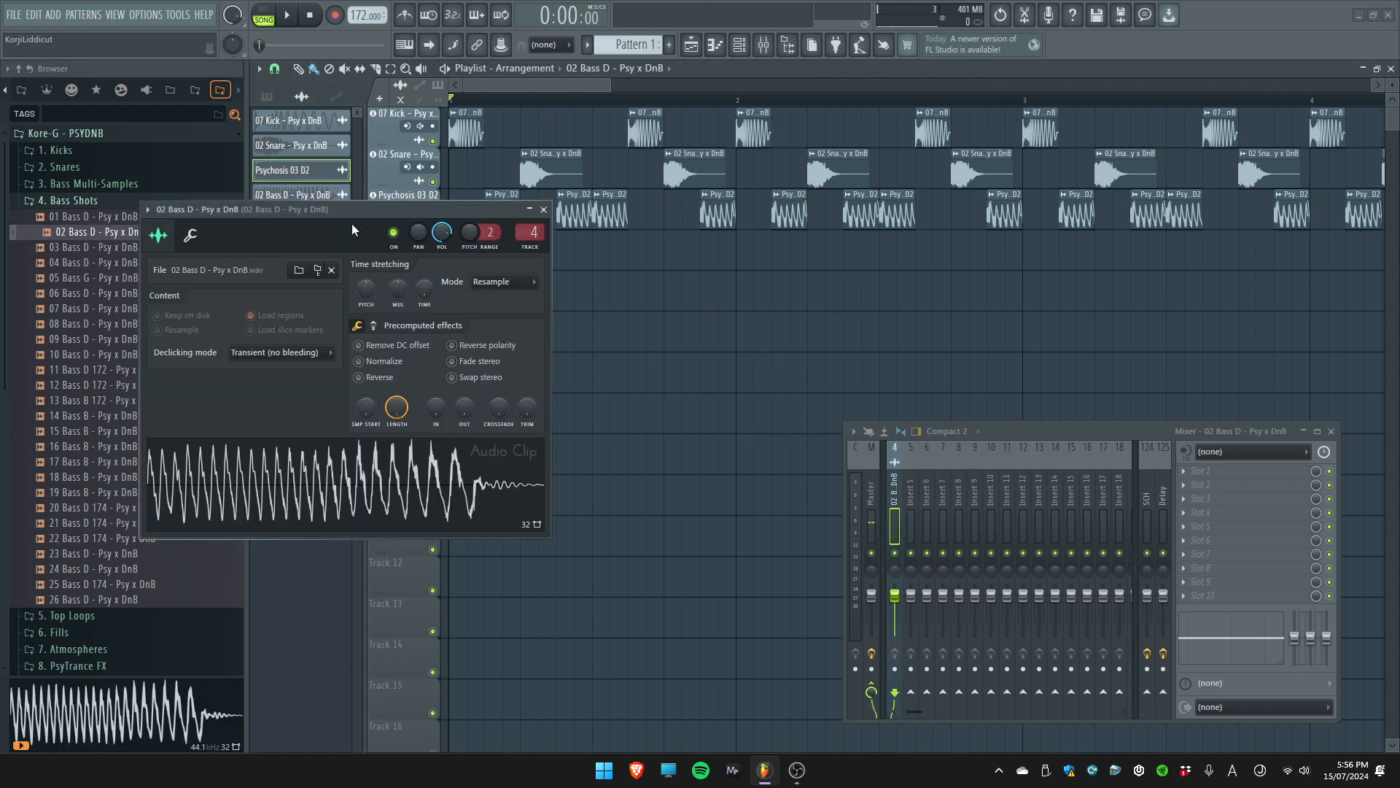
Trim the 02 Bass D clip to one beat ending at the first snare, and delete the overlapping first Psychosis 03 D2 hit
{"action": "scroll", "coordinate": [452, 252], "scroll_direction": "up", "scroll_amount": 3}
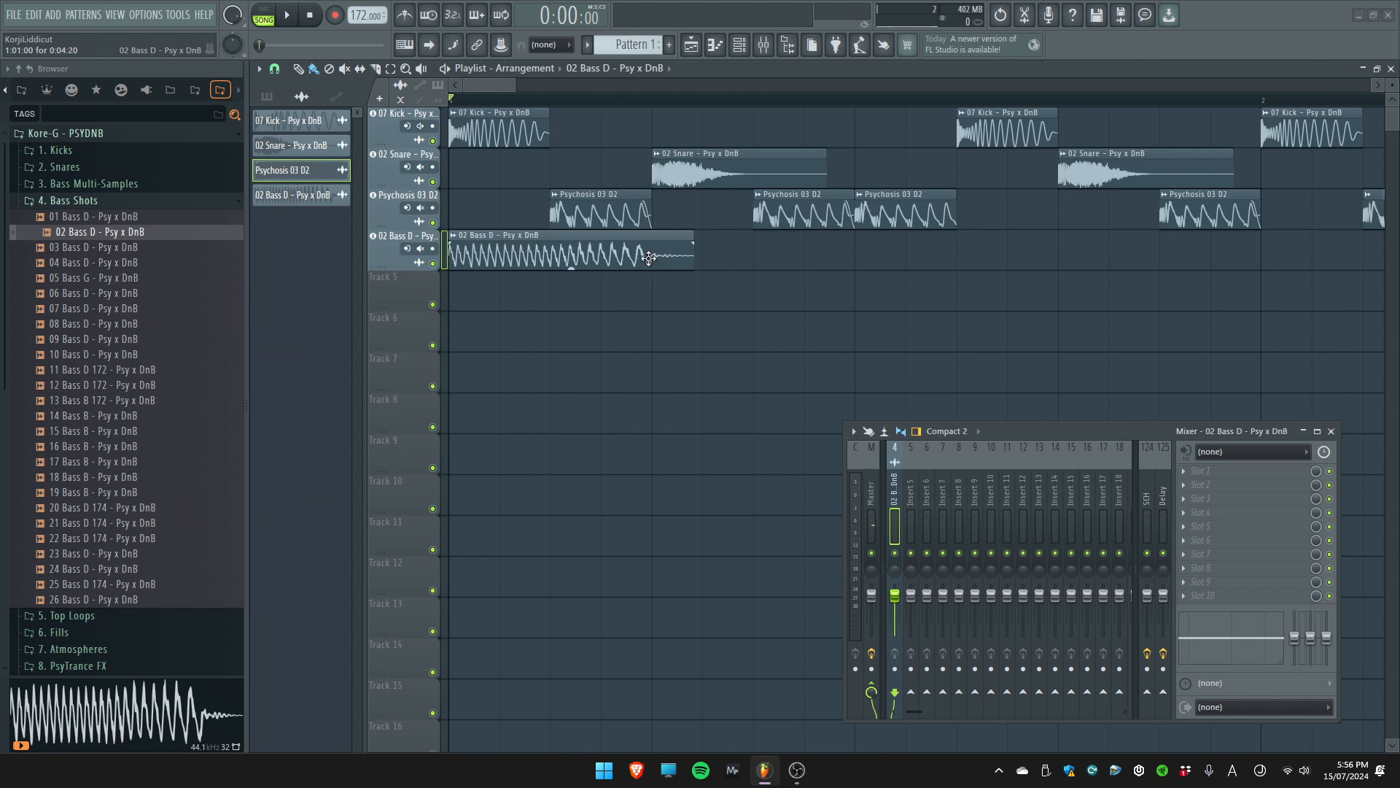
{"action": "left_click_drag", "start_coordinate": [693, 251], "coordinate": [651, 251]}
{"action": "mouse_move", "coordinate": [452, 239]}
{"action": "left_mouse_down"}
{"action": "mouse_move", "coordinate": [530, 243]}
{"action": "mouse_move", "coordinate": [451, 241]}
{"action": "left_mouse_up"}
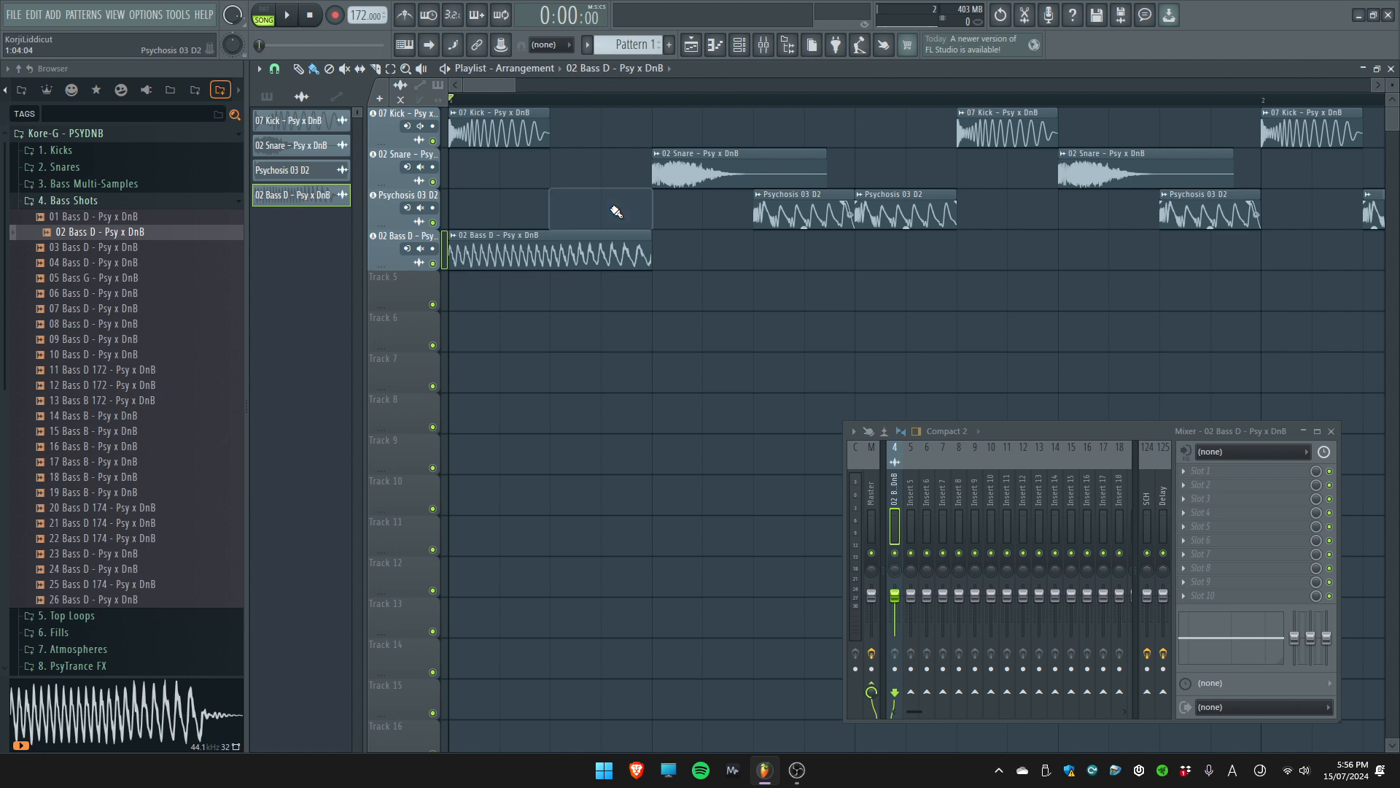
Insert a track above the kick track and place SCH automation clips on it at every kick and snare
{"action": "scroll", "coordinate": [507, 196], "scroll_direction": "down", "scroll_amount": 2}
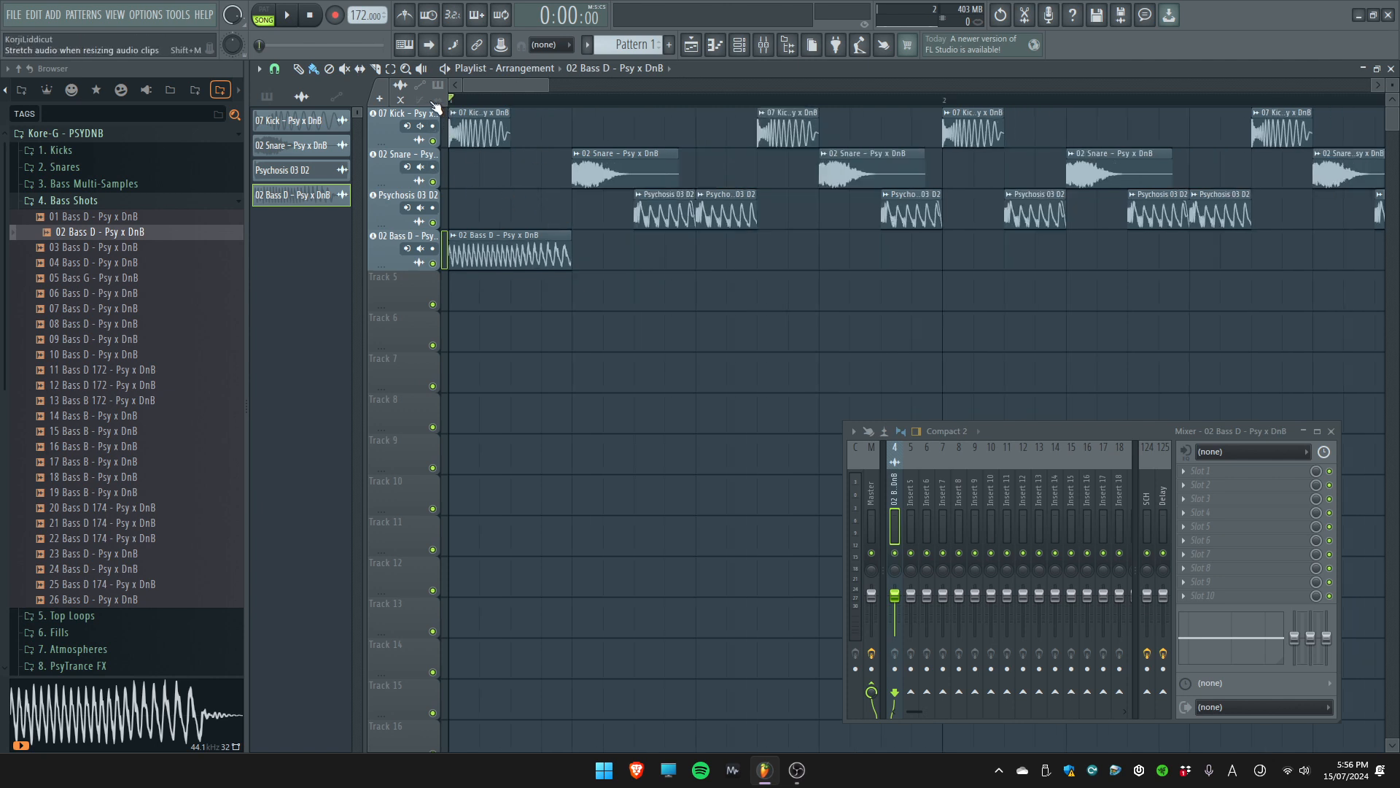
{"action": "left_click", "coordinate": [337, 97]}
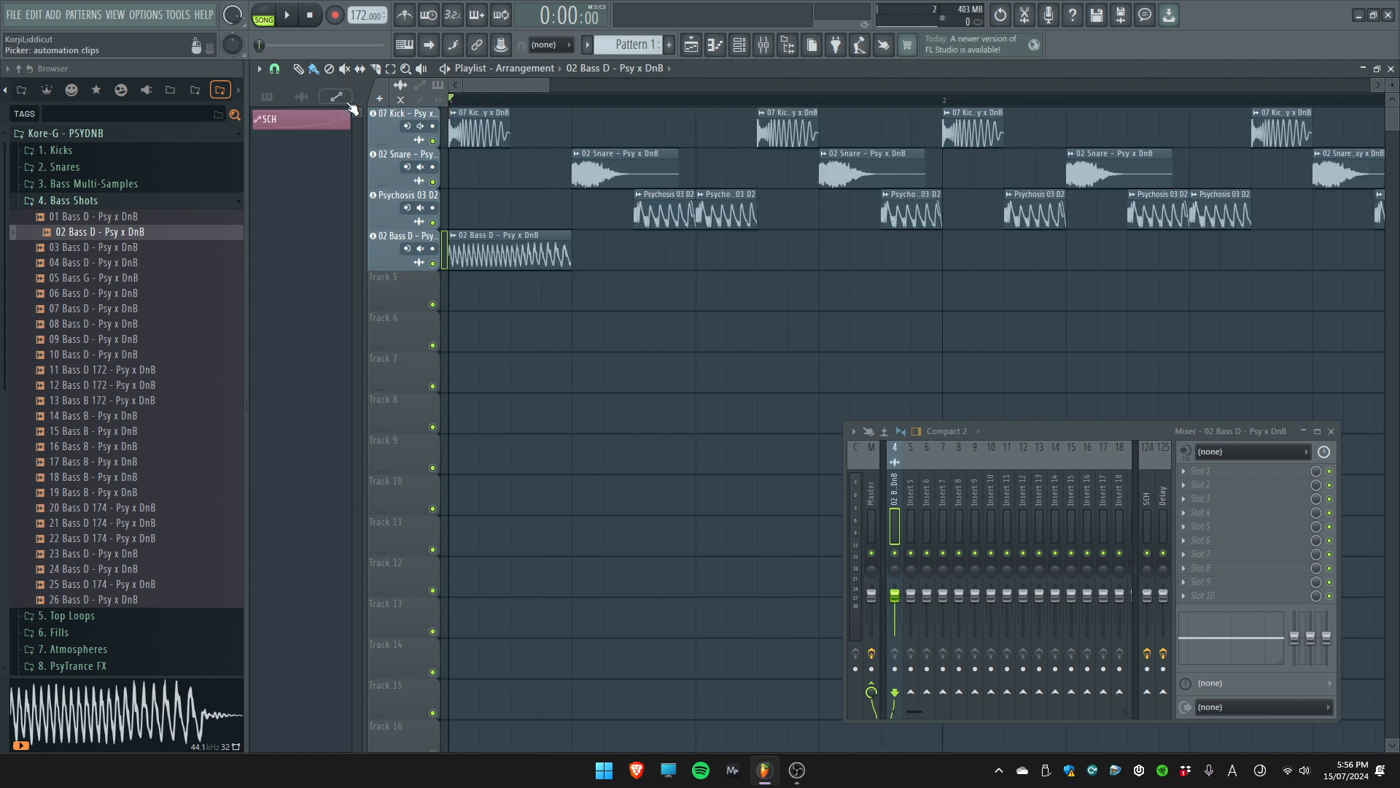
{"action": "right_click", "coordinate": [392, 111]}
{"action": "left_click", "coordinate": [432, 404]}
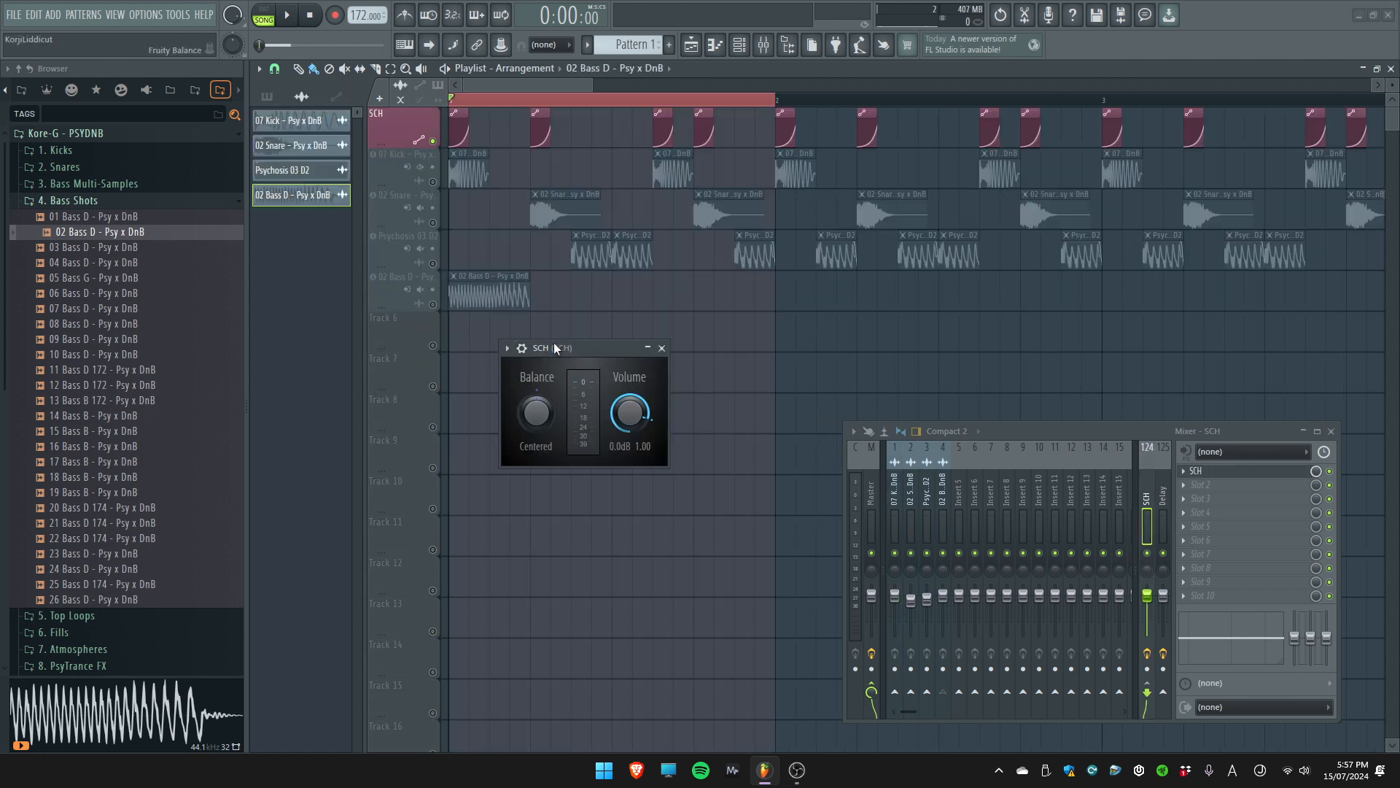
{"action": "left_click_drag", "start_coordinate": [554, 348], "coordinate": [654, 347]}
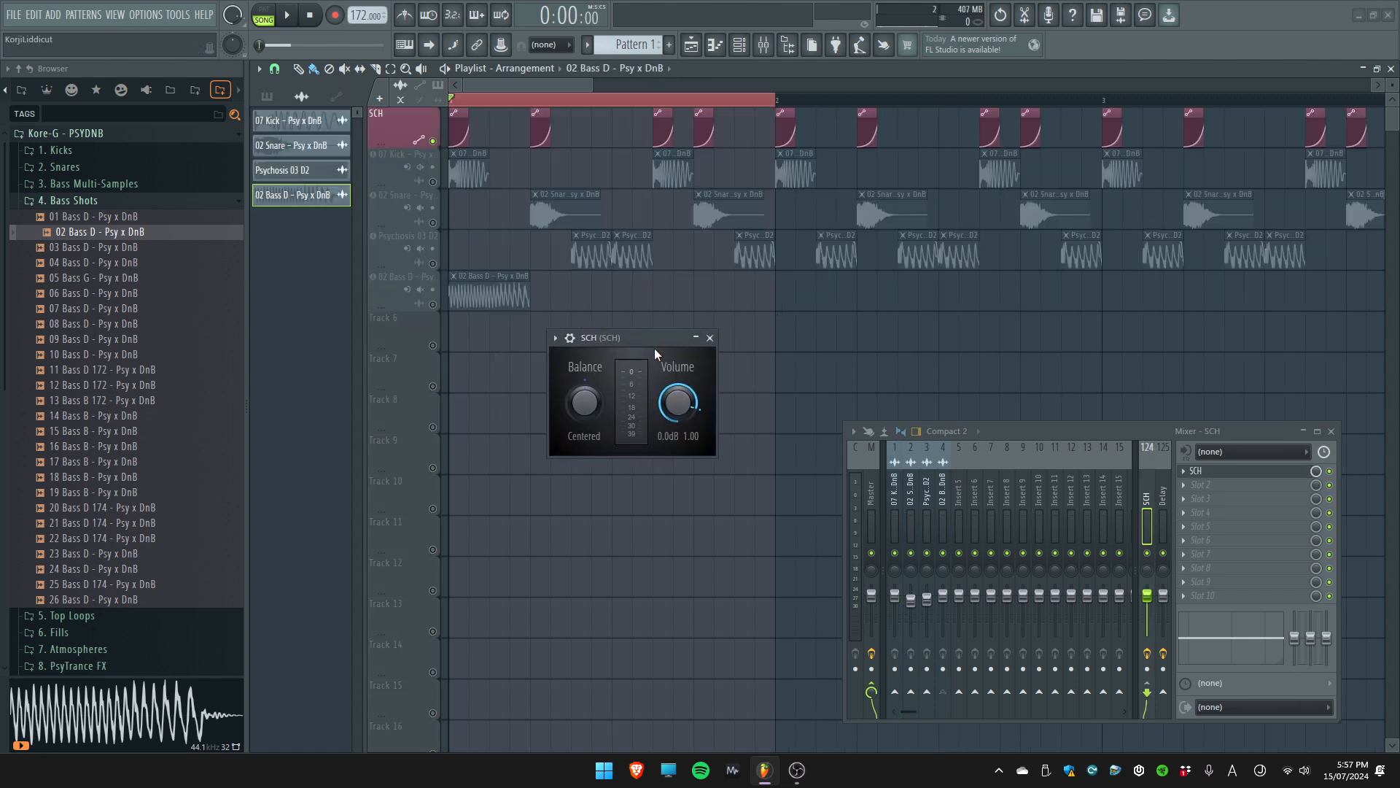
Examine the SCH automation clip's curve and how it drives the SCH plugin's volume while bar 1 plays
{"action": "left_click_drag", "start_coordinate": [524, 347], "coordinate": [624, 337]}
{"action": "left_click_drag", "start_coordinate": [727, 416], "coordinate": [727, 474]}
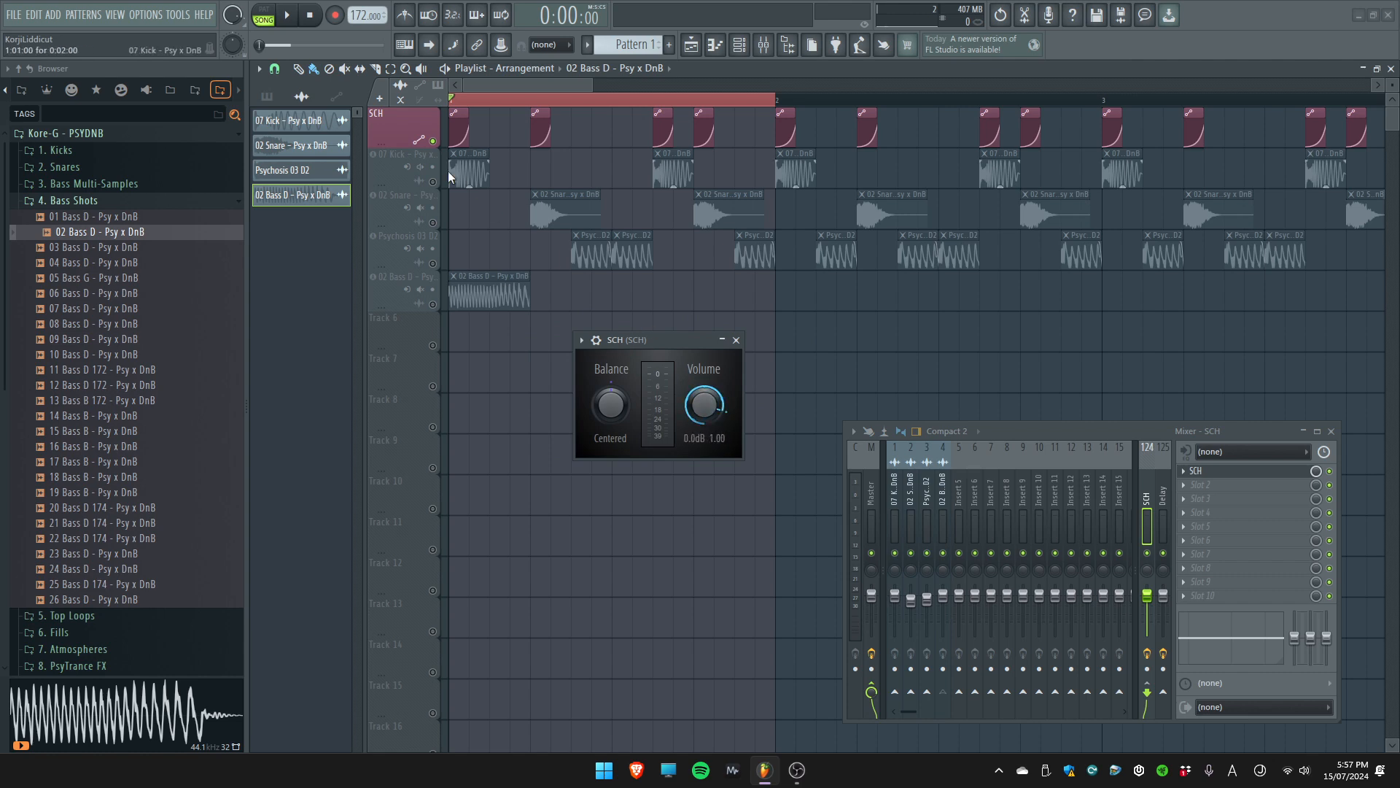
{"action": "scroll", "coordinate": [450, 178], "scroll_direction": "up", "scroll_amount": 4}
{"action": "double_click", "coordinate": [474, 120]}
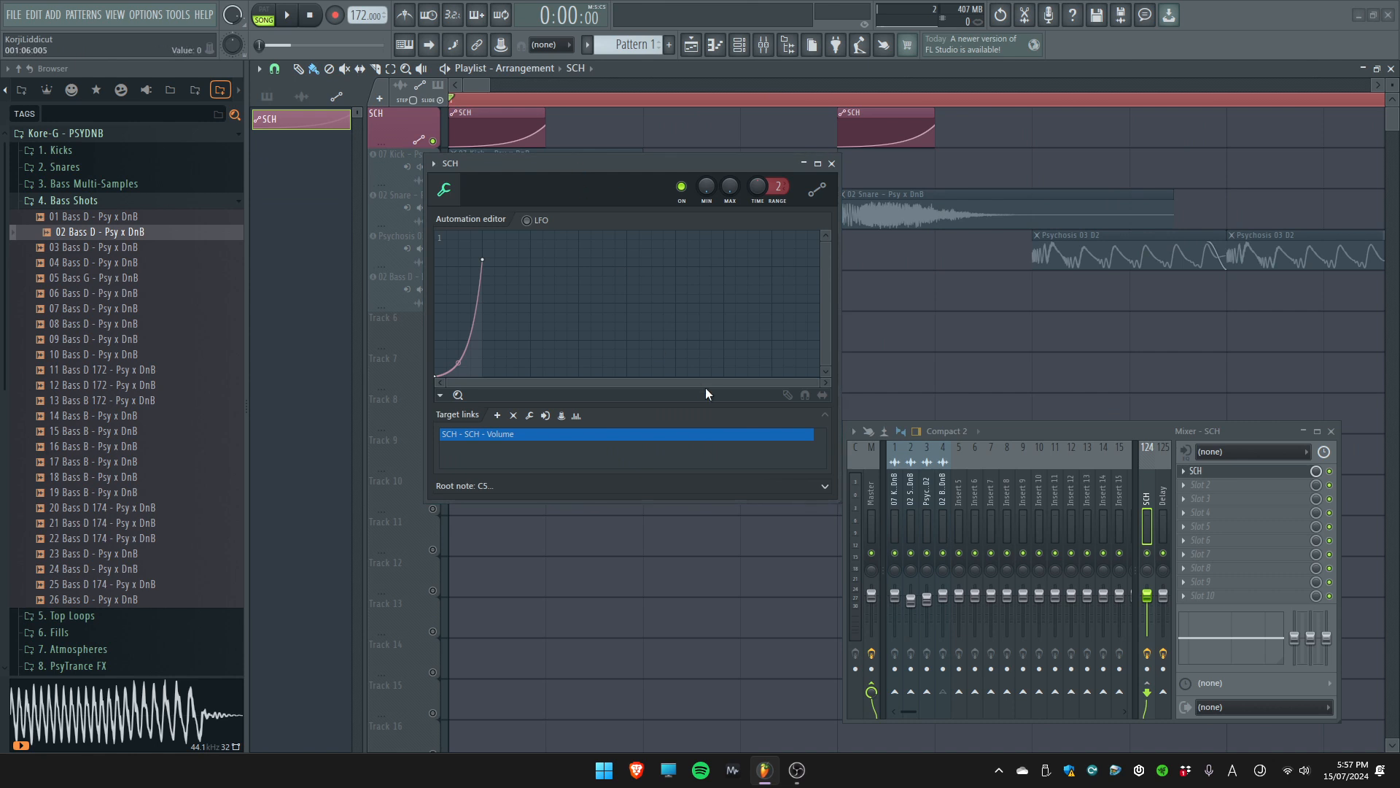
{"action": "key", "text": "Escape"}
{"action": "key", "text": "space"}
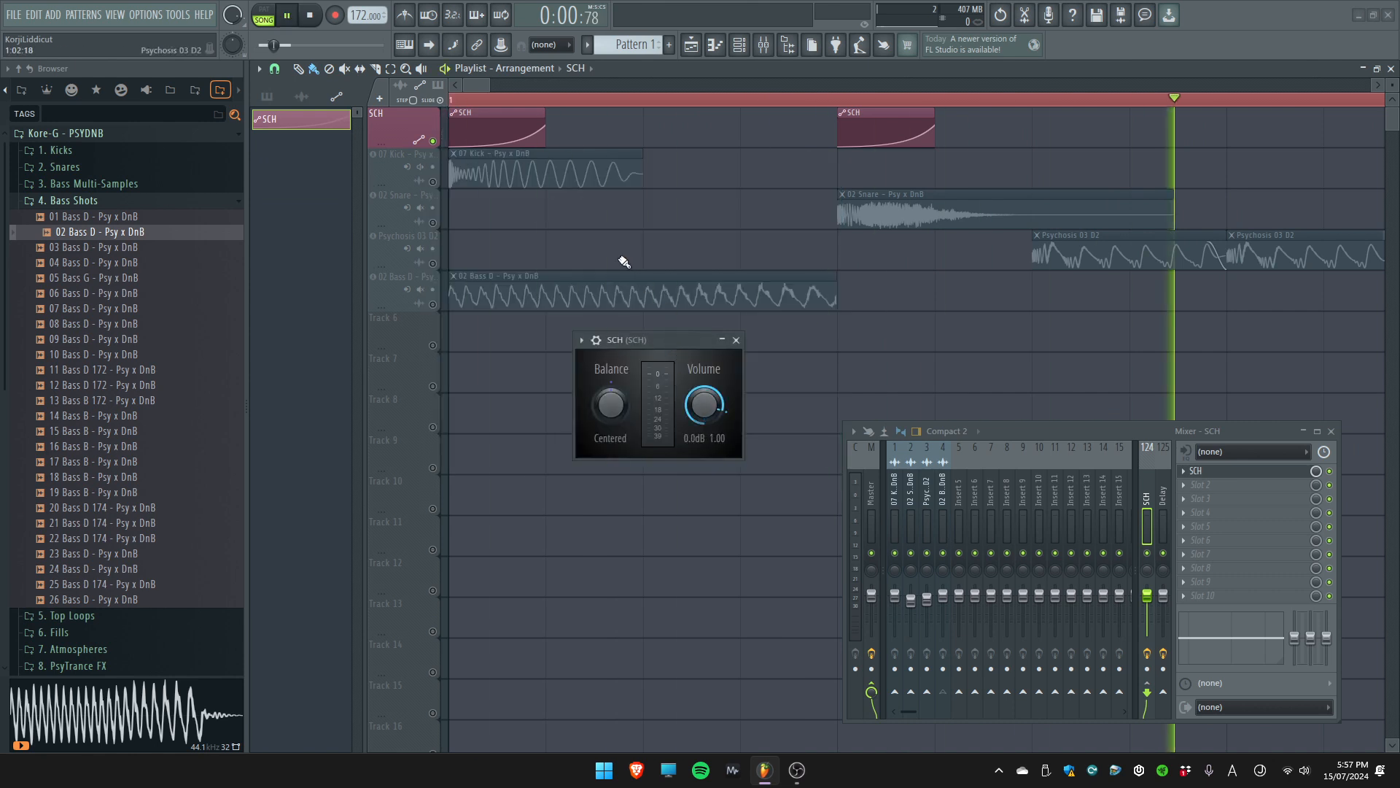
{"action": "key", "text": "space"}
{"action": "scroll", "coordinate": [640, 248], "scroll_direction": "down", "scroll_amount": 4}
{"action": "double_click", "coordinate": [474, 113]}
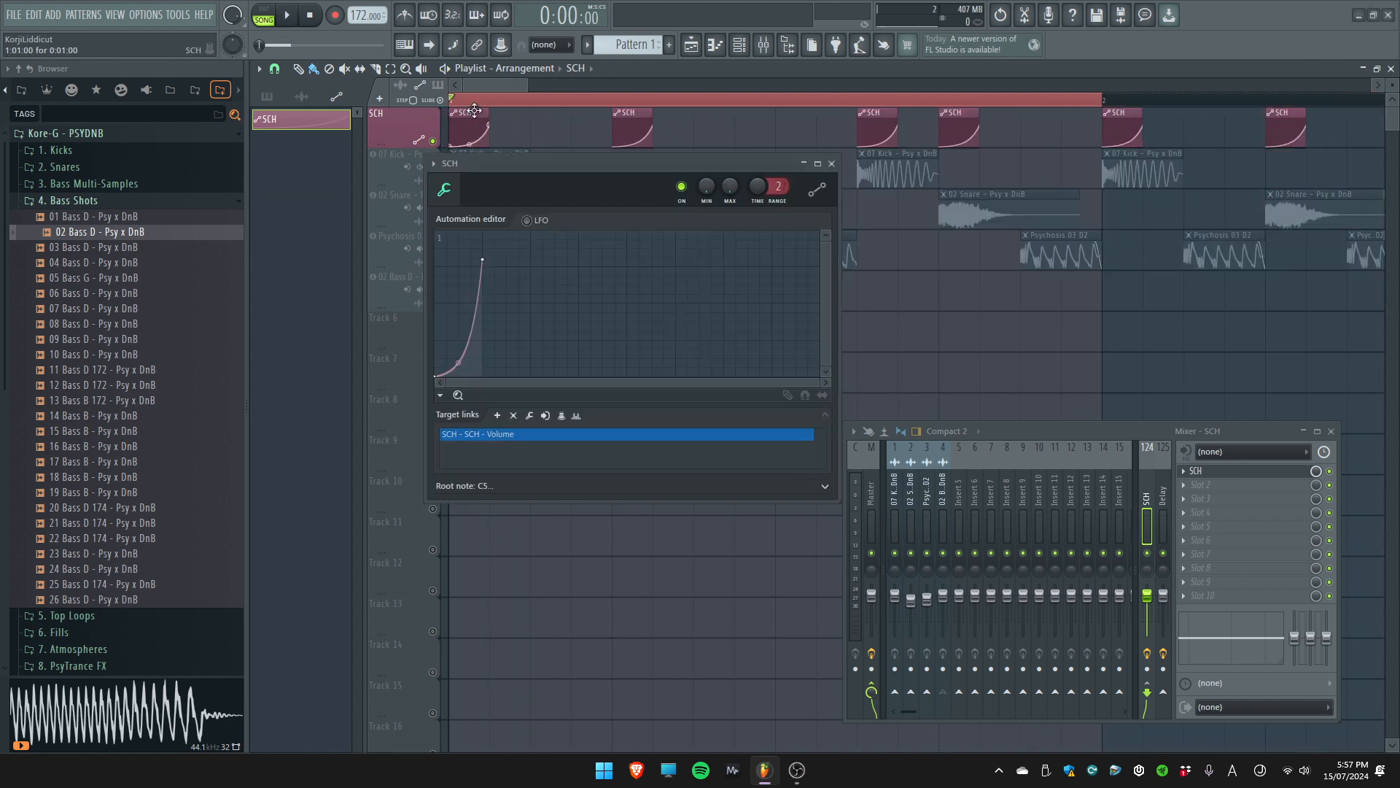
{"action": "key", "text": "Escape"}
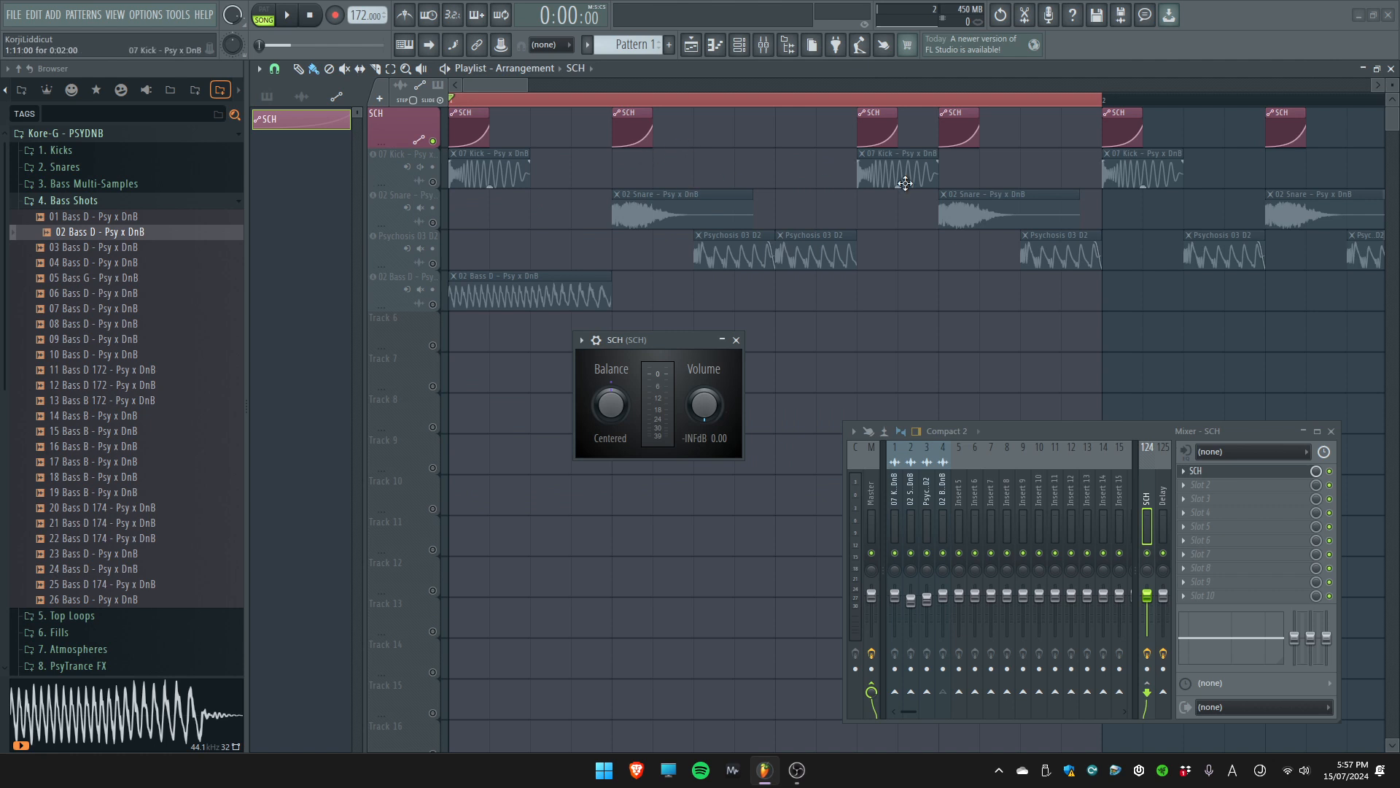
{"action": "key", "text": "Escape"}
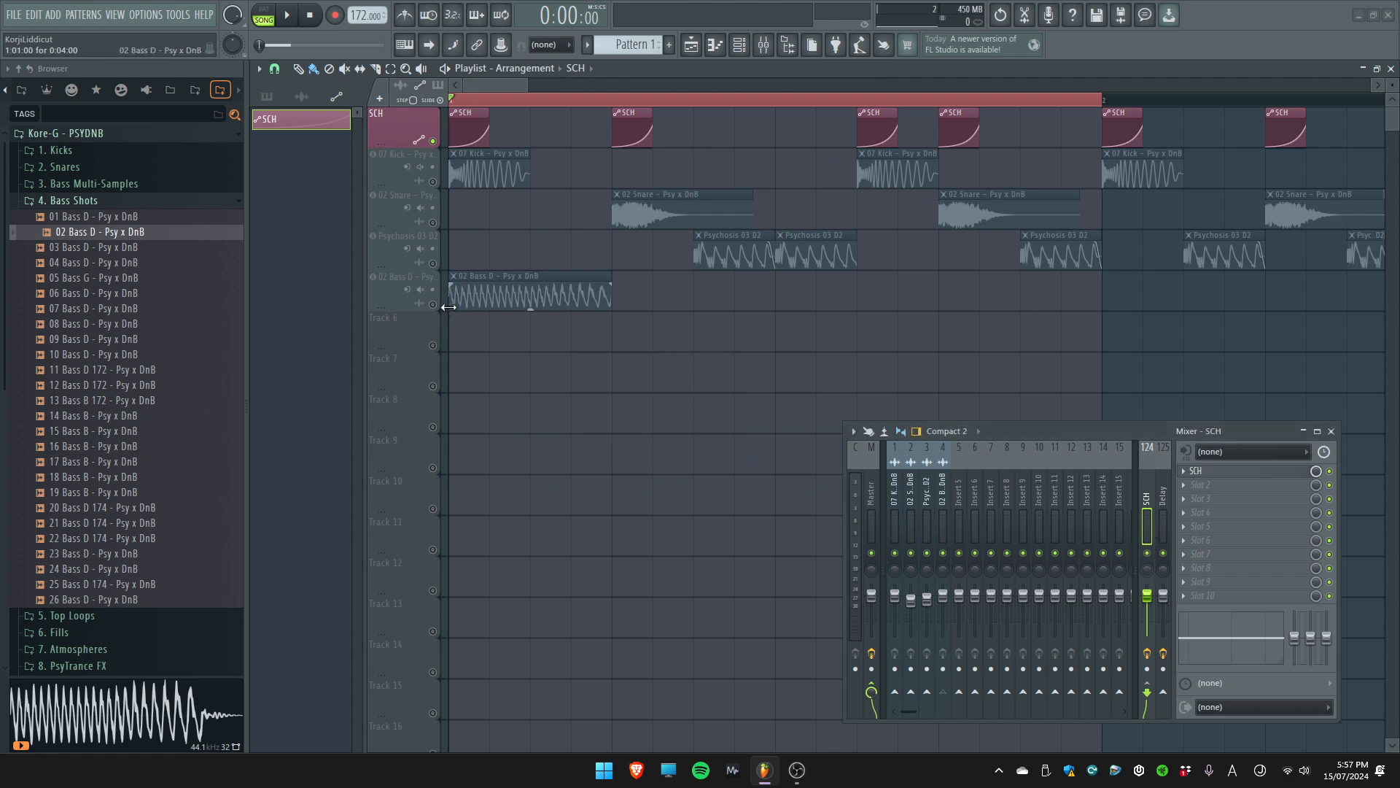
Unmute the 02 Bass D track and route its mixer insert to the SCH insert
{"action": "left_click", "coordinate": [416, 288]}
{"action": "left_click", "coordinate": [416, 301]}
{"action": "left_click", "coordinate": [433, 304]}
{"action": "double_click", "coordinate": [556, 294]}
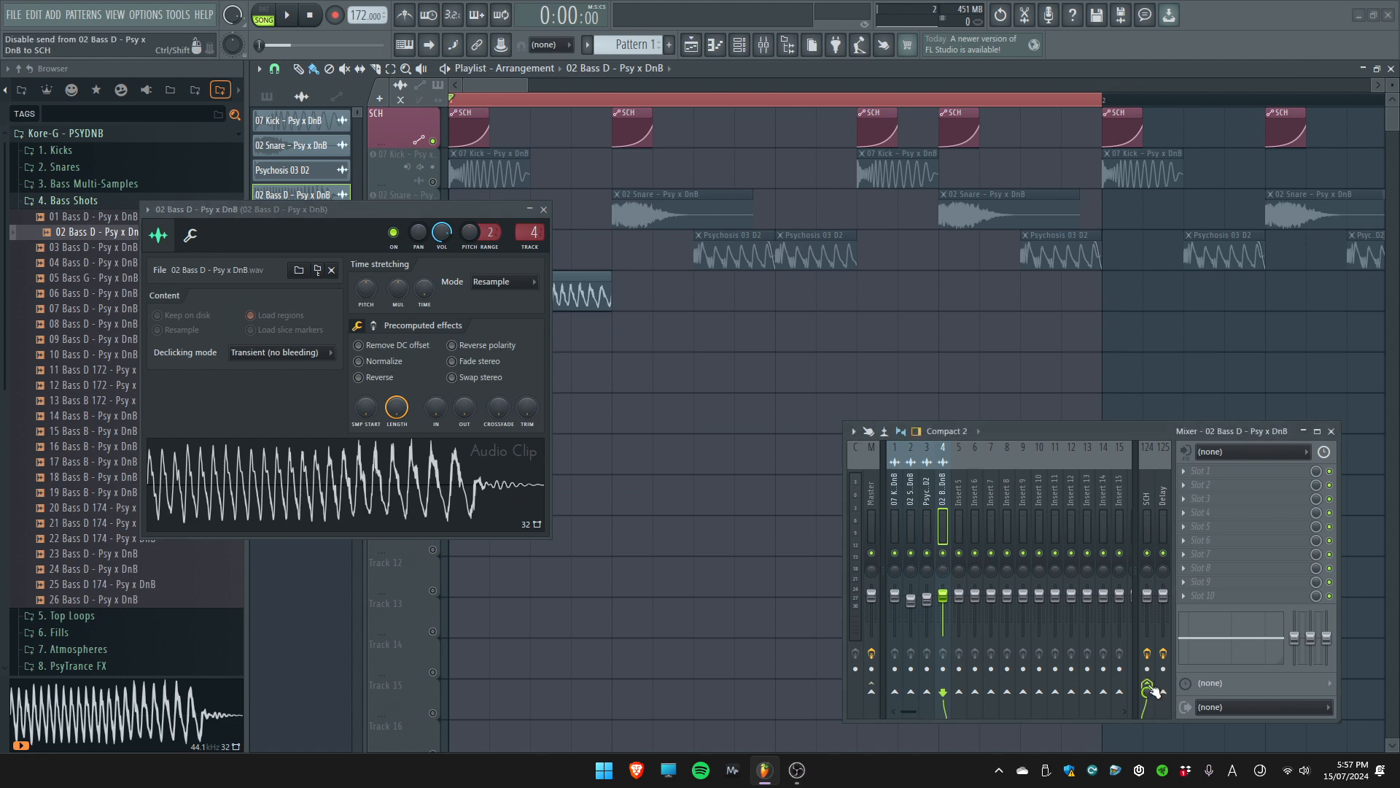
{"action": "key", "text": "Escape"}
Open the SCH insert's volume plugin and play bar 1 to hear the sidechain on the 02 Bass D clip
{"action": "left_click", "coordinate": [1143, 508]}
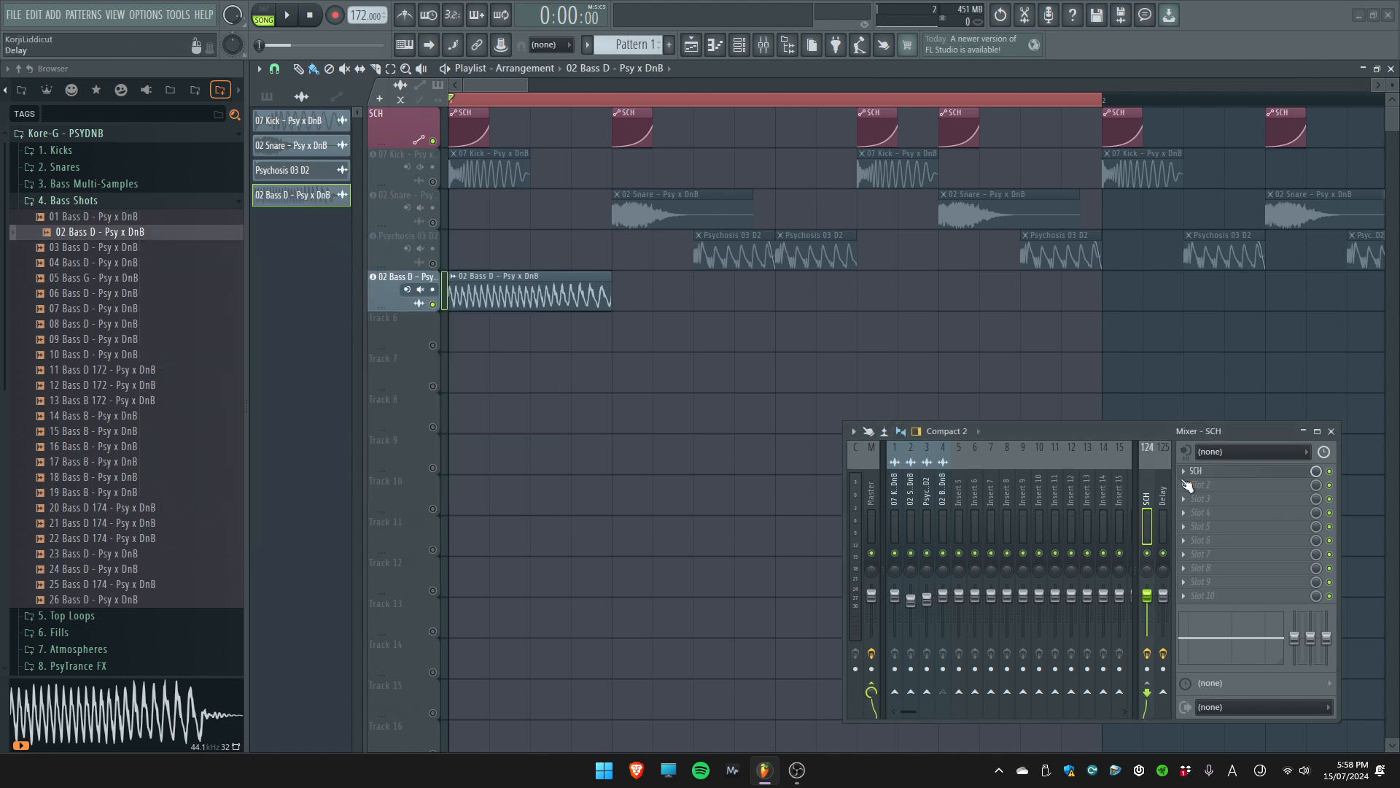
{"action": "left_click", "coordinate": [1209, 471]}
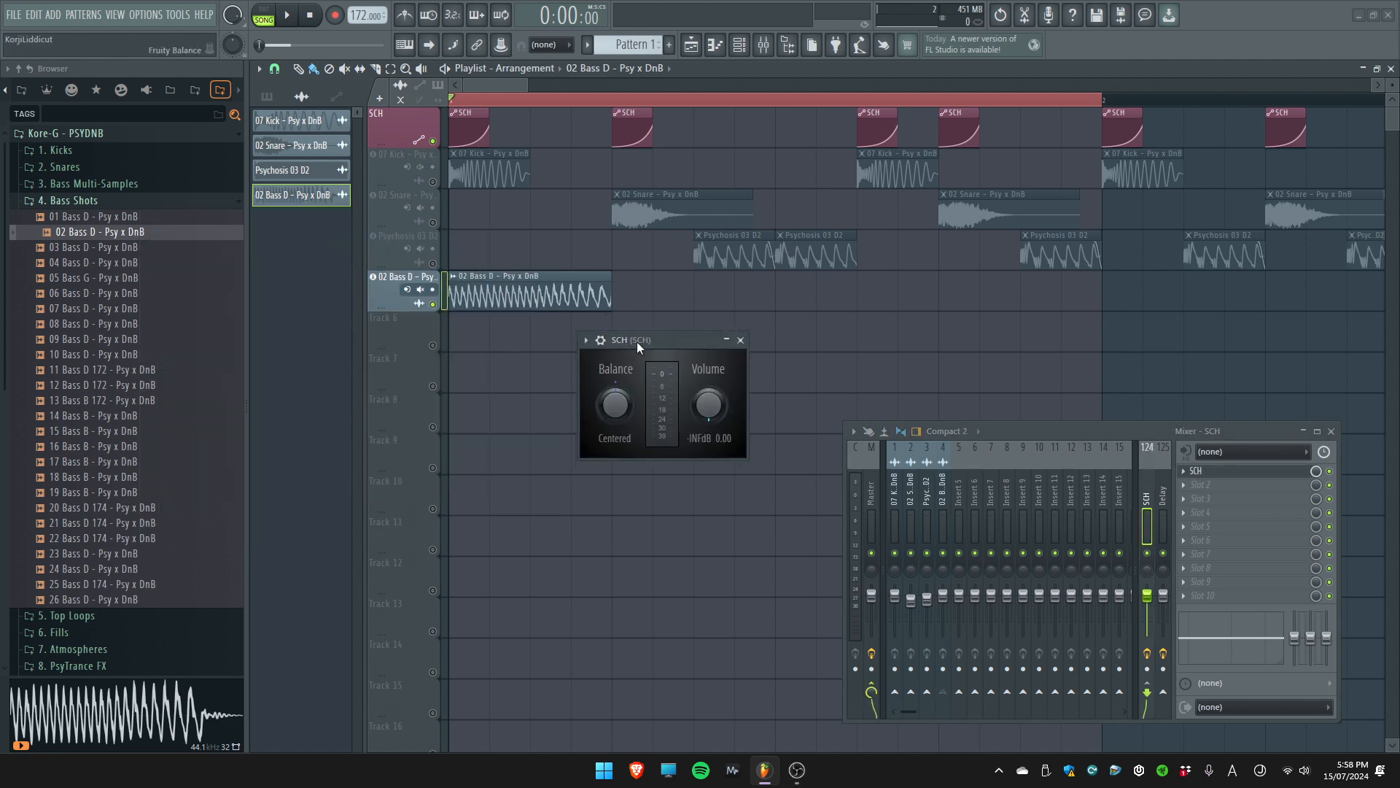
{"action": "key", "text": "space"}
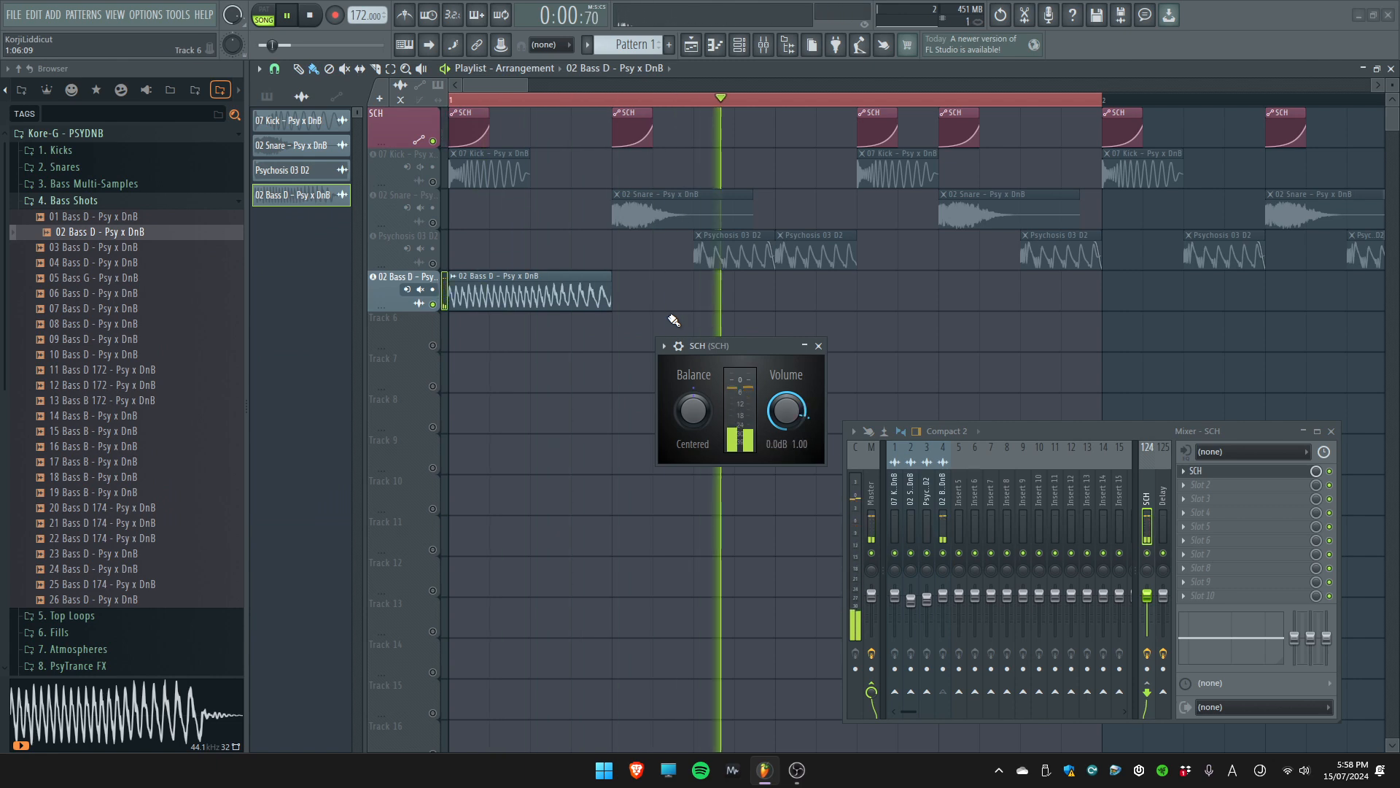
{"action": "key", "text": "space"}
{"action": "key", "text": "space"}
{"action": "key", "text": "space"}
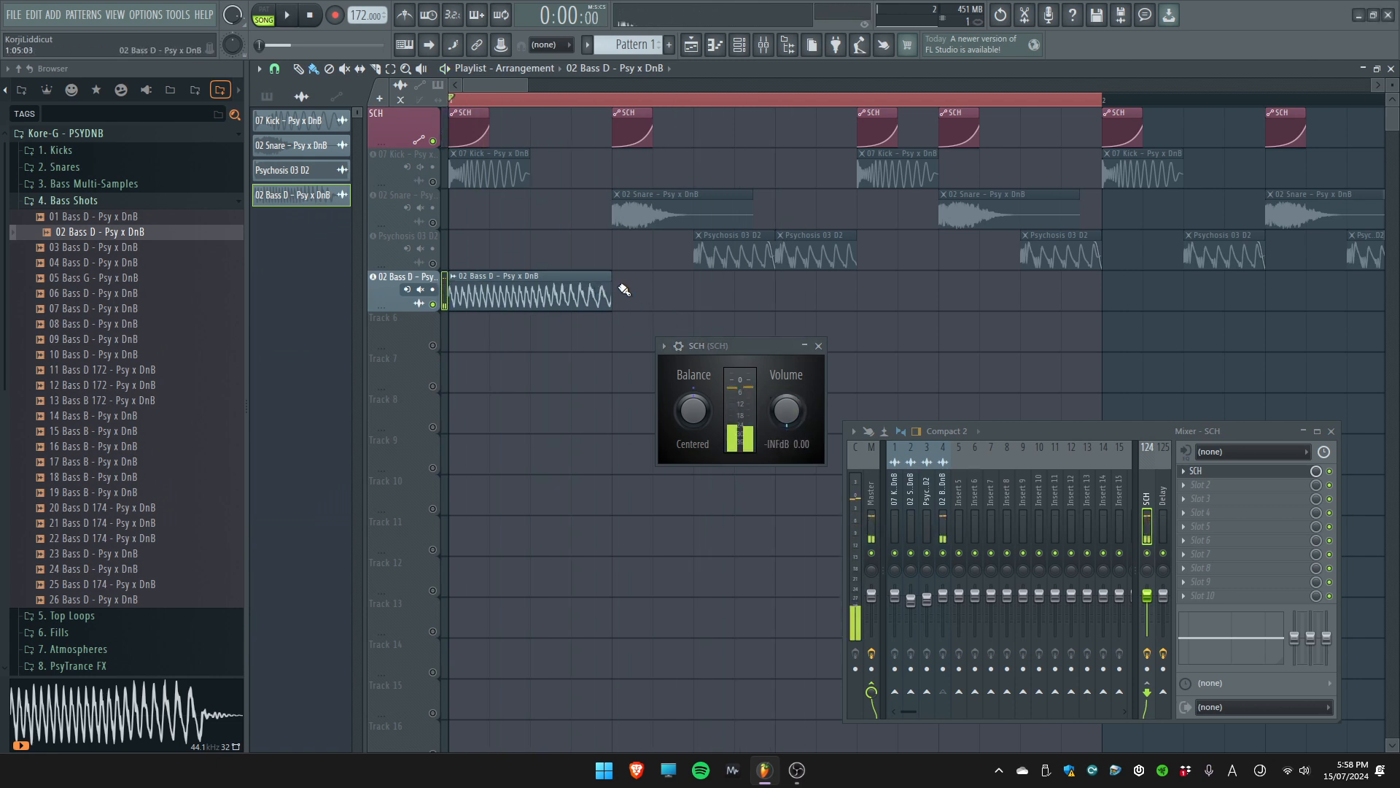
Unmute the Psychosis 03 D2 track, route its mixer insert to the SCH insert, and play bar 1
{"action": "left_click", "coordinate": [418, 257]}
{"action": "left_click", "coordinate": [434, 264]}
{"action": "double_click", "coordinate": [745, 255]}
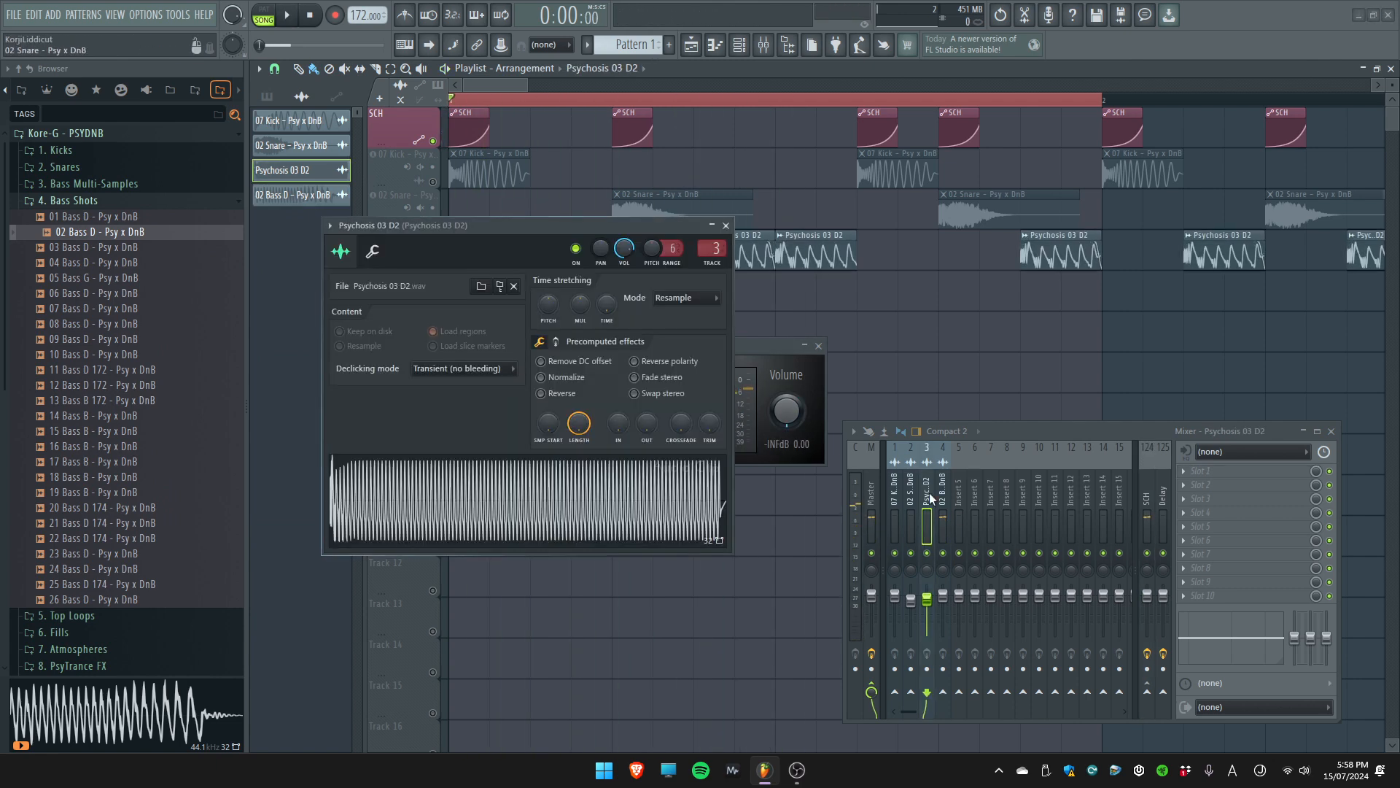
{"action": "key", "text": "space"}
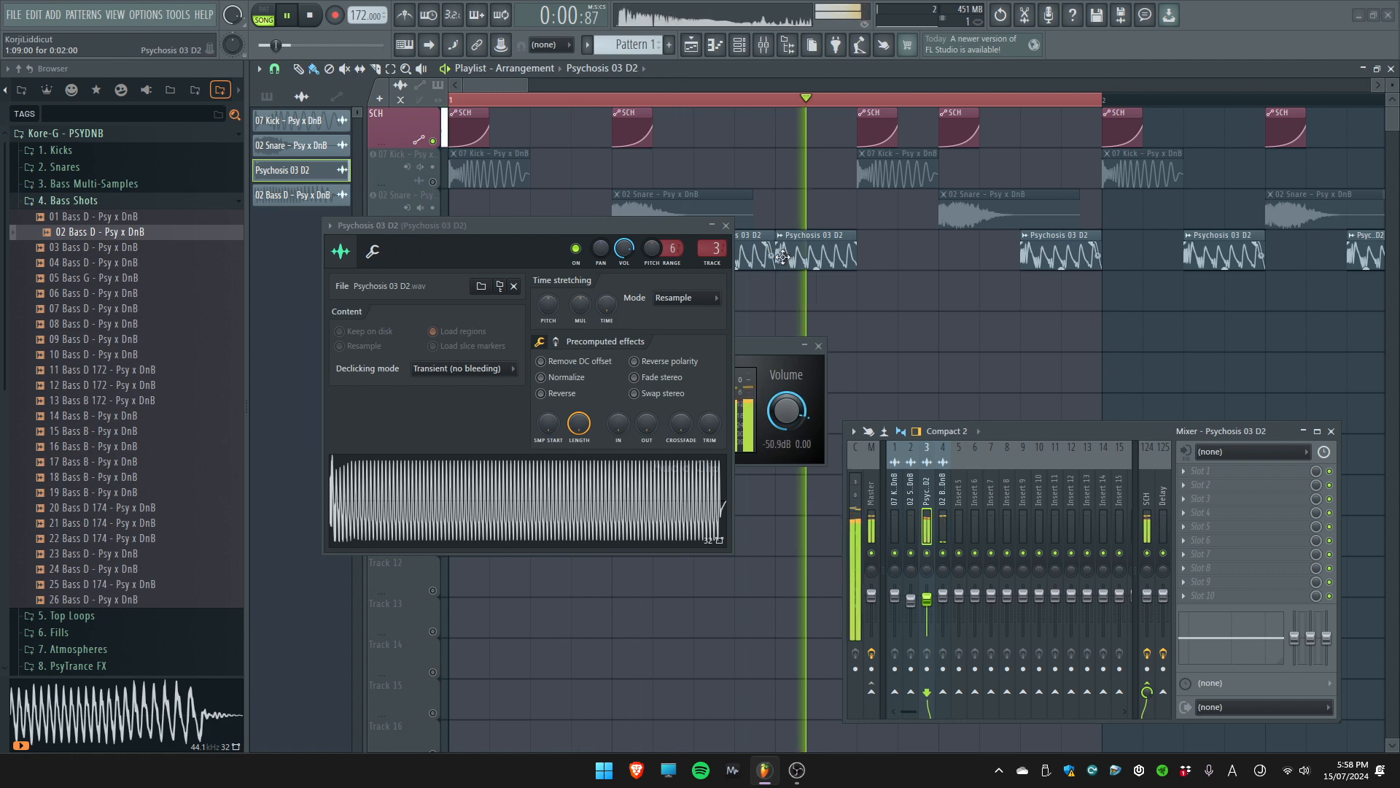
Try an extra Psychosis 03 D2 hit under the second kick of bar 1, and remove it after listening
{"action": "left_click", "coordinate": [871, 253]}
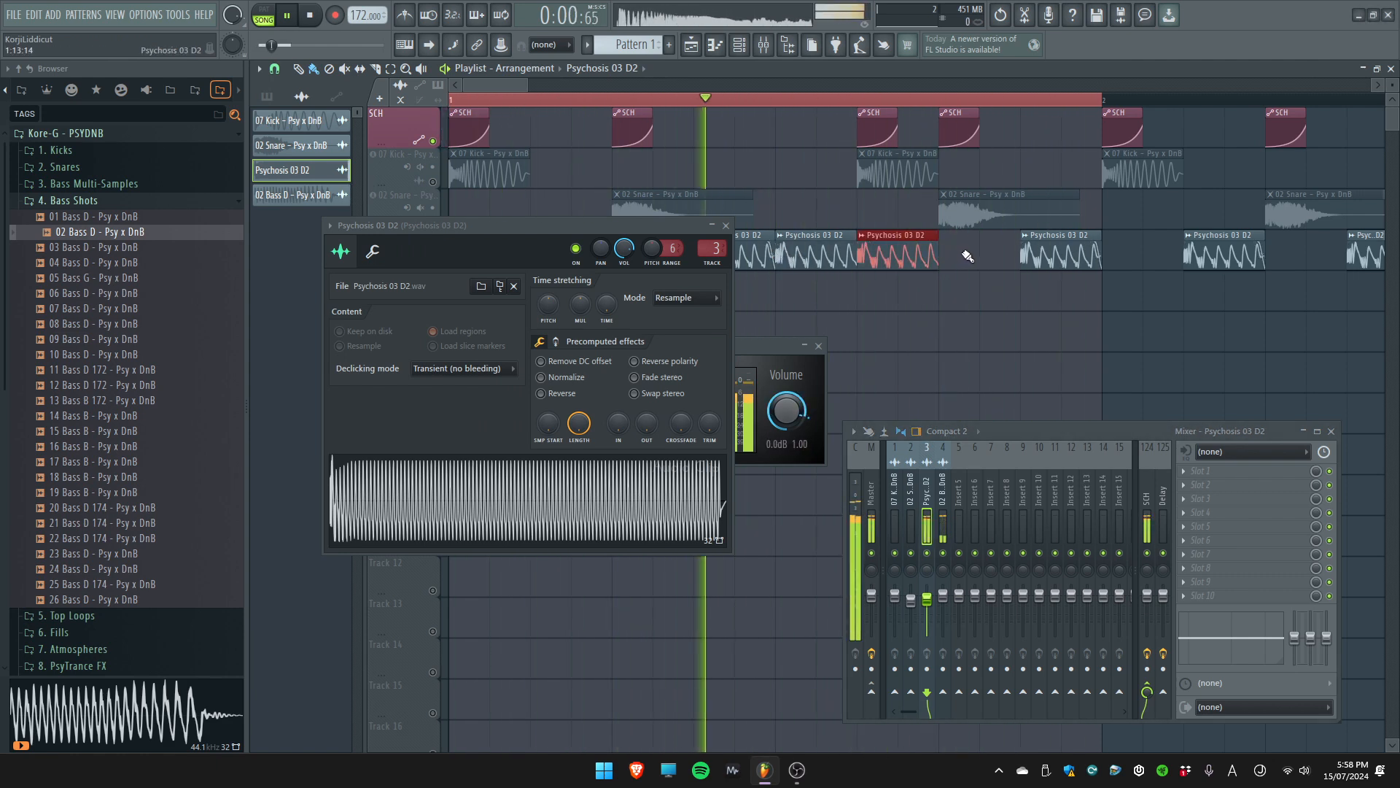
{"action": "right_click", "coordinate": [903, 251]}
{"action": "key", "text": "space"}
{"action": "key", "text": "Escape"}
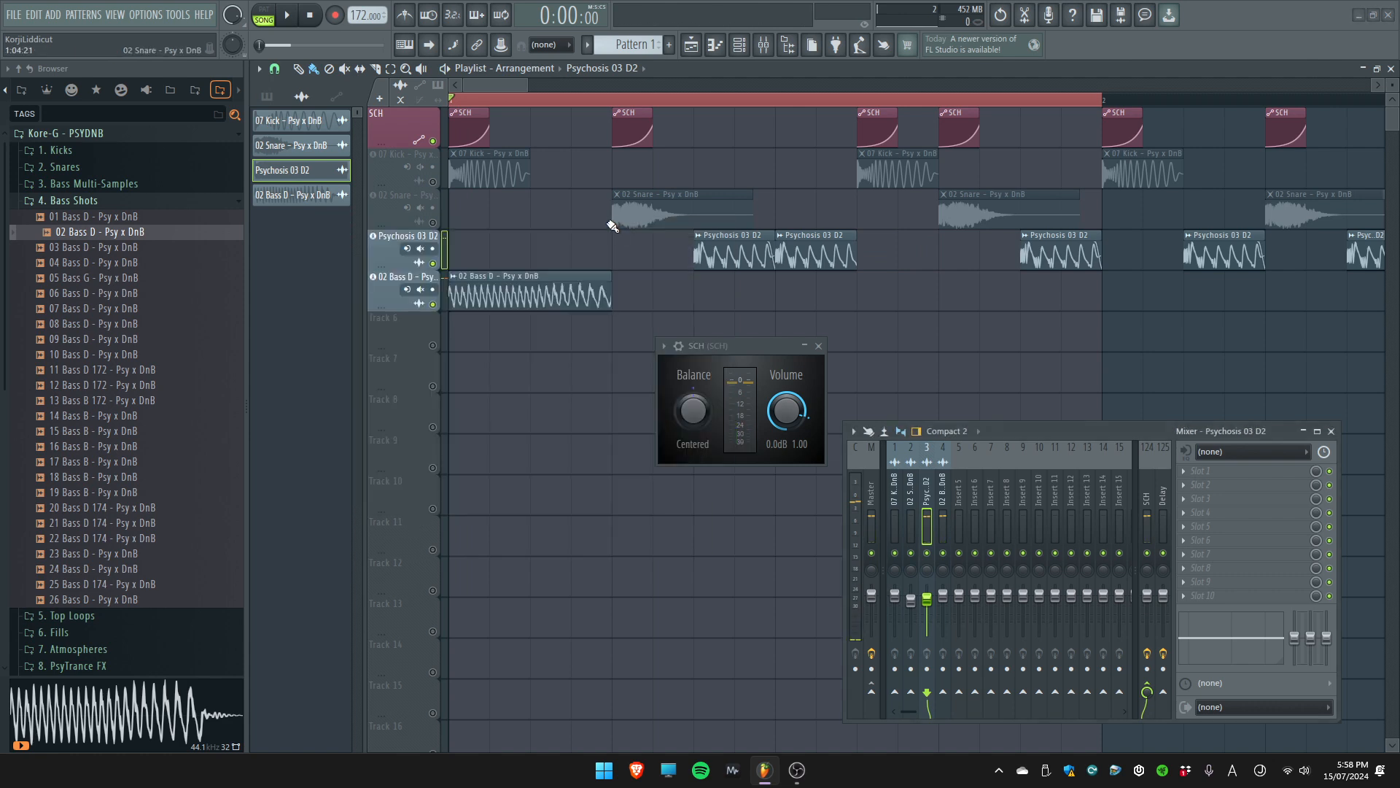
Close the SCH plugin, play the two basses, and examine how the SCH clips line up with the bass and snare
{"action": "left_click", "coordinate": [738, 343]}
{"action": "key", "text": "Escape"}
{"action": "key", "text": "space"}
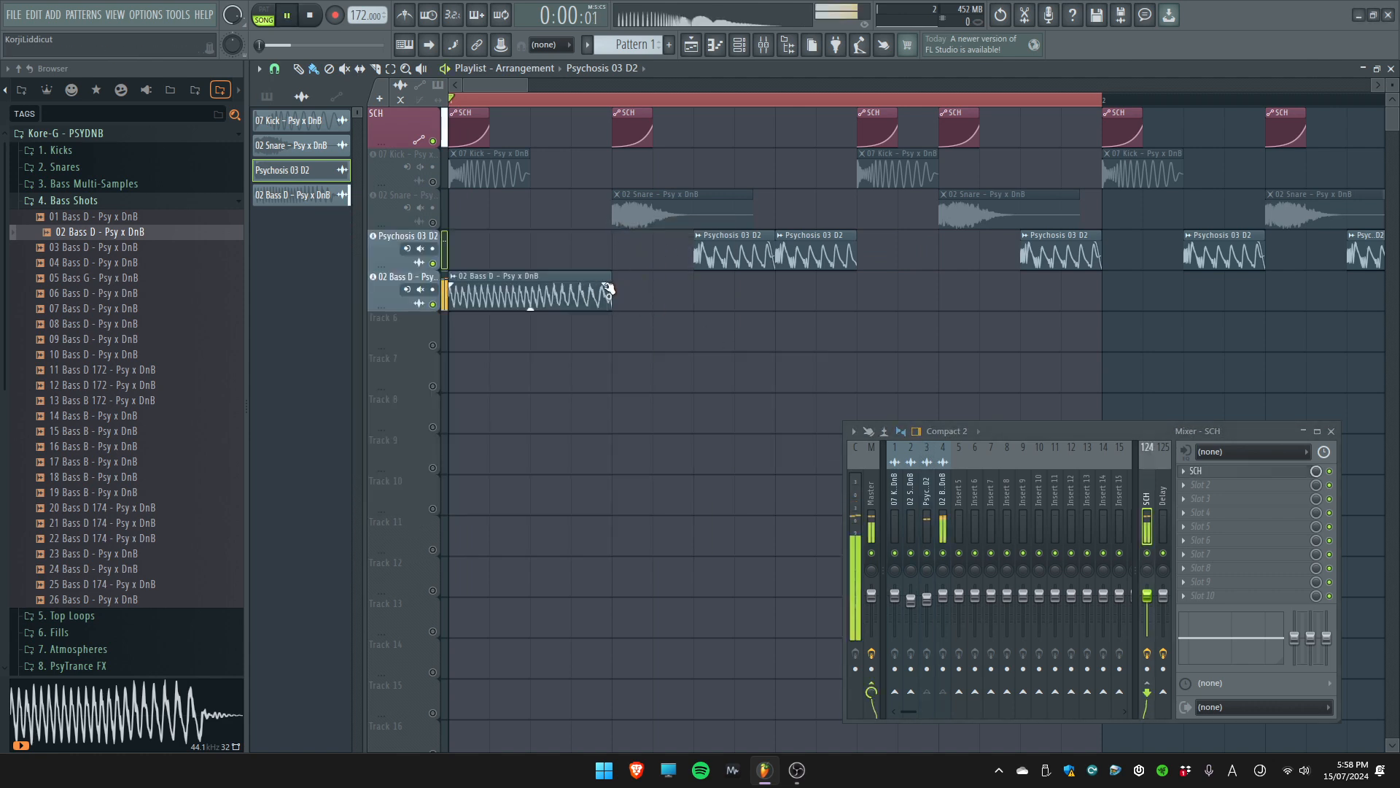
{"action": "key", "text": "space"}
{"action": "scroll", "coordinate": [580, 144], "scroll_direction": "up", "scroll_amount": 3}
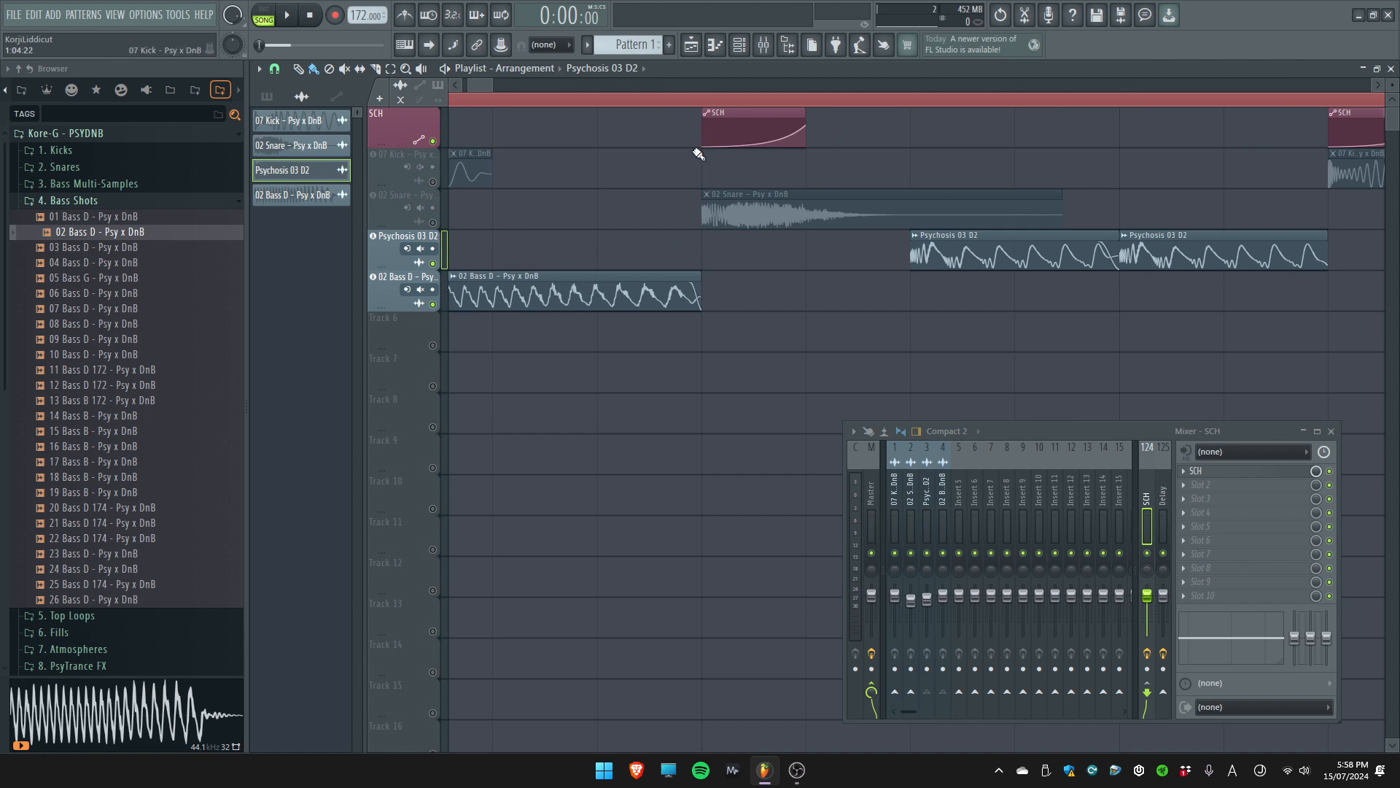
{"action": "scroll", "coordinate": [794, 210], "scroll_direction": "down", "scroll_amount": 3}
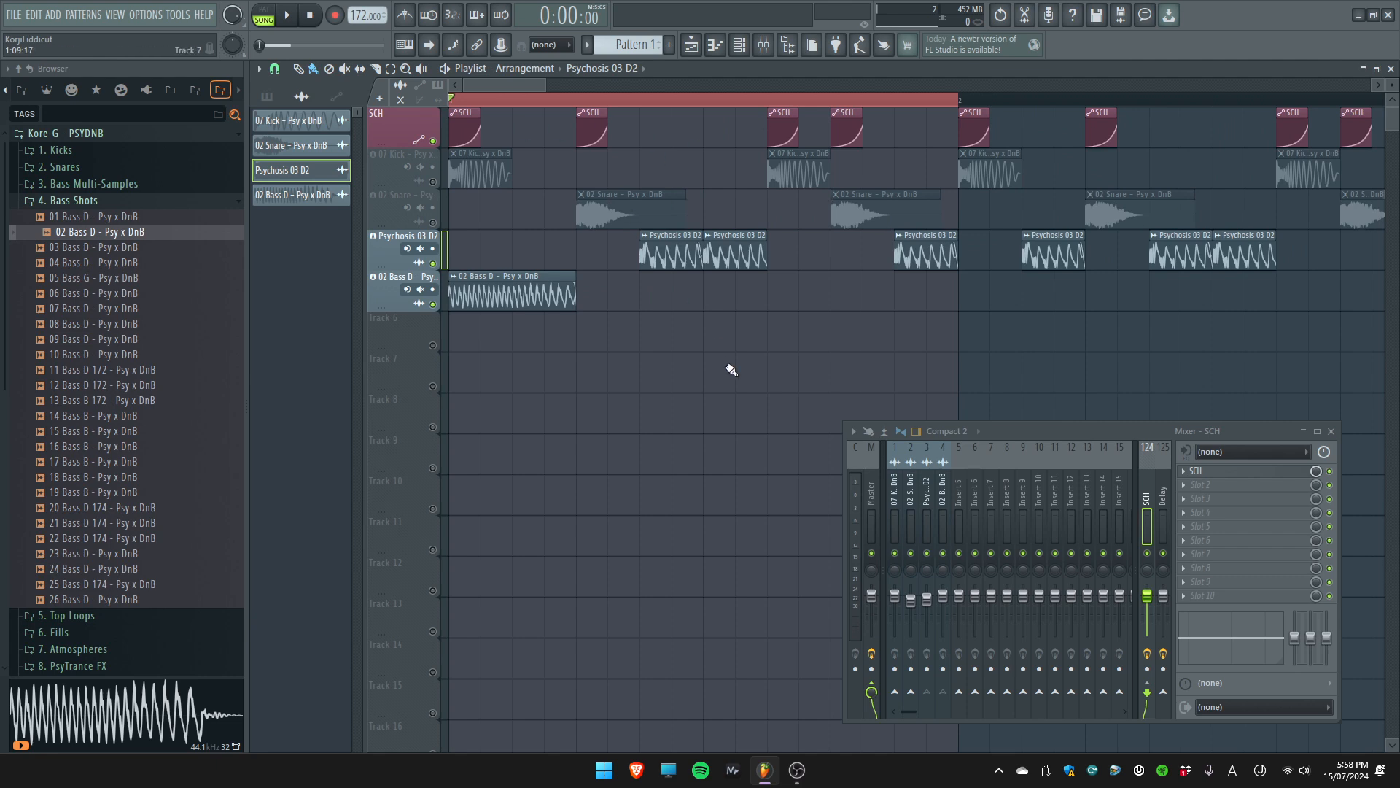
Unmute the kick and snare tracks and place a copy of the 02 Bass D clip at the start of bar 3
{"action": "scroll", "coordinate": [569, 315], "scroll_direction": "down", "scroll_amount": 3}
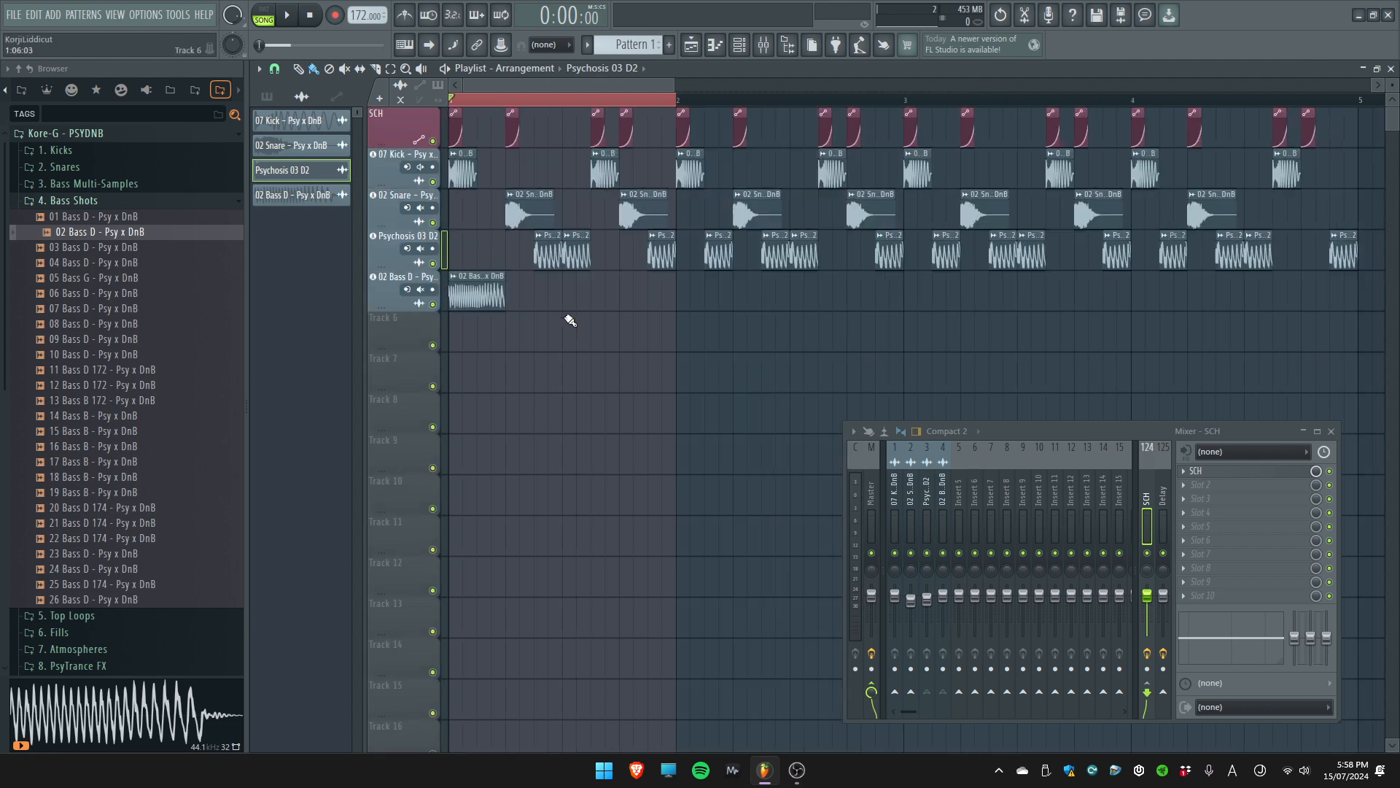
{"action": "scroll", "coordinate": [570, 299], "scroll_direction": "up", "scroll_amount": 4}
{"action": "scroll", "coordinate": [570, 299], "scroll_direction": "up", "scroll_amount": 2}
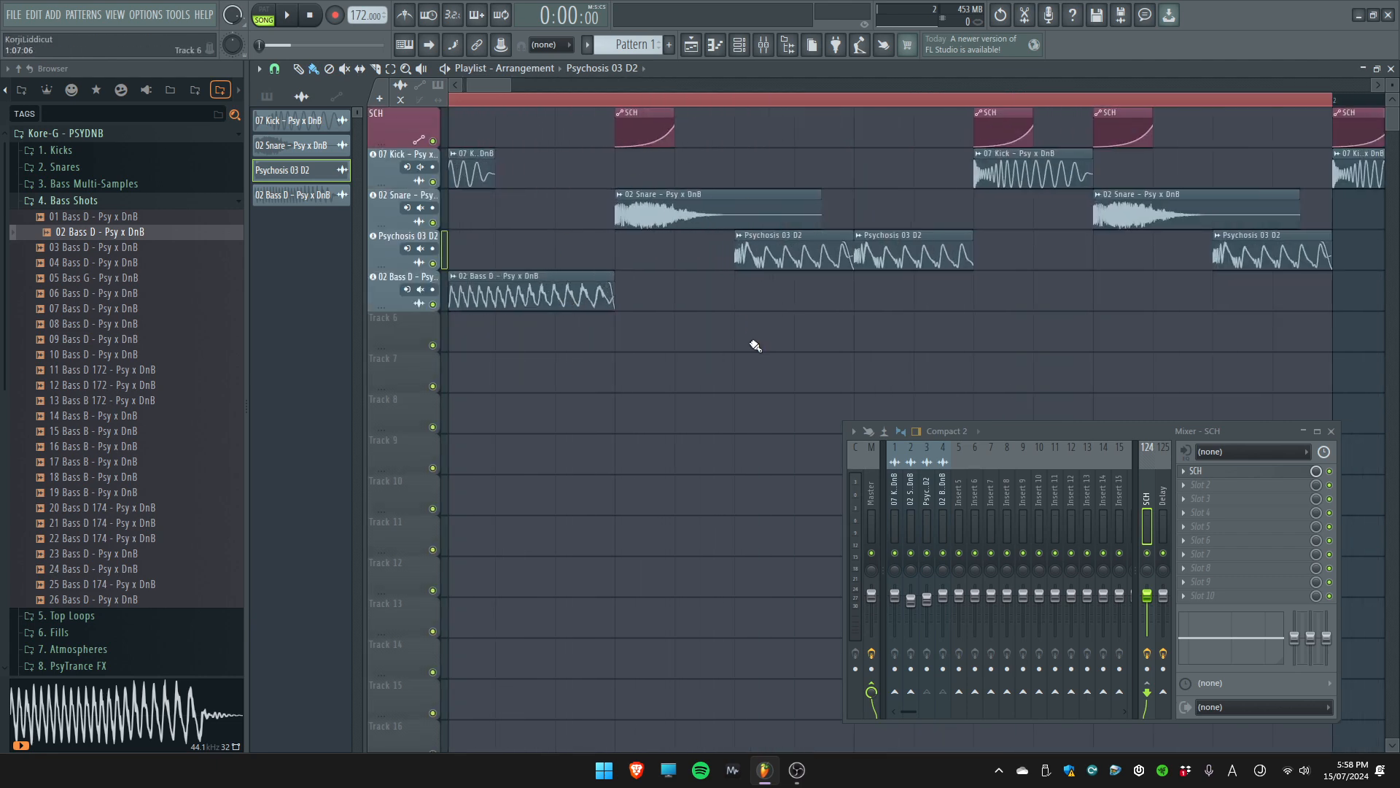
{"action": "scroll", "coordinate": [755, 346], "scroll_direction": "down", "scroll_amount": 4}
{"action": "key", "text": "space"}
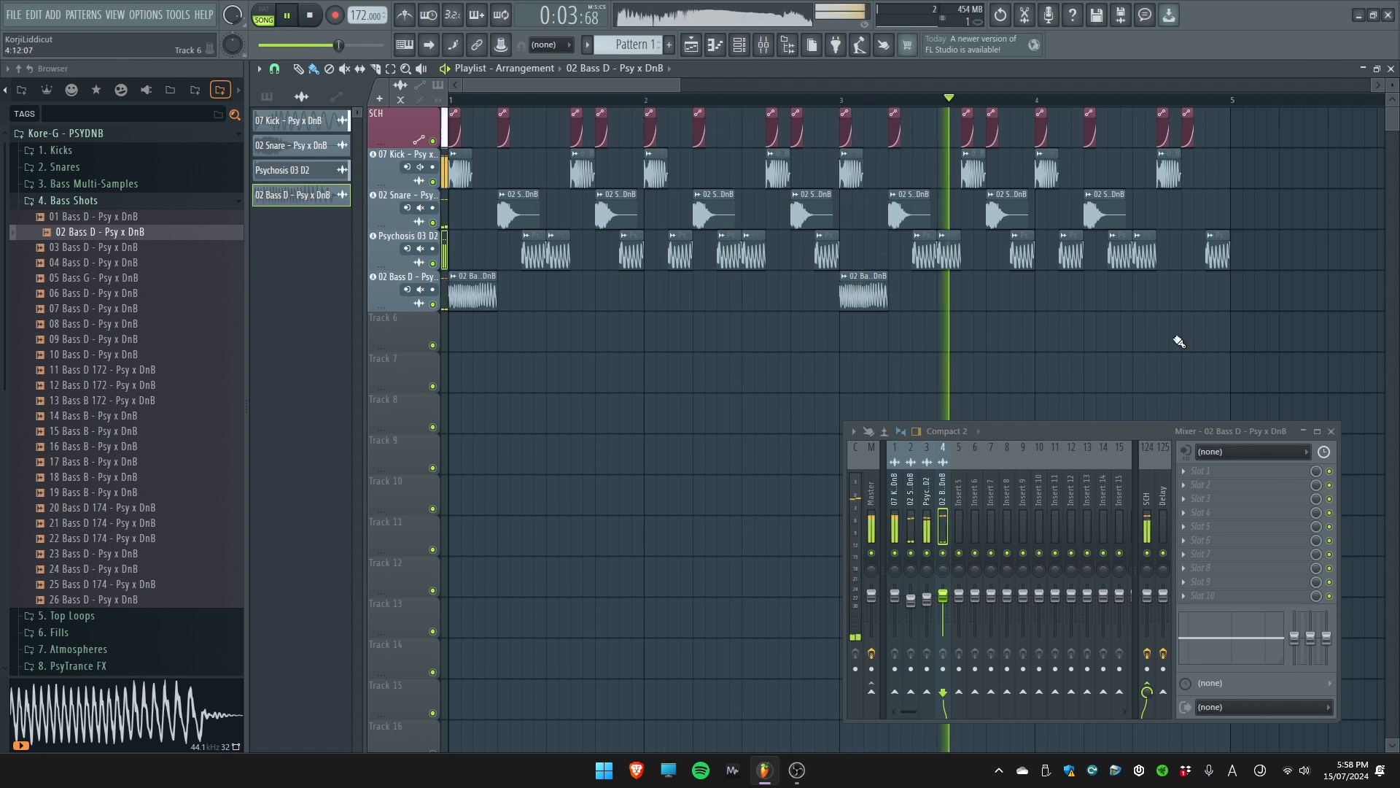
Halve the Psychosis 03 D2 hit after bar 4's first snare and fill the gap with a second half-length copy
{"action": "scroll", "coordinate": [1080, 240], "scroll_direction": "up", "scroll_amount": 3}
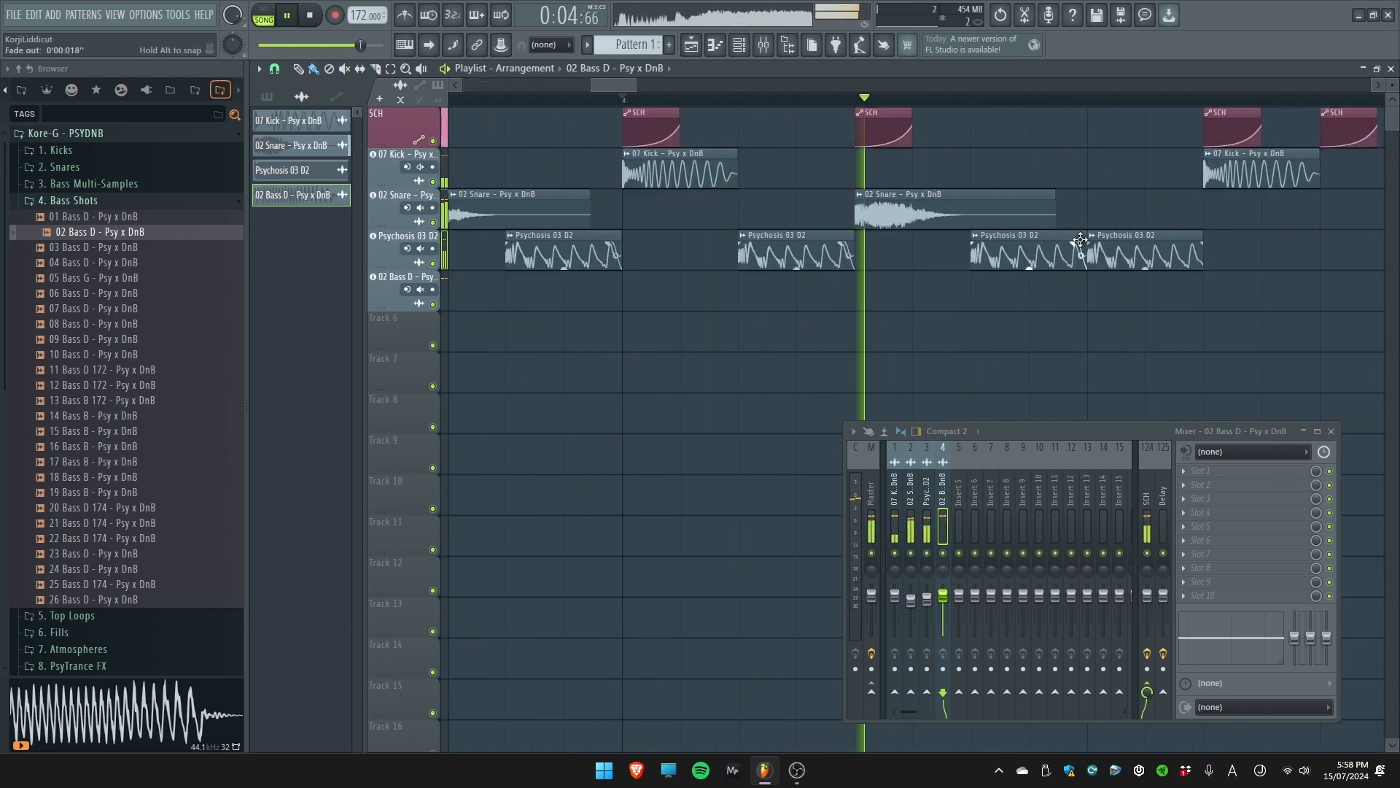
{"action": "key", "text": "space"}
{"action": "left_click_drag", "start_coordinate": [1080, 240], "coordinate": [1027, 243]}
{"action": "left_click", "coordinate": [1044, 256]}
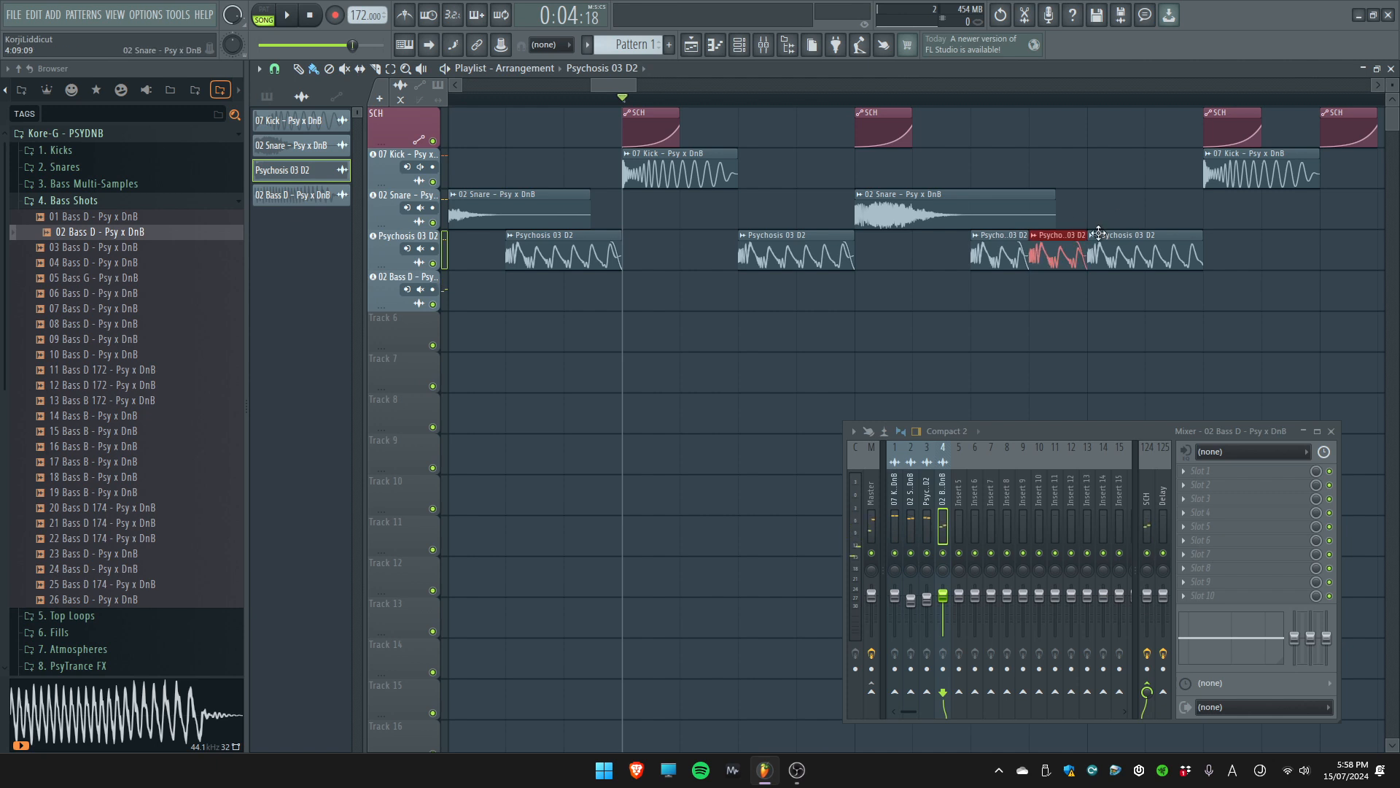
{"action": "key", "text": "space"}
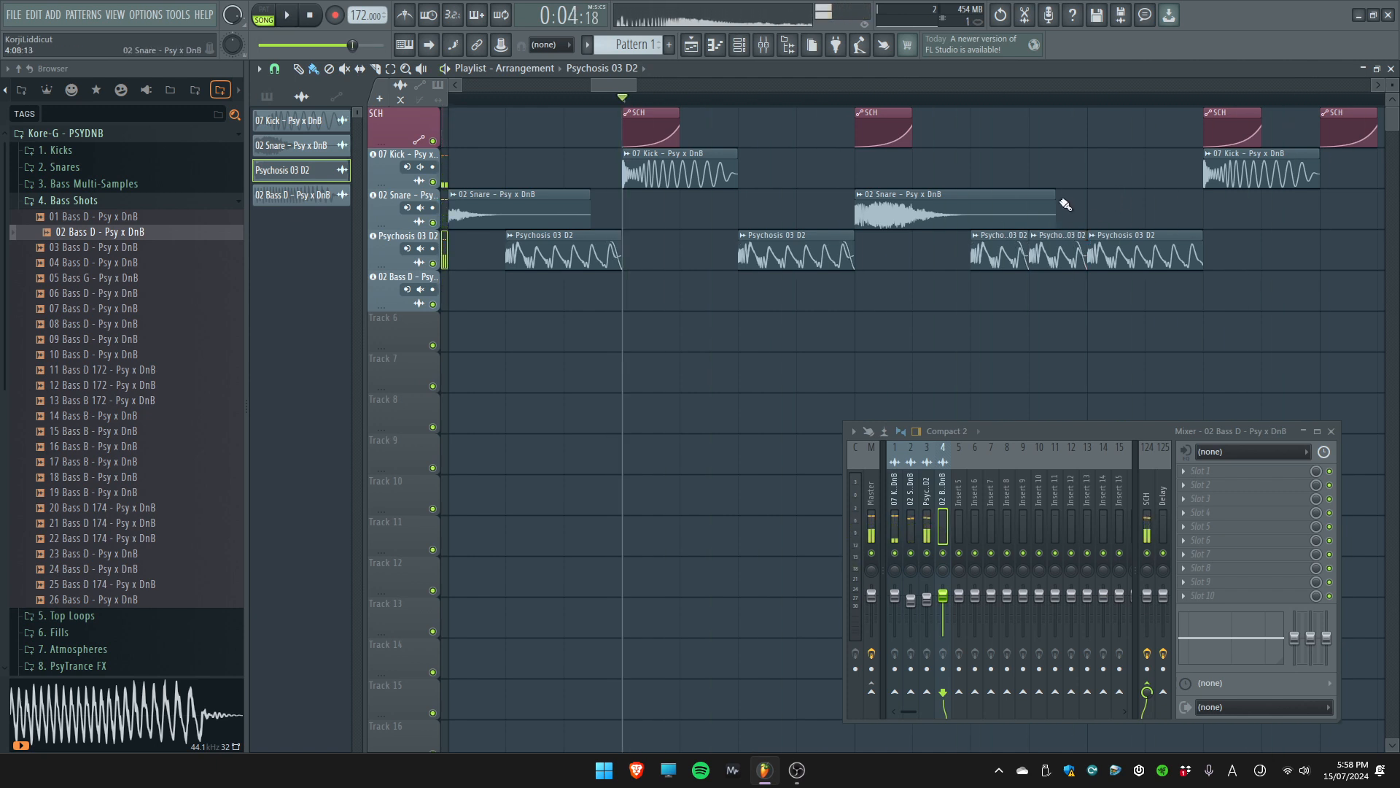
Add an 02 Snare hit on the last beat of bar 4 and check it in playback
{"action": "scroll", "coordinate": [1109, 223], "scroll_direction": "down", "scroll_amount": 3}
{"action": "key", "text": "space"}
{"action": "left_click", "coordinate": [1016, 202]}
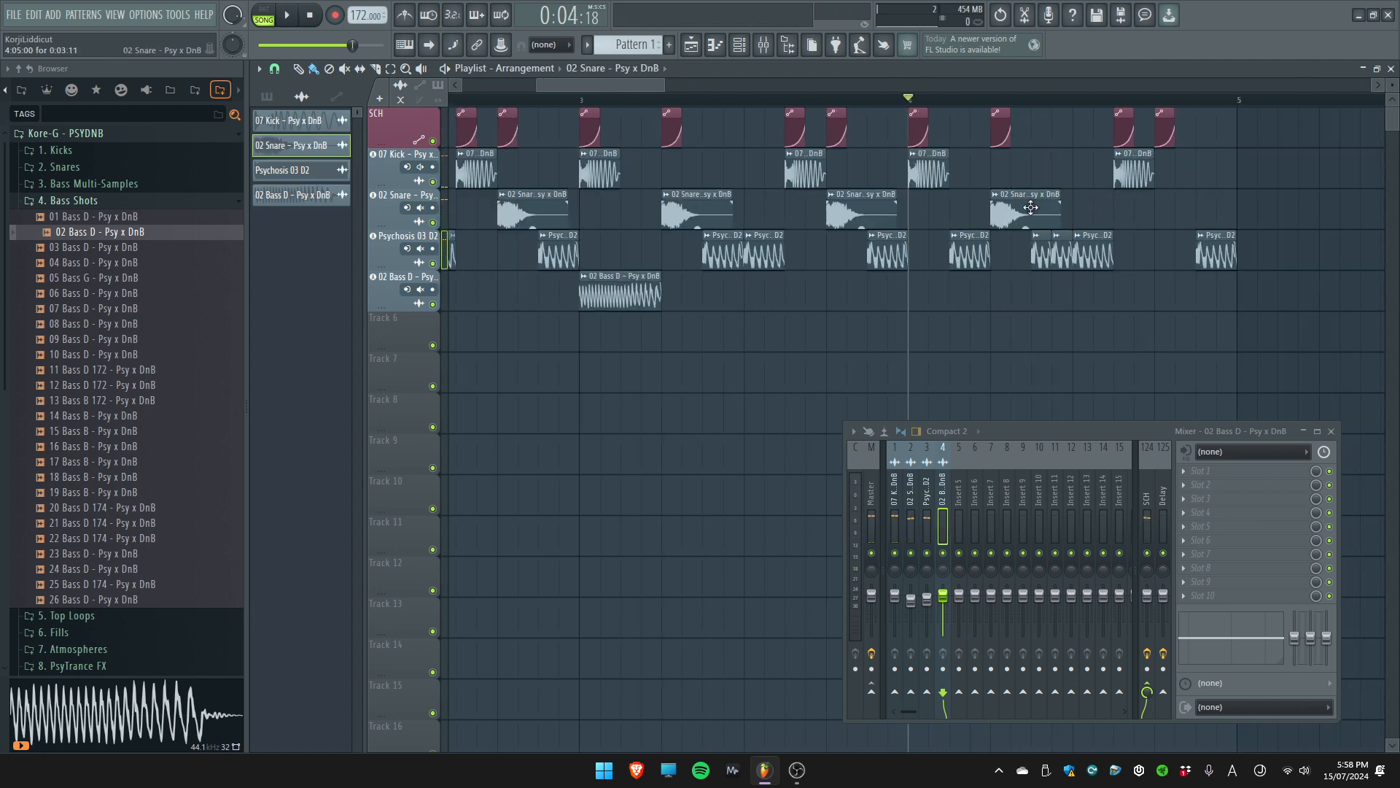
{"action": "key", "text": "space"}
{"action": "left_click", "coordinate": [1167, 210]}
{"action": "key", "text": "space"}
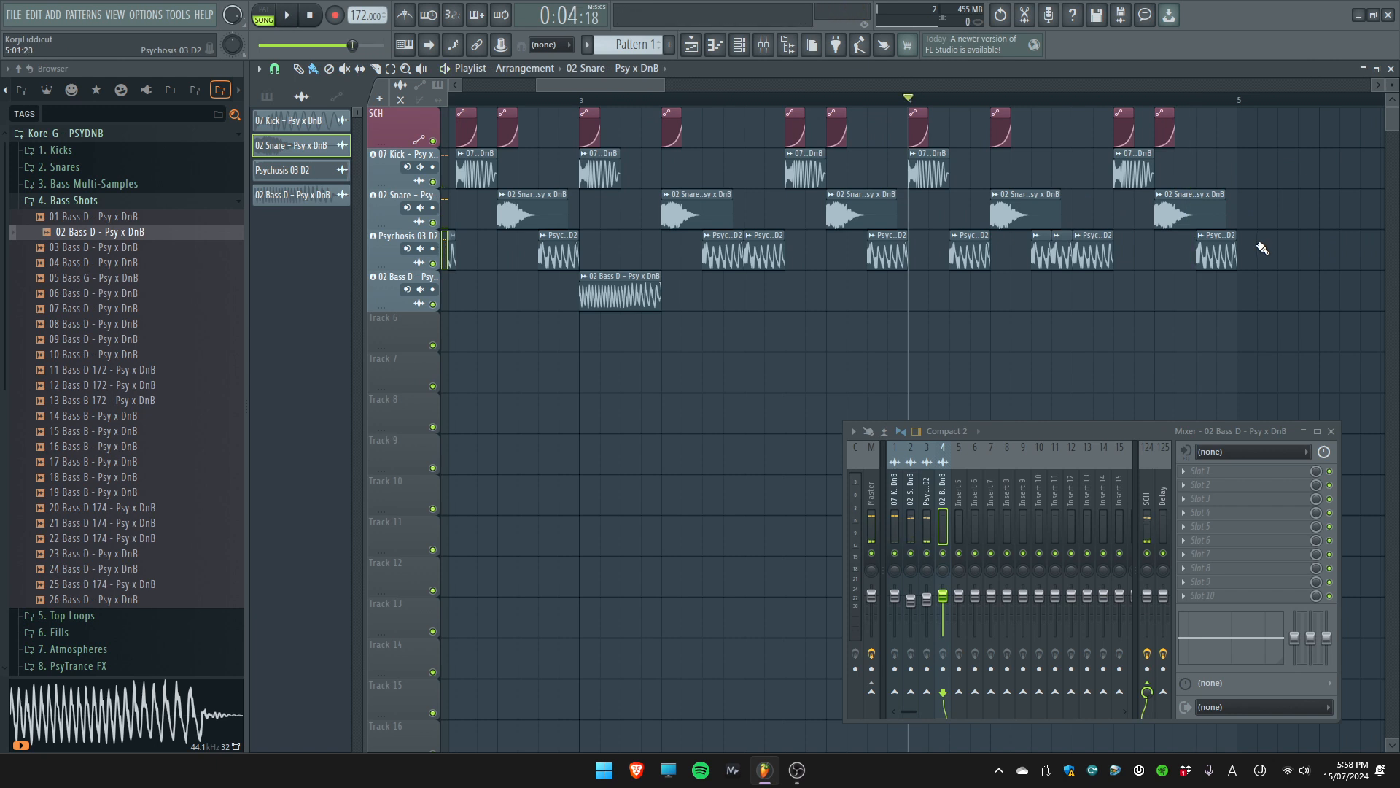
Collapse the 4. Bass Shots folder, open 5. Top Loops, and insert an empty track below the snare track
{"action": "left_click", "coordinate": [83, 203]}
{"action": "left_click", "coordinate": [89, 202]}
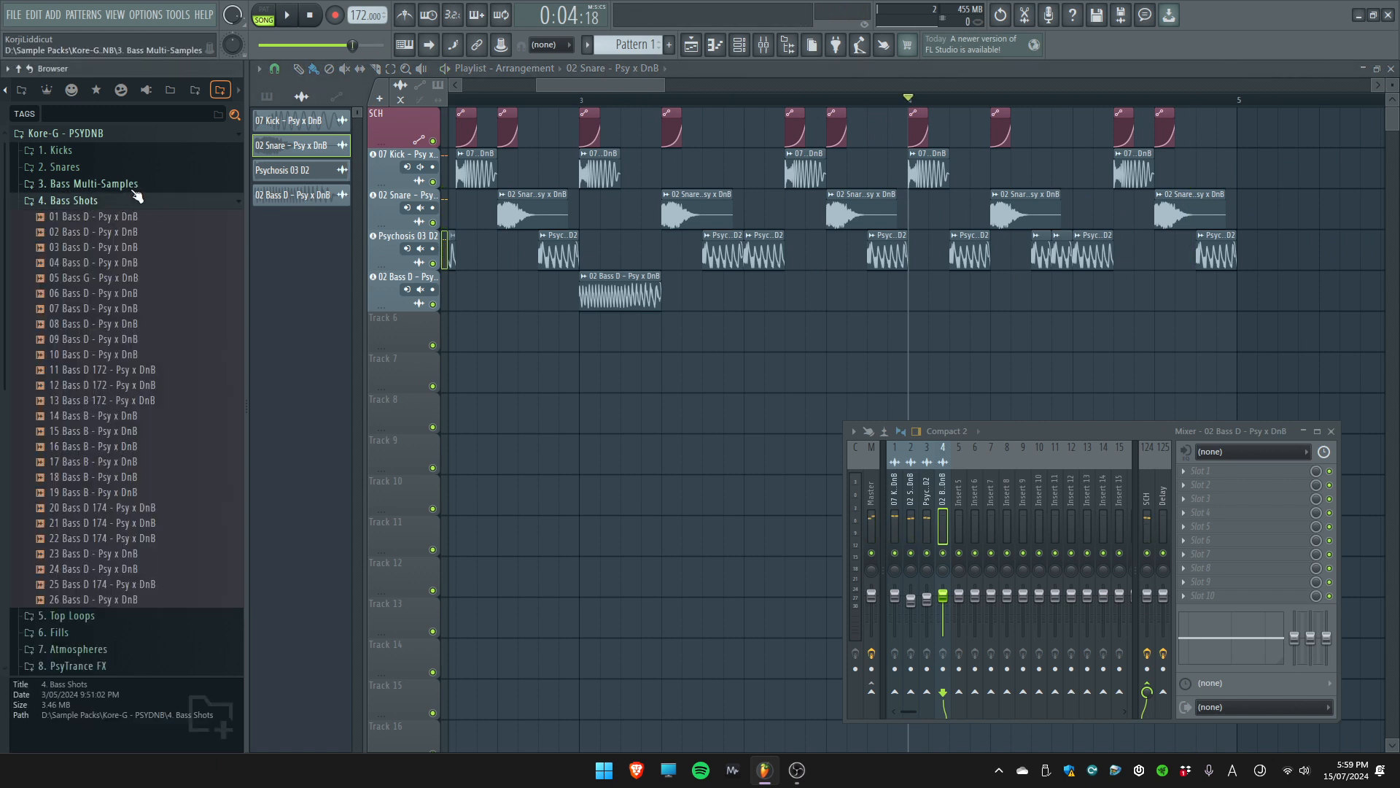
{"action": "left_click", "coordinate": [132, 186]}
{"action": "left_click", "coordinate": [132, 187]}
{"action": "left_click", "coordinate": [133, 204]}
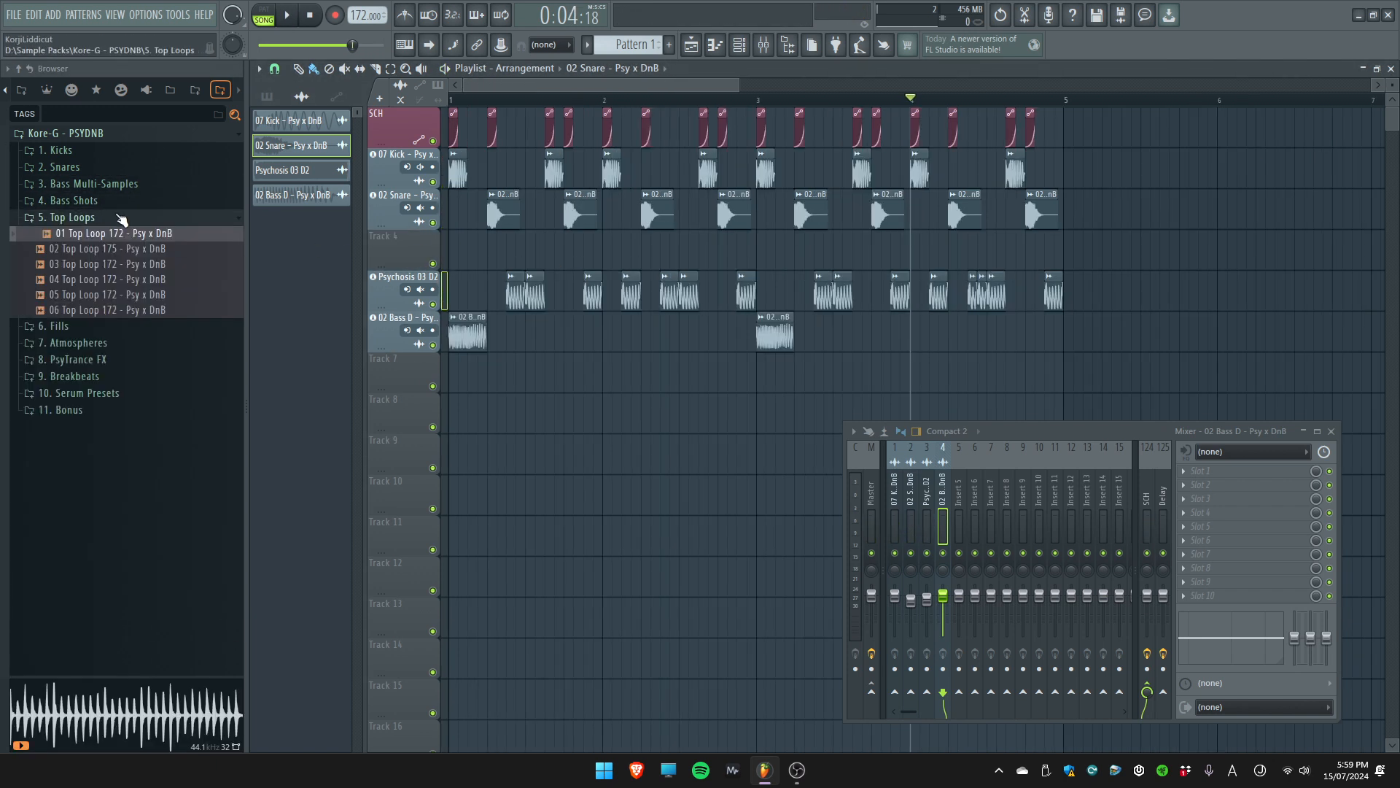
{"action": "left_click", "coordinate": [121, 218]}
{"action": "left_click", "coordinate": [123, 218]}
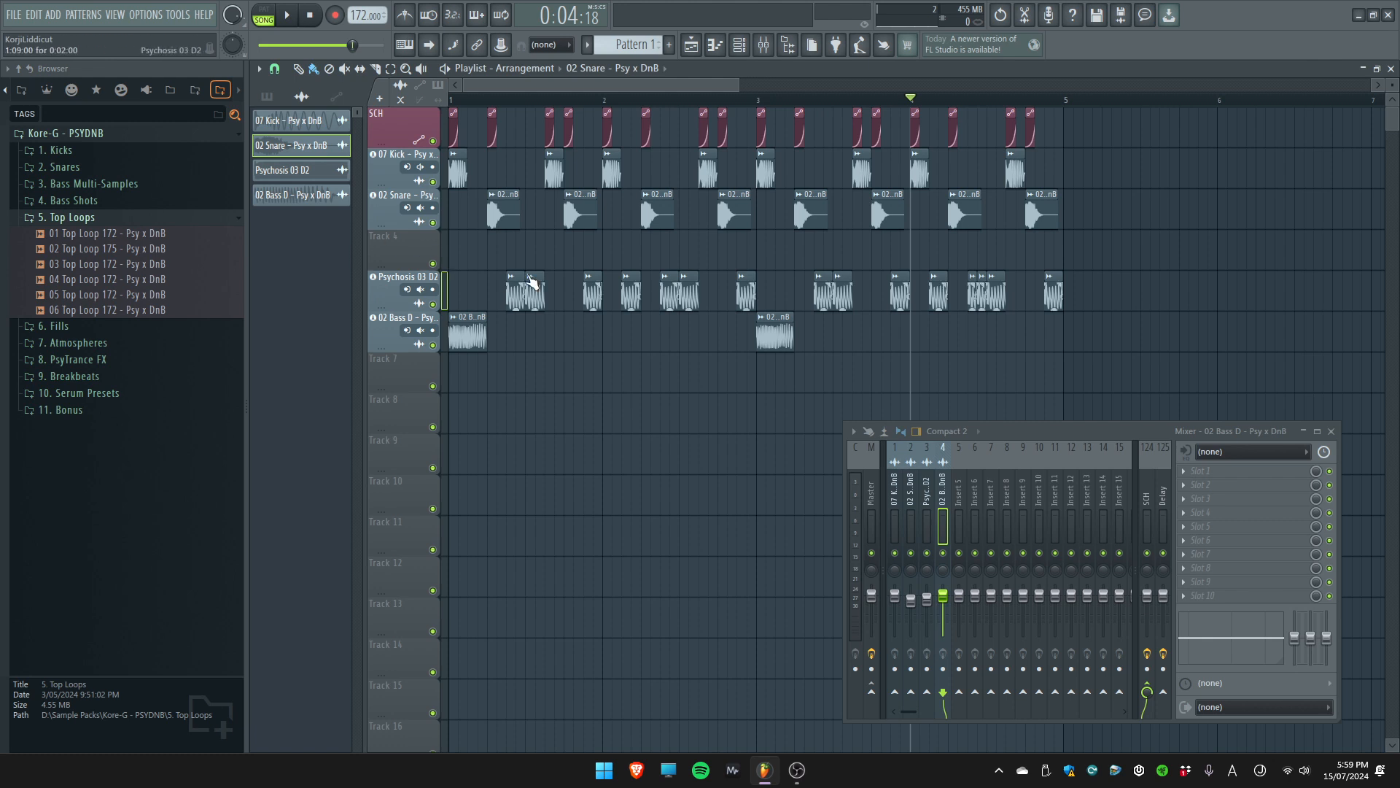
Place 01 Top Loop 172 across bars 3 and 4 on the empty track below the snare and play it
{"action": "left_click", "coordinate": [156, 235]}
{"action": "left_click_drag", "start_coordinate": [154, 235], "coordinate": [405, 247]}
{"action": "left_click", "coordinate": [686, 418]}
{"action": "left_click_drag", "start_coordinate": [988, 253], "coordinate": [834, 252]}
{"action": "key", "text": "space"}
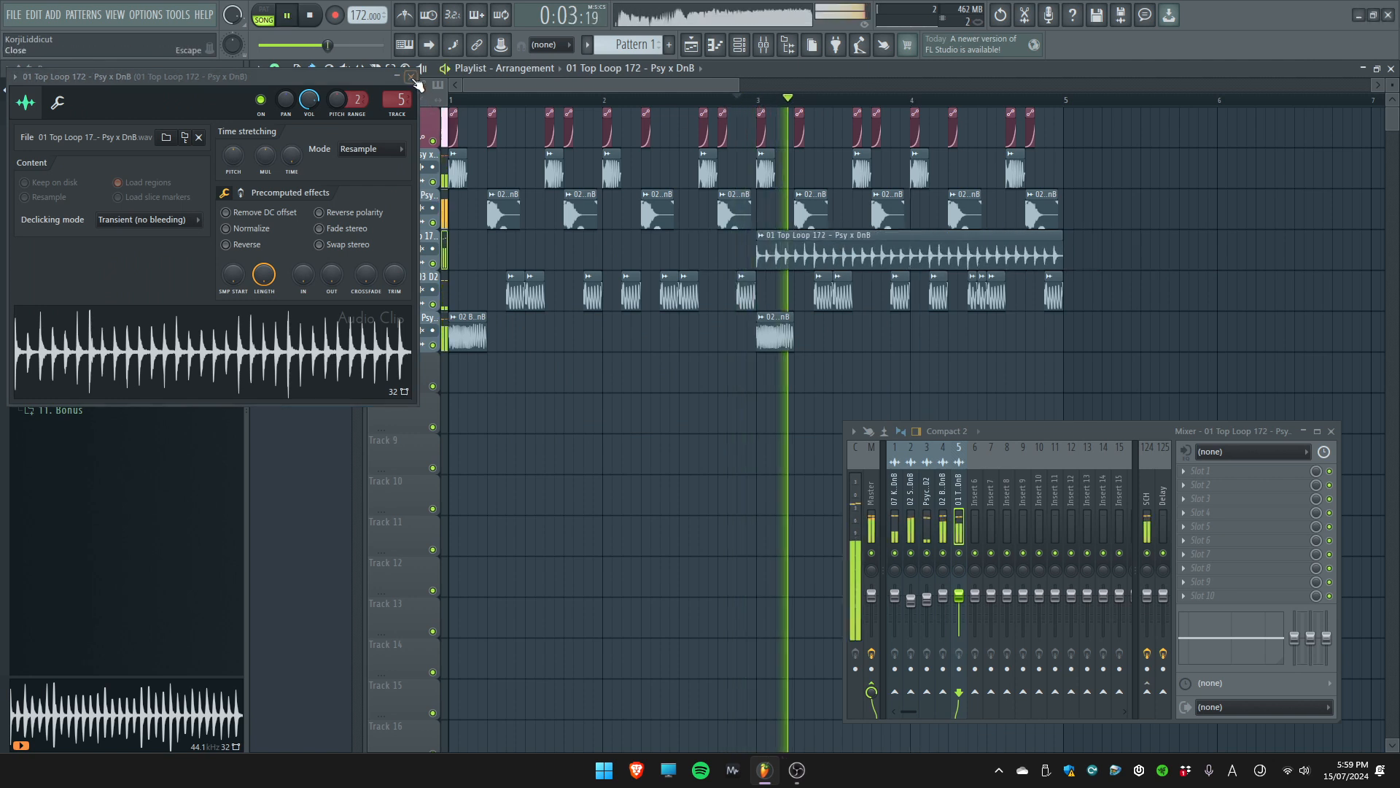
Set the 01 Top Loop clip's channel volume to 41%, checking the level in playback
{"action": "left_click", "coordinate": [411, 77]}
{"action": "double_click", "coordinate": [795, 252]}
{"action": "left_click_drag", "start_coordinate": [309, 100], "coordinate": [706, 256]}
{"action": "key", "text": "space"}
Place a copy of the 01 Top Loop clip at the start of bar 1 and play the arrangement
{"action": "key", "text": "space"}
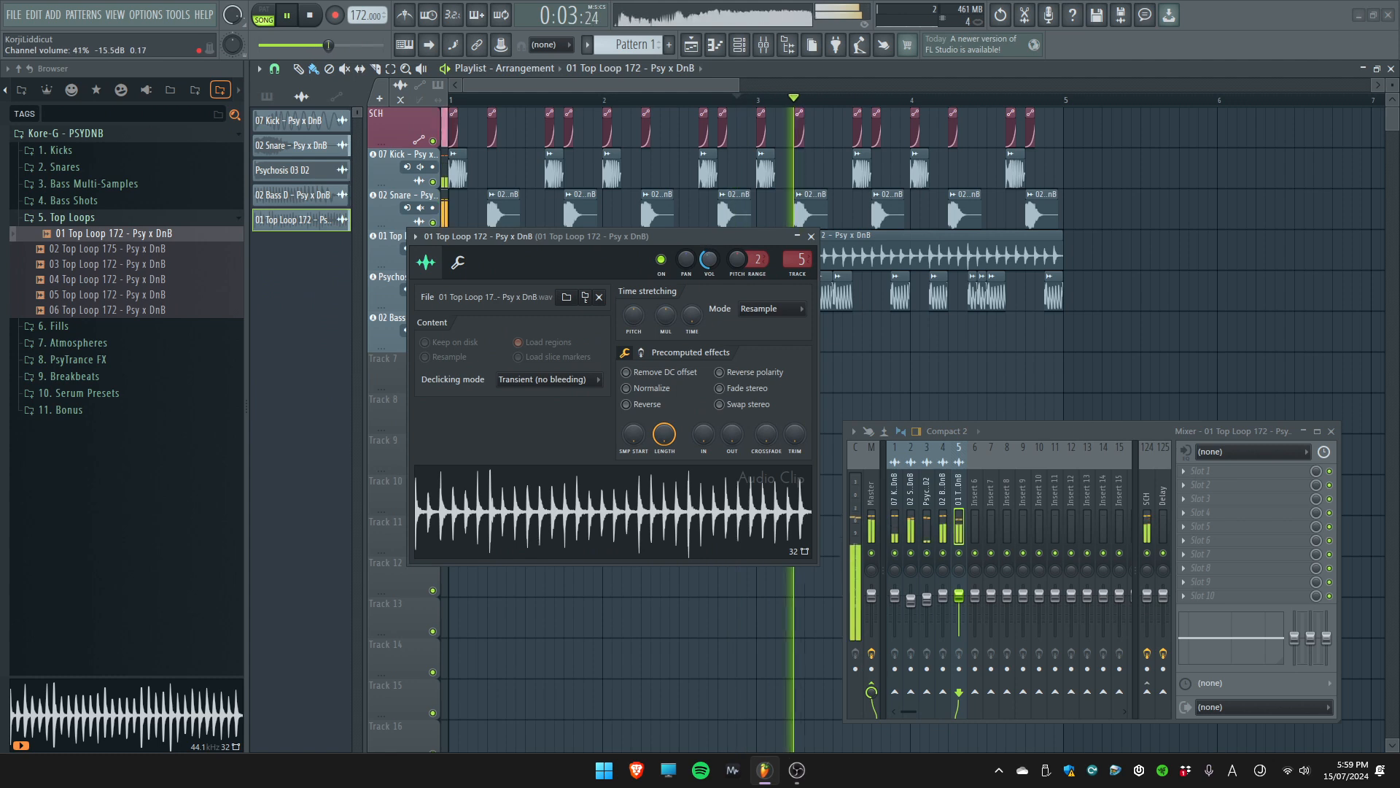
{"action": "left_click", "coordinate": [811, 237]}
{"action": "key", "text": "space"}
{"action": "left_click", "coordinate": [453, 250]}
{"action": "key", "text": "space"}
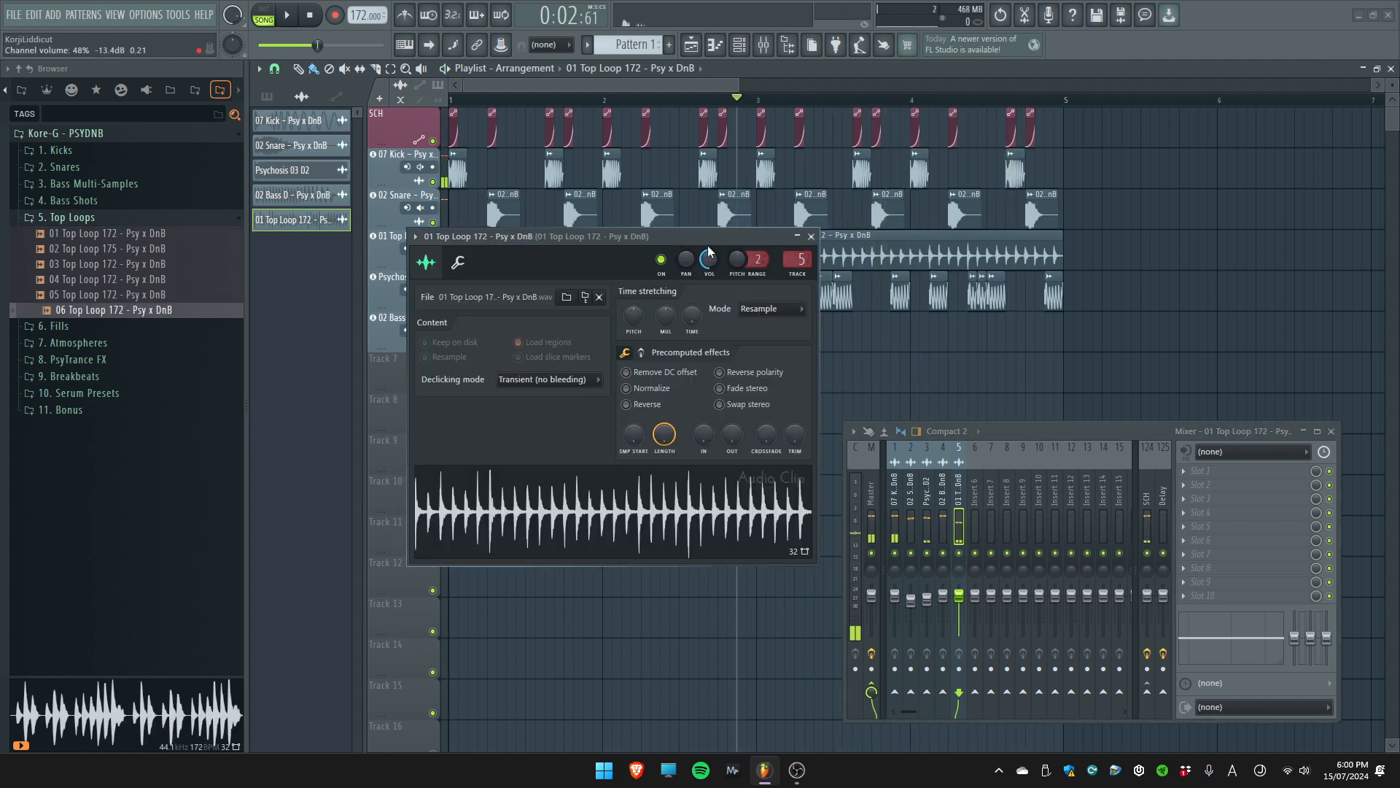
{"action": "left_click", "coordinate": [811, 237]}
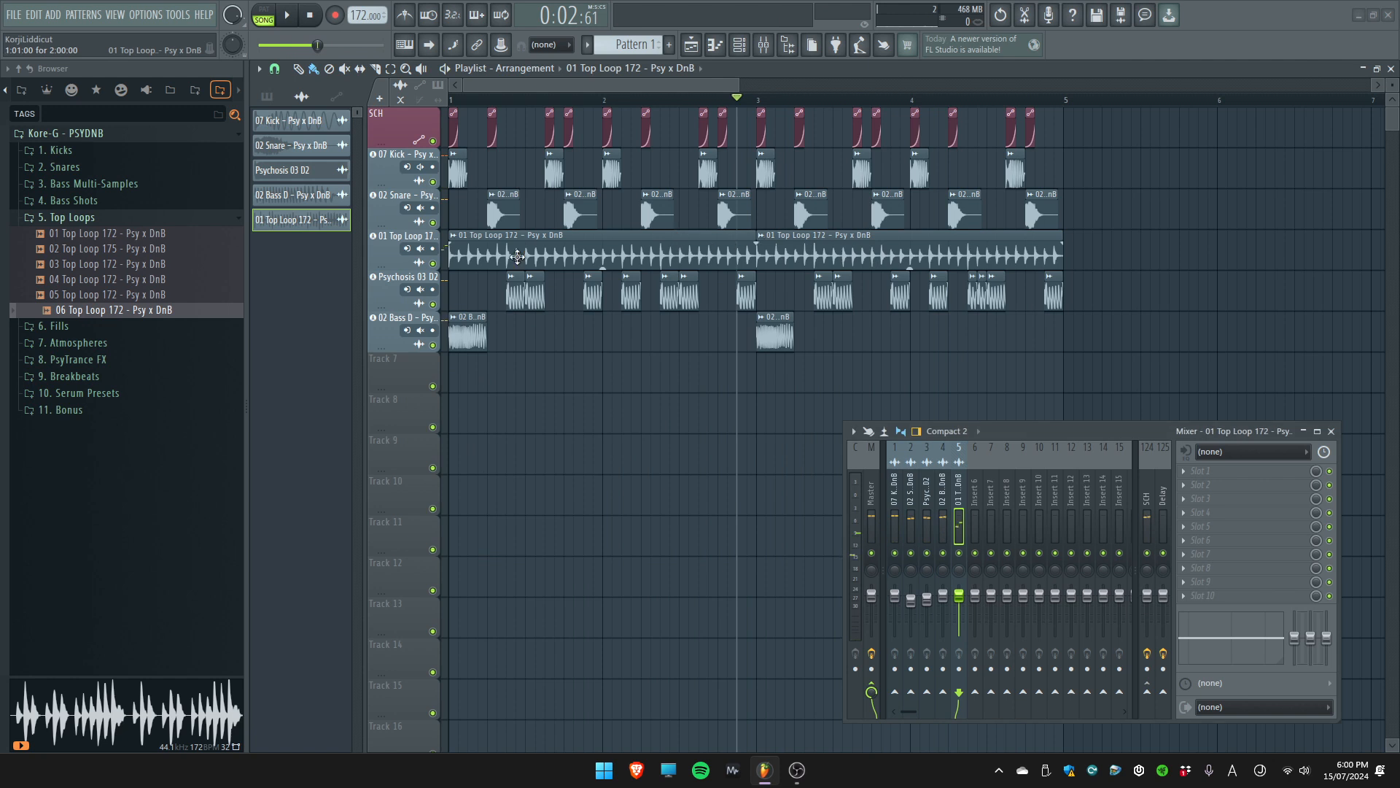
Insert a track below the 01 Top Loop track and place 03 Top Loop 172 on it at the start of bar 3
{"action": "right_click", "coordinate": [374, 277]}
{"action": "left_click", "coordinate": [409, 567]}
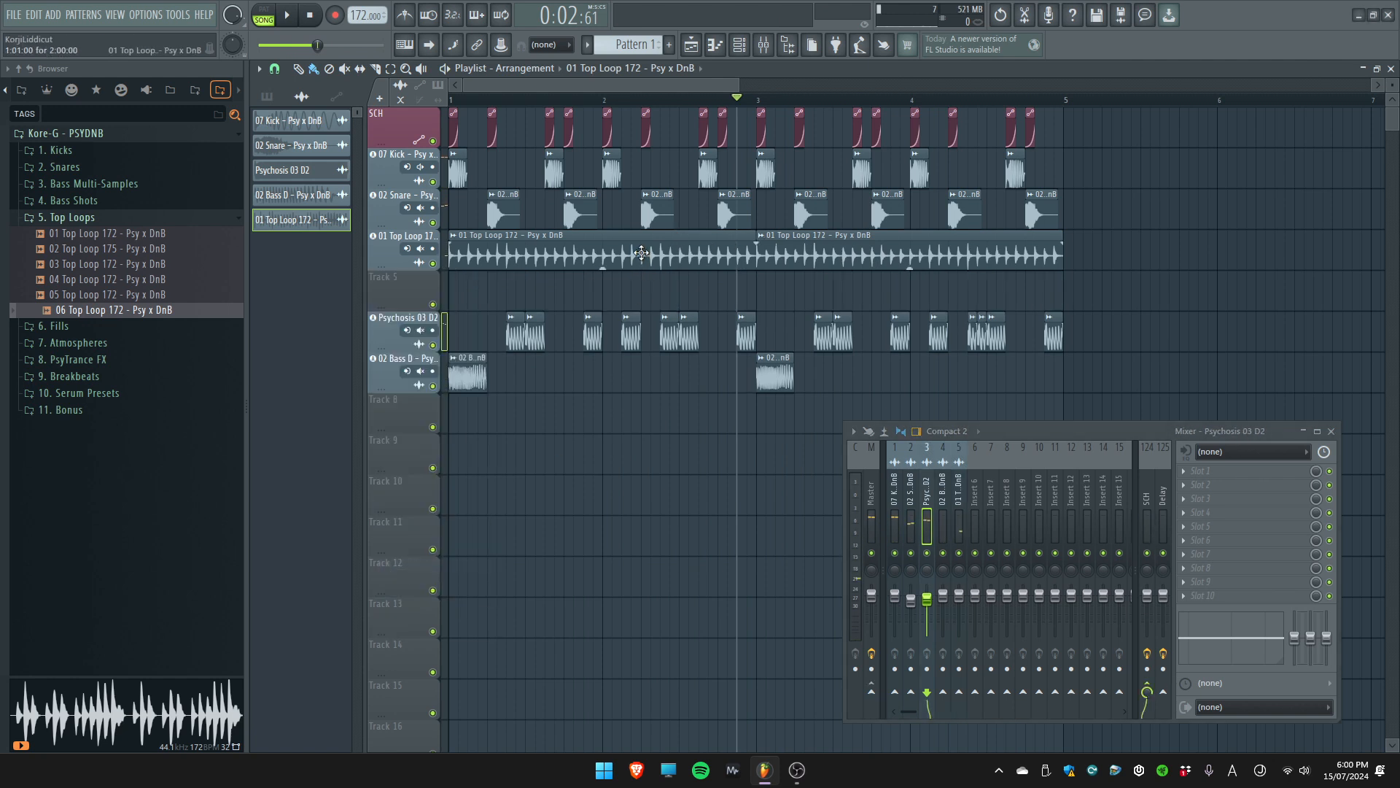
{"action": "left_click_drag", "start_coordinate": [97, 266], "coordinate": [370, 308]}
{"action": "left_click", "coordinate": [672, 422]}
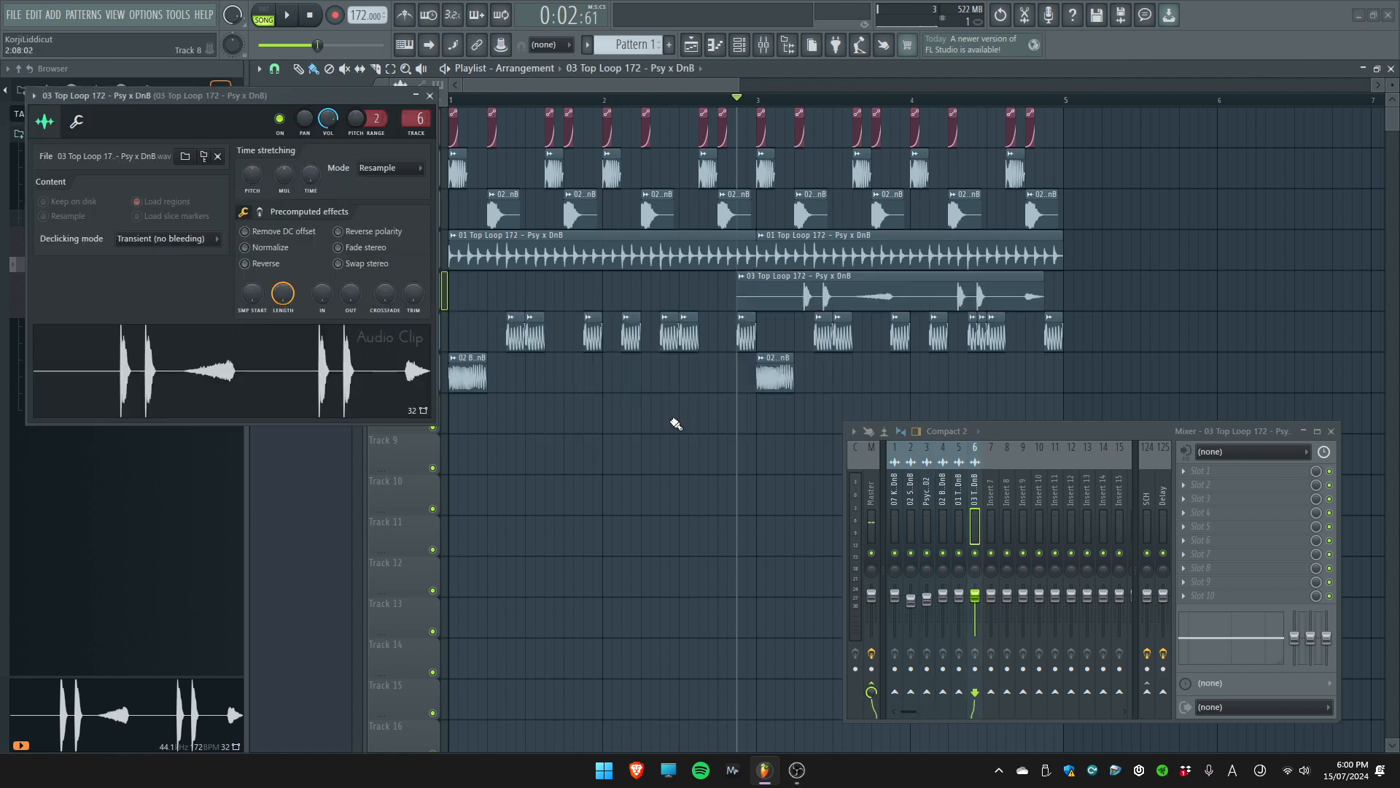
{"action": "key", "text": "Escape"}
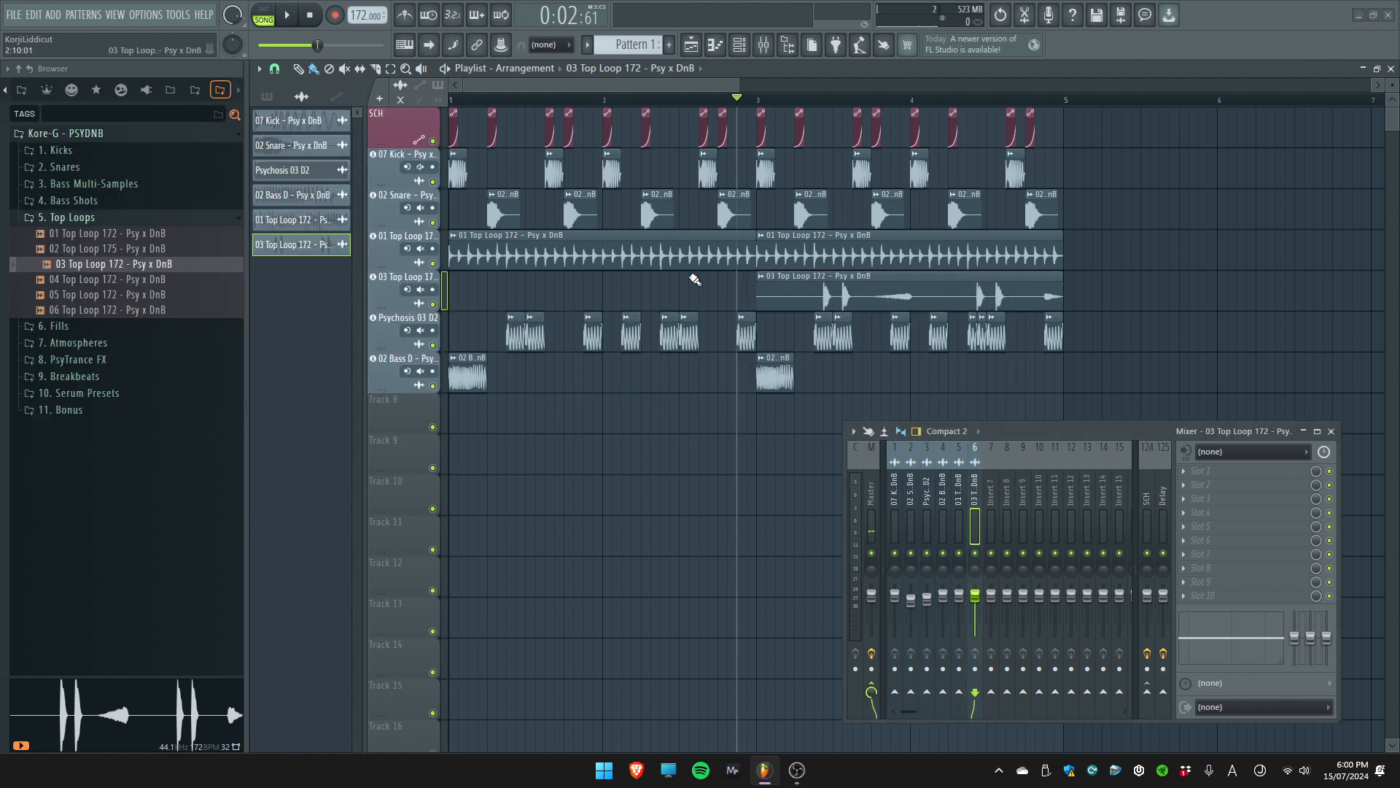
Inspect the 03 Top Loop clip's channel settings and listen to the loop from bar 3
{"action": "scroll", "coordinate": [868, 297], "scroll_direction": "up", "scroll_amount": 4}
{"action": "scroll", "coordinate": [816, 286], "scroll_direction": "down", "scroll_amount": 3}
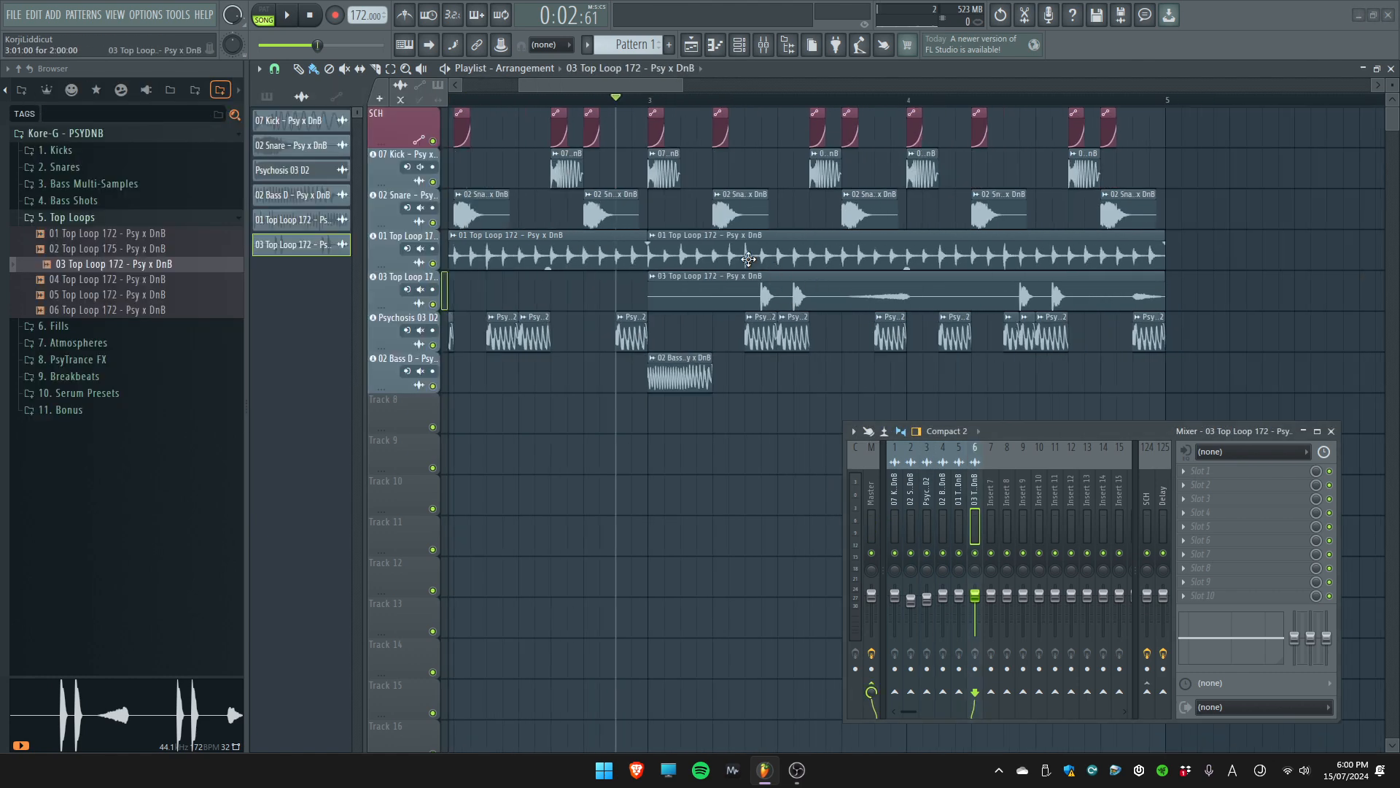
{"action": "left_click", "coordinate": [651, 102]}
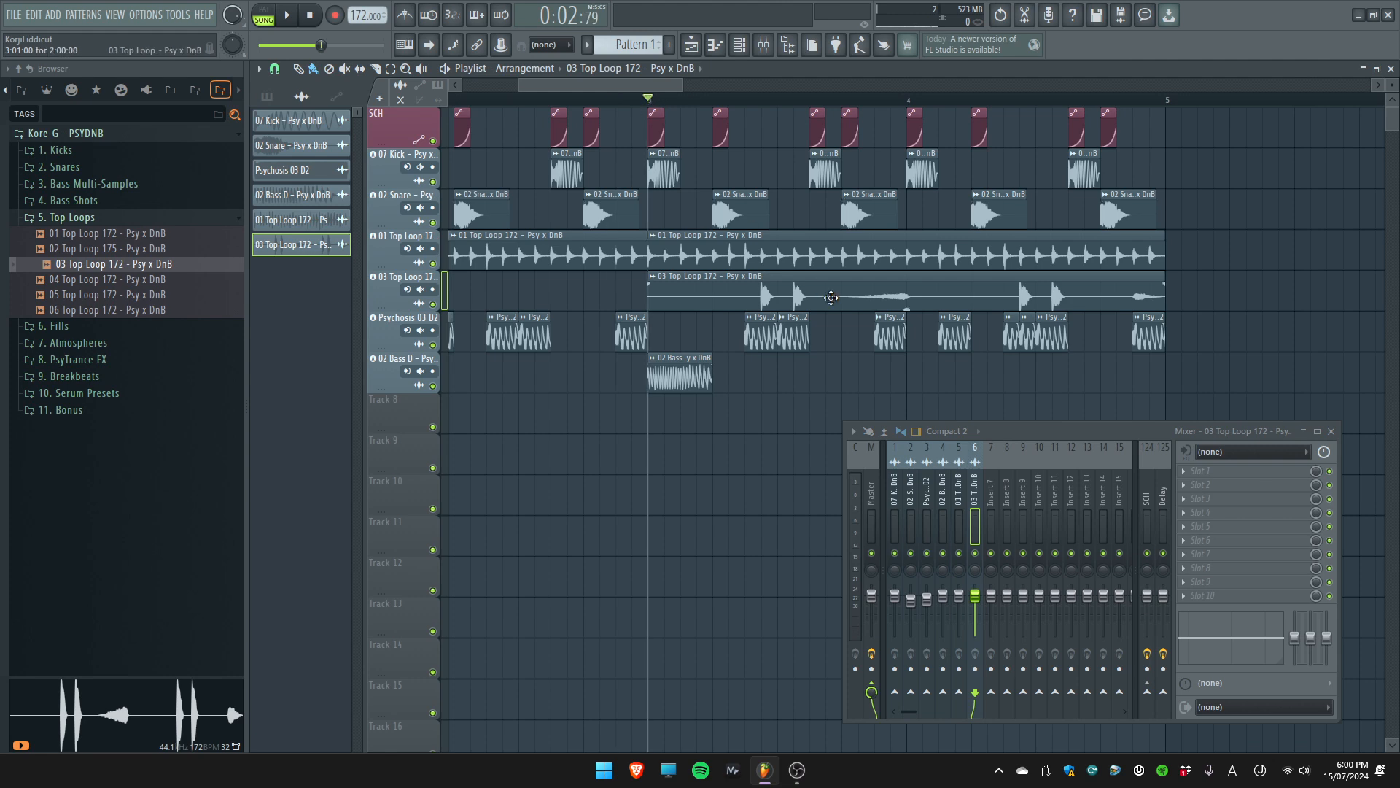
{"action": "double_click", "coordinate": [831, 299]}
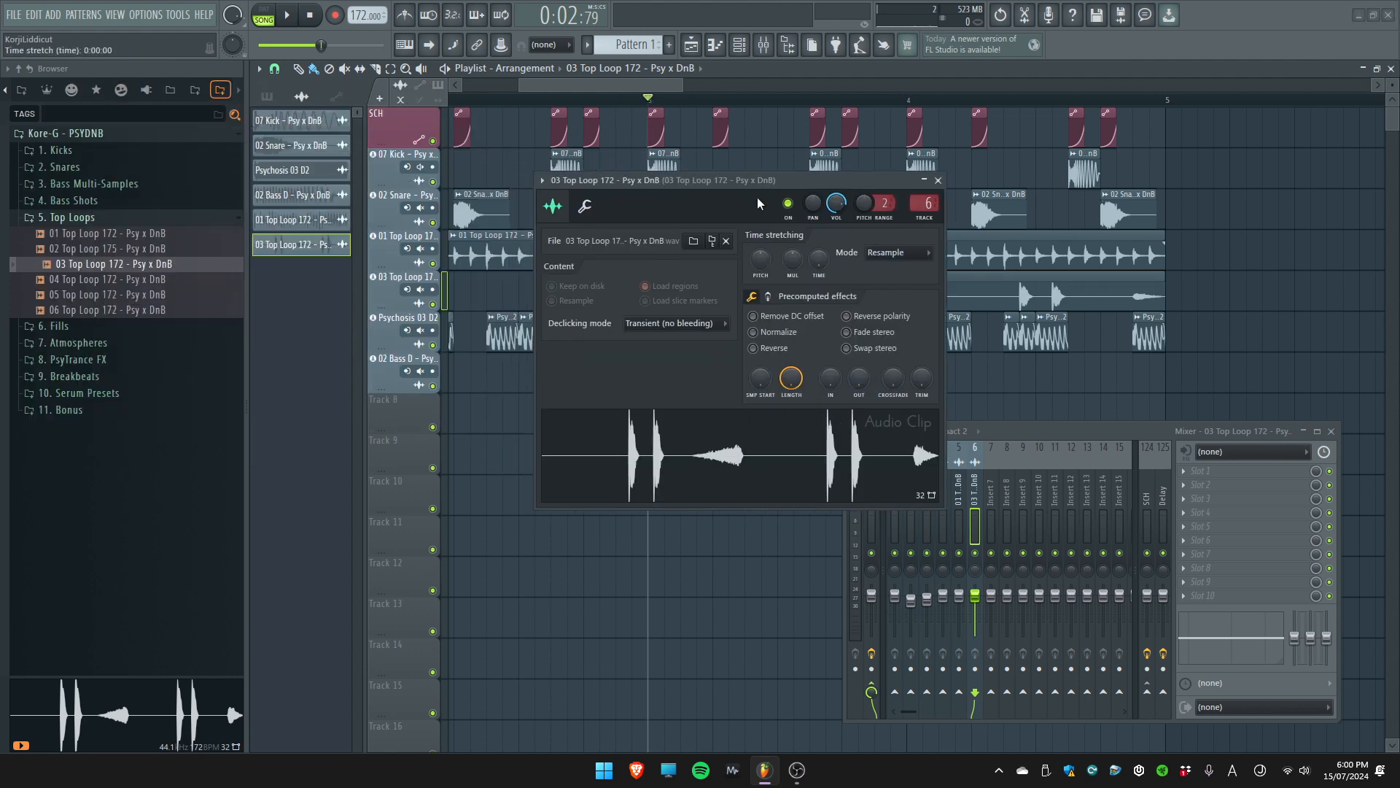
{"action": "left_click_drag", "start_coordinate": [740, 191], "coordinate": [792, 293]}
{"action": "left_click", "coordinate": [768, 254]}
{"action": "double_click", "coordinate": [768, 278]}
{"action": "key", "text": "space"}
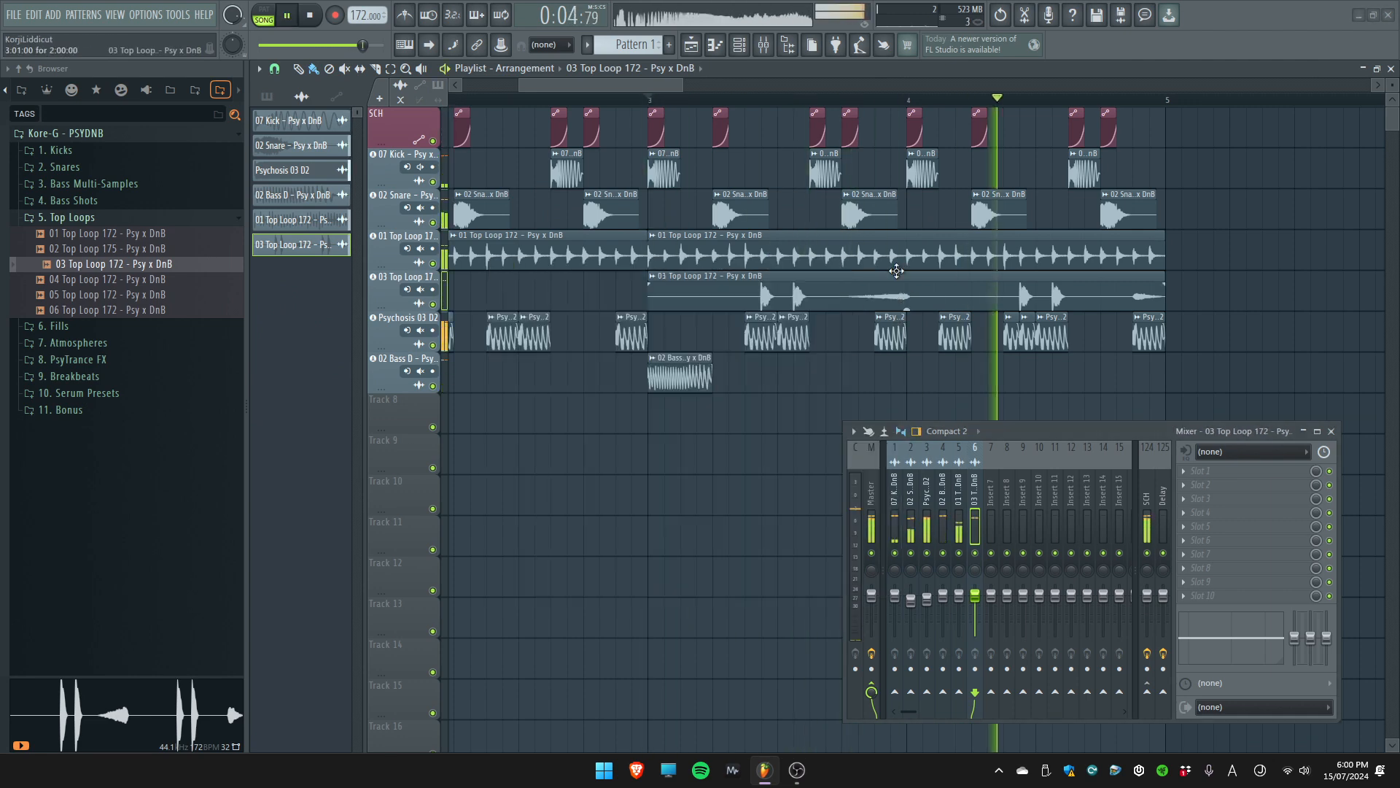
Place a copy of the 03 Top Loop clip at the start of bar 1 and play the arrangement from the beginning
{"action": "left_click", "coordinate": [893, 267]}
{"action": "scroll", "coordinate": [902, 295], "scroll_direction": "down", "scroll_amount": 3}
{"action": "key", "text": "space"}
{"action": "left_click_drag", "start_coordinate": [466, 293], "coordinate": [417, 287]}
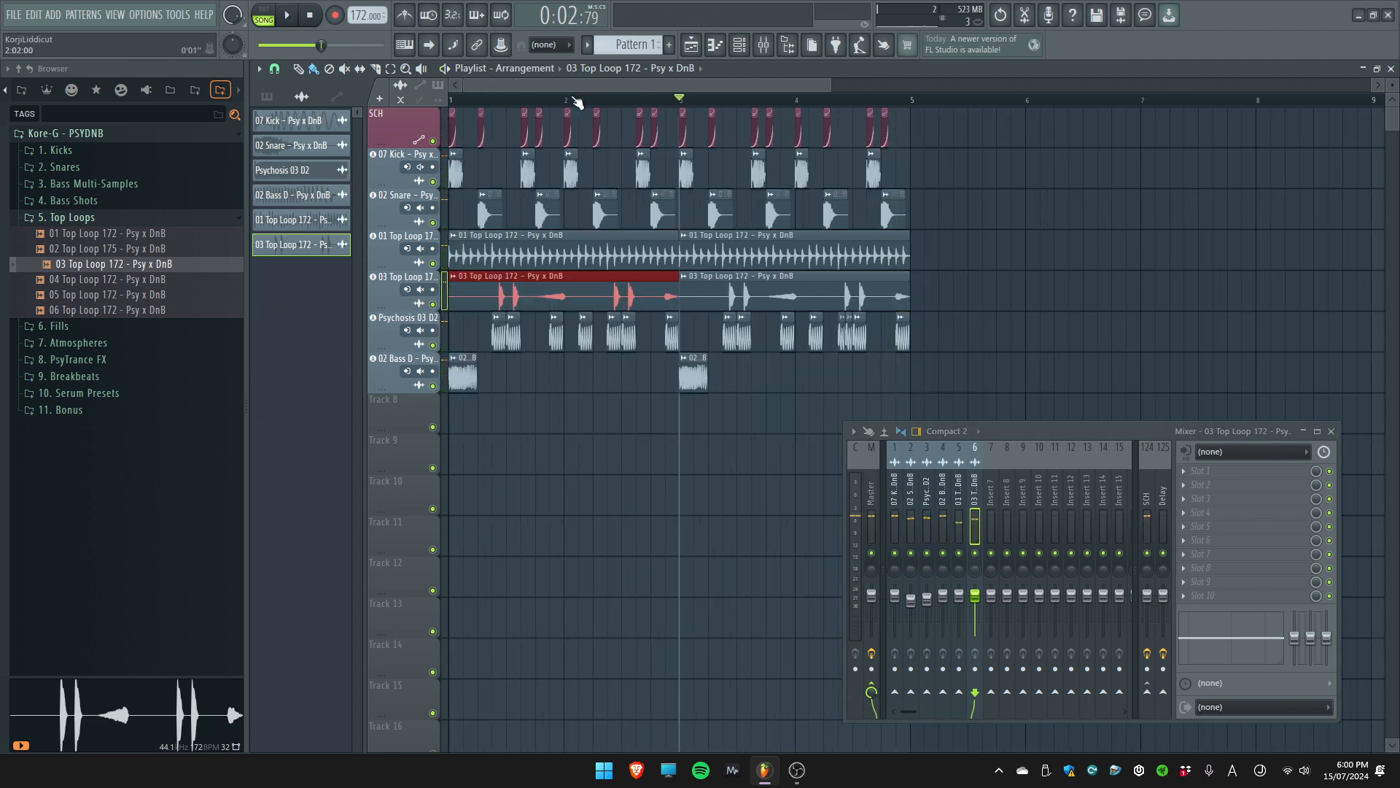
{"action": "key", "text": "space"}
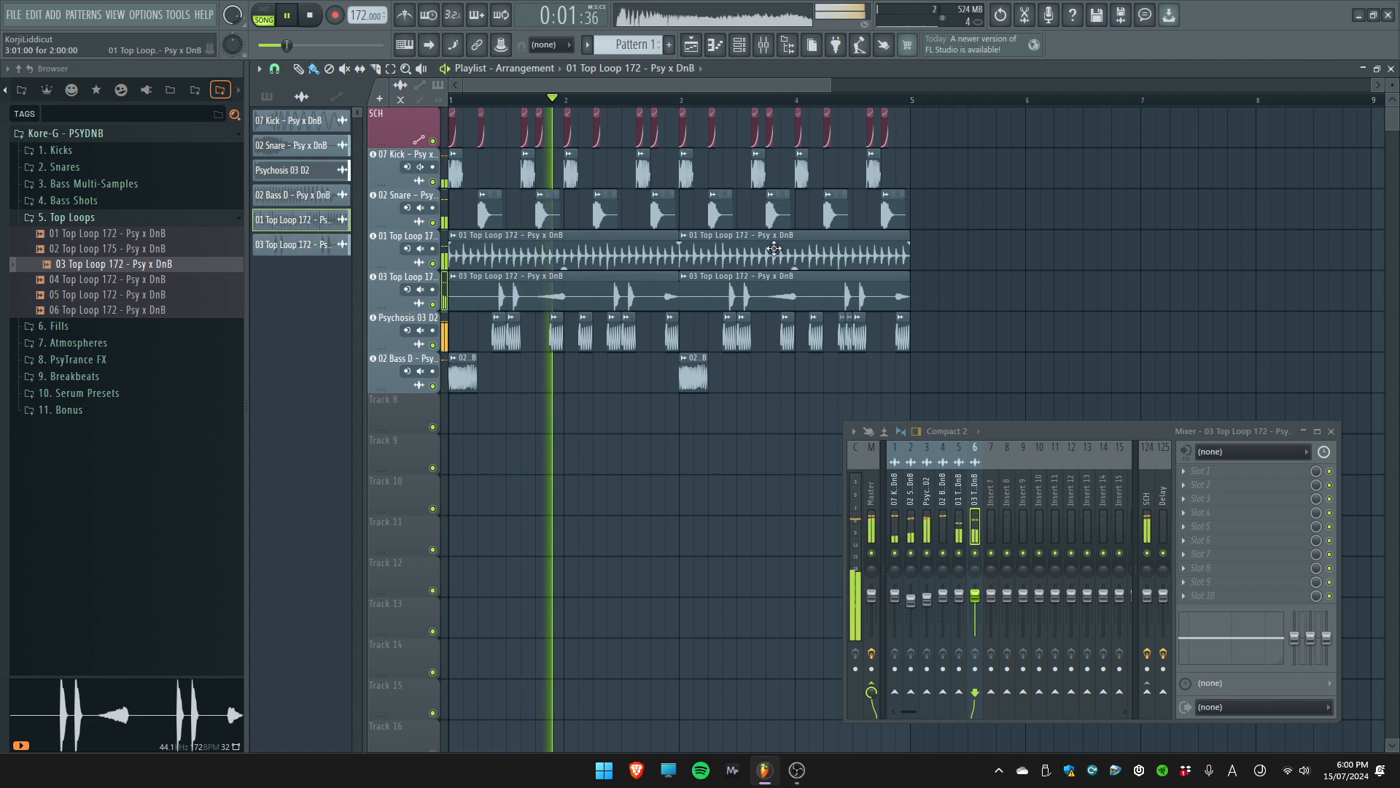
Route the 01 Top Loop mixer track to the SCH sidechain track and check it in playback
{"action": "double_click", "coordinate": [680, 257]}
{"action": "key", "text": "space"}
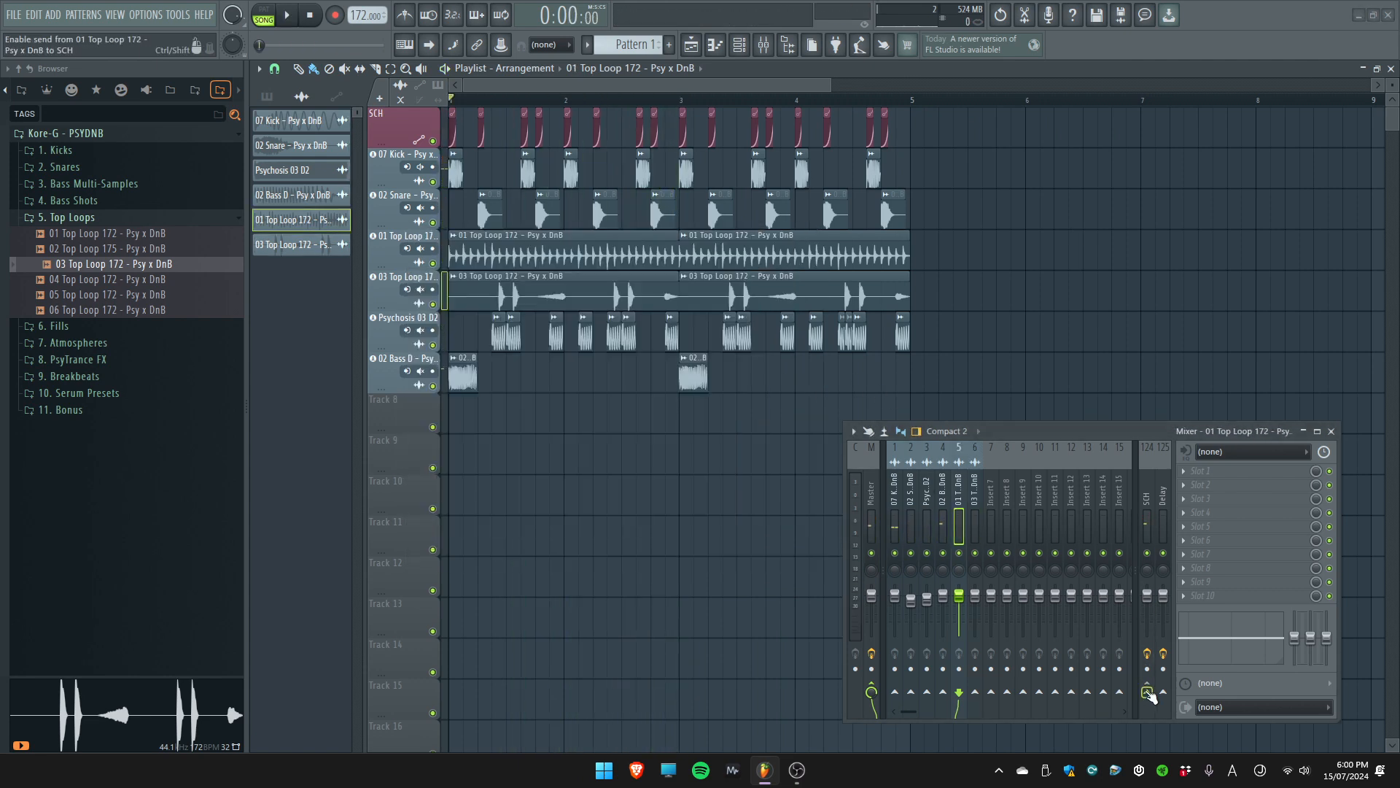
{"action": "left_click", "coordinate": [1148, 693]}
{"action": "key", "text": "space"}
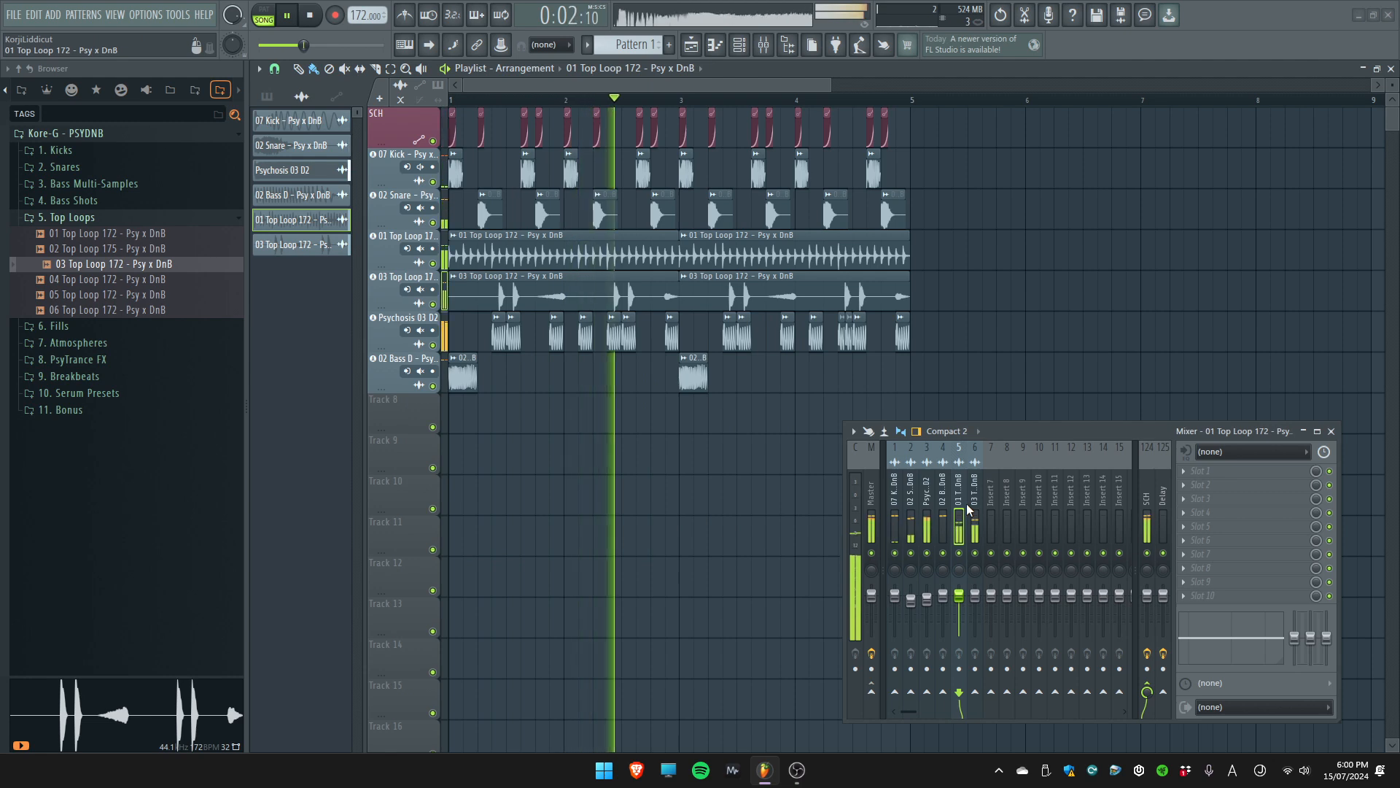
Stop playback and set a time selection over bar 4
{"action": "left_click", "coordinate": [702, 291]}
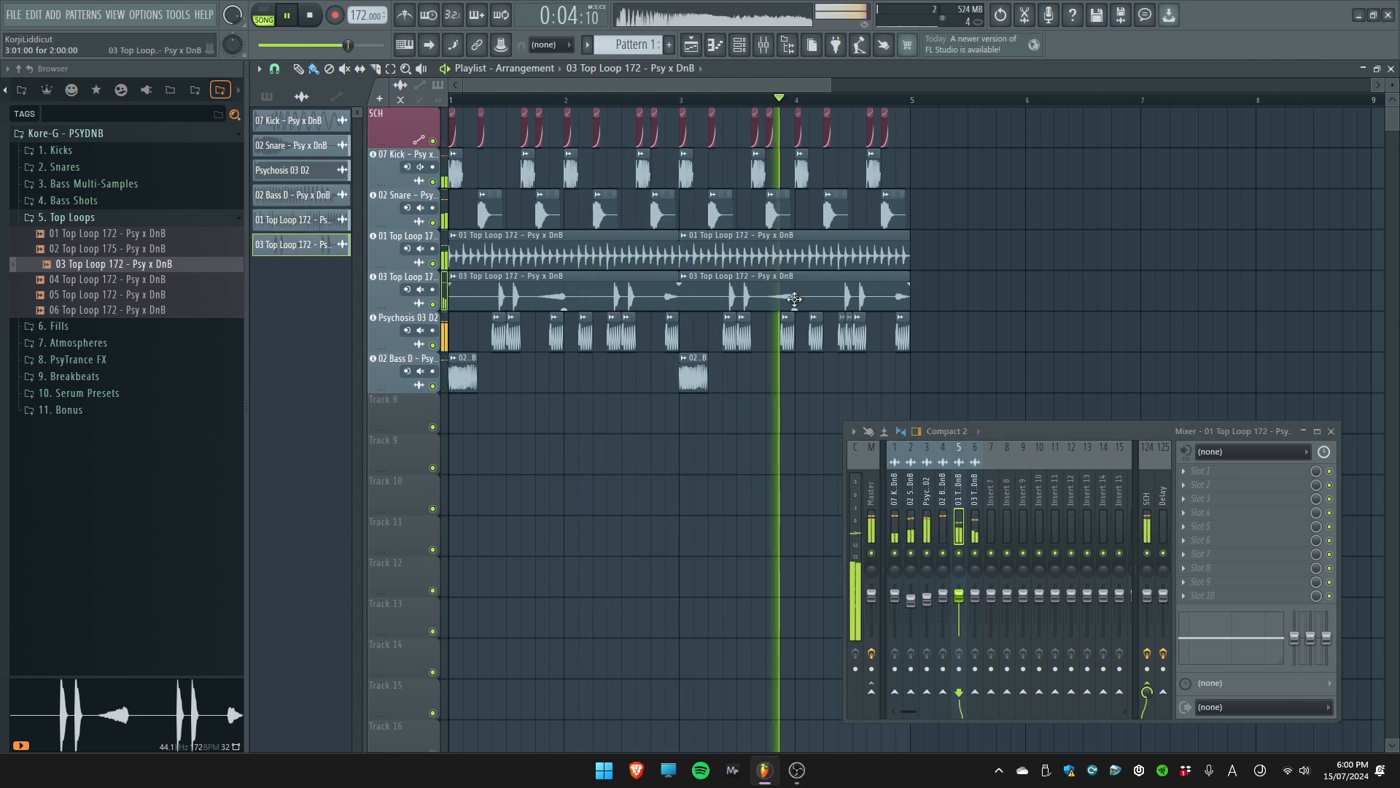
{"action": "scroll", "coordinate": [791, 101], "scroll_direction": "up", "scroll_amount": 2}
{"action": "key", "text": "space"}
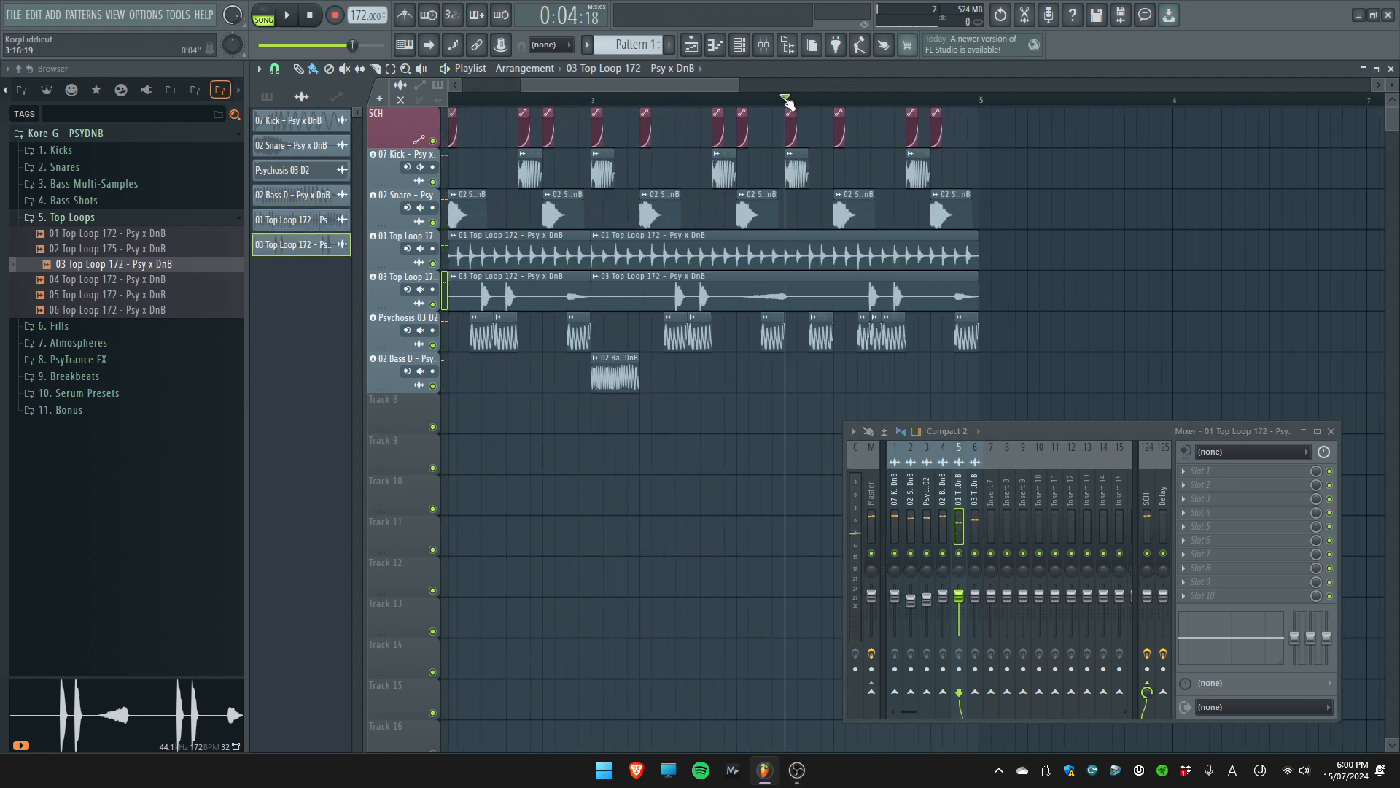
{"action": "left_click_drag", "start_coordinate": [789, 102], "coordinate": [980, 102]}
{"action": "scroll", "coordinate": [722, 101], "scroll_direction": "down", "scroll_amount": 2}
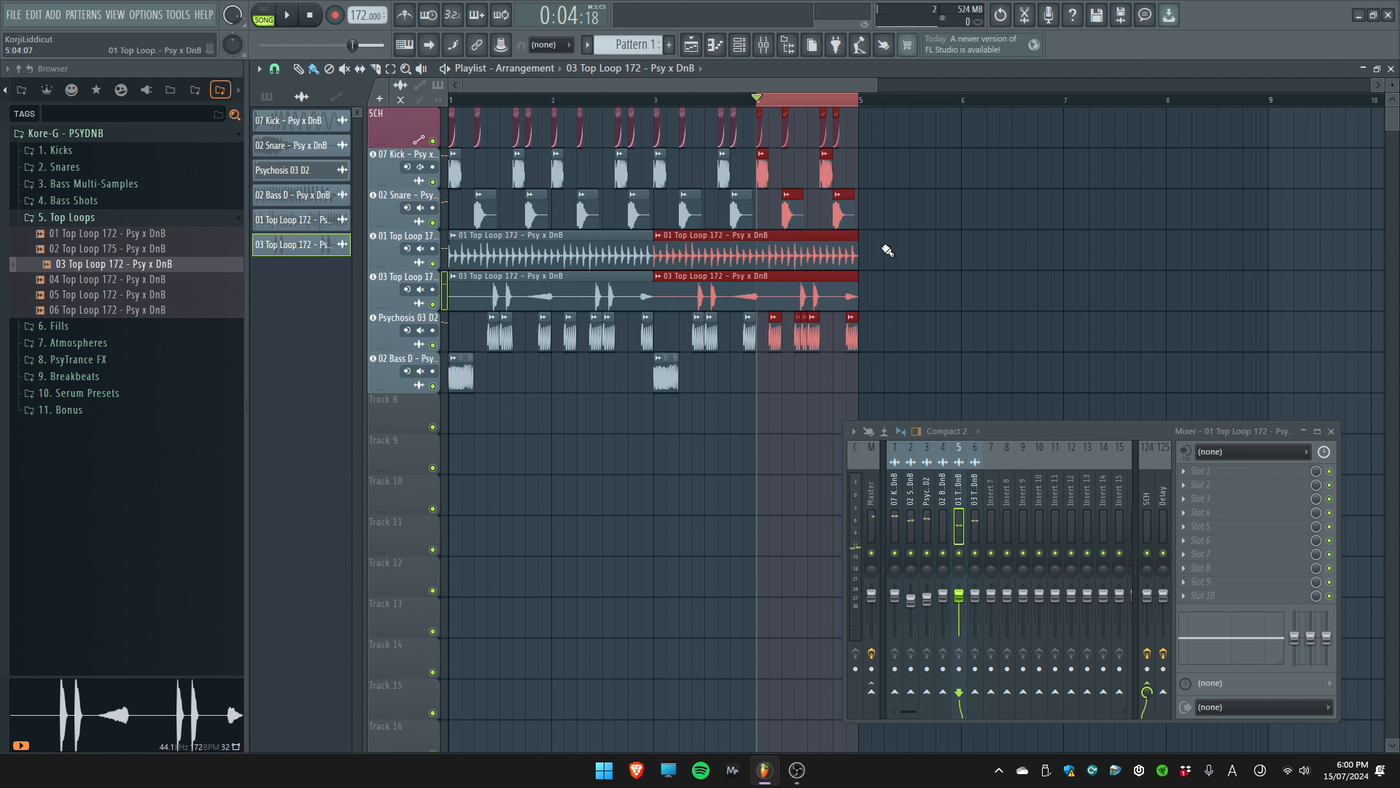
{"action": "left_click", "coordinate": [941, 264]}
Collapse the 5. Top Loops folder and audition the samples 01 to 06 in the 6. Fills folder
{"action": "left_click", "coordinate": [73, 218]}
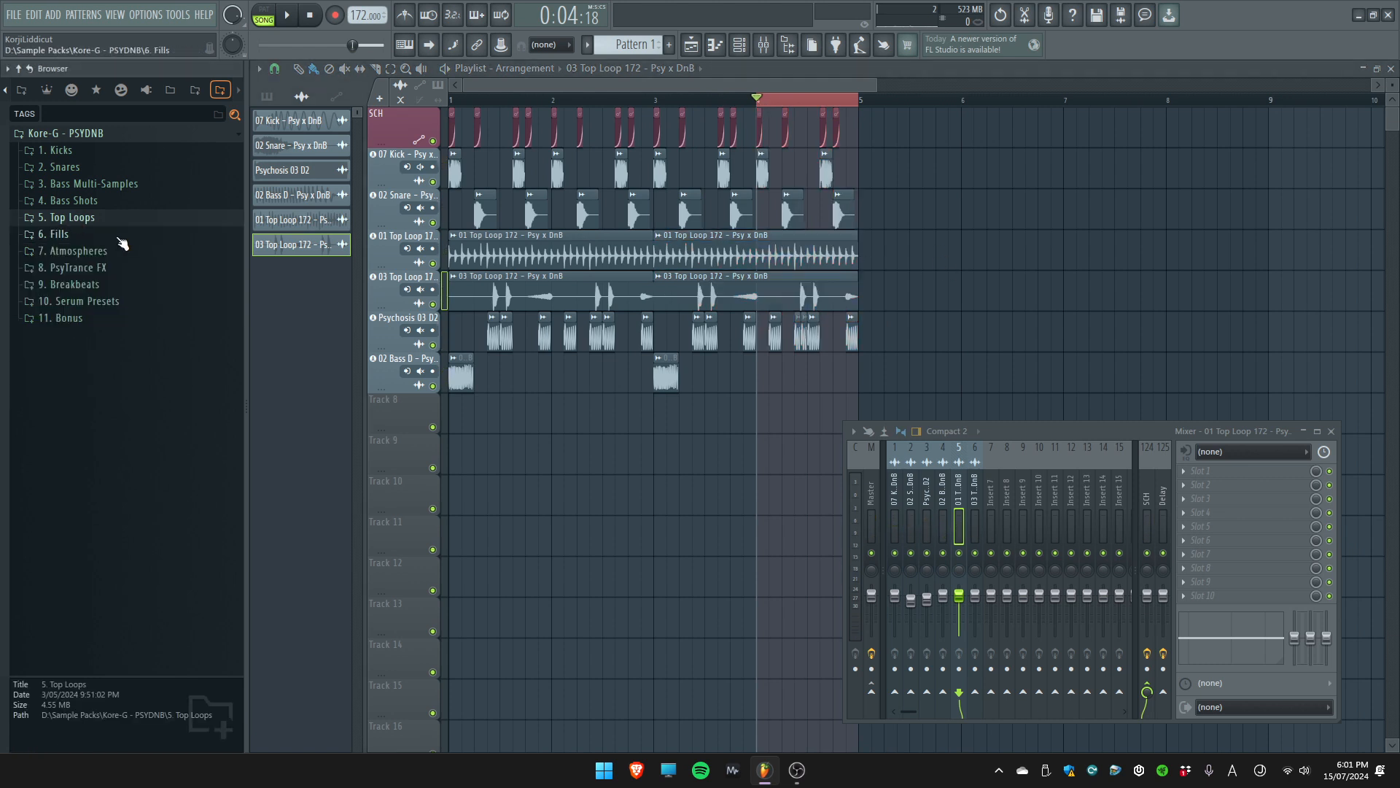
{"action": "left_click", "coordinate": [122, 235]}
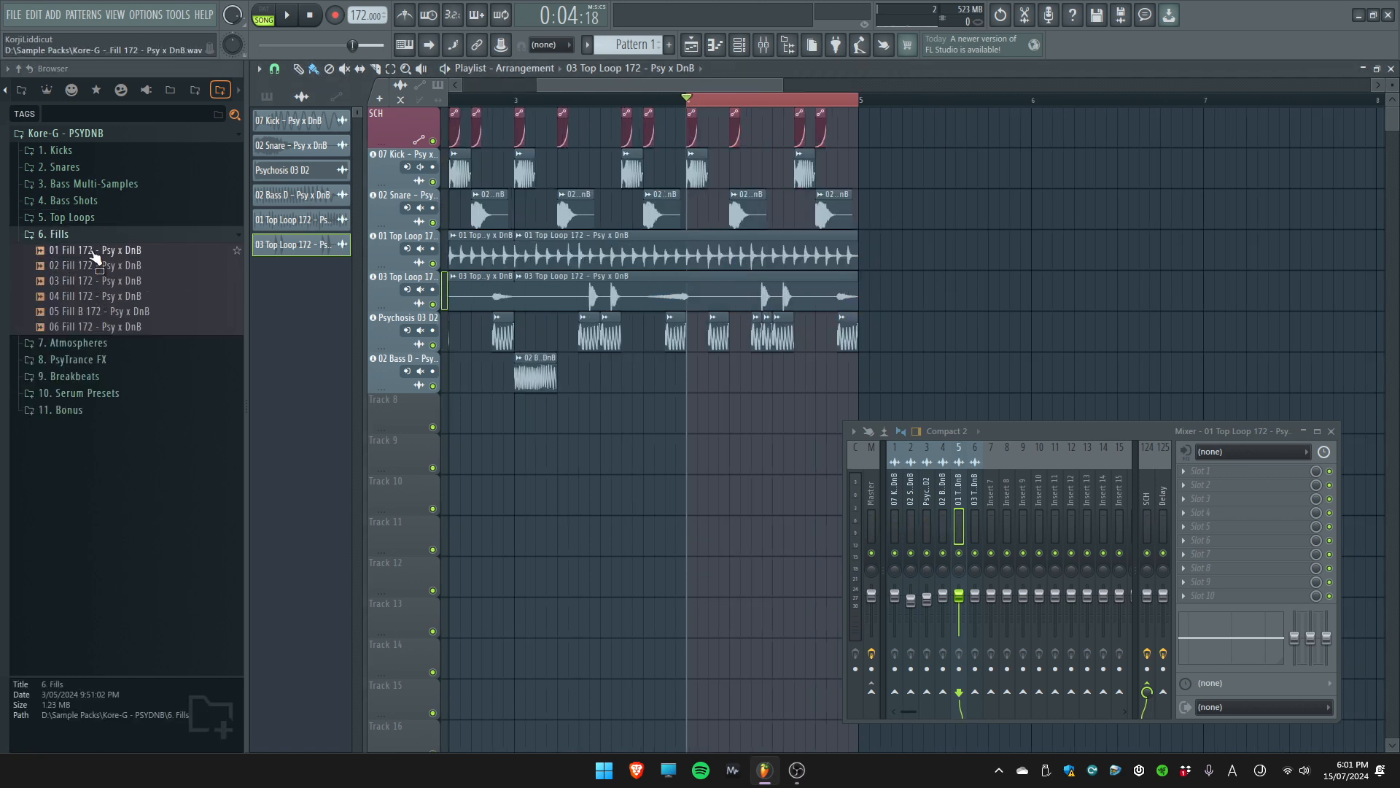
{"action": "left_click", "coordinate": [94, 251]}
{"action": "left_click", "coordinate": [95, 266]}
{"action": "left_click", "coordinate": [95, 281]}
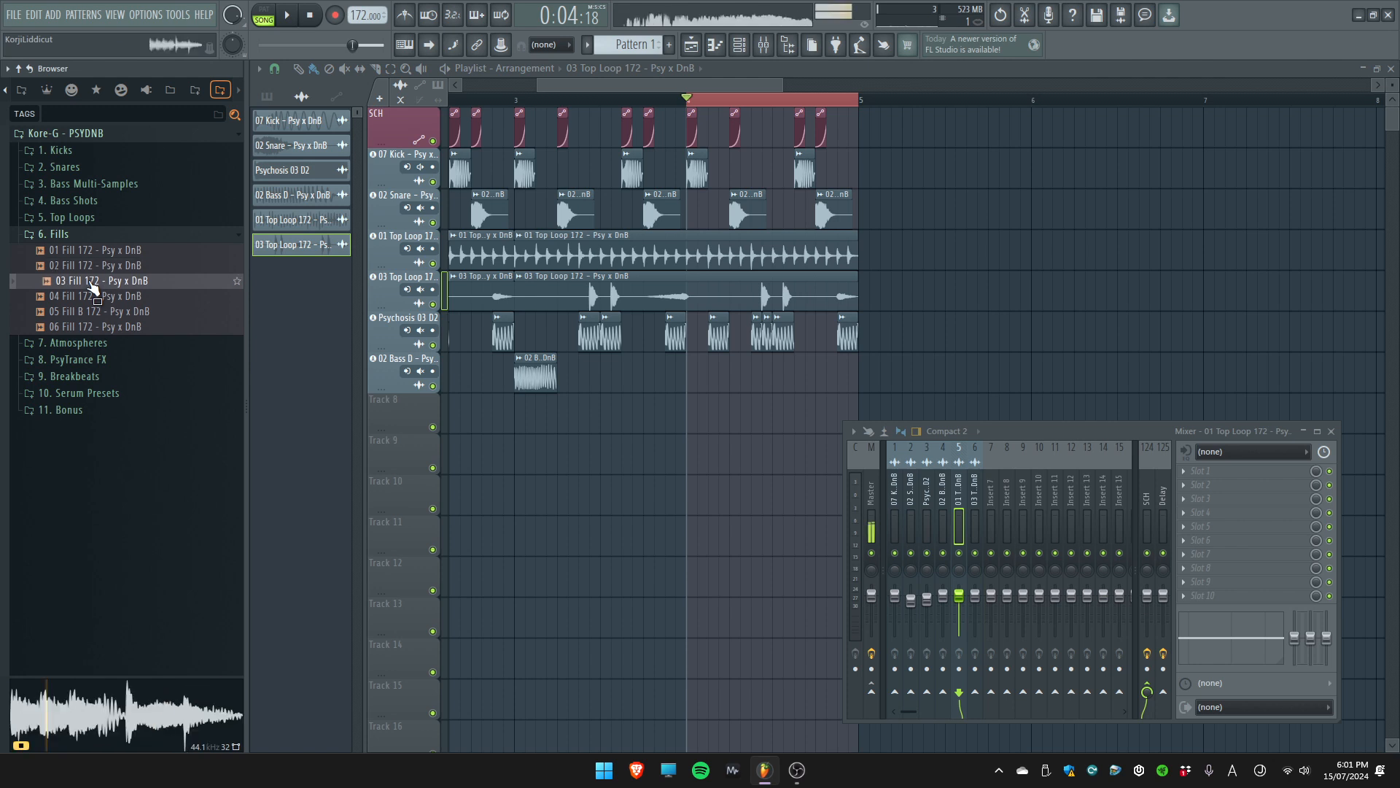
{"action": "left_click", "coordinate": [95, 296]}
{"action": "left_click", "coordinate": [93, 312]}
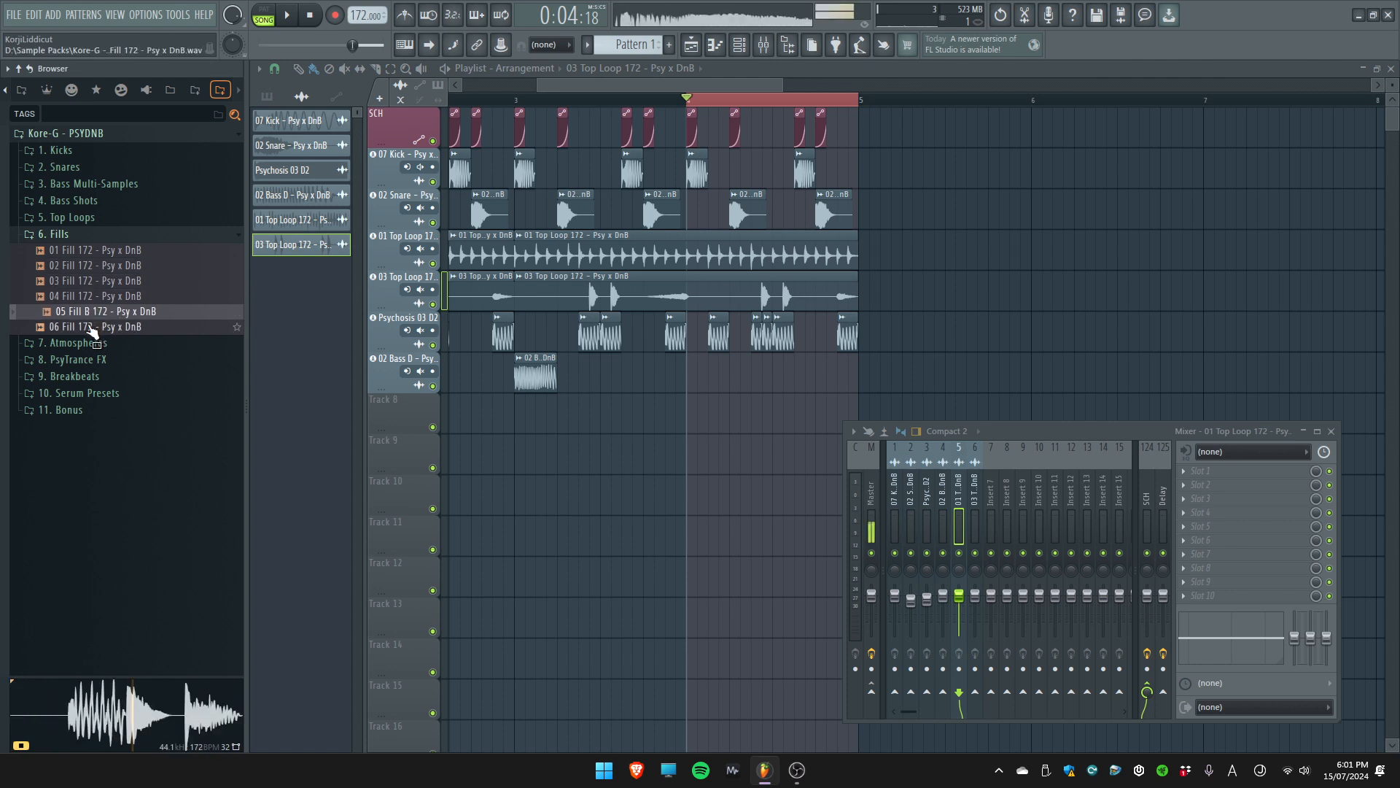
{"action": "left_click", "coordinate": [93, 327]}
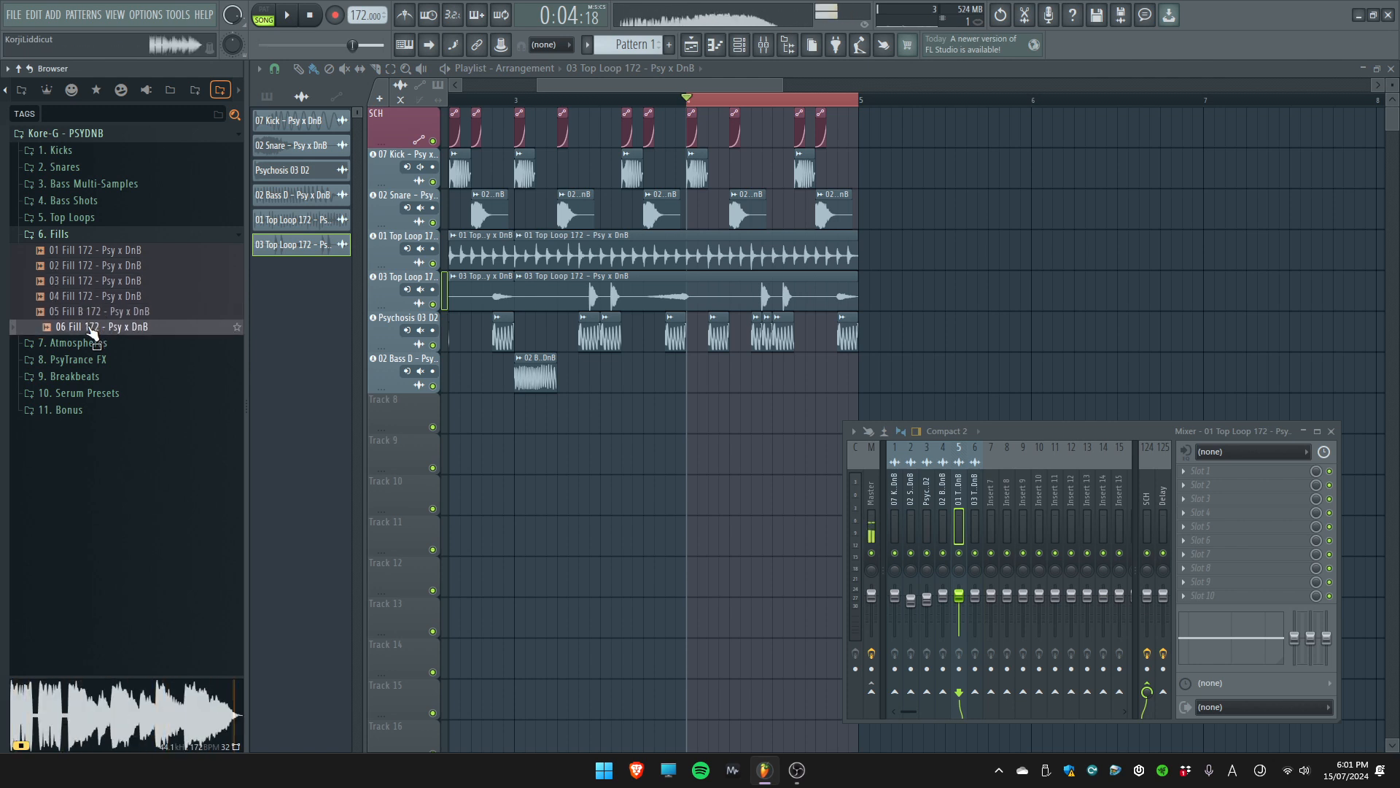
Place 06 Fill 172 in bar 4 below the 02 Bass D track and mute that bar's snares, basses, top-loop sections and second kick
{"action": "left_click_drag", "start_coordinate": [102, 315], "coordinate": [418, 414]}
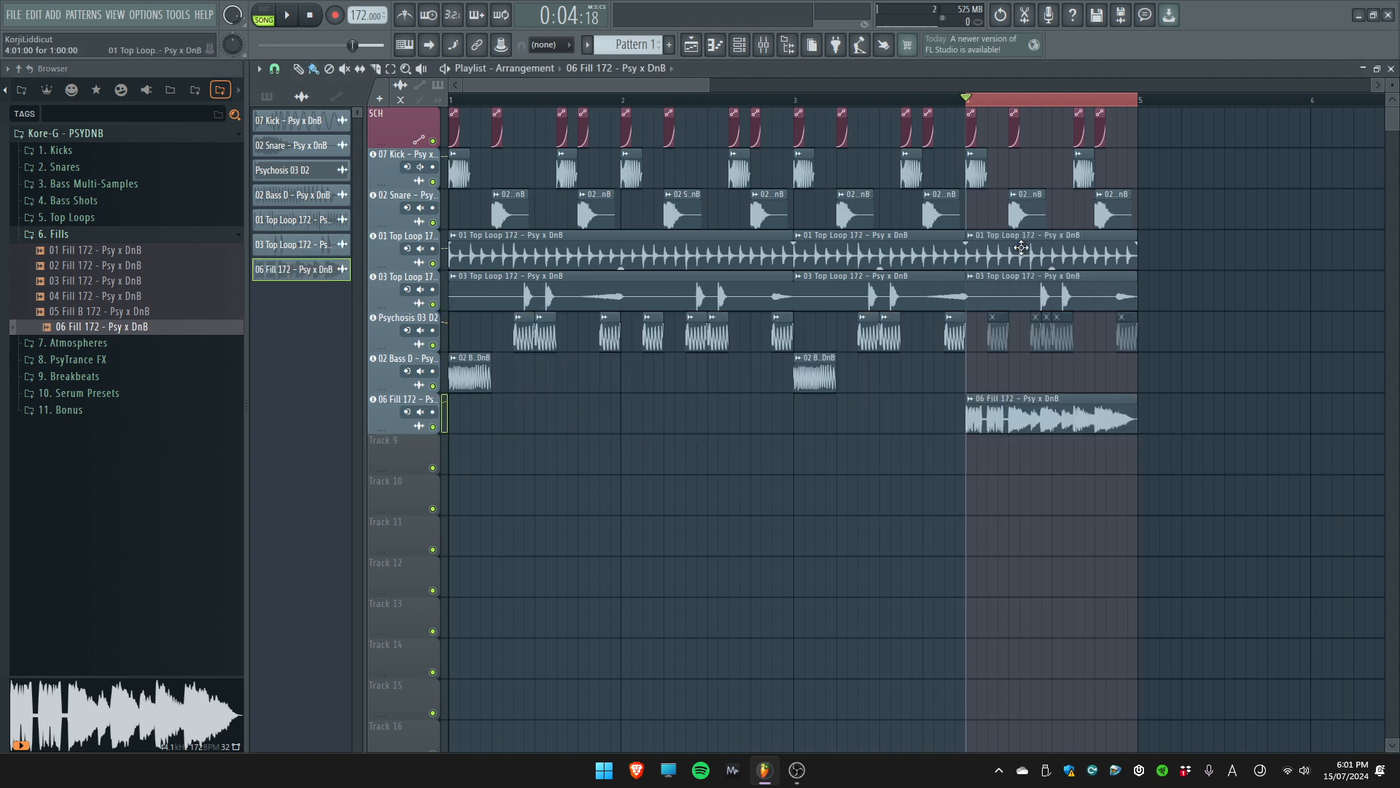
{"action": "right_click", "coordinate": [1021, 255], "text": "alt"}
{"action": "right_click", "coordinate": [1021, 293], "text": "alt"}
{"action": "right_click", "coordinate": [1084, 175], "text": "alt"}
{"action": "key", "text": "space"}
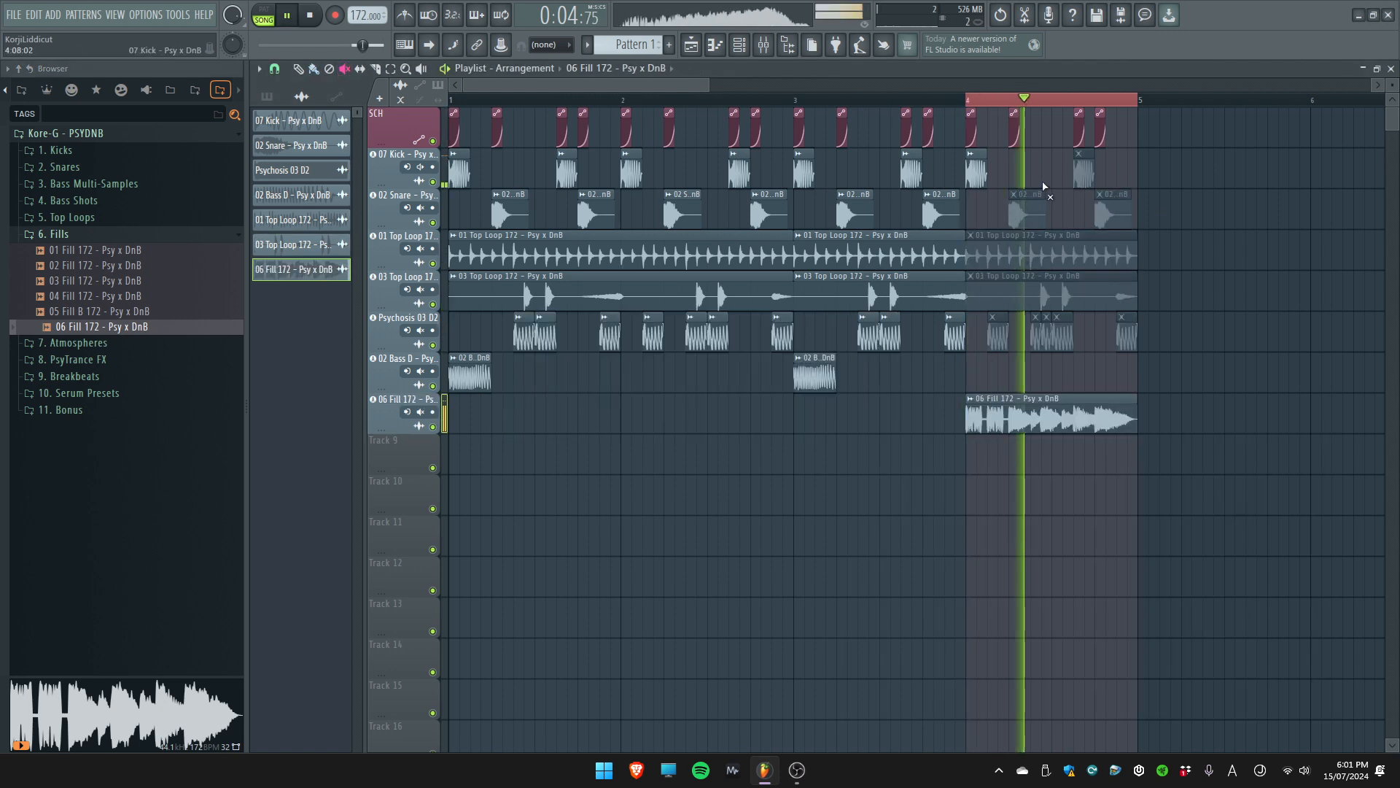
{"action": "key", "text": "space"}
Set the 06 Fill clip's channel volume to 64% and clear the time selection over bar 4
{"action": "double_click", "coordinate": [1098, 411]}
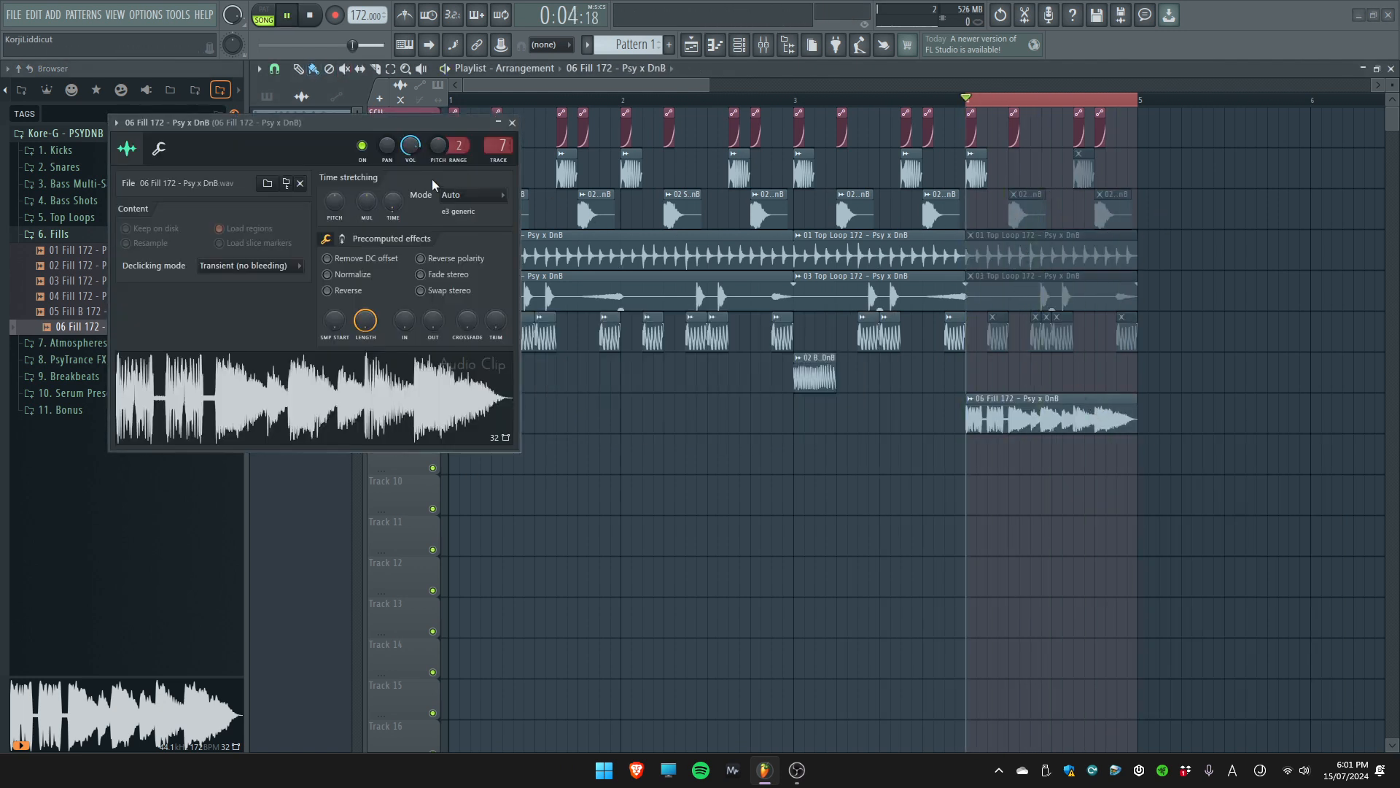
{"action": "key", "text": "space"}
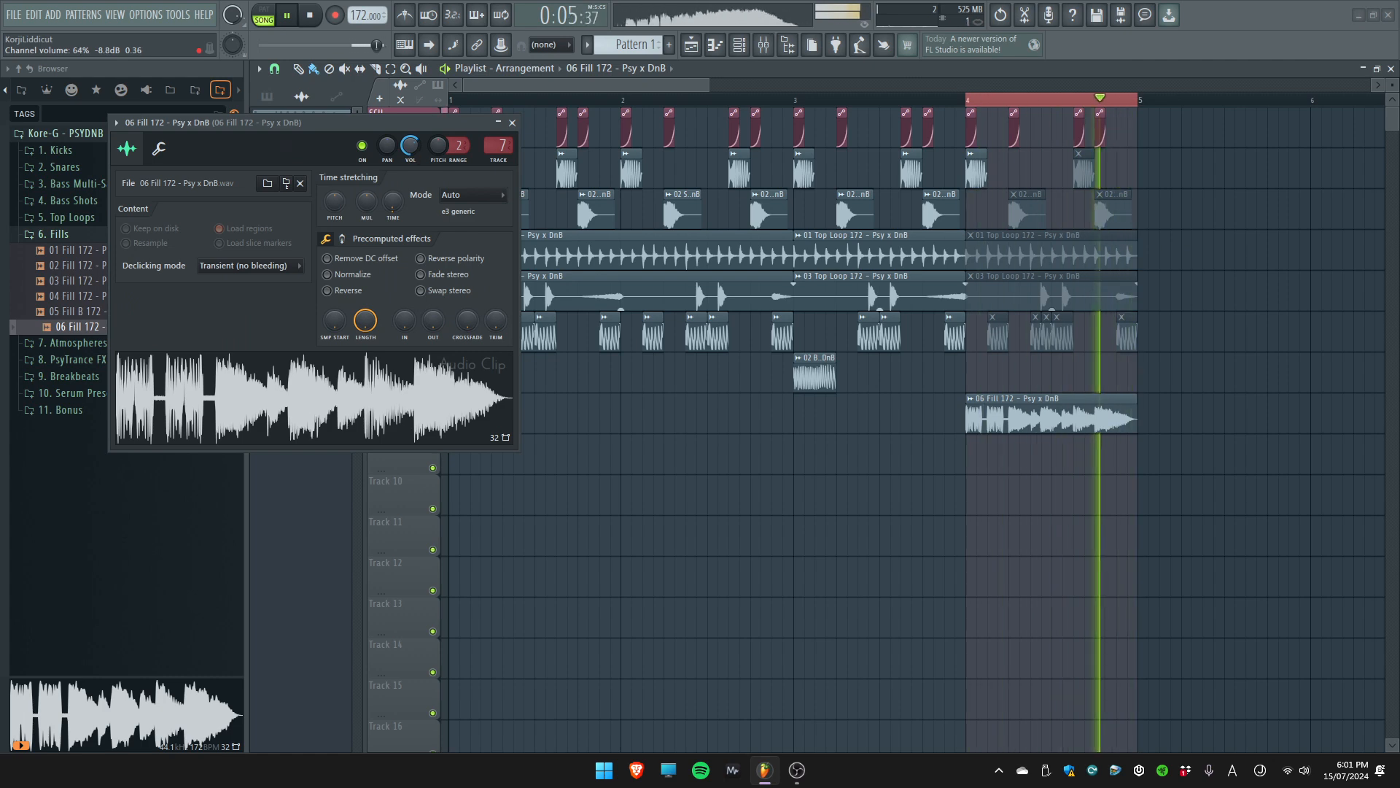
{"action": "left_click", "coordinate": [512, 122]}
{"action": "left_click", "coordinate": [1302, 368], "text": "ctrl"}
Duplicate the whole four-bar arrangement into bars 5 to 8
{"action": "scroll", "coordinate": [1101, 328], "scroll_direction": "down", "scroll_amount": 3}
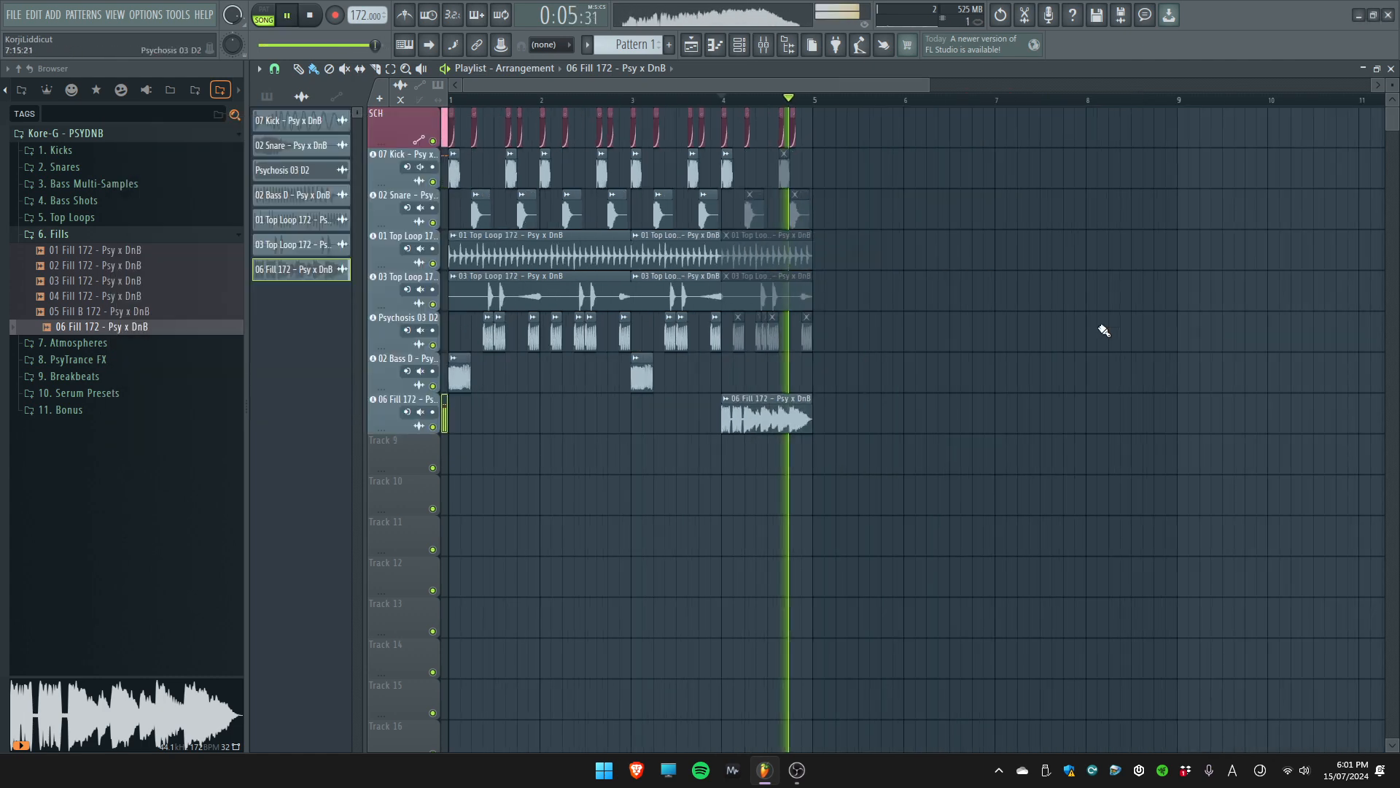
{"action": "scroll", "coordinate": [1114, 327], "scroll_direction": "down", "scroll_amount": 2}
{"action": "scroll", "coordinate": [1087, 331], "scroll_direction": "up", "scroll_amount": 3}
{"action": "key", "text": "space"}
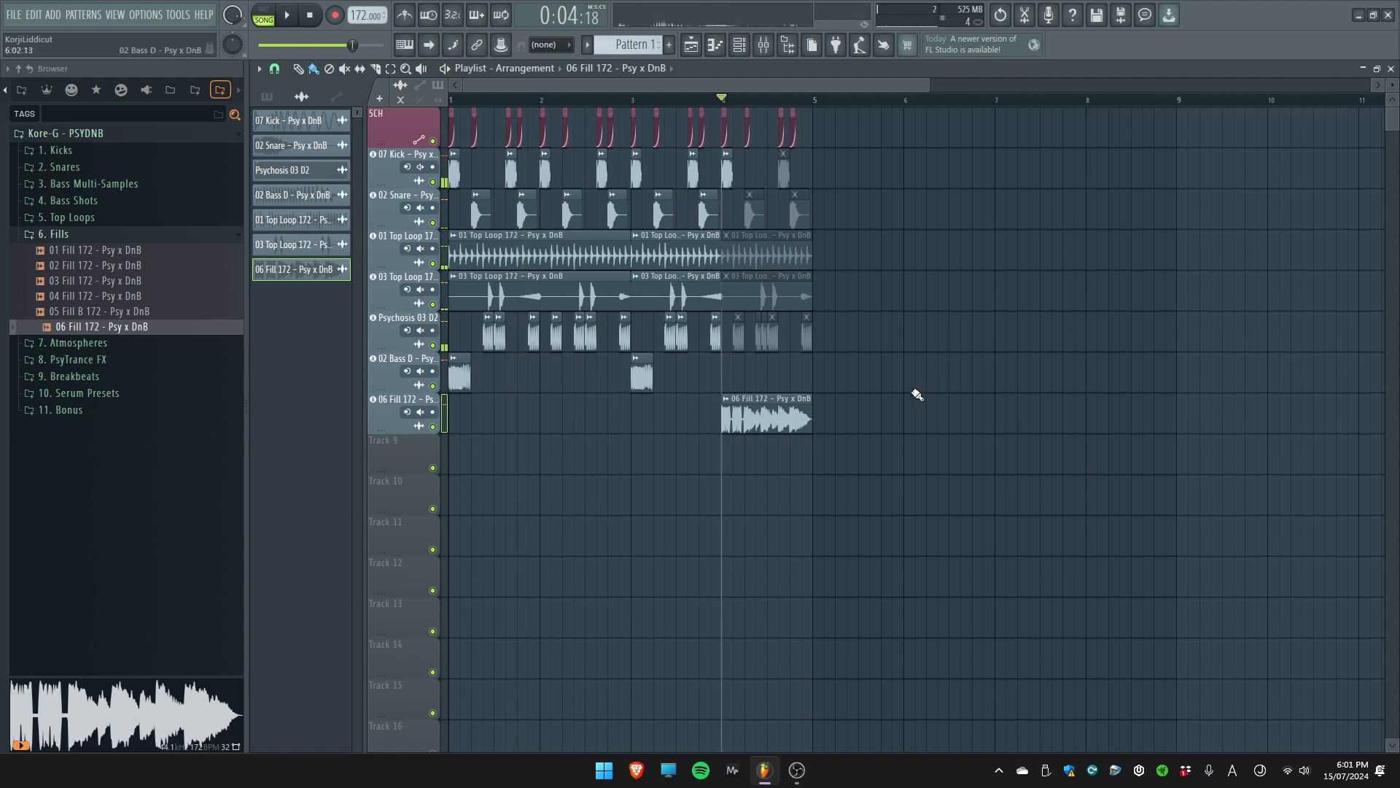
{"action": "key", "text": "ctrl+b"}
{"action": "scroll", "coordinate": [834, 404], "scroll_direction": "up", "scroll_amount": 4}
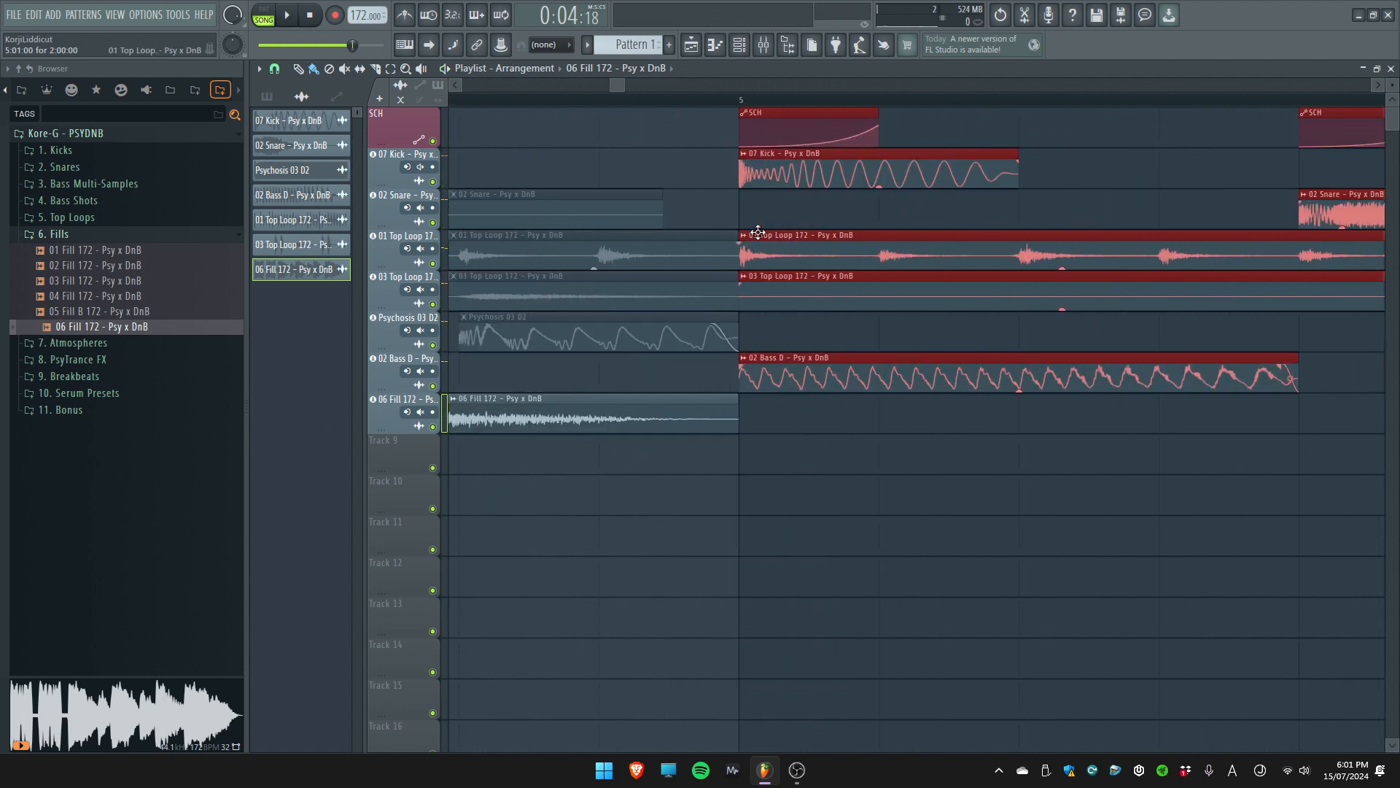
{"action": "scroll", "coordinate": [730, 204], "scroll_direction": "down", "scroll_amount": 5}
{"action": "key", "text": "ctrl+d"}
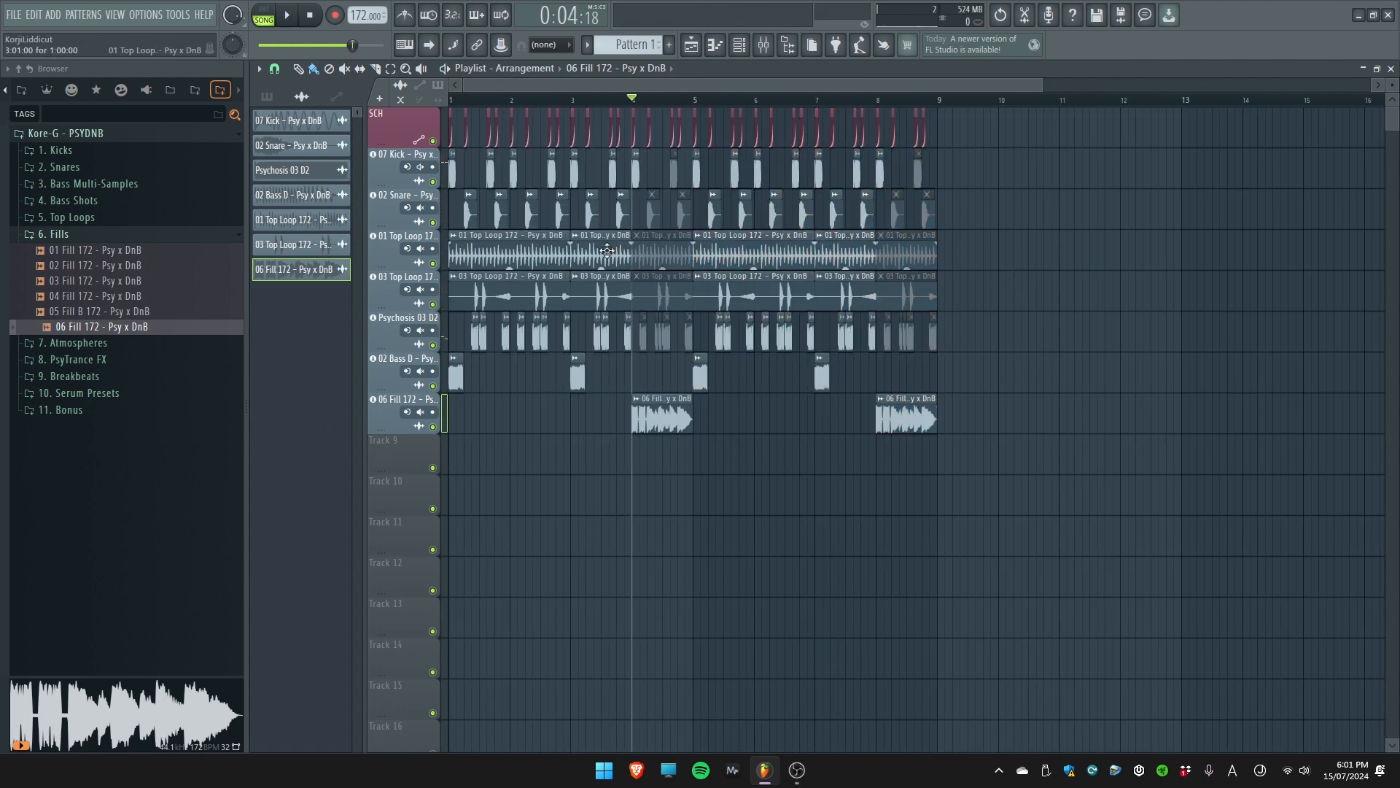
Delete the 01 Top Loop and 03 Top Loop clips from bars 1 to 4
{"action": "right_click", "coordinate": [654, 250]}
{"action": "right_click", "coordinate": [601, 253]}
{"action": "right_click", "coordinate": [513, 254]}
{"action": "scroll", "coordinate": [396, 256], "scroll_direction": "up", "scroll_amount": 3}
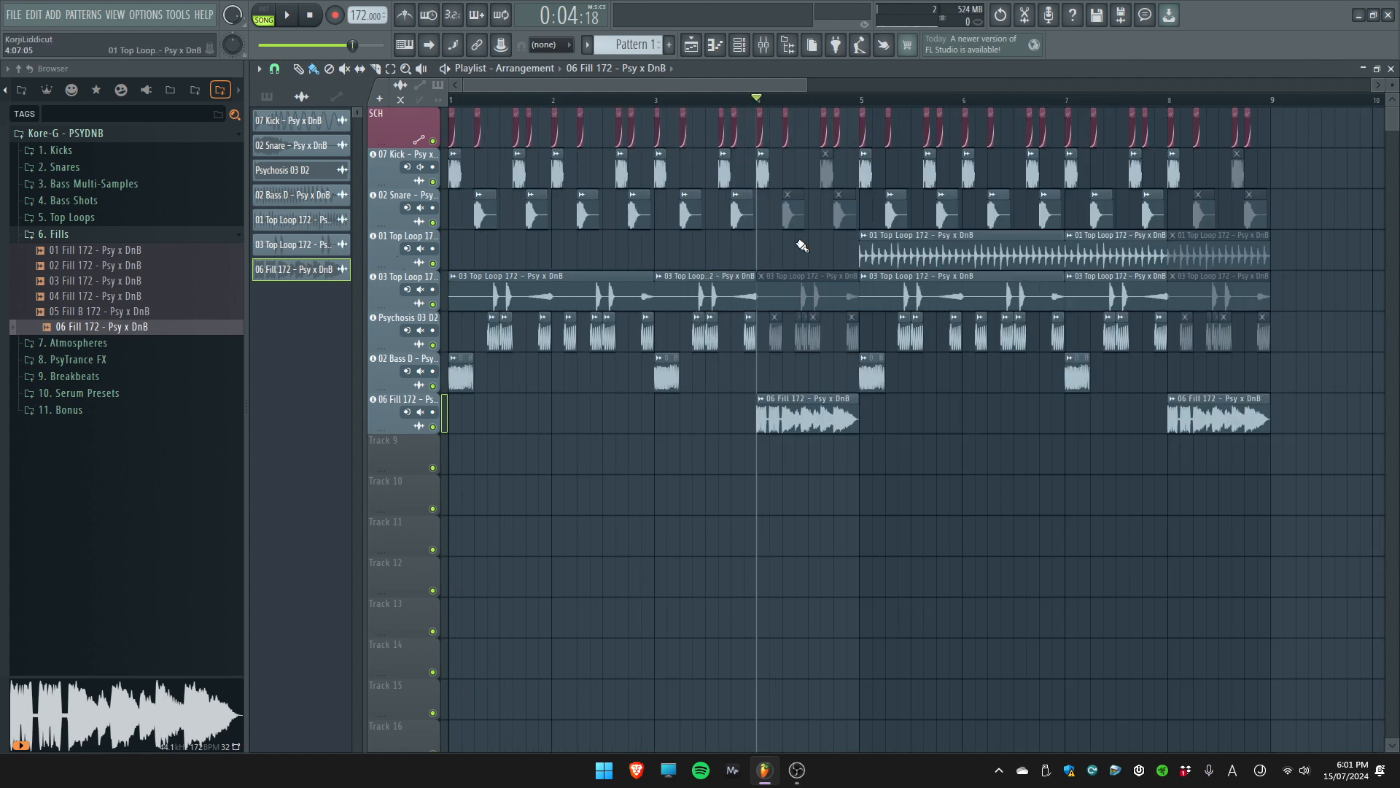
{"action": "right_click", "coordinate": [805, 304]}
{"action": "right_click", "coordinate": [718, 299]}
{"action": "right_click", "coordinate": [636, 292]}
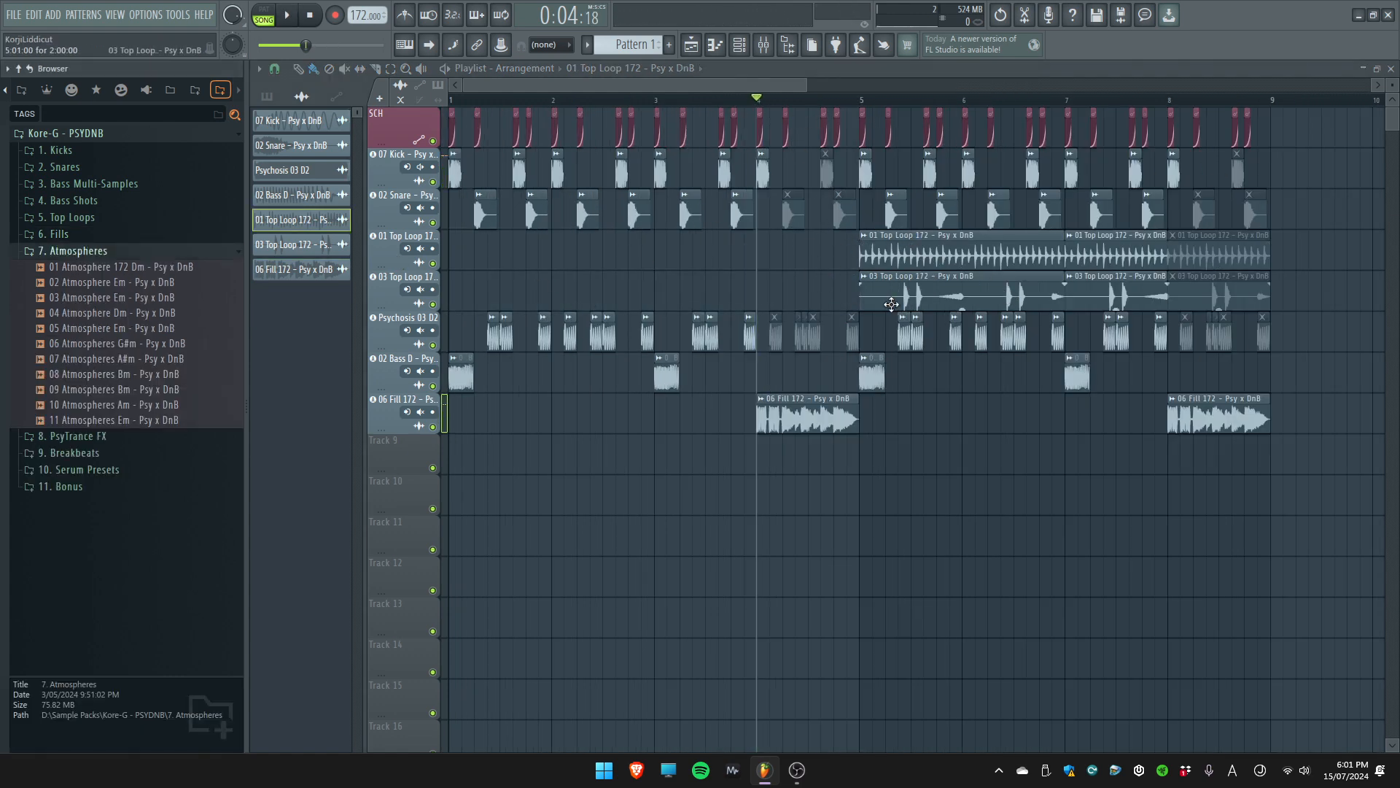
Open the 7. Atmospheres folder and listen to the eight-bar arrangement
{"action": "scroll", "coordinate": [892, 305], "scroll_direction": "down", "scroll_amount": 4}
{"action": "scroll", "coordinate": [895, 306], "scroll_direction": "up", "scroll_amount": 4}
{"action": "left_click", "coordinate": [746, 101]}
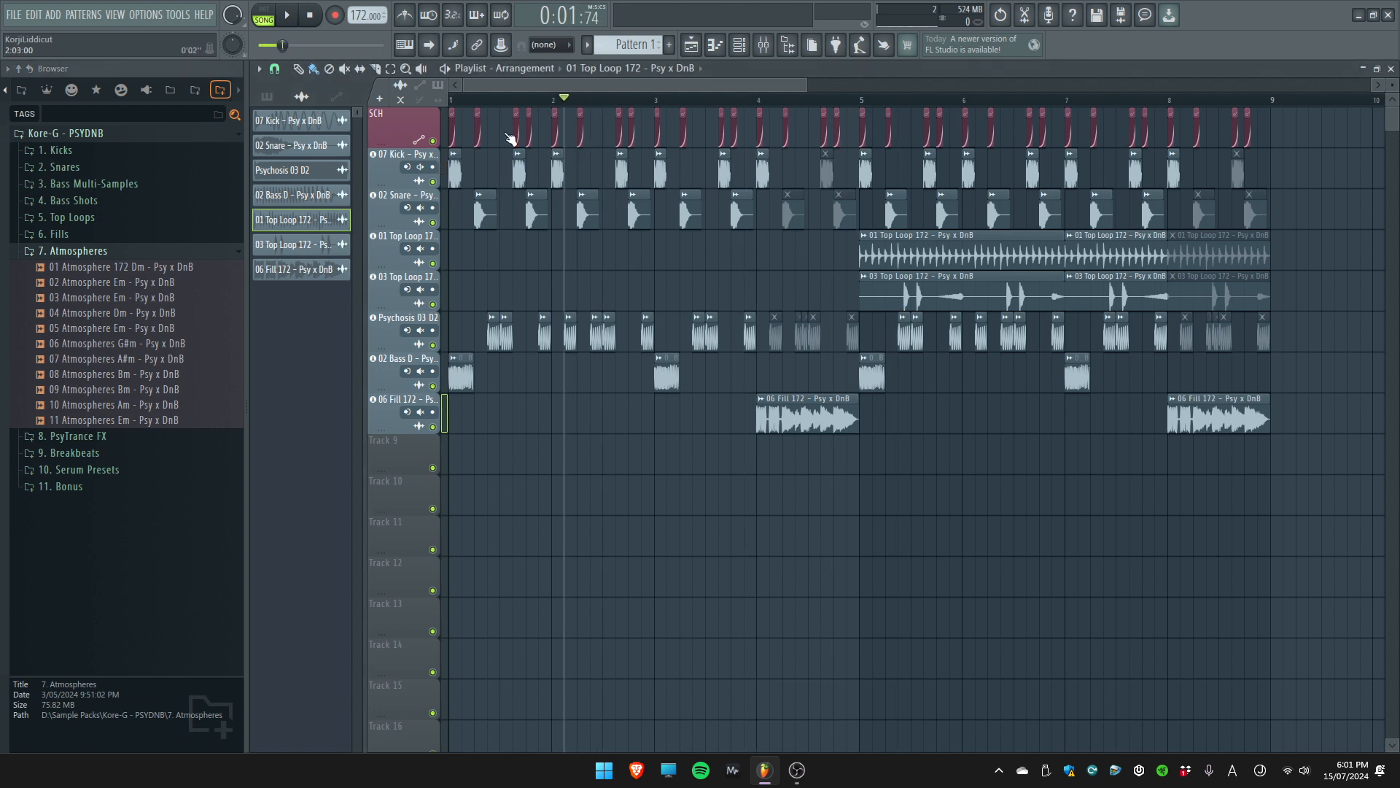
{"action": "key", "text": "space"}
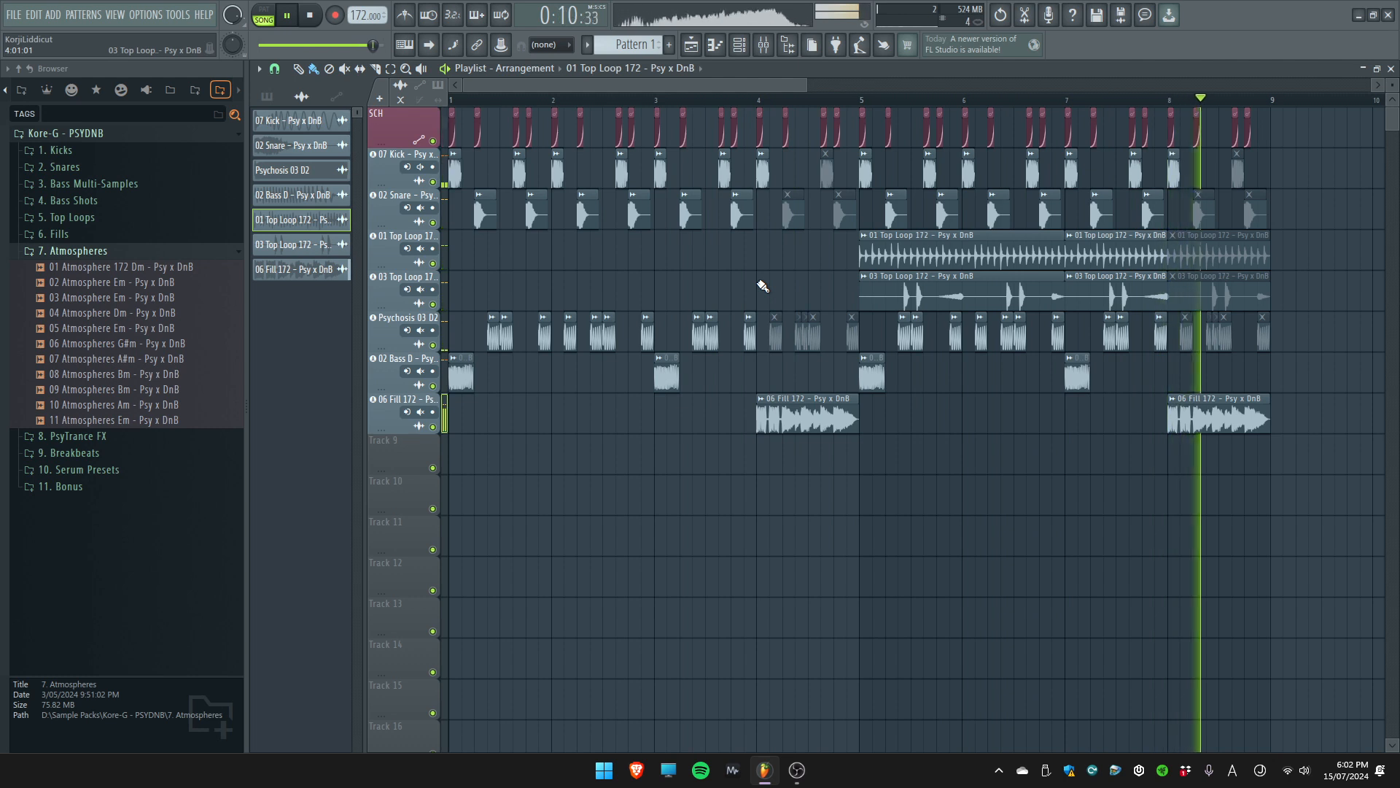
Stop playback, move the playhead to just after the start of bar 2 and audition samples 02 to 09 in the 7. Atmospheres folder
{"action": "key", "text": "space"}
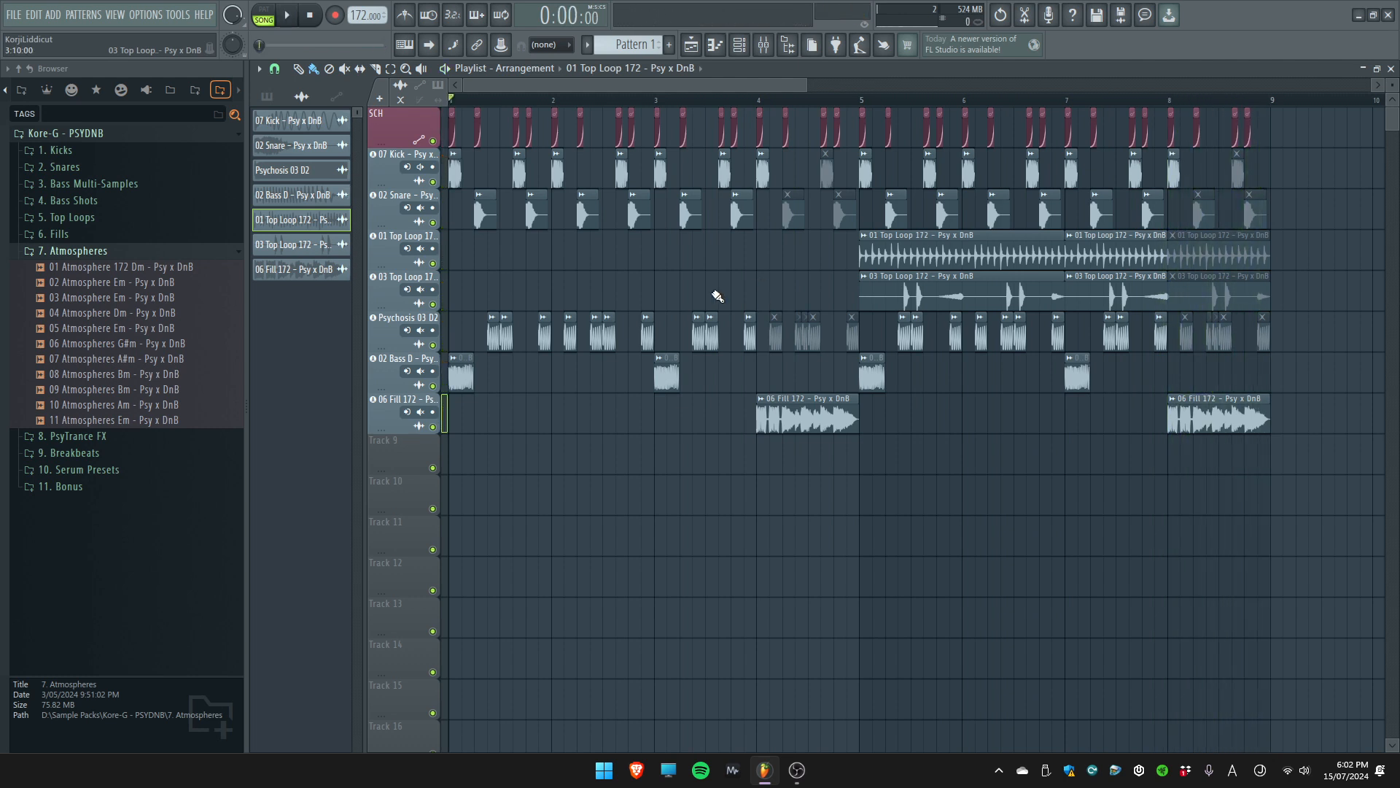
{"action": "mouse_move", "coordinate": [539, 103]}
{"action": "left_mouse_down"}
{"action": "mouse_move", "coordinate": [486, 109]}
{"action": "mouse_move", "coordinate": [563, 111]}
{"action": "left_mouse_up"}
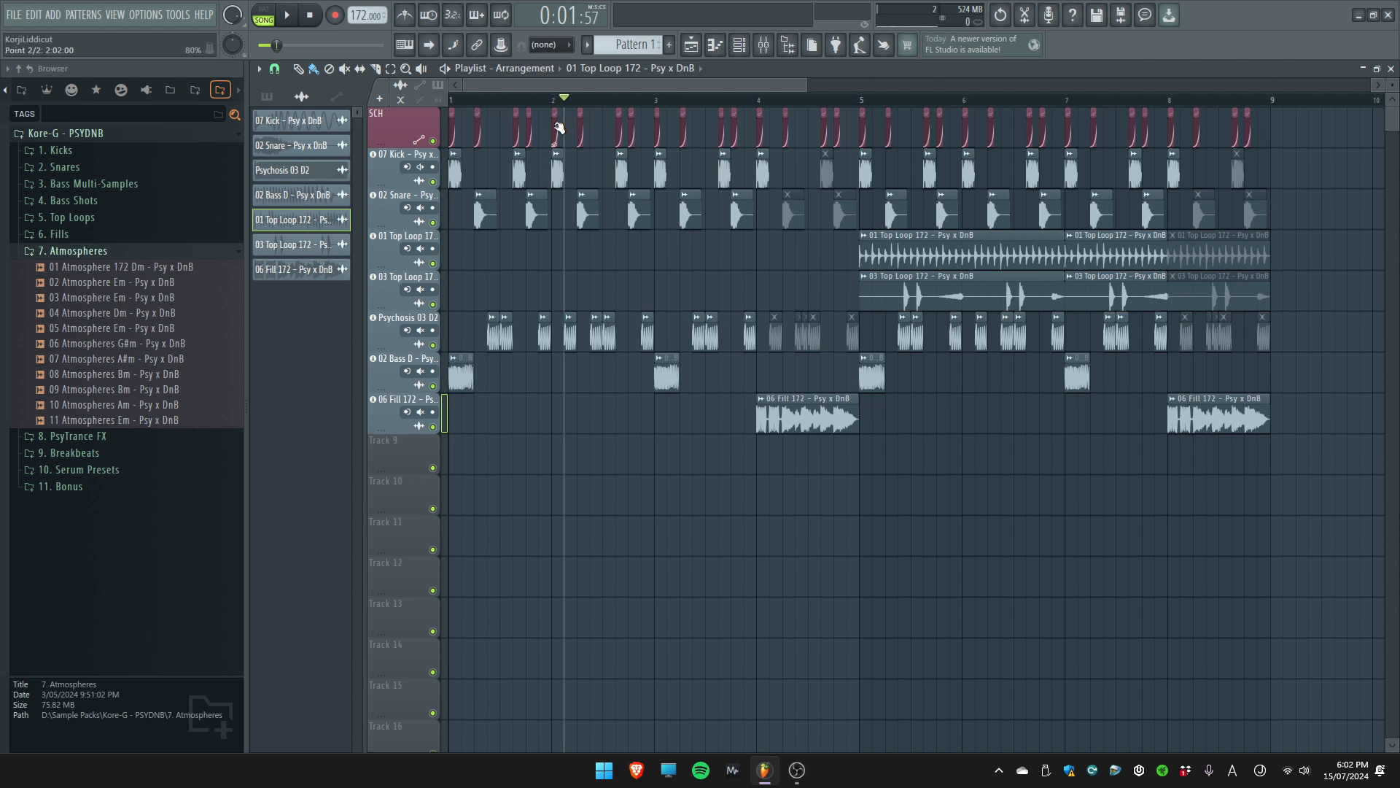
{"action": "left_click", "coordinate": [73, 313]}
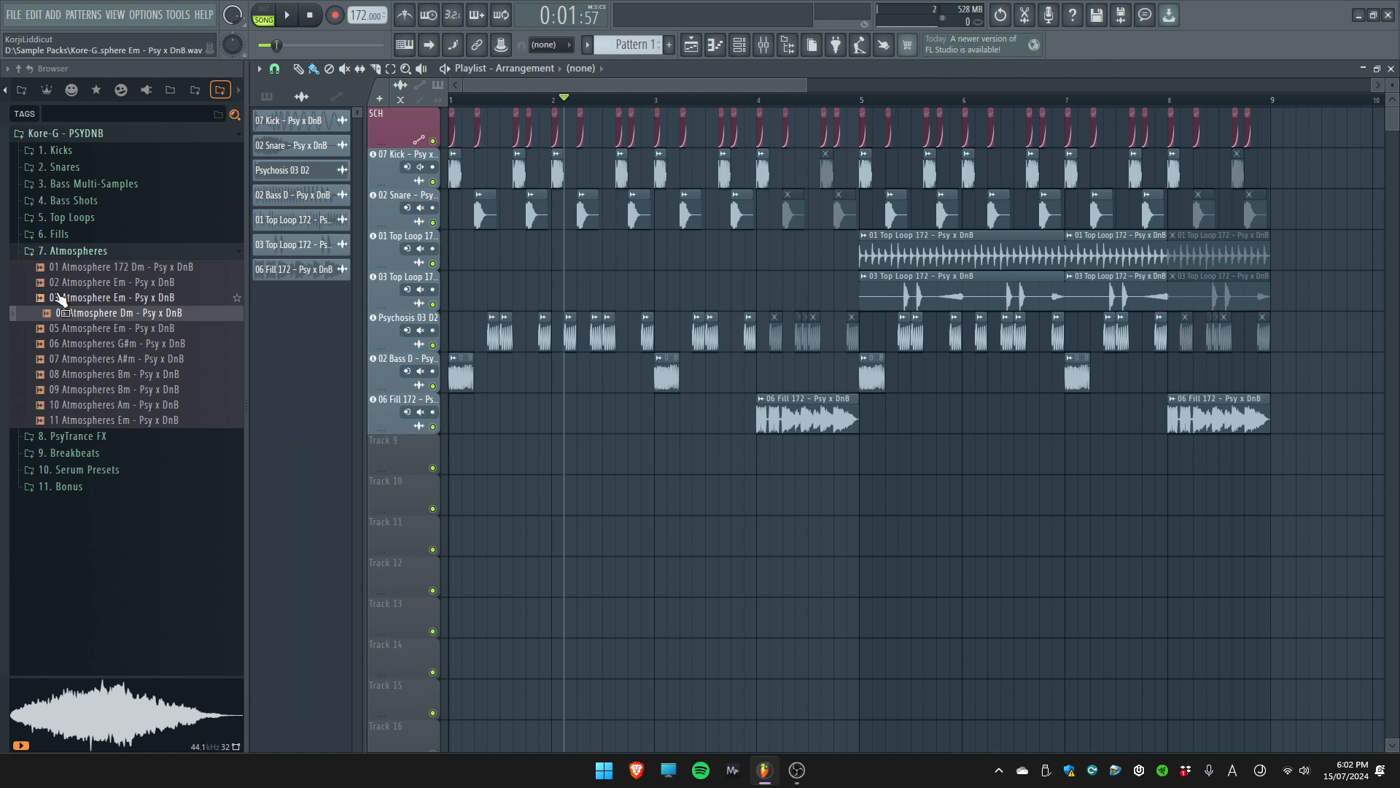
{"action": "left_click", "coordinate": [54, 286]}
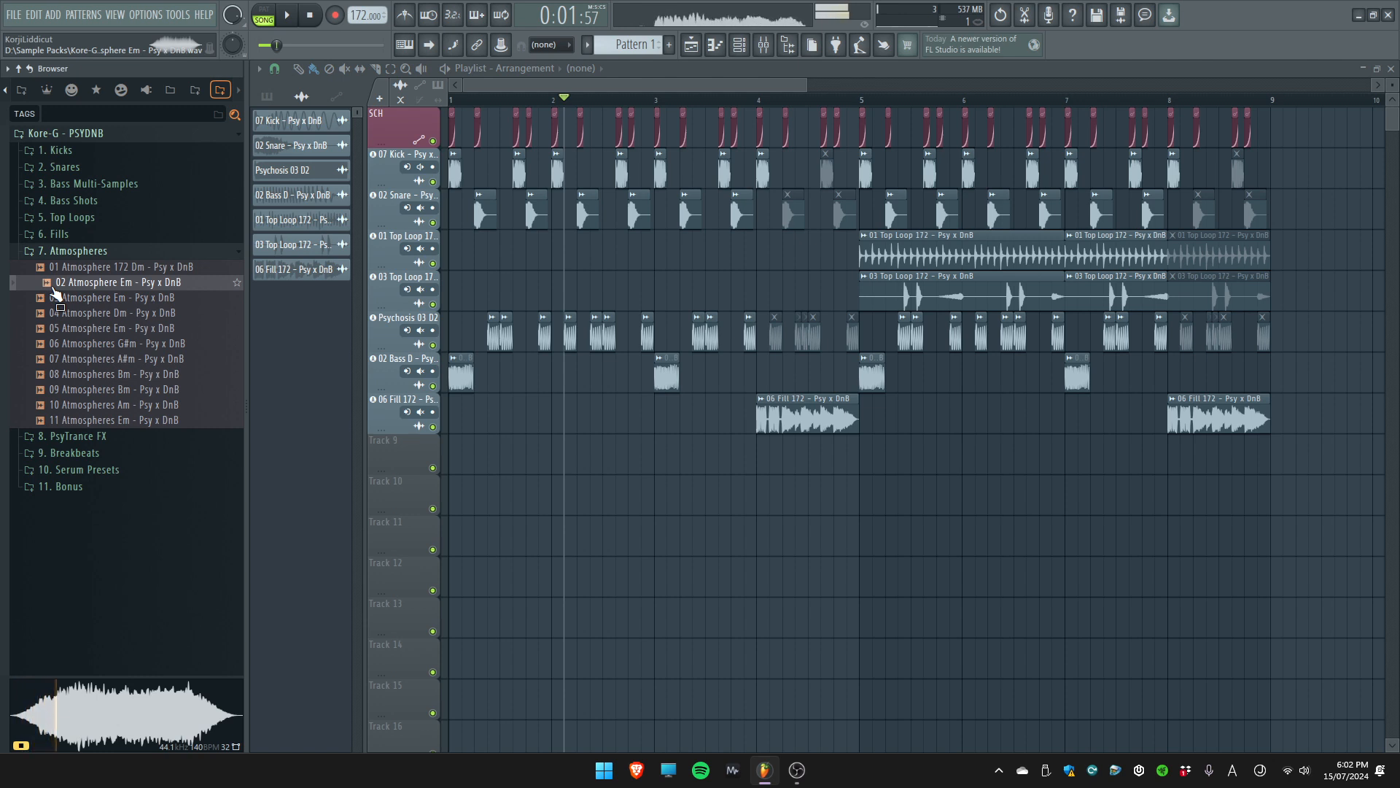
{"action": "left_click", "coordinate": [56, 298]}
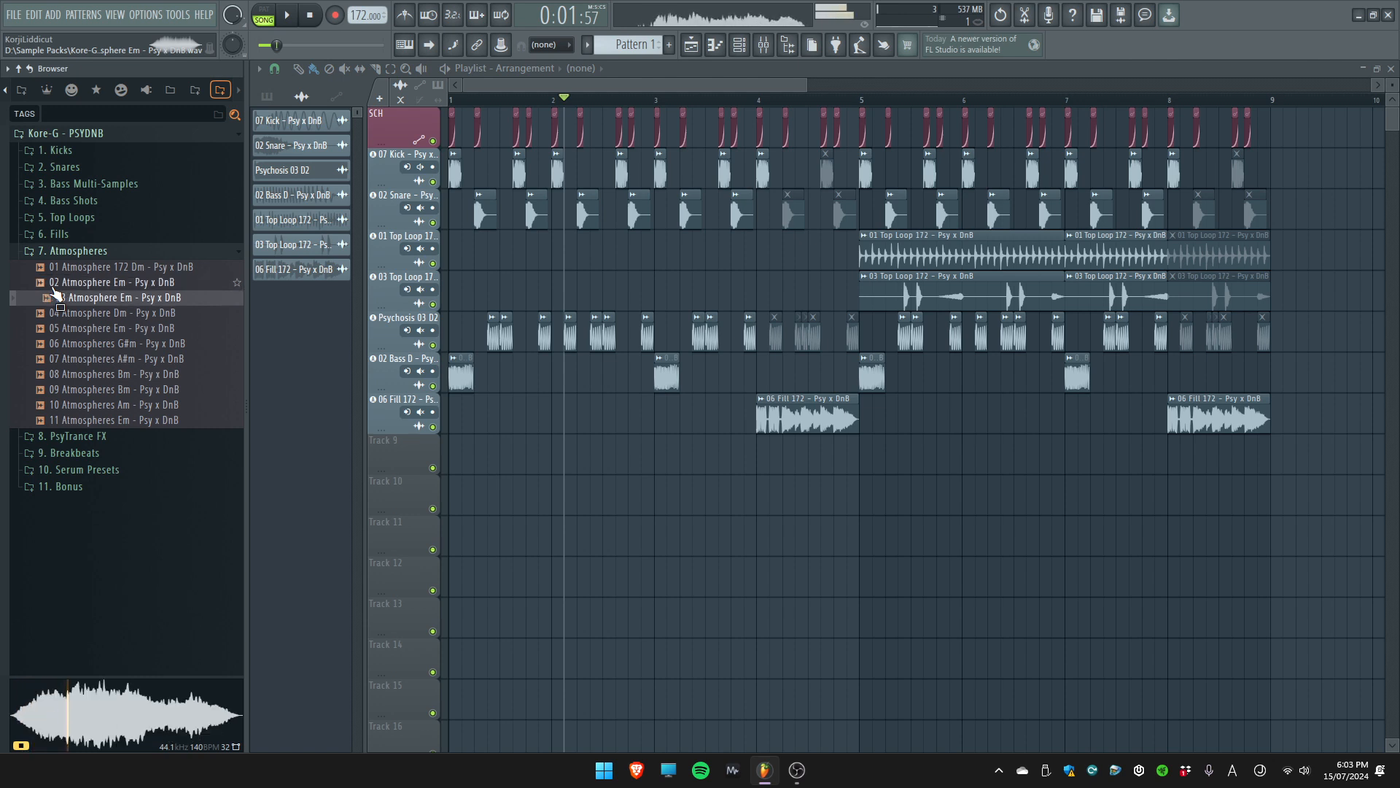
{"action": "left_click", "coordinate": [110, 313]}
{"action": "left_click", "coordinate": [87, 328]}
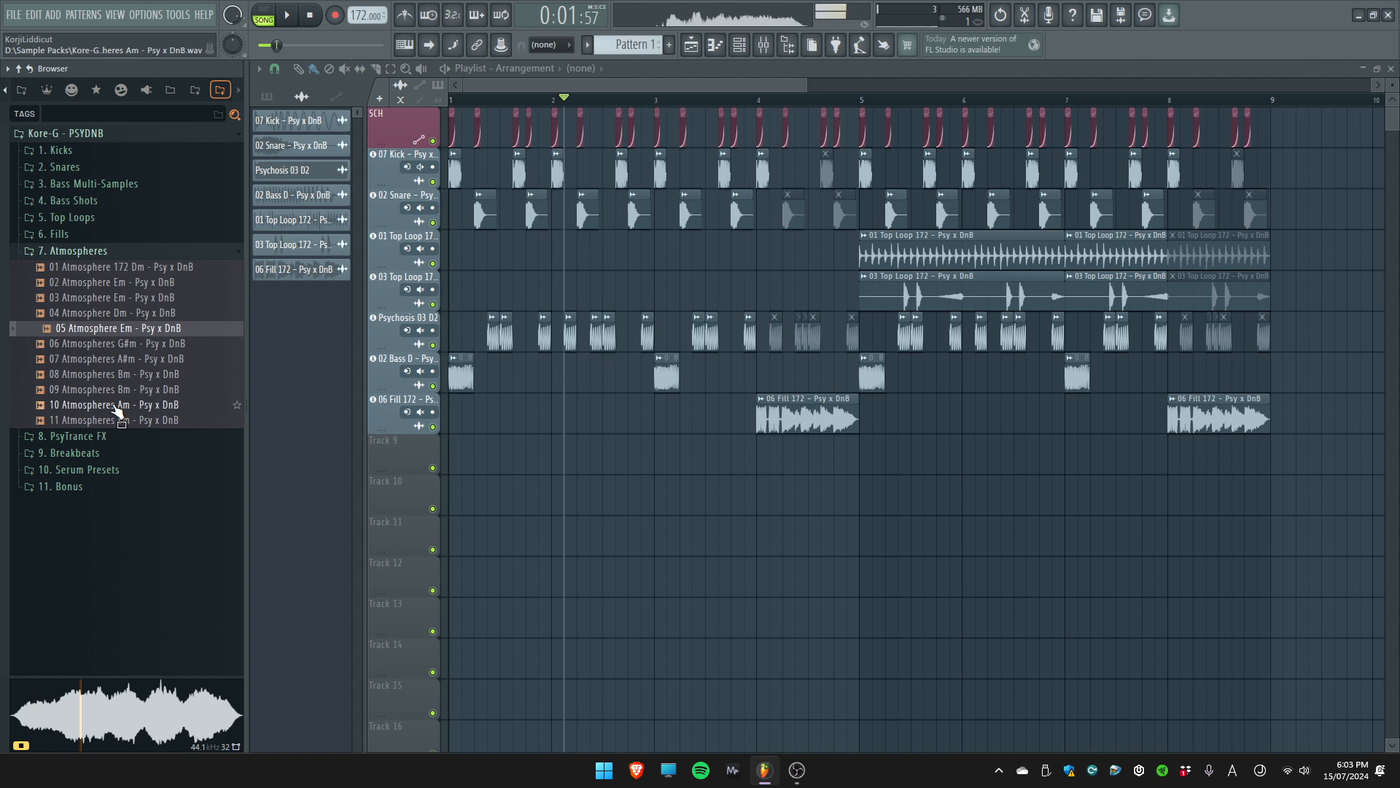
{"action": "left_click", "coordinate": [102, 343]}
{"action": "left_click", "coordinate": [111, 359]}
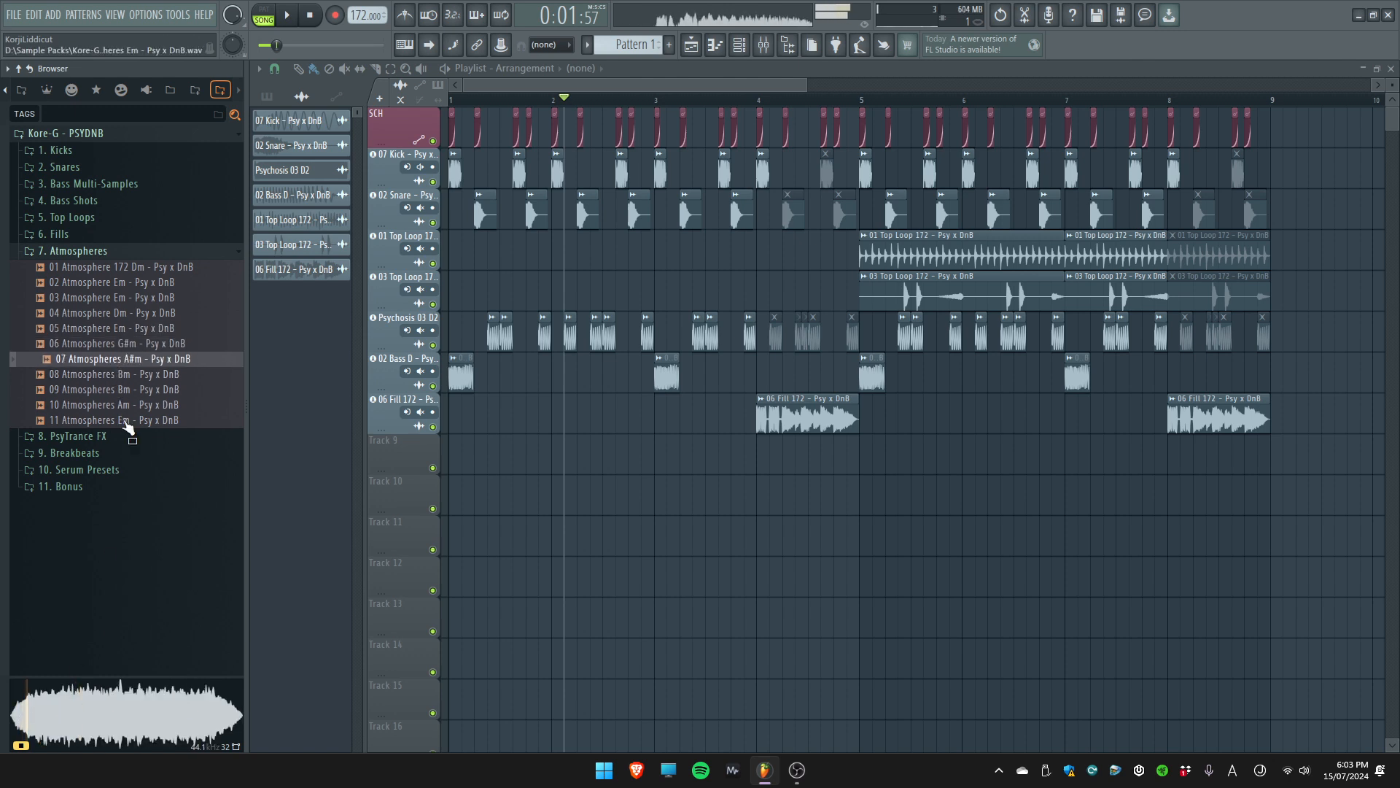
{"action": "left_click", "coordinate": [109, 374]}
{"action": "left_click", "coordinate": [113, 391]}
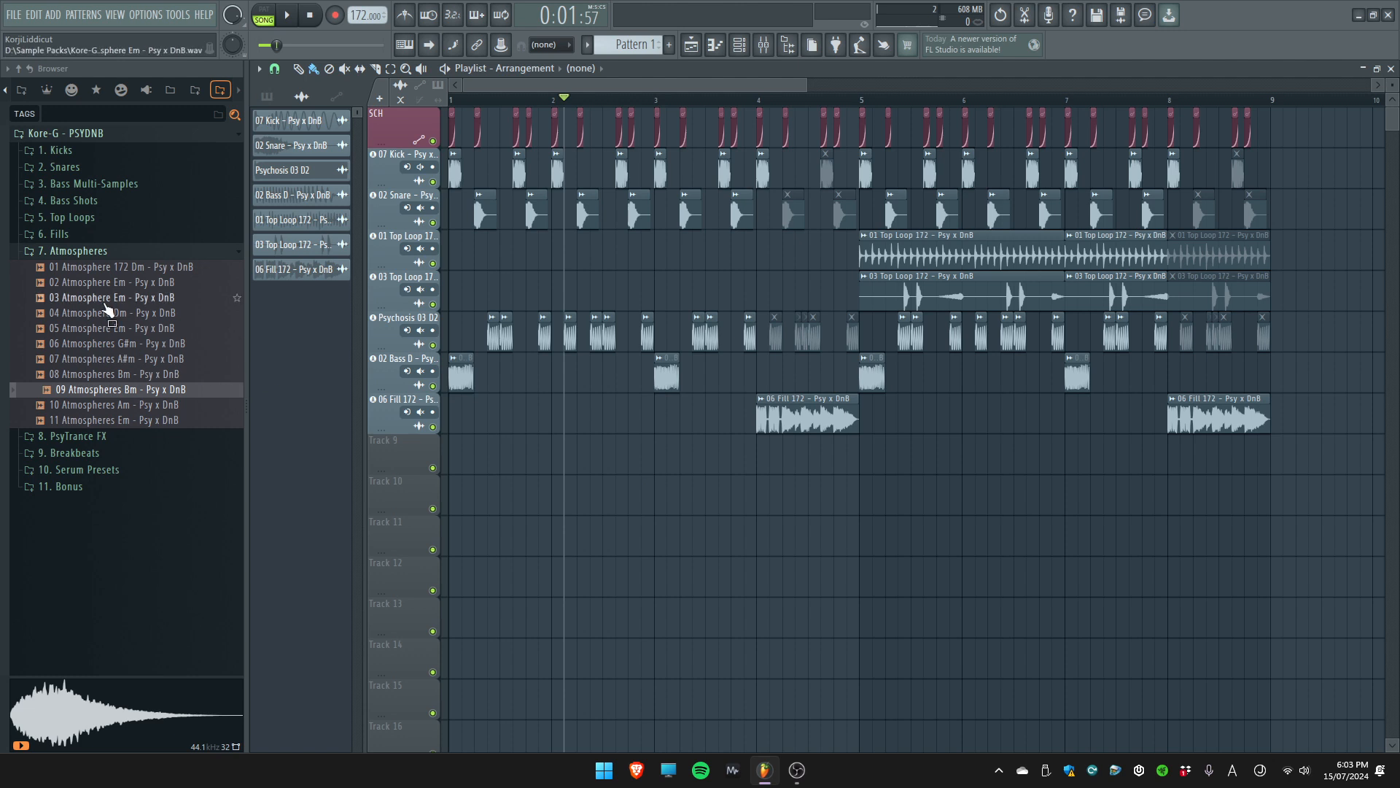
Add 04 Atmosphere Dm to Track 9 as an audio track and close its channel settings
{"action": "left_click_drag", "start_coordinate": [102, 314], "coordinate": [405, 454]}
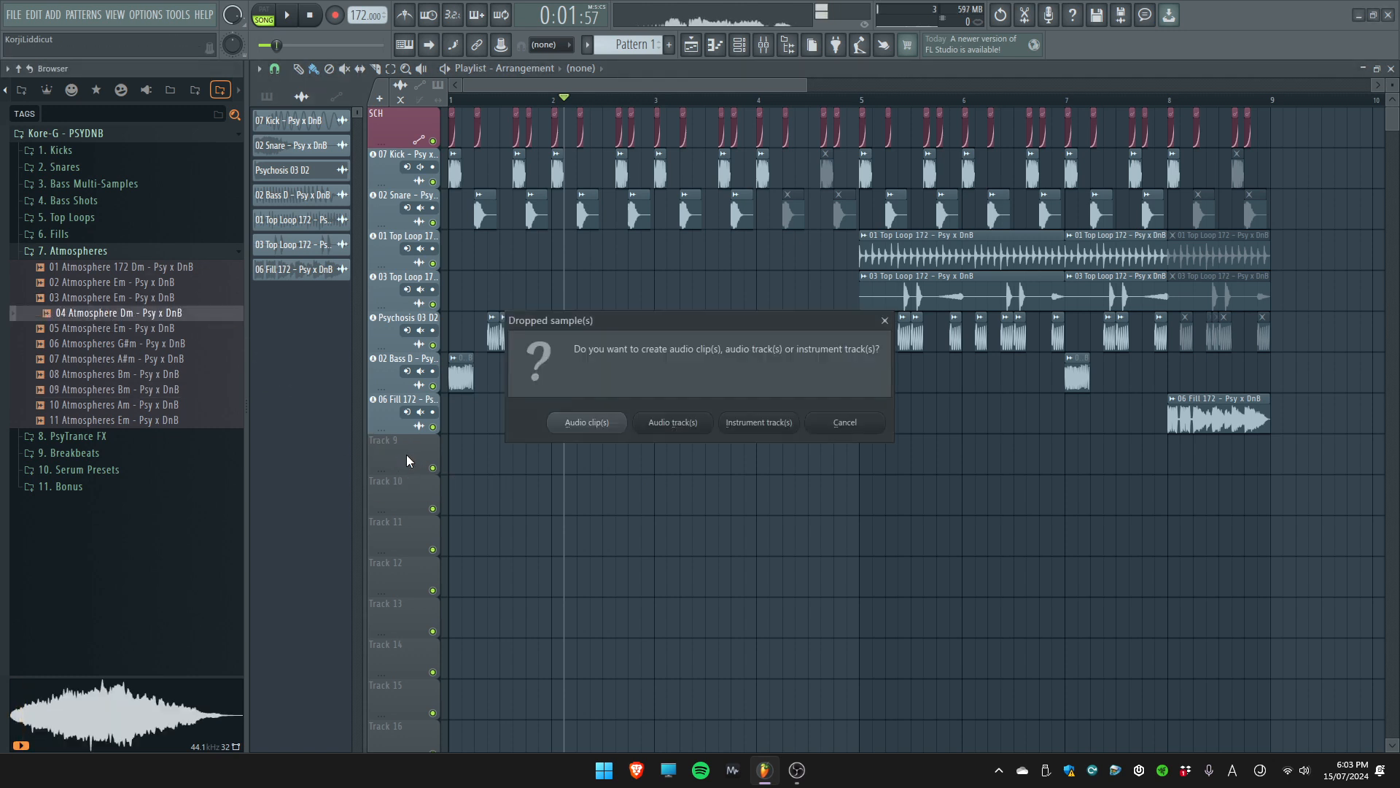
{"action": "left_click", "coordinate": [651, 425]}
{"action": "left_click_drag", "start_coordinate": [321, 152], "coordinate": [704, 239]}
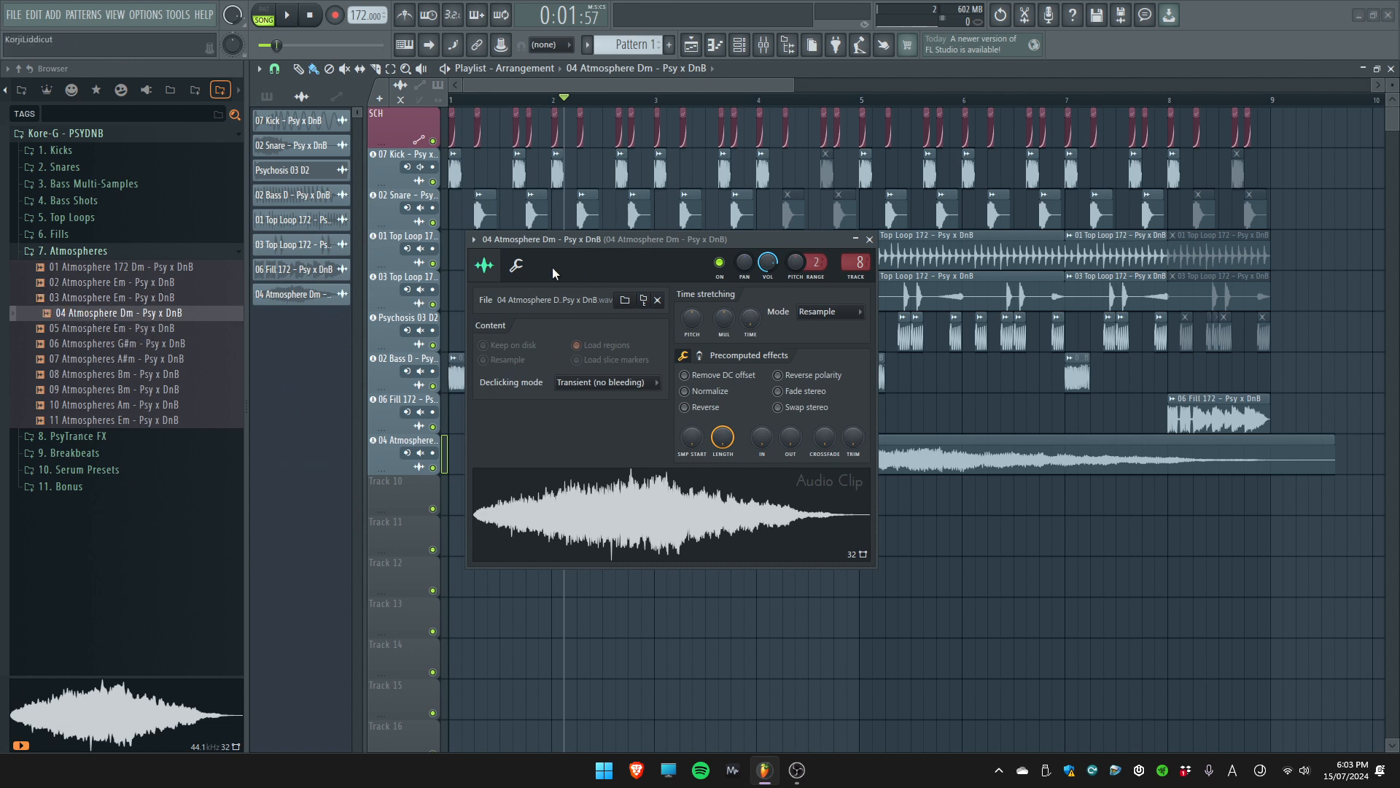
{"action": "key", "text": "Escape"}
Trim the 04 Atmosphere Dm clip to bar 2 only and give it a fade-in of about 1.19 seconds
{"action": "left_click_drag", "start_coordinate": [736, 475], "coordinate": [622, 470]}
{"action": "scroll", "coordinate": [631, 464], "scroll_direction": "up", "scroll_amount": 2}
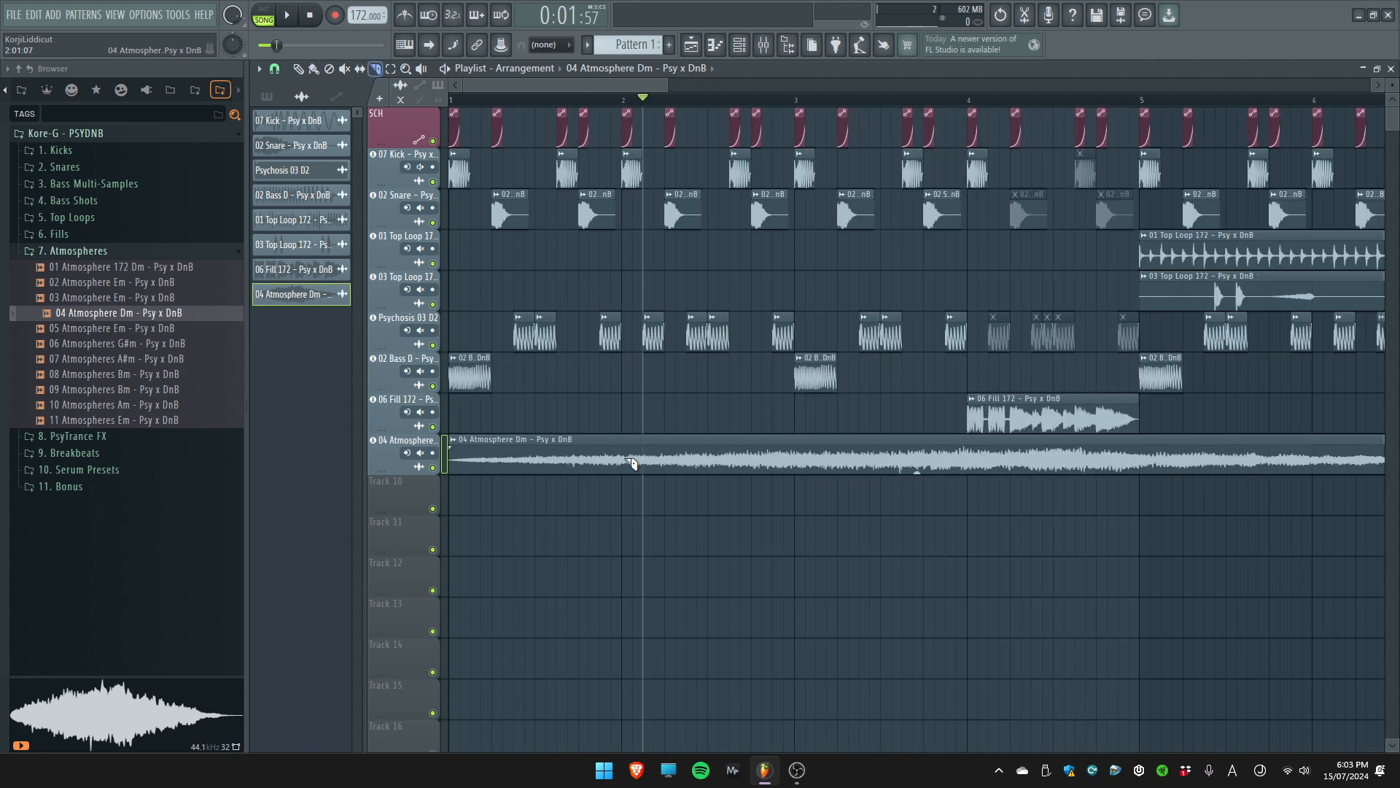
{"action": "right_click", "coordinate": [582, 451]}
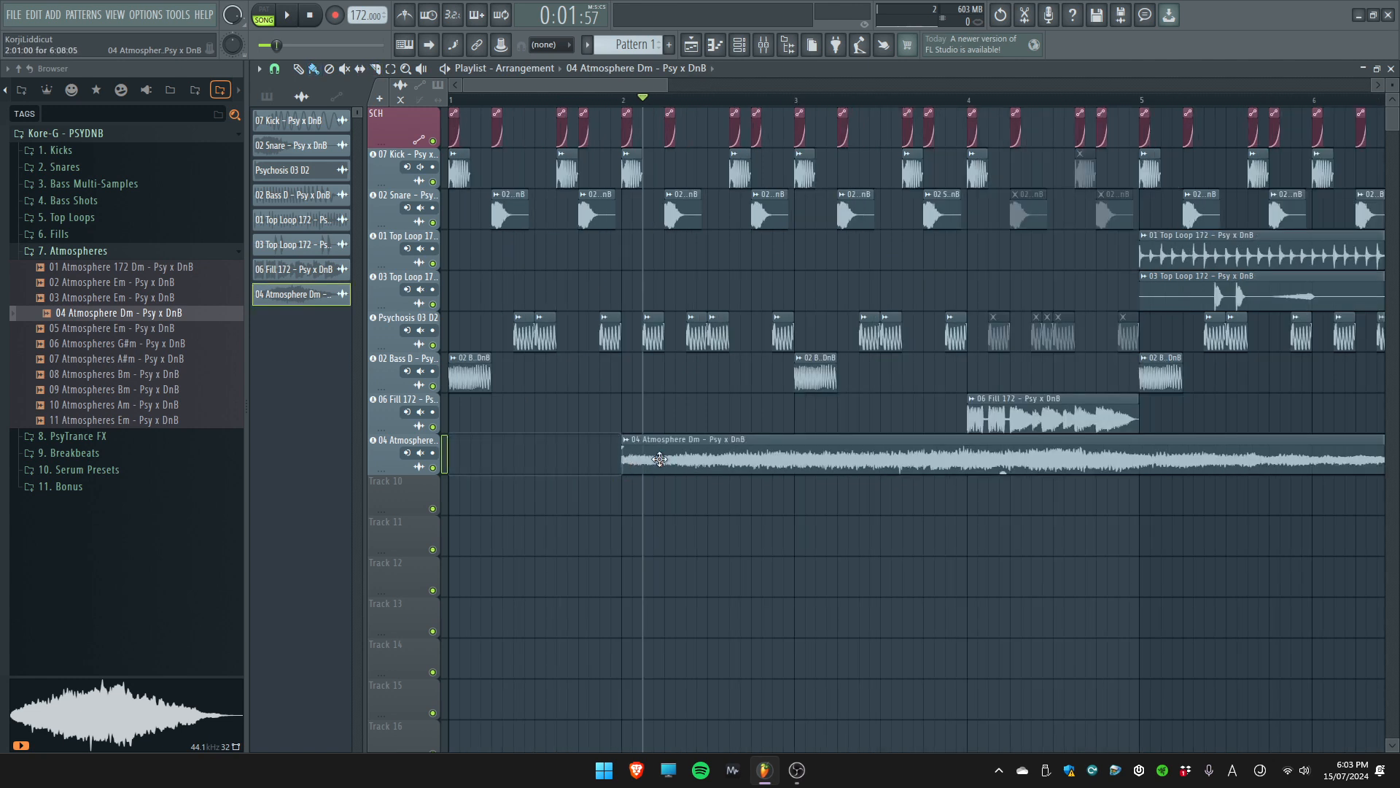
{"action": "right_click", "coordinate": [808, 461]}
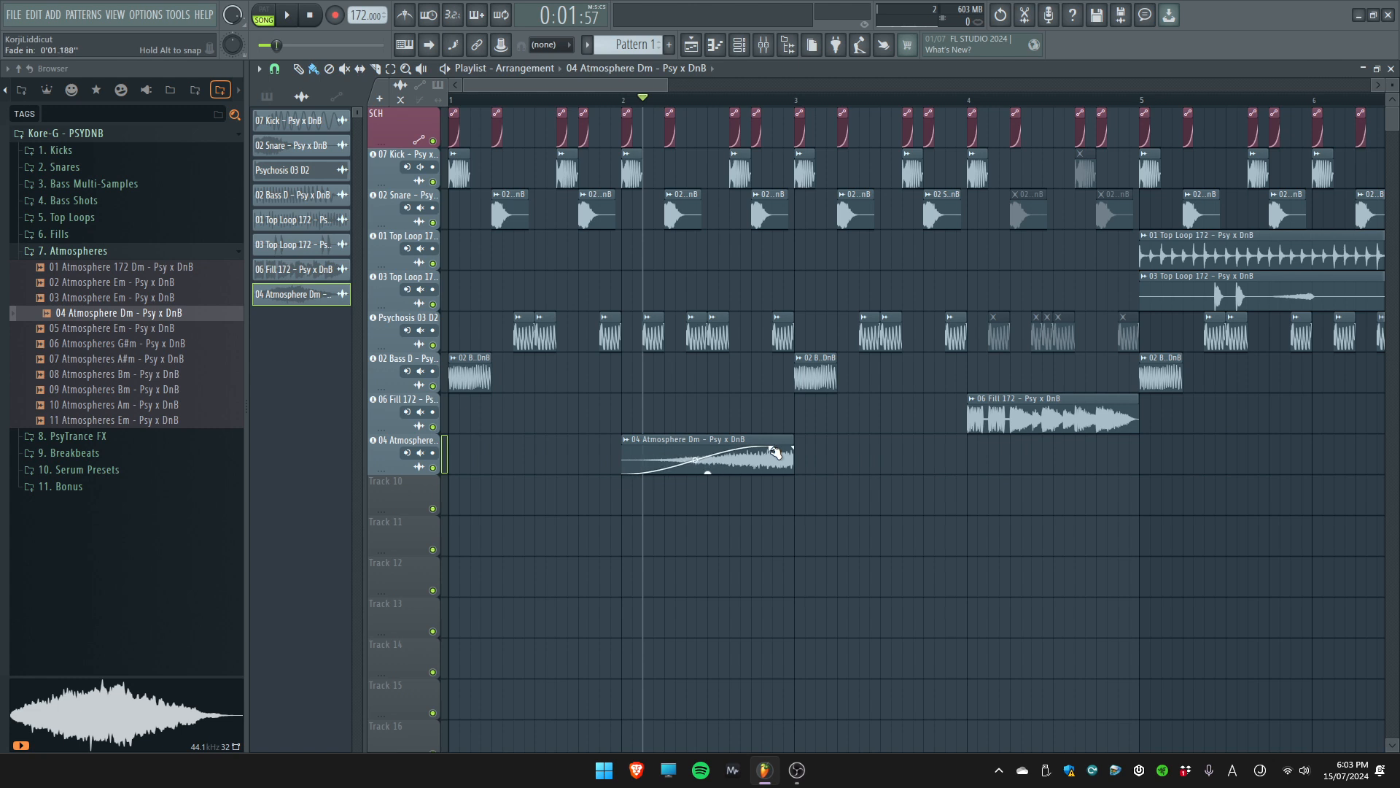
Lower the 04 Atmosphere Dm channel volume and play the arrangement from bar 2
{"action": "double_click", "coordinate": [766, 458]}
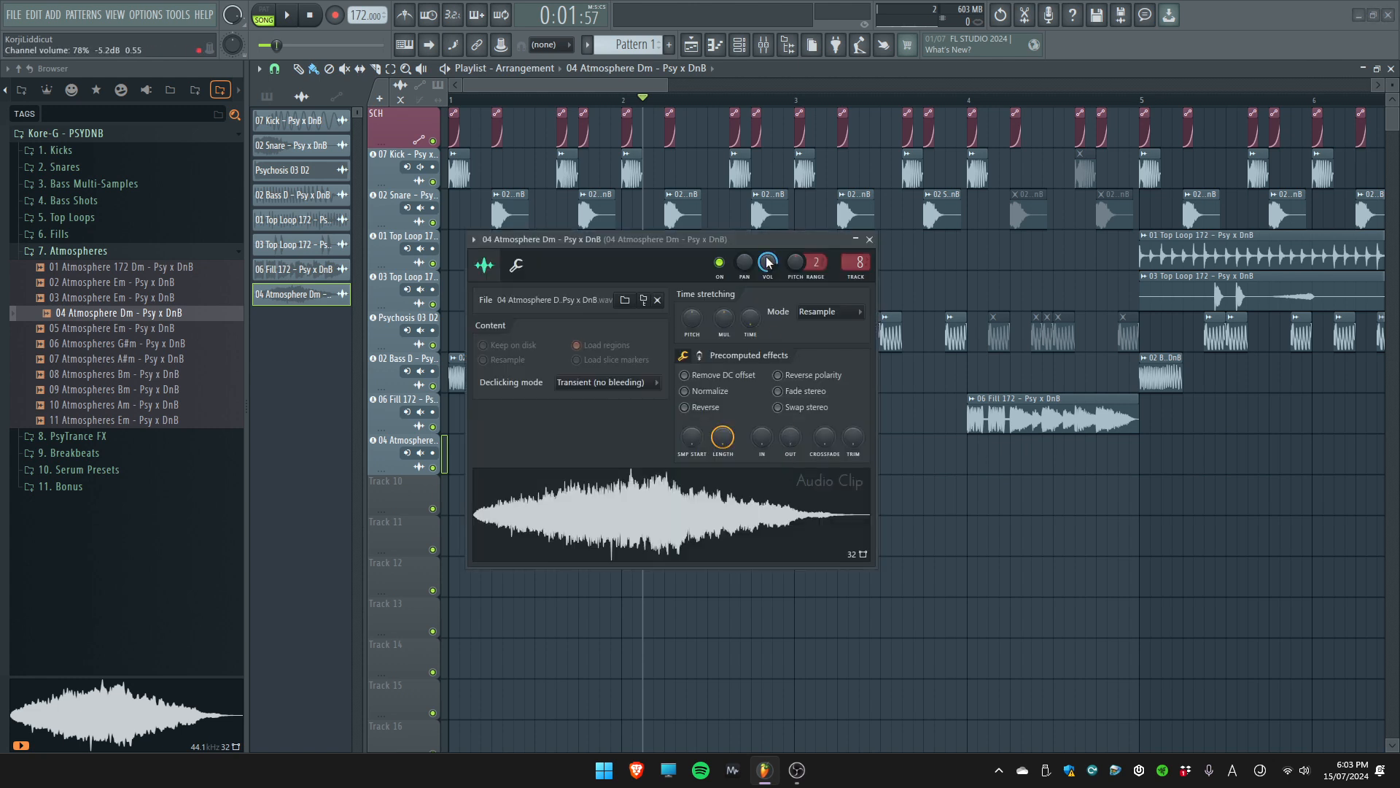
{"action": "key", "text": "Escape"}
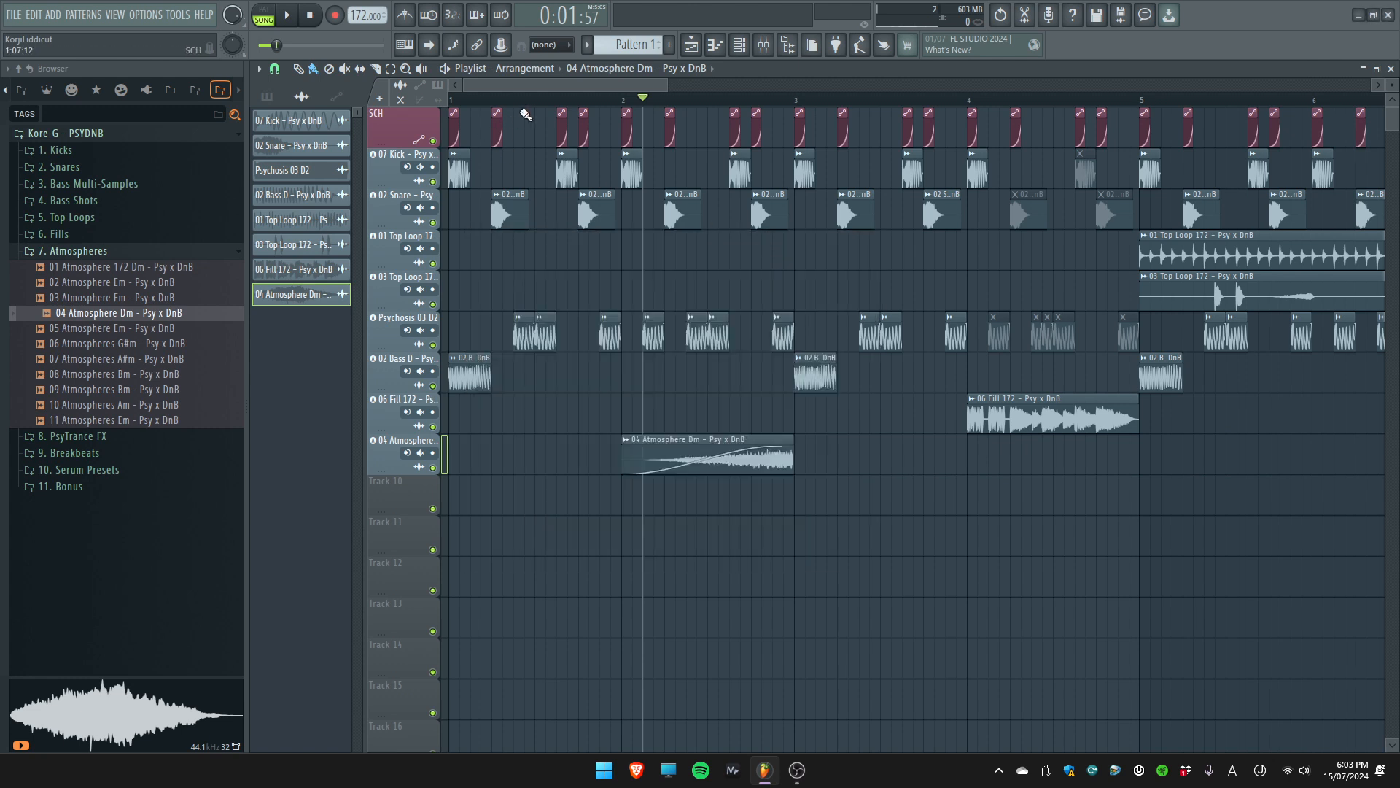
{"action": "key", "text": "space"}
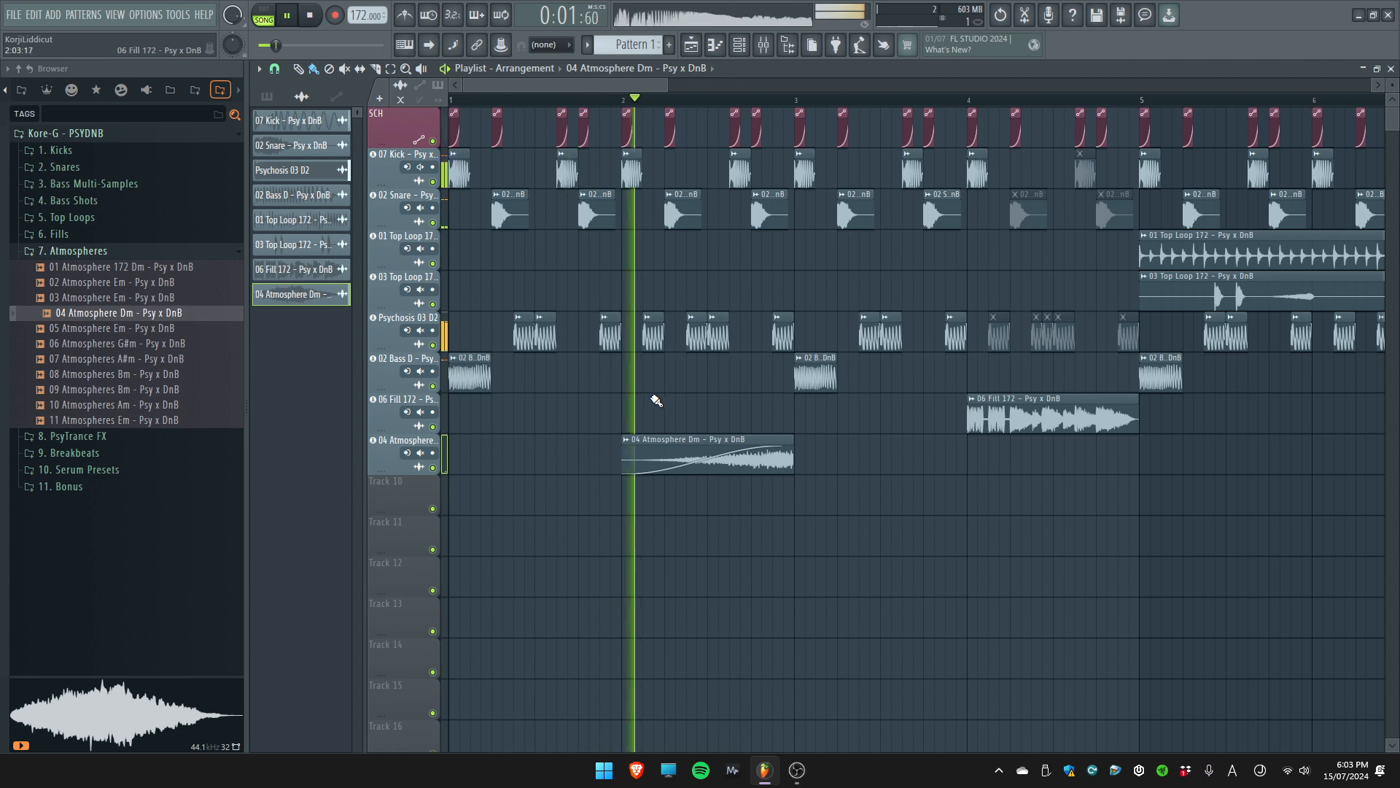
Place a copy of the 04 Atmosphere Dm clip at bar 6, review its channel settings and stop playback
{"action": "scroll", "coordinate": [658, 404], "scroll_direction": "down", "scroll_amount": 3}
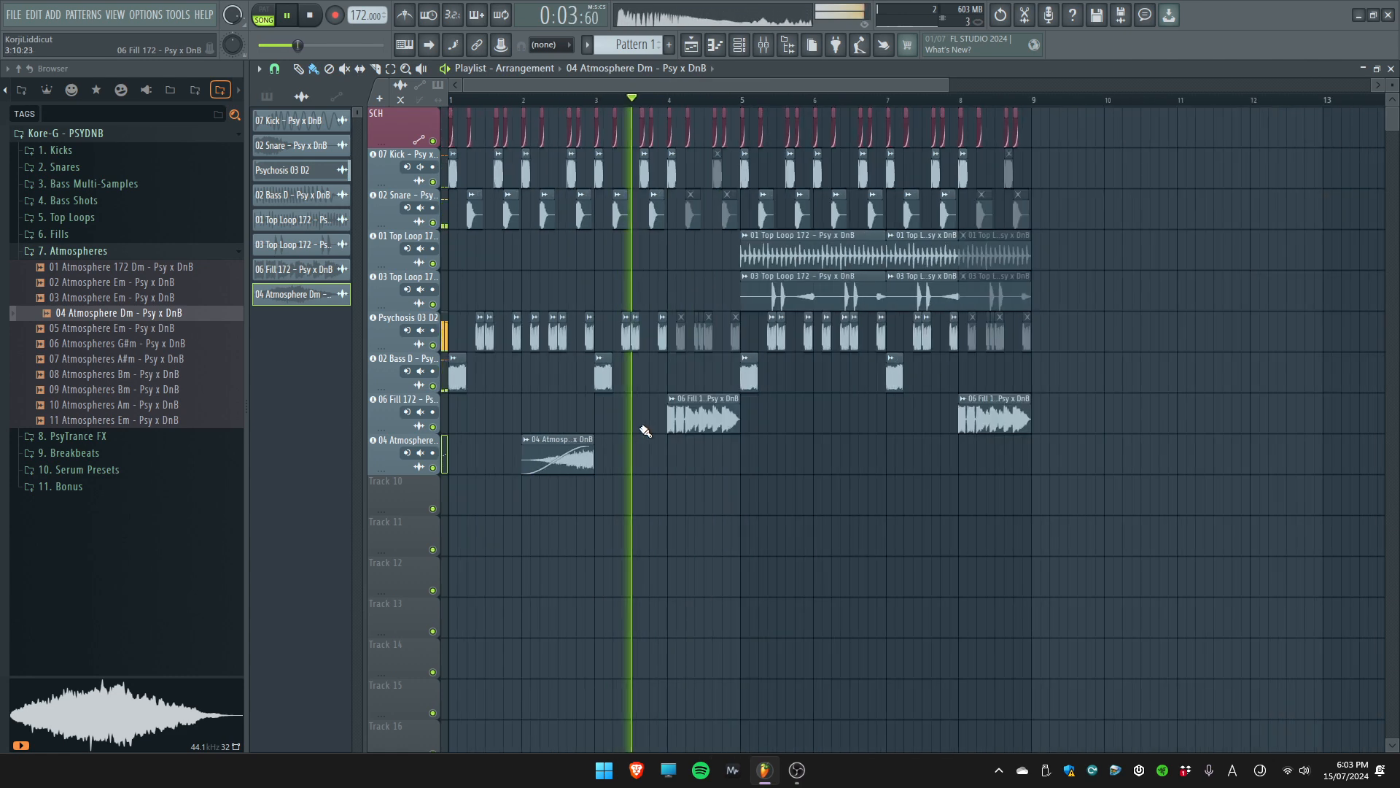
{"action": "left_click", "coordinate": [821, 457]}
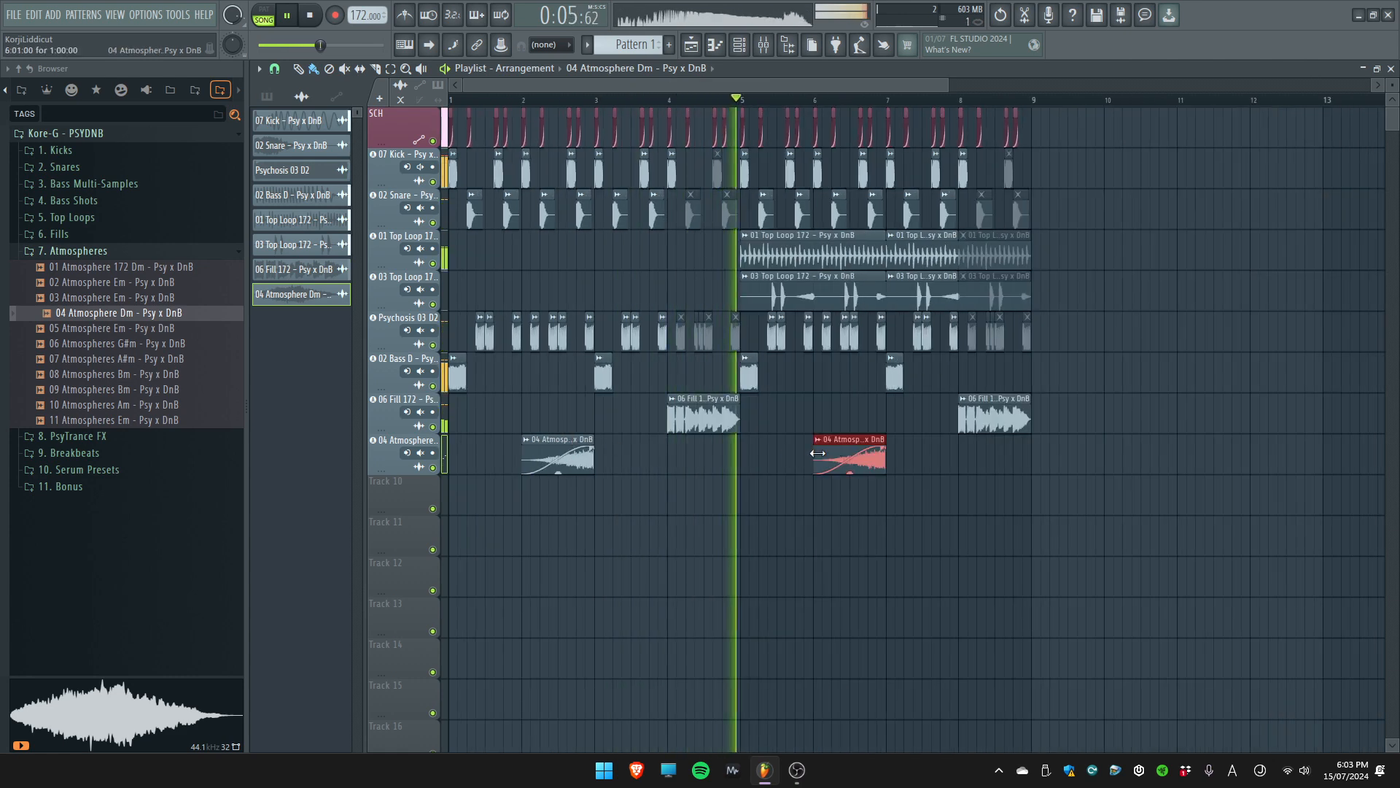
{"action": "double_click", "coordinate": [873, 464]}
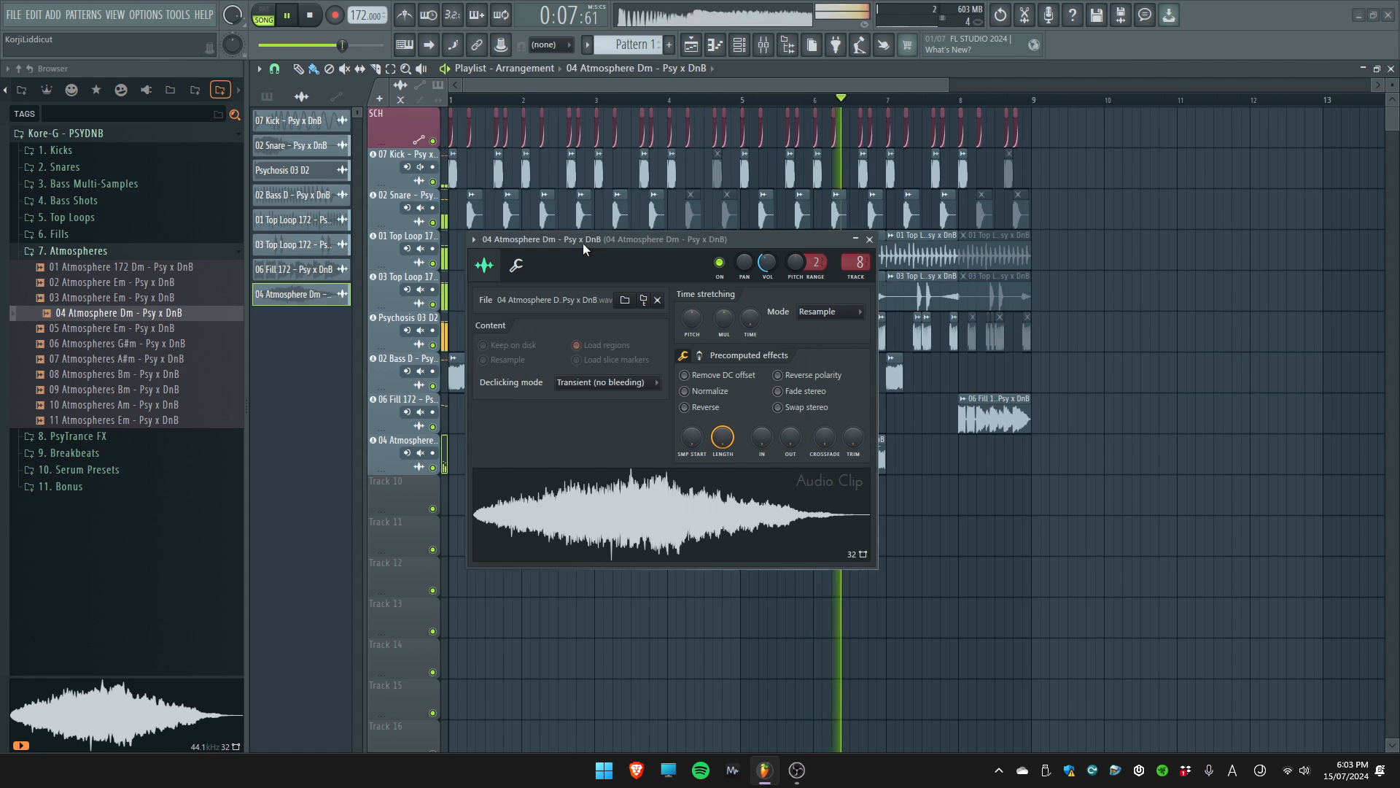
{"action": "key", "text": "space"}
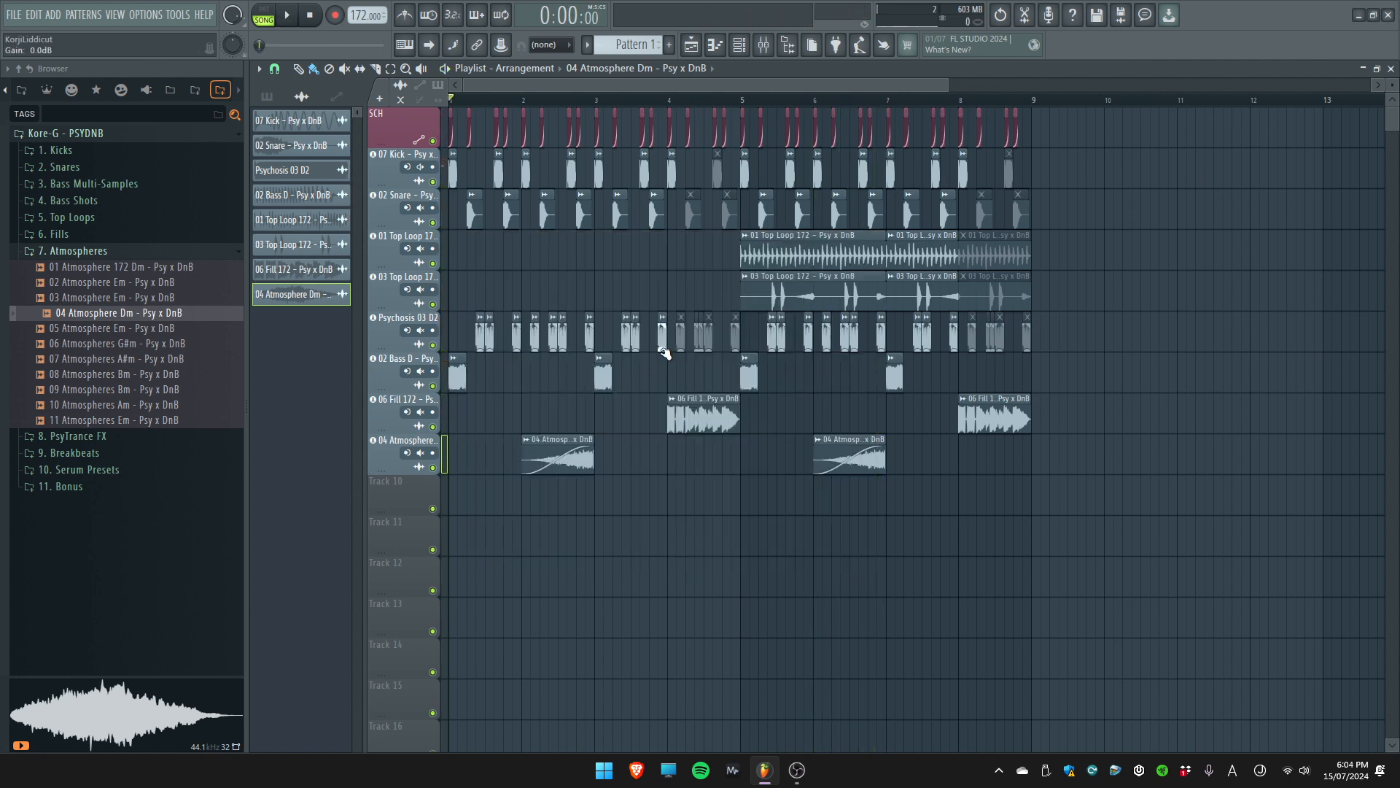
Place a different section of 04 Atmosphere Dm at bar 4, trim it to one bar with a fade-in, and copy it to bar 8
{"action": "left_click", "coordinate": [671, 456]}
{"action": "left_click_drag", "start_coordinate": [731, 452], "coordinate": [1036, 452]}
{"action": "left_click", "coordinate": [772, 468]}
{"action": "key", "text": "b"}
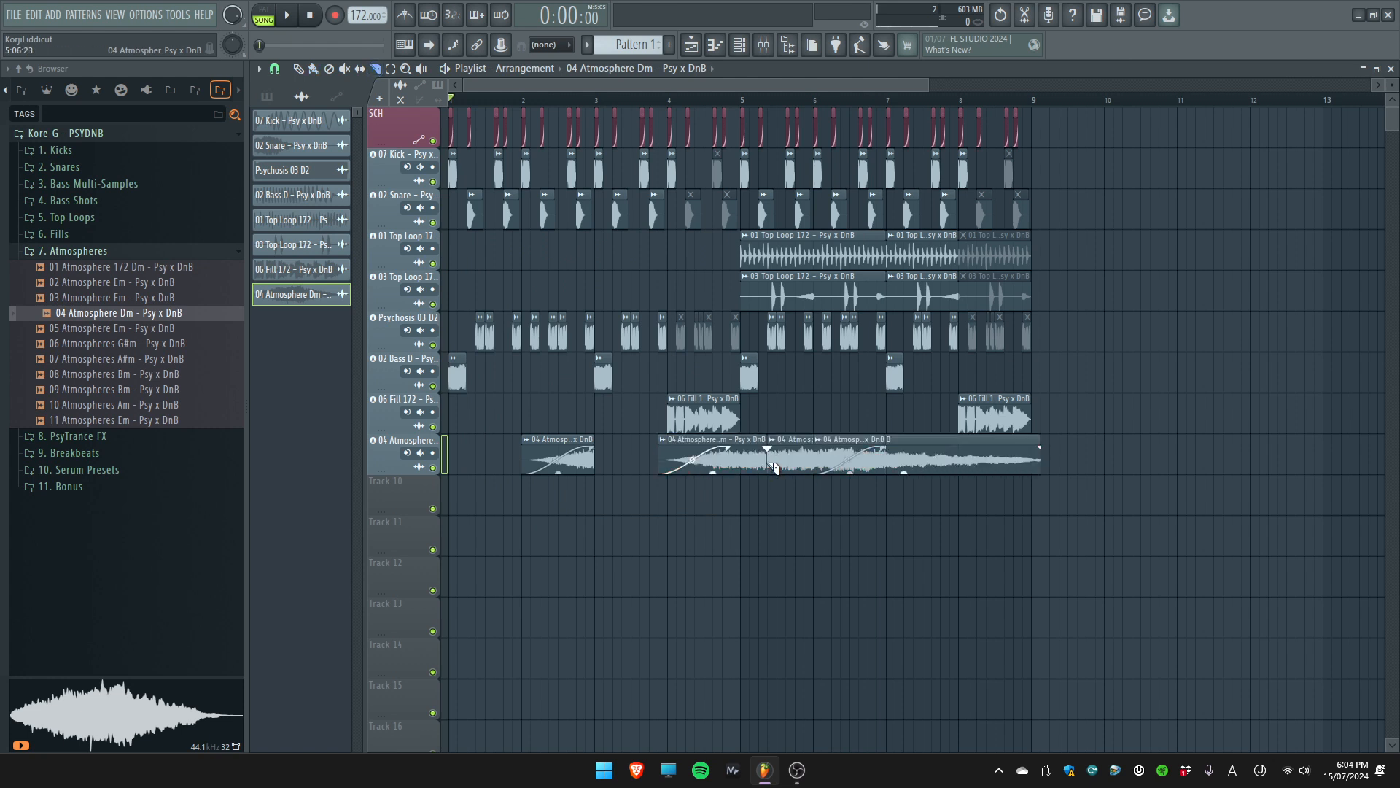
{"action": "right_click", "coordinate": [761, 462]}
{"action": "left_click_drag", "start_coordinate": [787, 461], "coordinate": [687, 462]}
{"action": "key", "text": "c"}
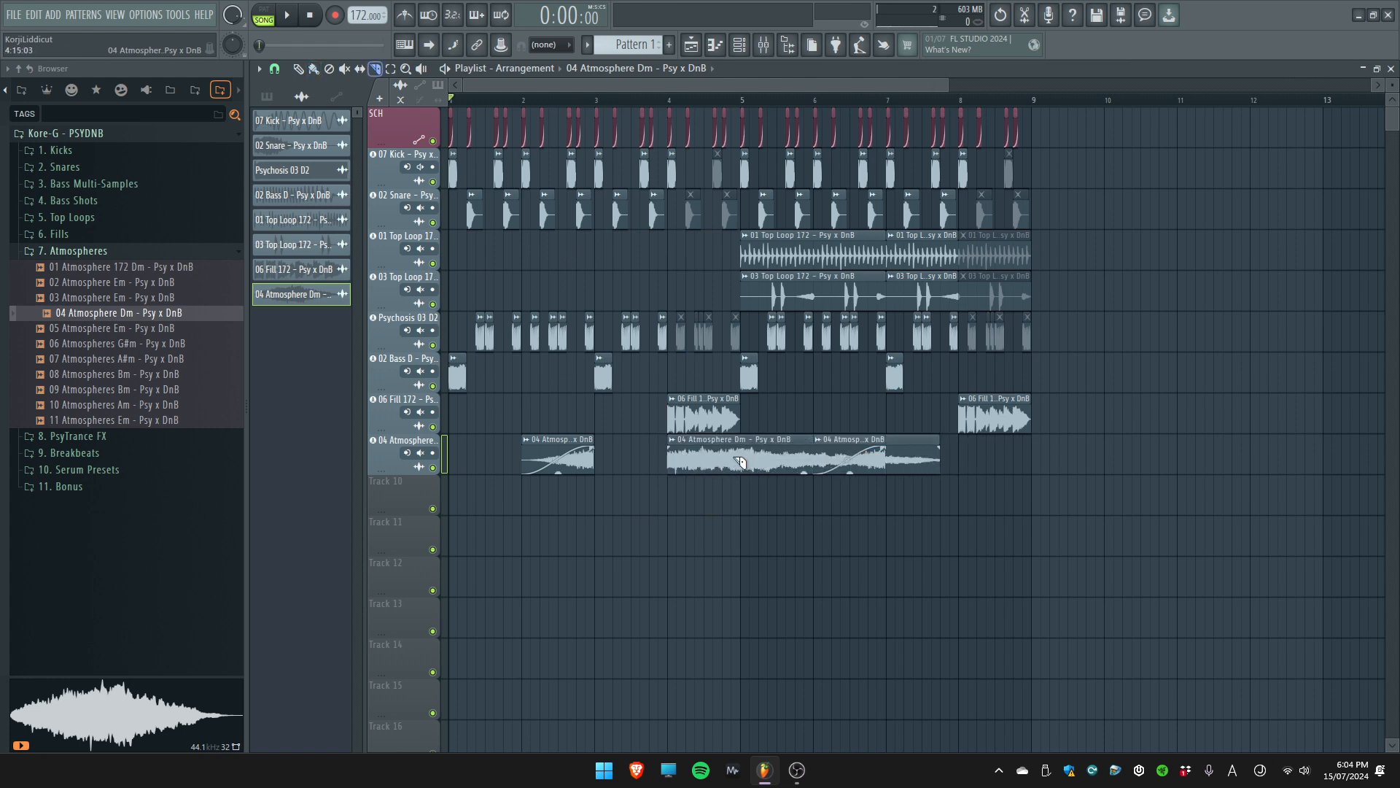
{"action": "right_click", "coordinate": [751, 454]}
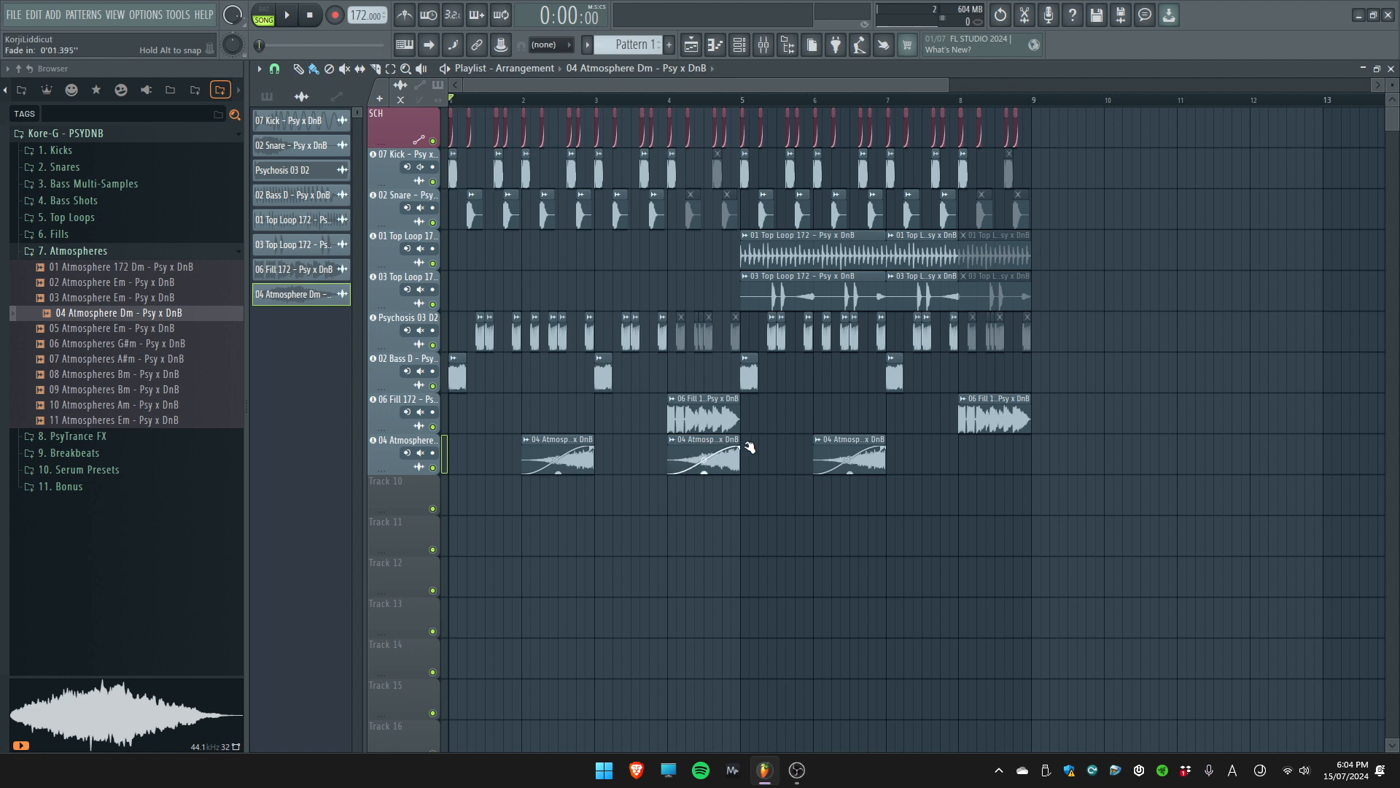
{"action": "left_click", "coordinate": [611, 105]}
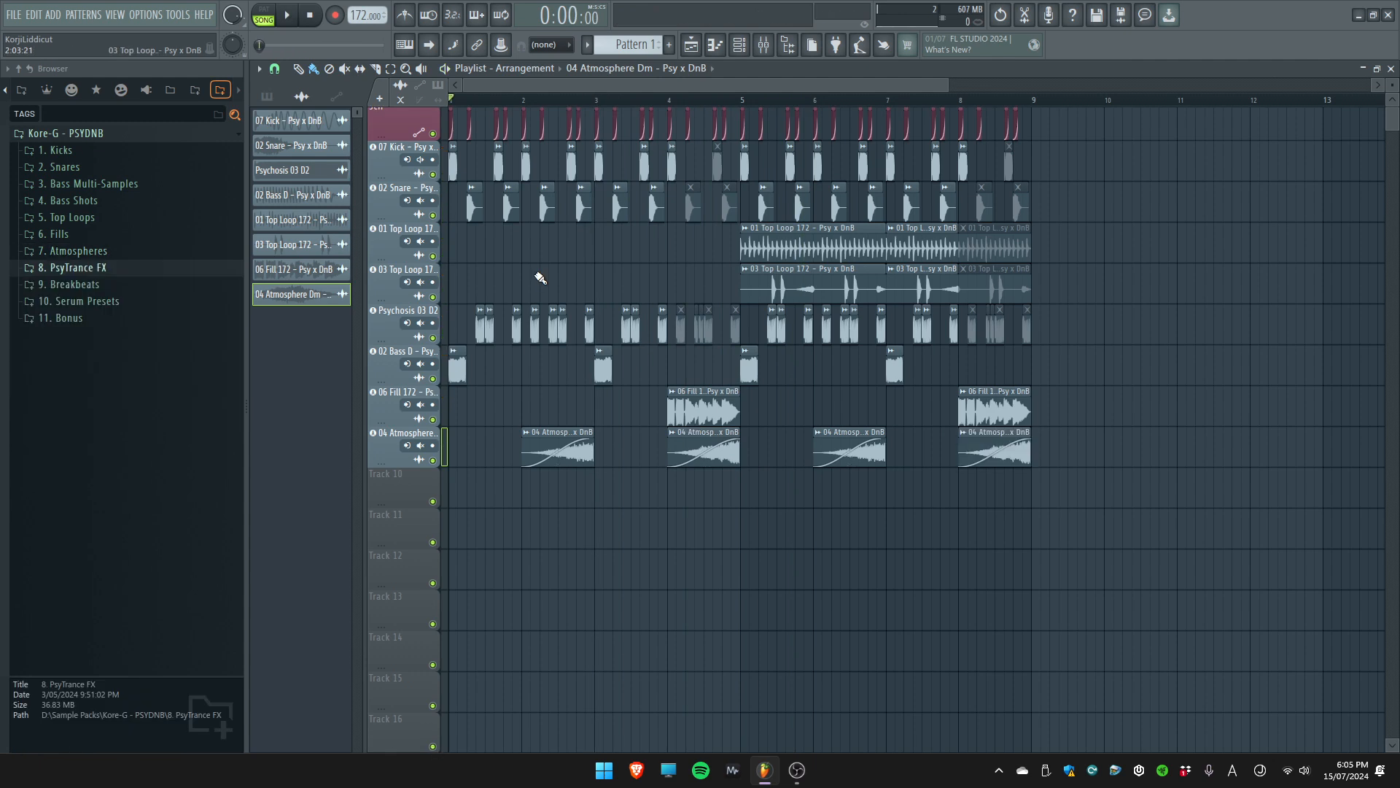
Open the 8. PsyTrance FX folder and audition Psy FX samples 01 to 05
{"action": "left_click", "coordinate": [131, 268]}
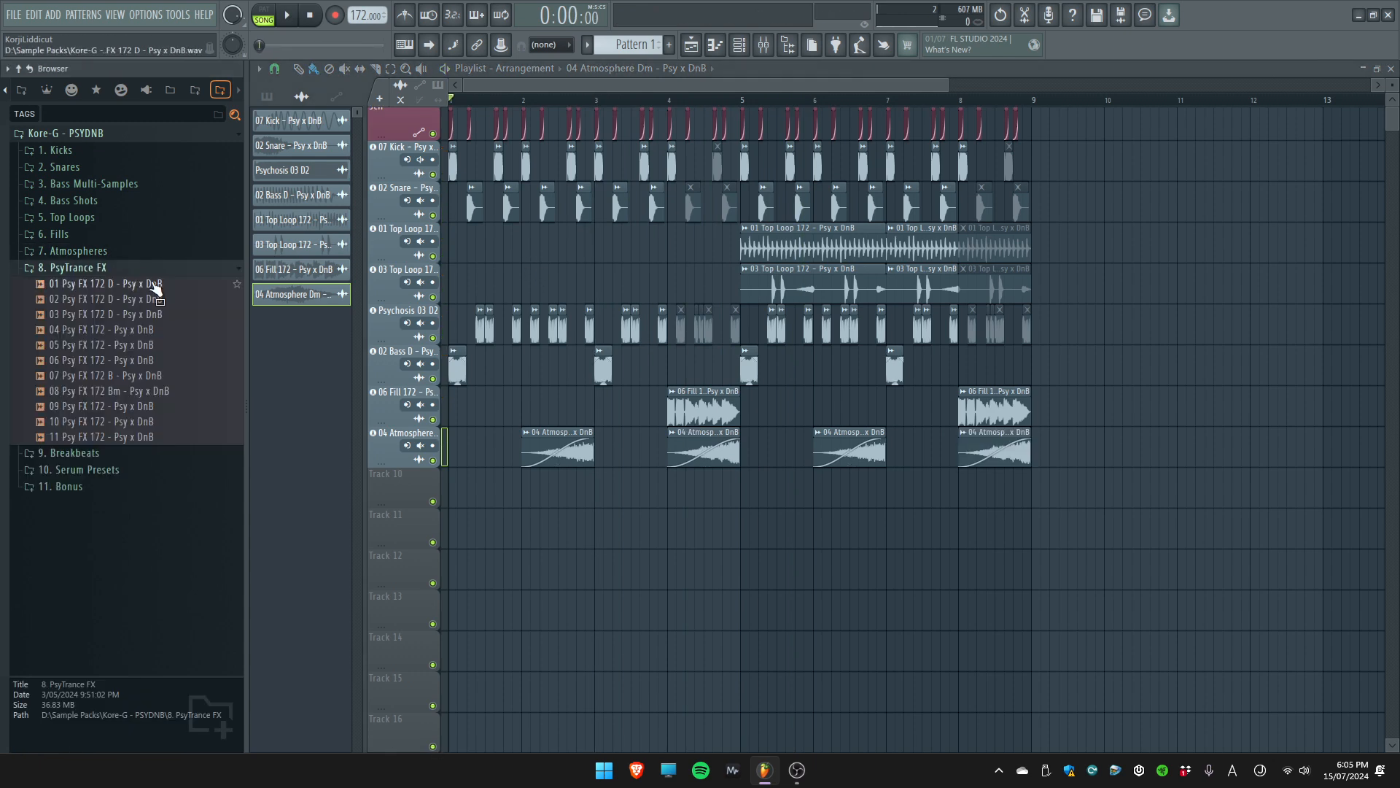
{"action": "scroll", "coordinate": [547, 271], "scroll_direction": "down", "scroll_amount": 3}
{"action": "scroll", "coordinate": [547, 271], "scroll_direction": "up", "scroll_amount": 3}
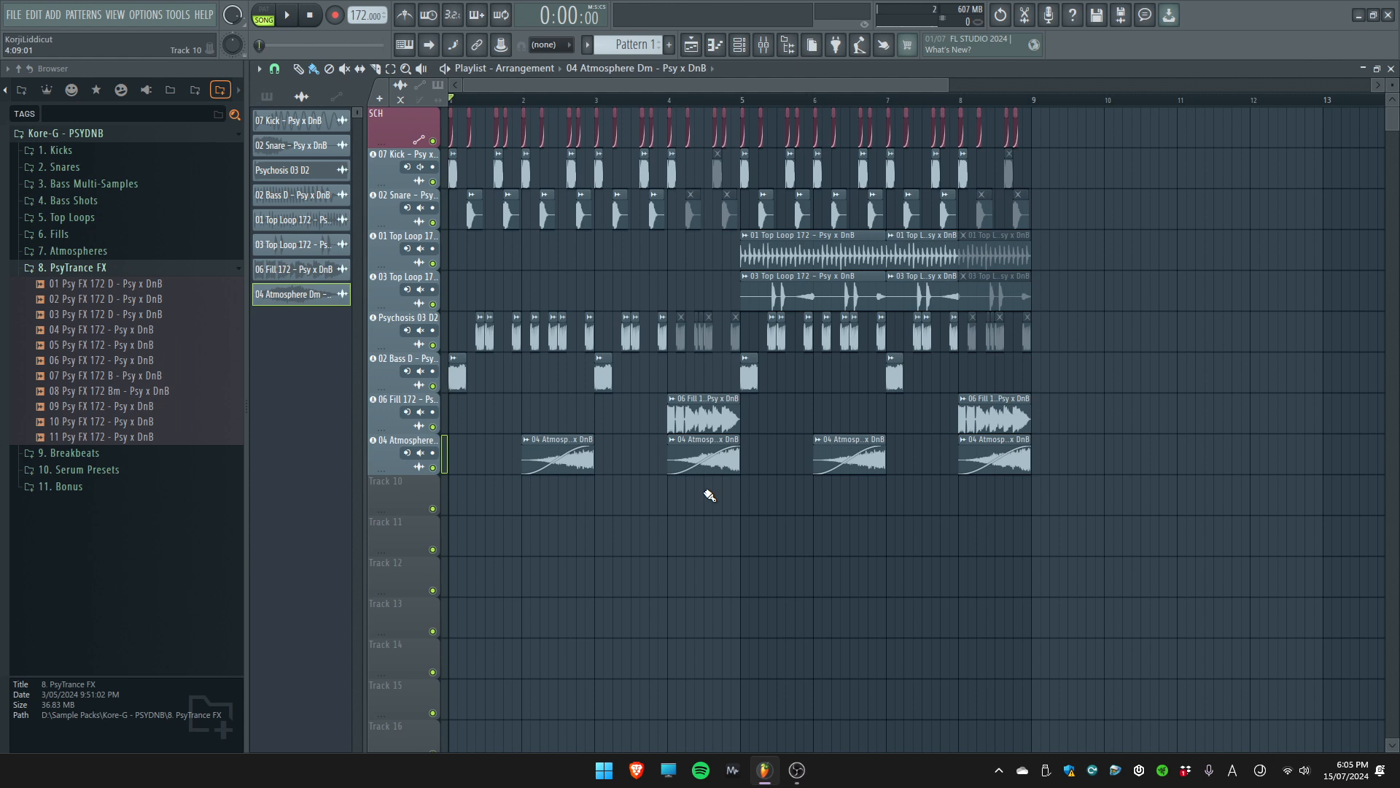
{"action": "left_click", "coordinate": [198, 286]}
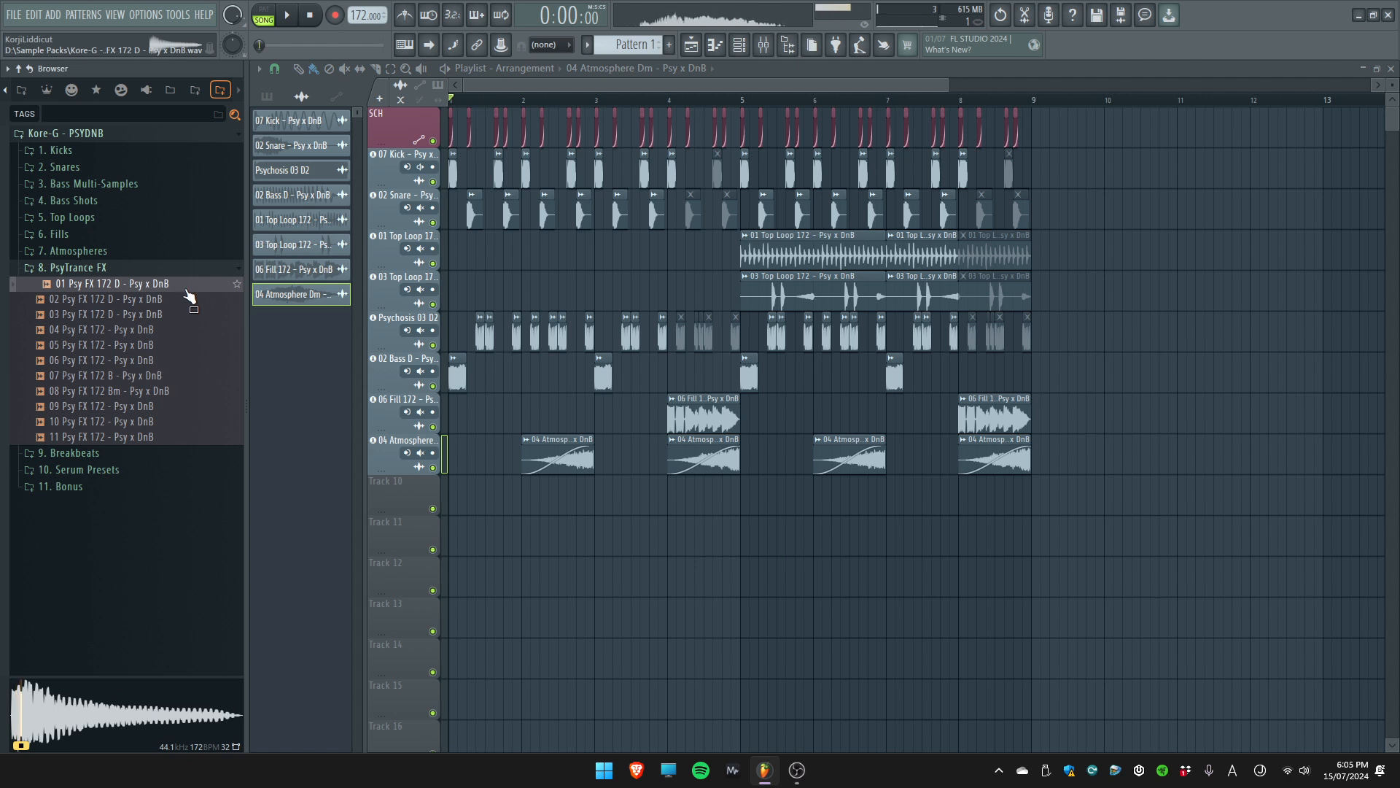
{"action": "left_click", "coordinate": [182, 301]}
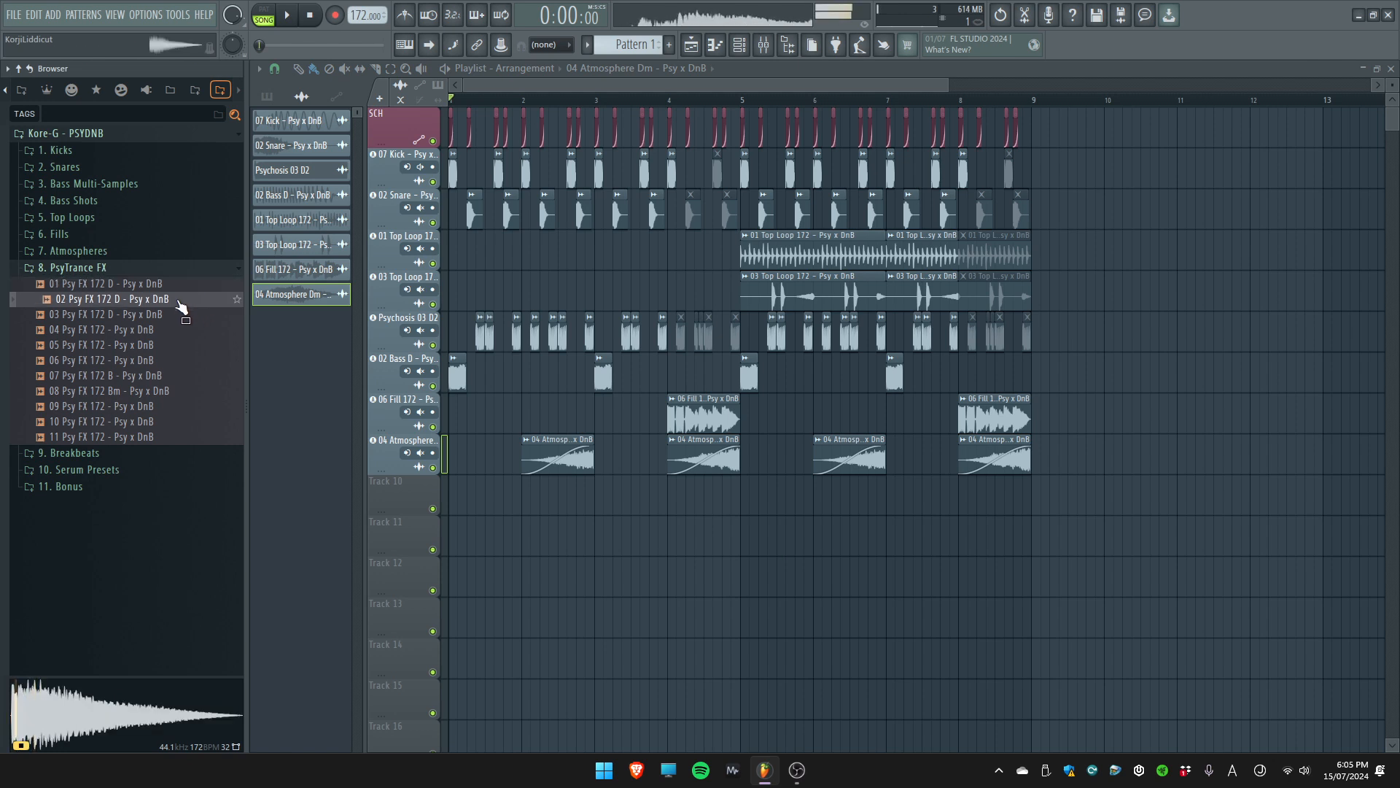
{"action": "left_click", "coordinate": [175, 316]}
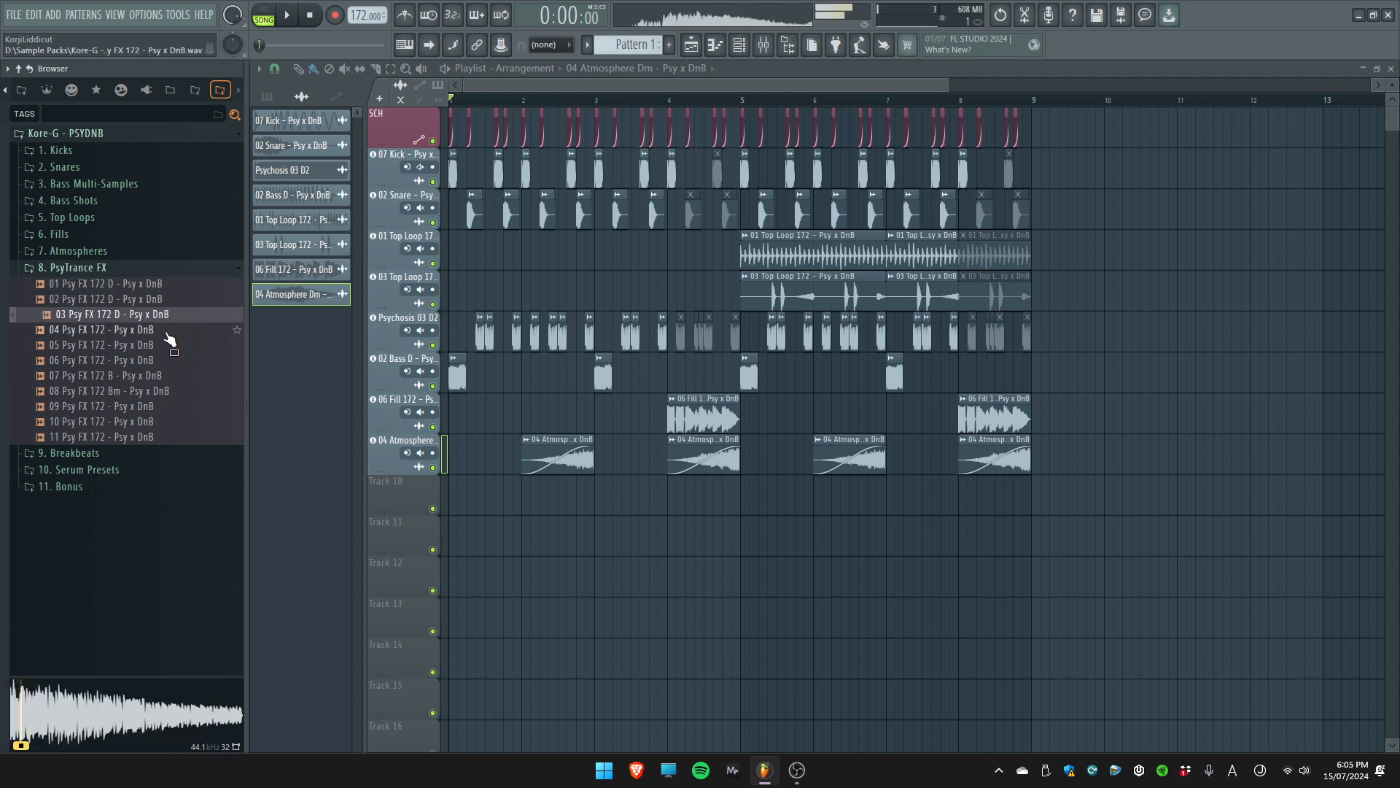
{"action": "left_click", "coordinate": [167, 332]}
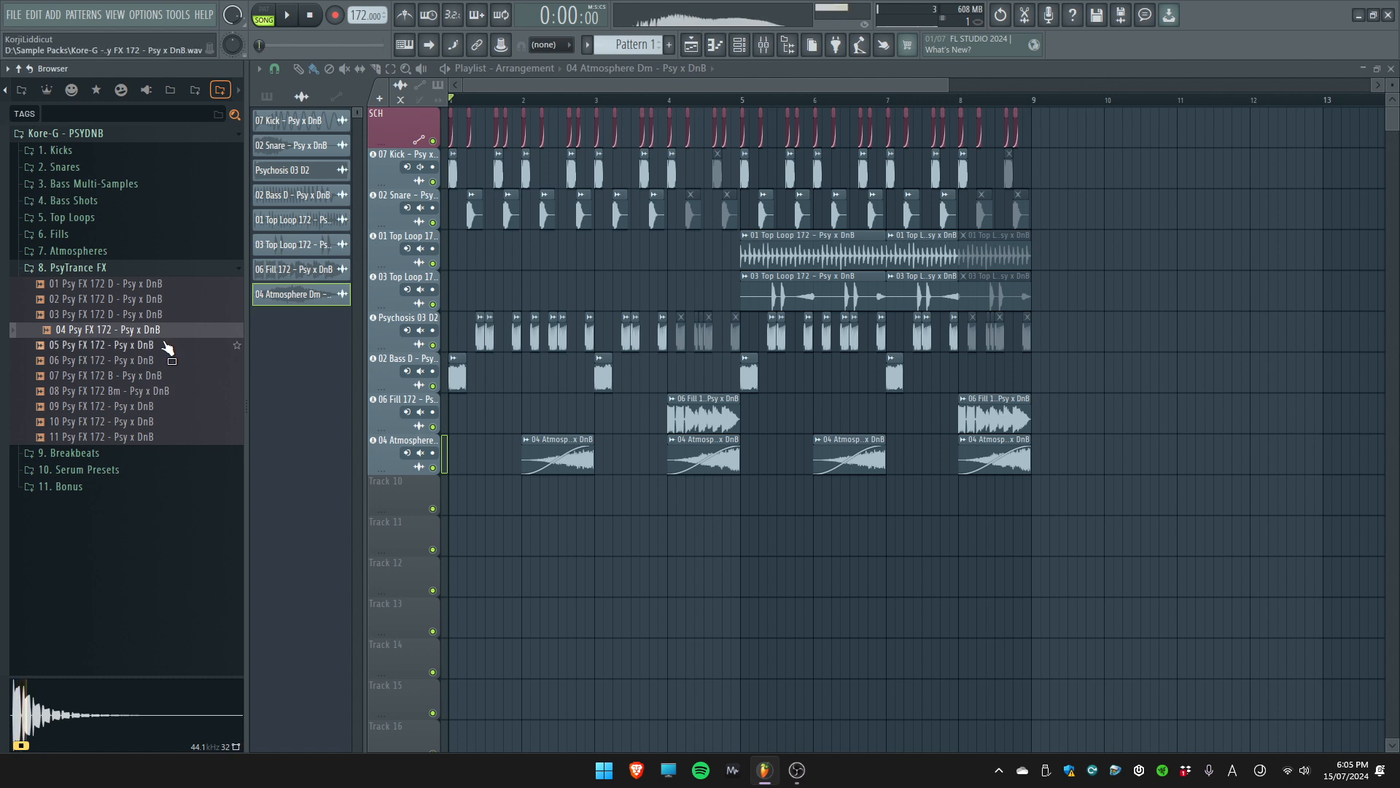
{"action": "left_click", "coordinate": [163, 346]}
Add 06 Psy FX 172 to Track 10 as an audio track starting at bar 1, and review its channel settings
{"action": "left_click", "coordinate": [159, 362]}
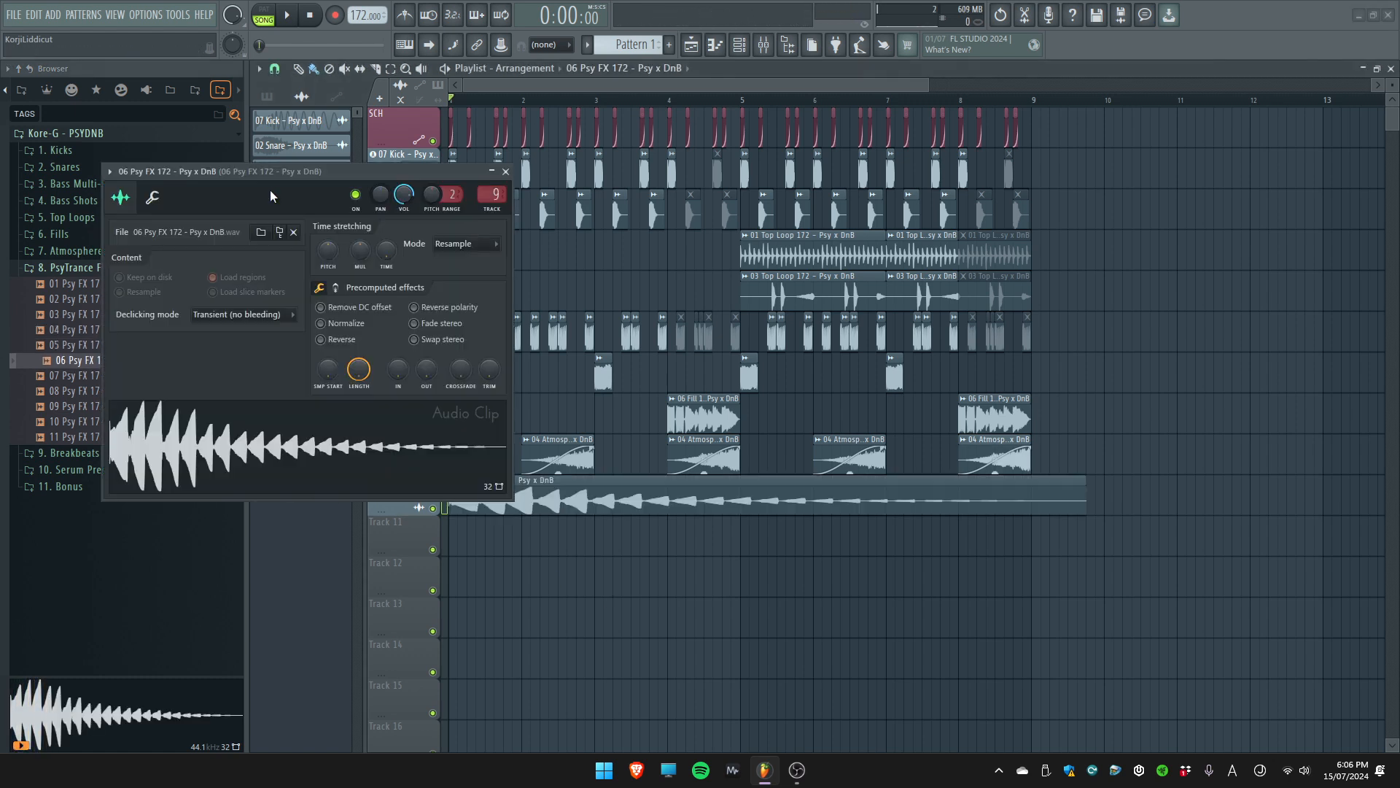
{"action": "key", "text": "Escape"}
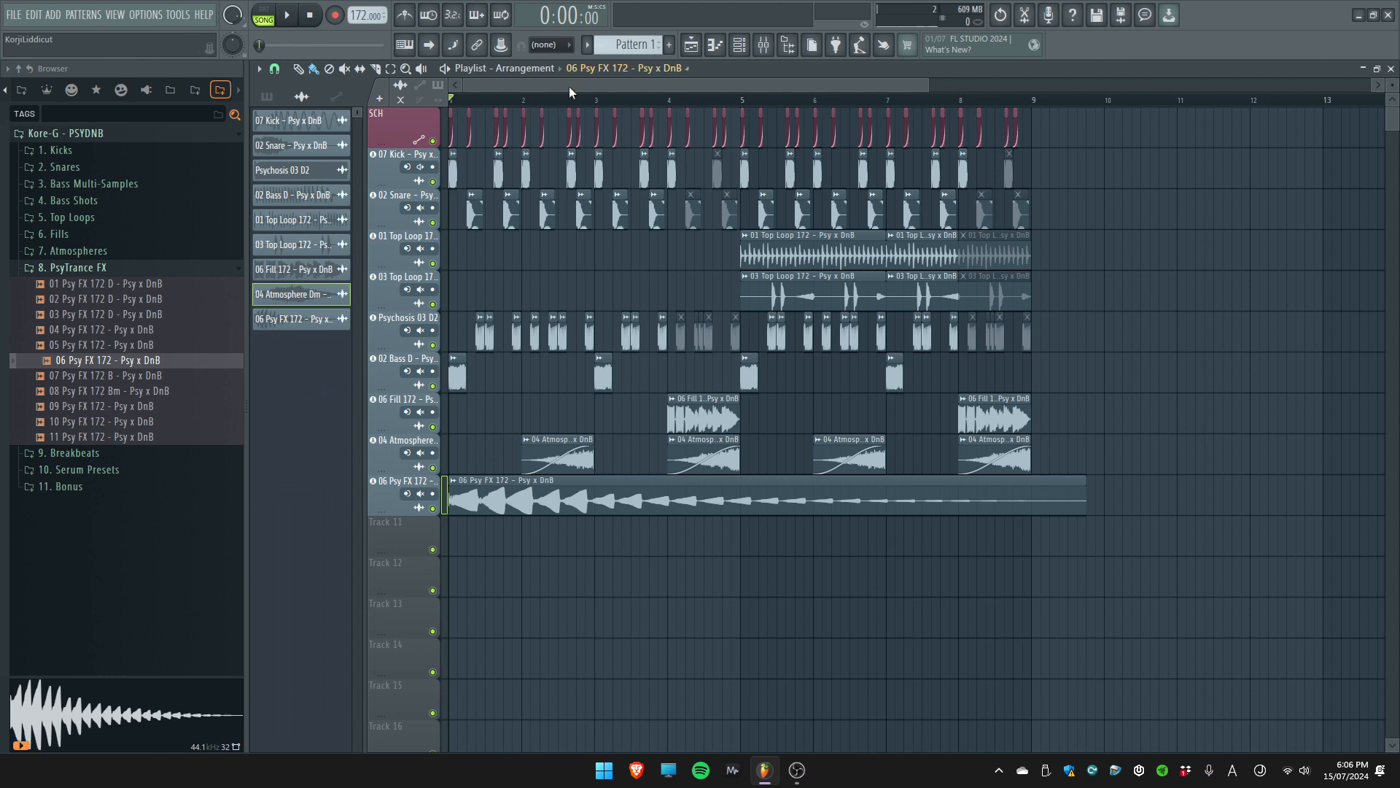
{"action": "scroll", "coordinate": [473, 516], "scroll_direction": "up", "scroll_amount": 3}
{"action": "double_click", "coordinate": [478, 481]}
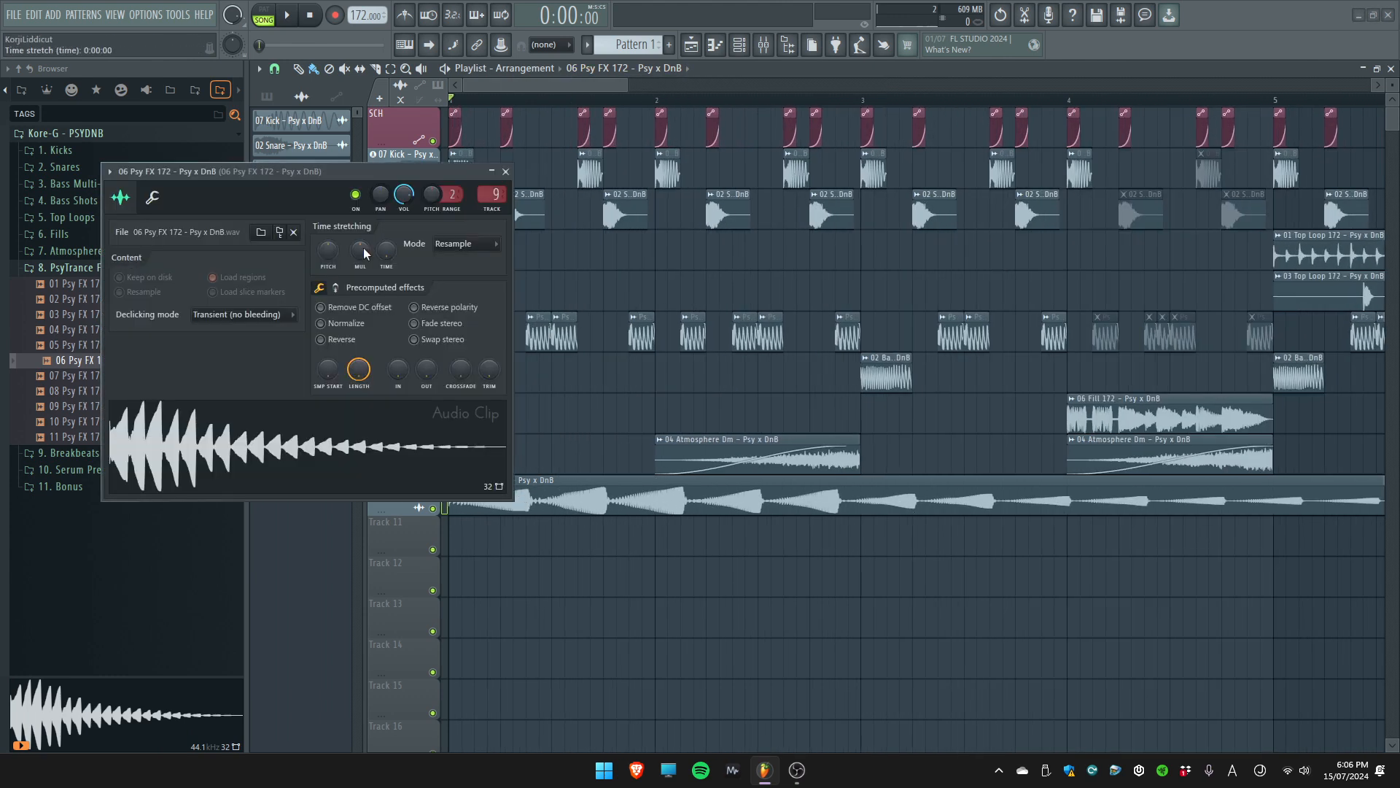
{"action": "key", "text": "Escape"}
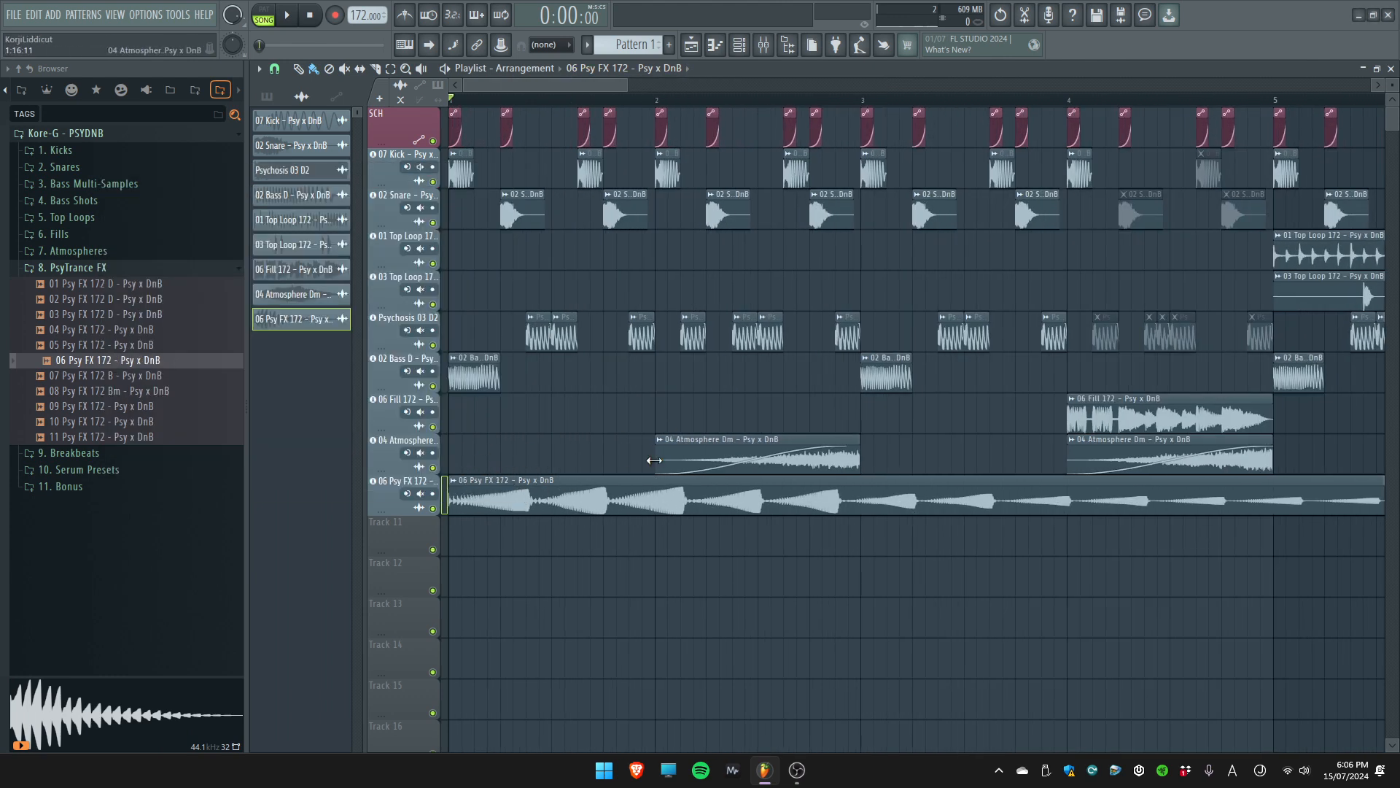
Select every clip and shift the whole arrangement four bars later so that it starts at bar 5
{"action": "key", "text": "ctrl+a"}
{"action": "scroll", "coordinate": [718, 478], "scroll_direction": "down", "scroll_amount": 2}
{"action": "left_click_drag", "start_coordinate": [514, 498], "coordinate": [1022, 501]}
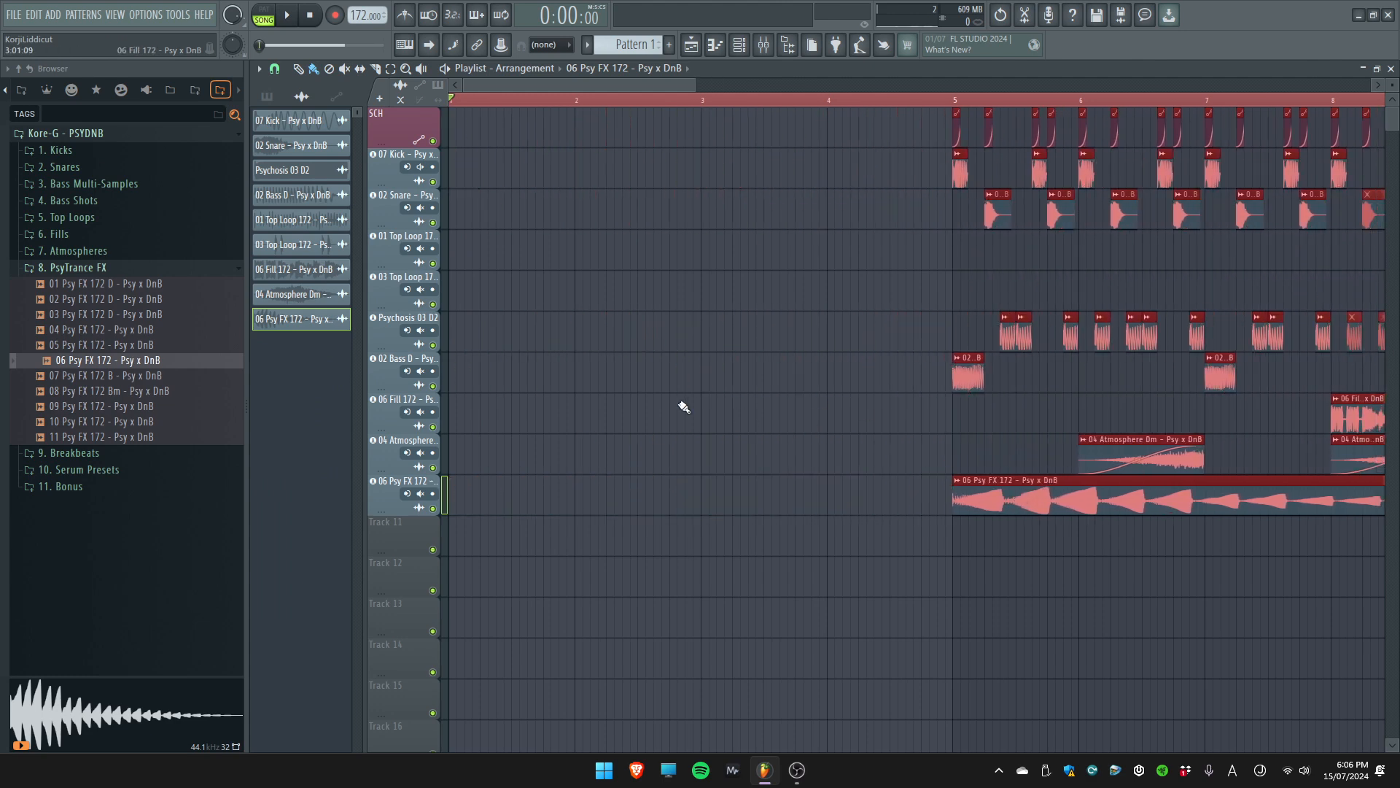
Move the 06 Psy FX 172 clip half a bar earlier to start midway through bar 4, and set its channel volume to 52%
{"action": "scroll", "coordinate": [809, 410], "scroll_direction": "right", "scroll_amount": 1}
{"action": "left_click", "coordinate": [950, 401], "text": "ctrl"}
{"action": "scroll", "coordinate": [863, 414], "scroll_direction": "up", "scroll_amount": 2}
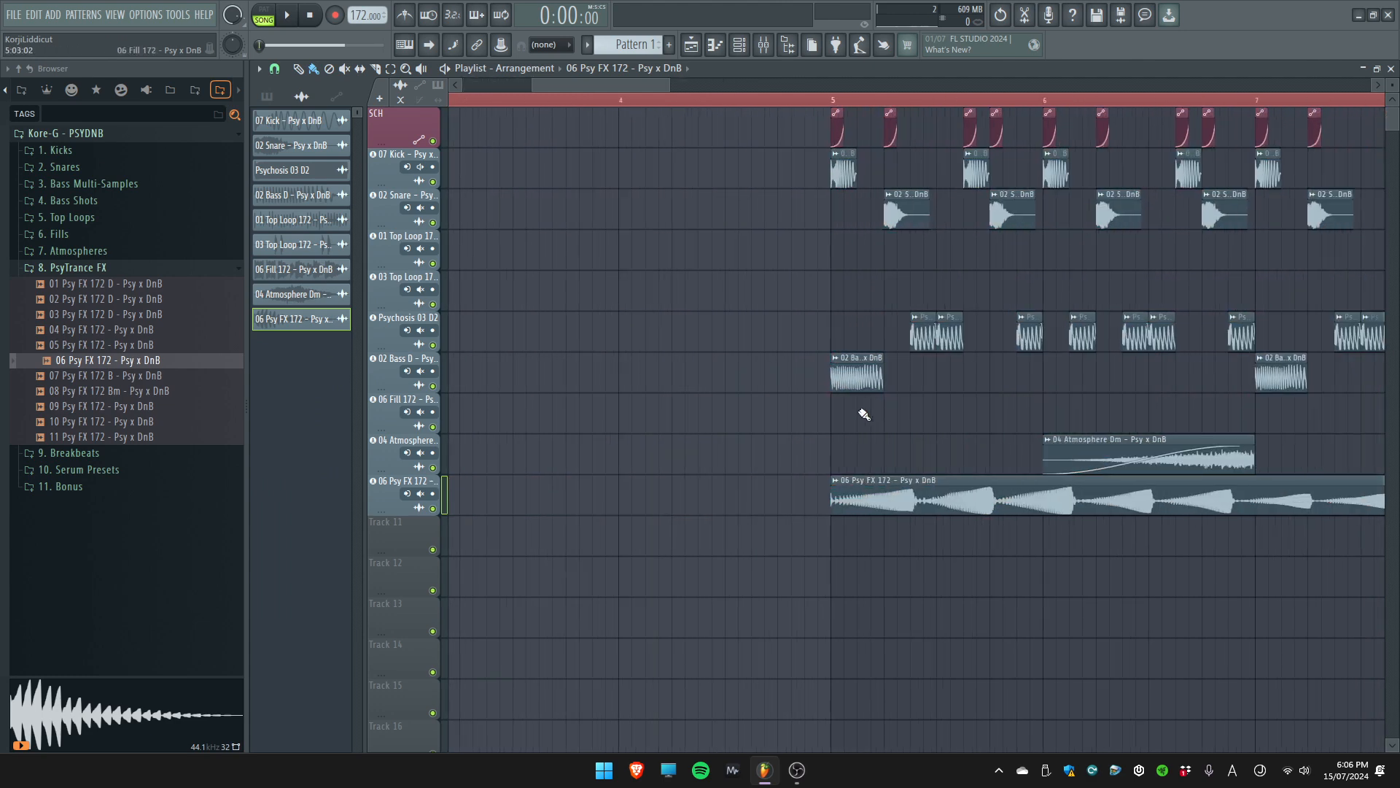
{"action": "left_click_drag", "start_coordinate": [878, 511], "coordinate": [773, 511]}
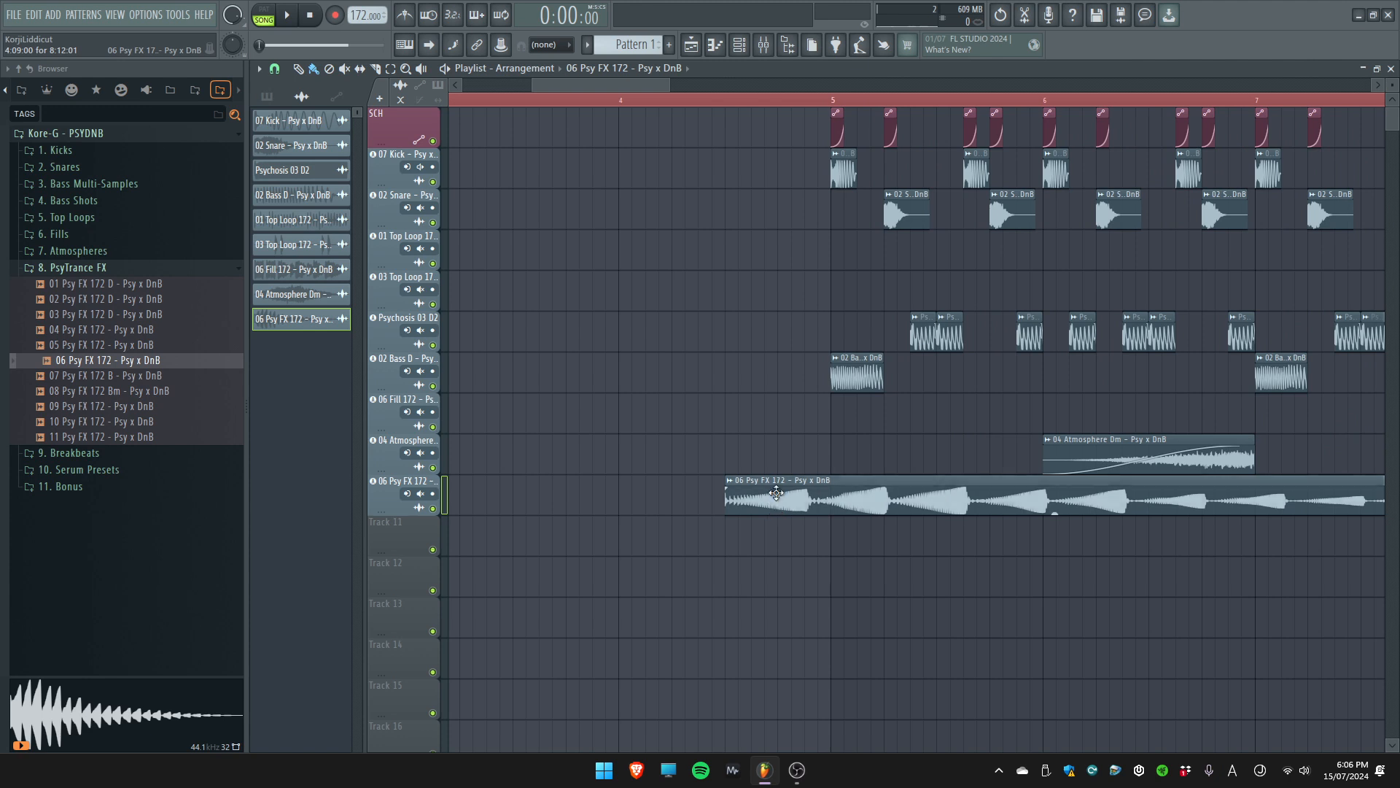
{"action": "double_click", "coordinate": [772, 503]}
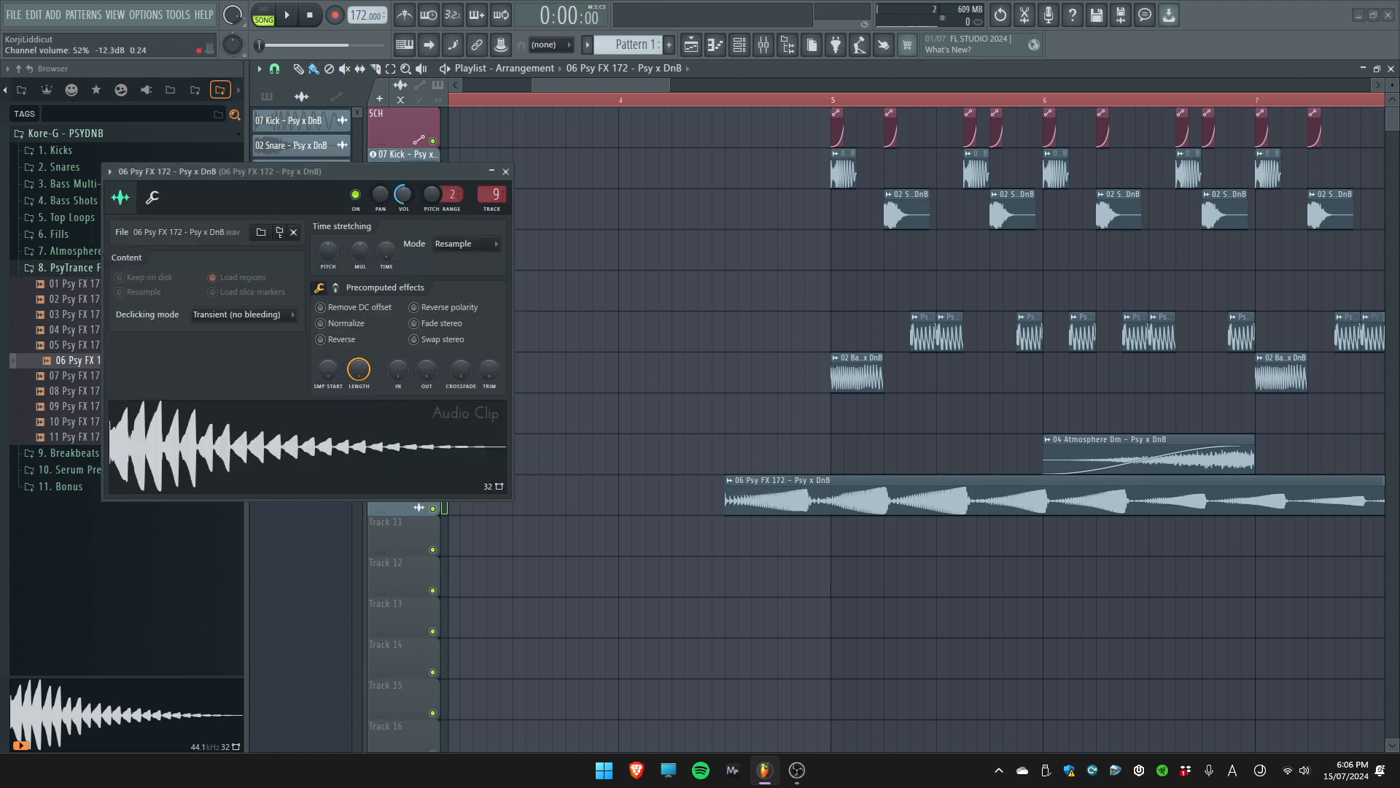
Play the arrangement from the start of the 06 Psy FX 172 clip, close its channel settings, and review all tracks during playback
{"action": "left_click", "coordinate": [729, 107]}
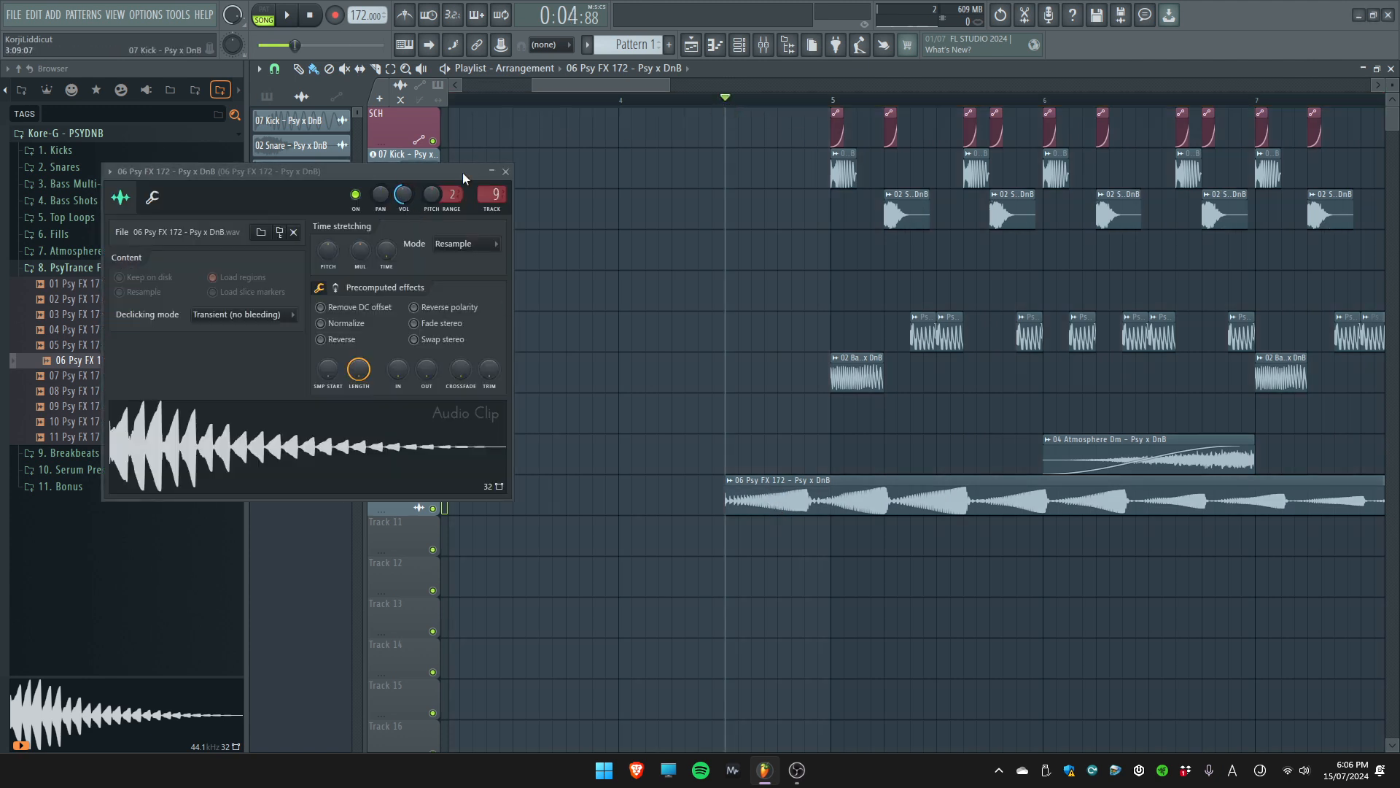
{"action": "key", "text": "space"}
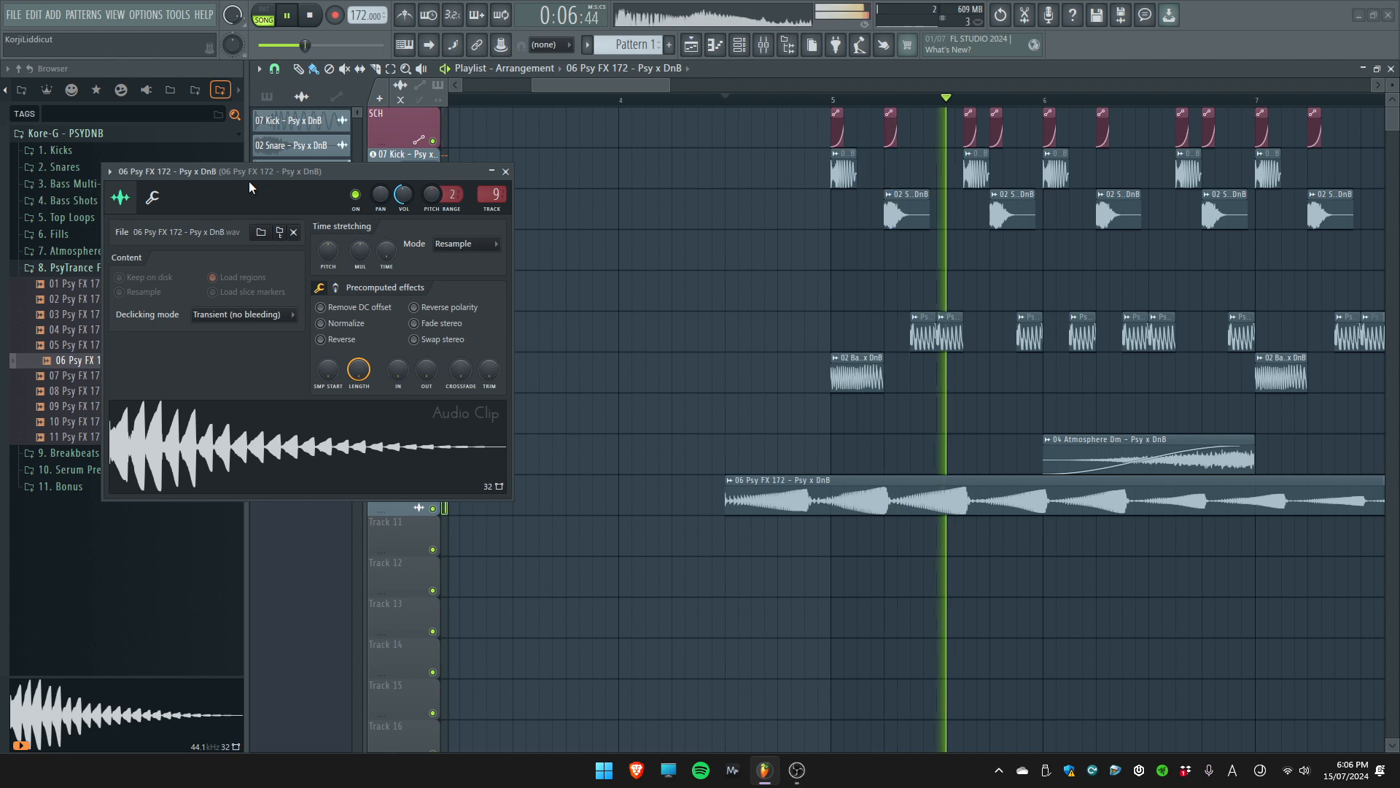
{"action": "left_click", "coordinate": [506, 172]}
{"action": "scroll", "coordinate": [598, 261], "scroll_direction": "down", "scroll_amount": 5}
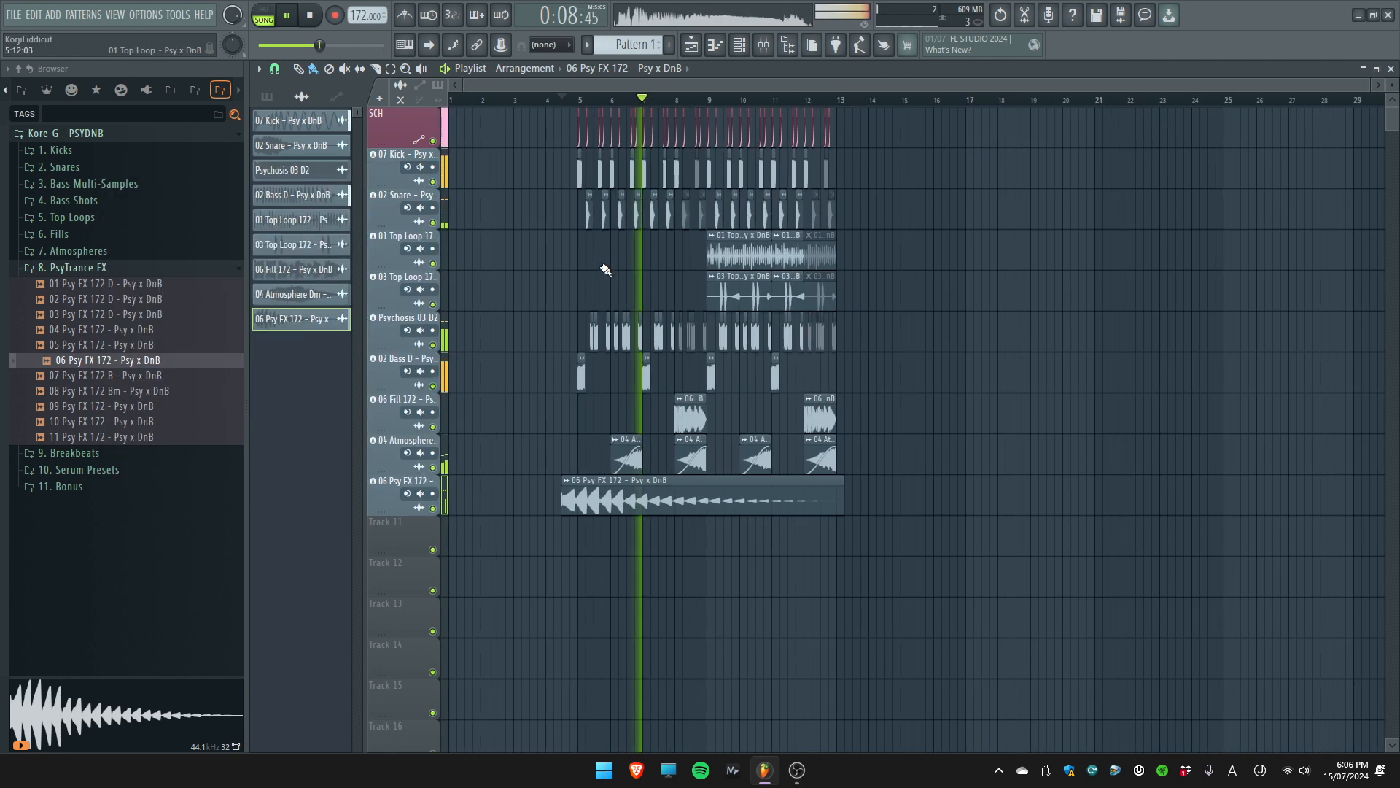
{"action": "scroll", "coordinate": [603, 267], "scroll_direction": "down", "scroll_amount": 3}
{"action": "scroll", "coordinate": [626, 310], "scroll_direction": "up", "scroll_amount": 3}
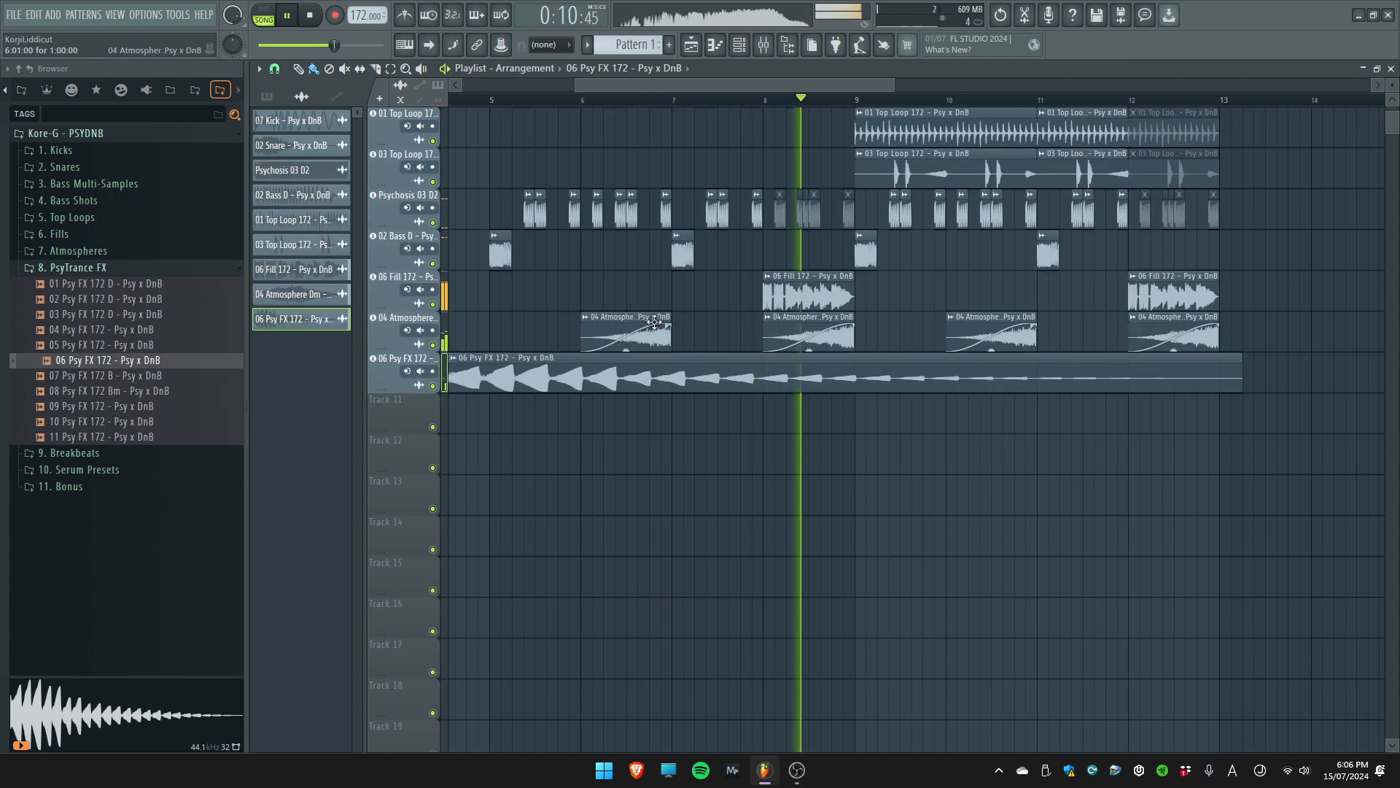
{"action": "scroll", "coordinate": [881, 385], "scroll_direction": "down", "scroll_amount": 3}
{"action": "key", "text": "space"}
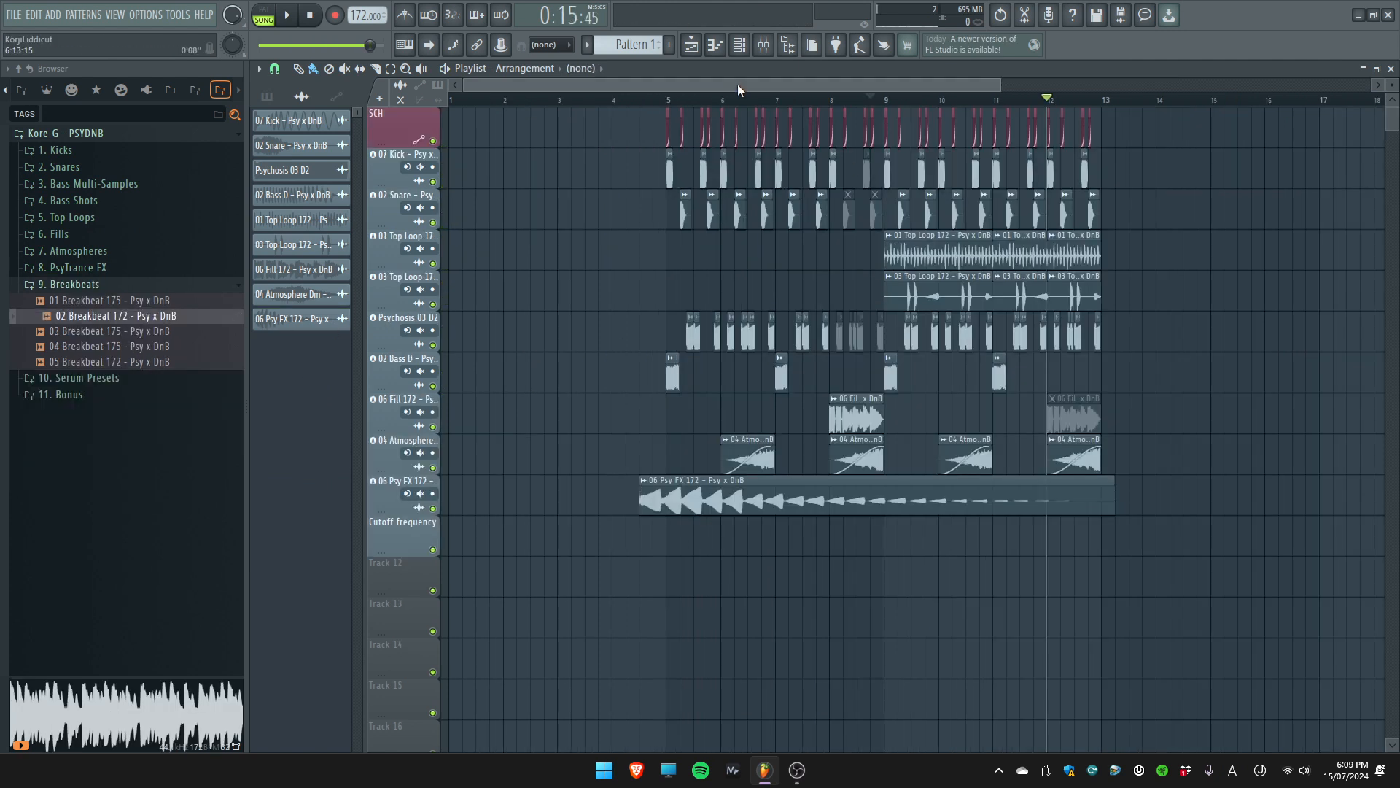
Audition samples 01 to 05 in the 9. Breakbeats folder
{"action": "scroll", "coordinate": [819, 260], "scroll_direction": "down", "scroll_amount": 1}
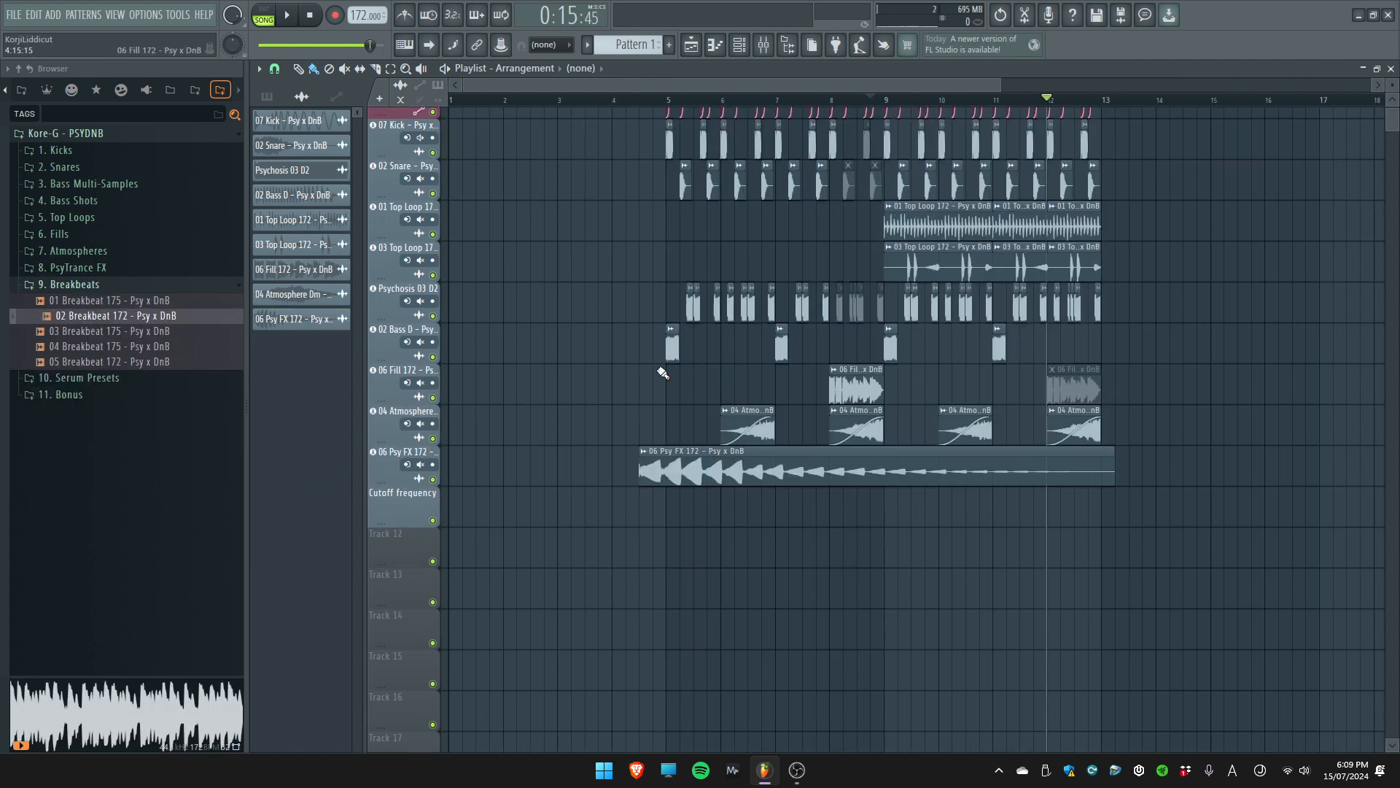
{"action": "left_click", "coordinate": [152, 305]}
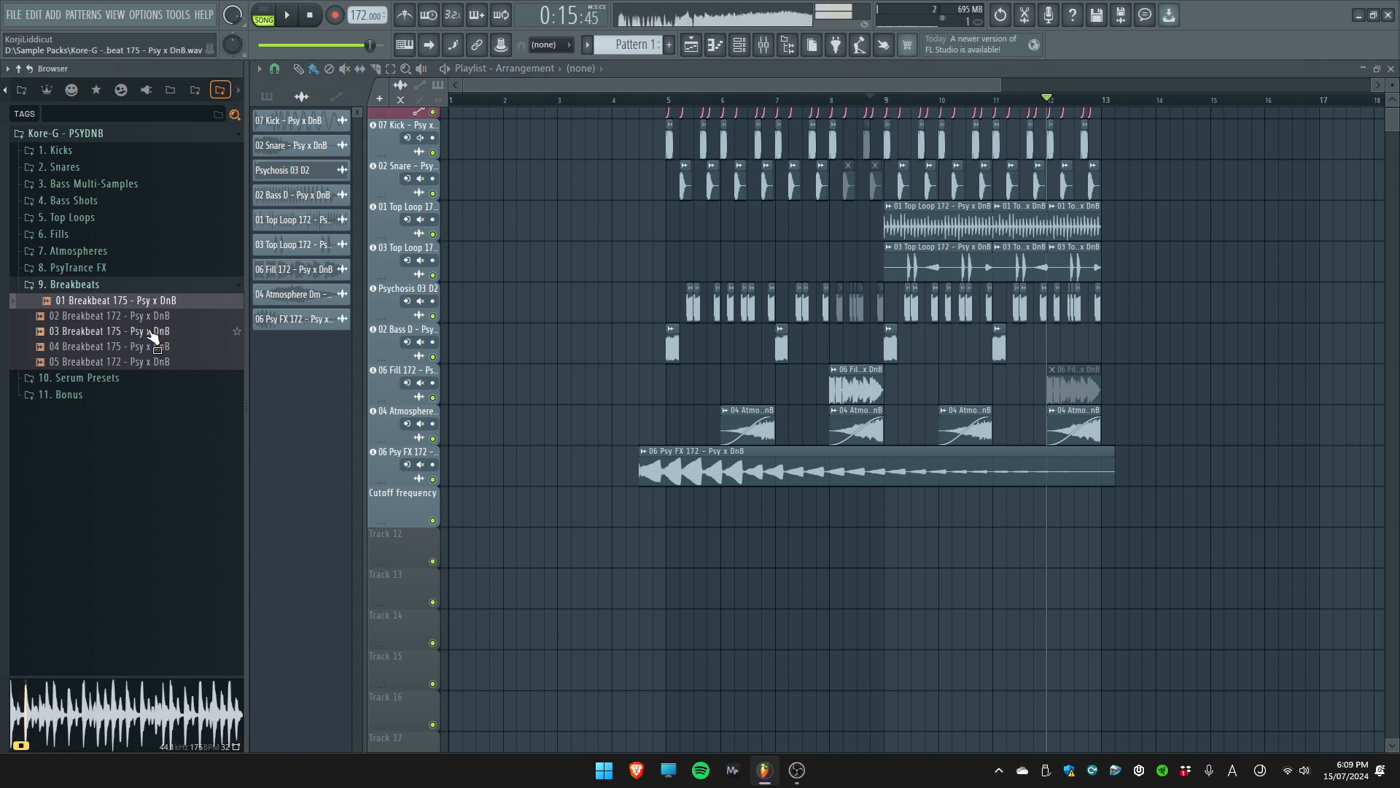
{"action": "left_click", "coordinate": [150, 320]}
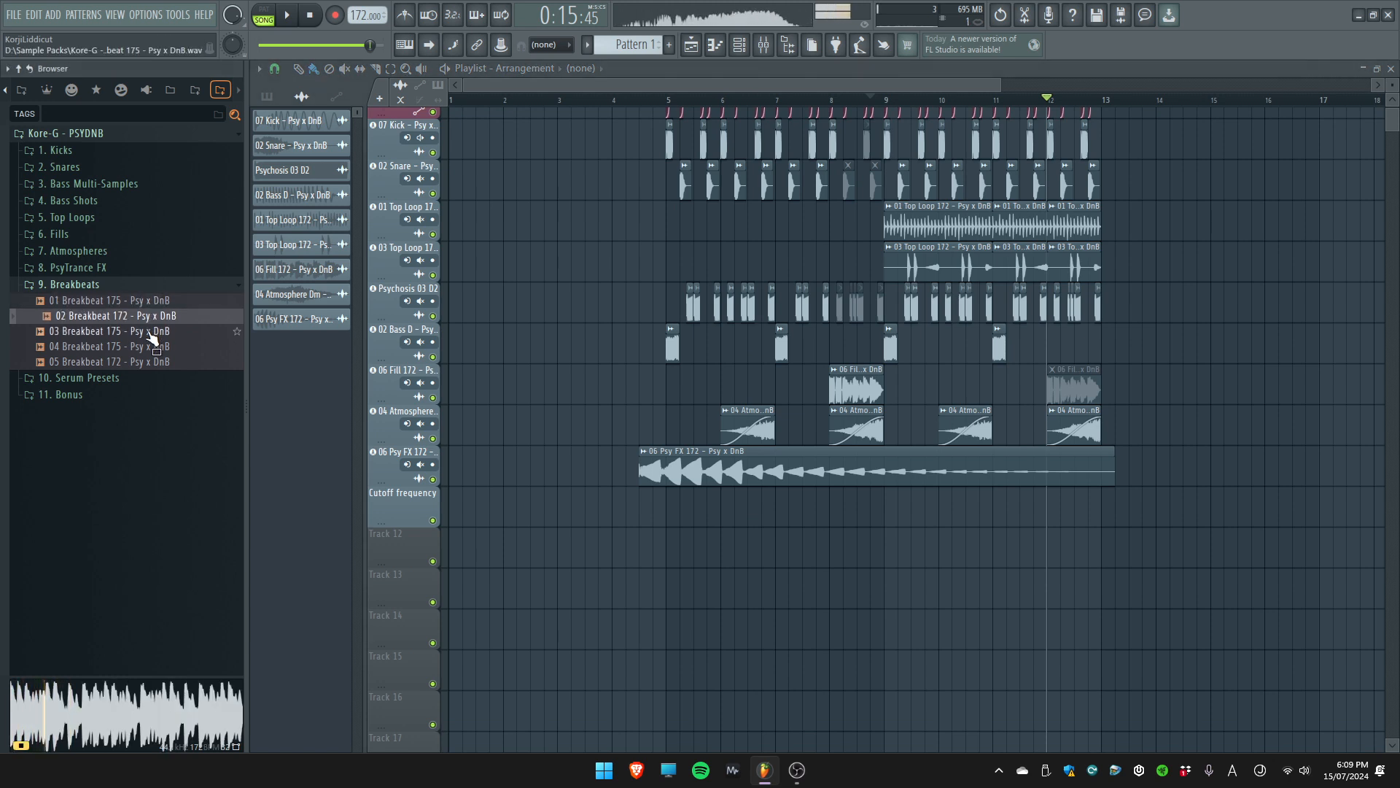
{"action": "left_click", "coordinate": [151, 334]}
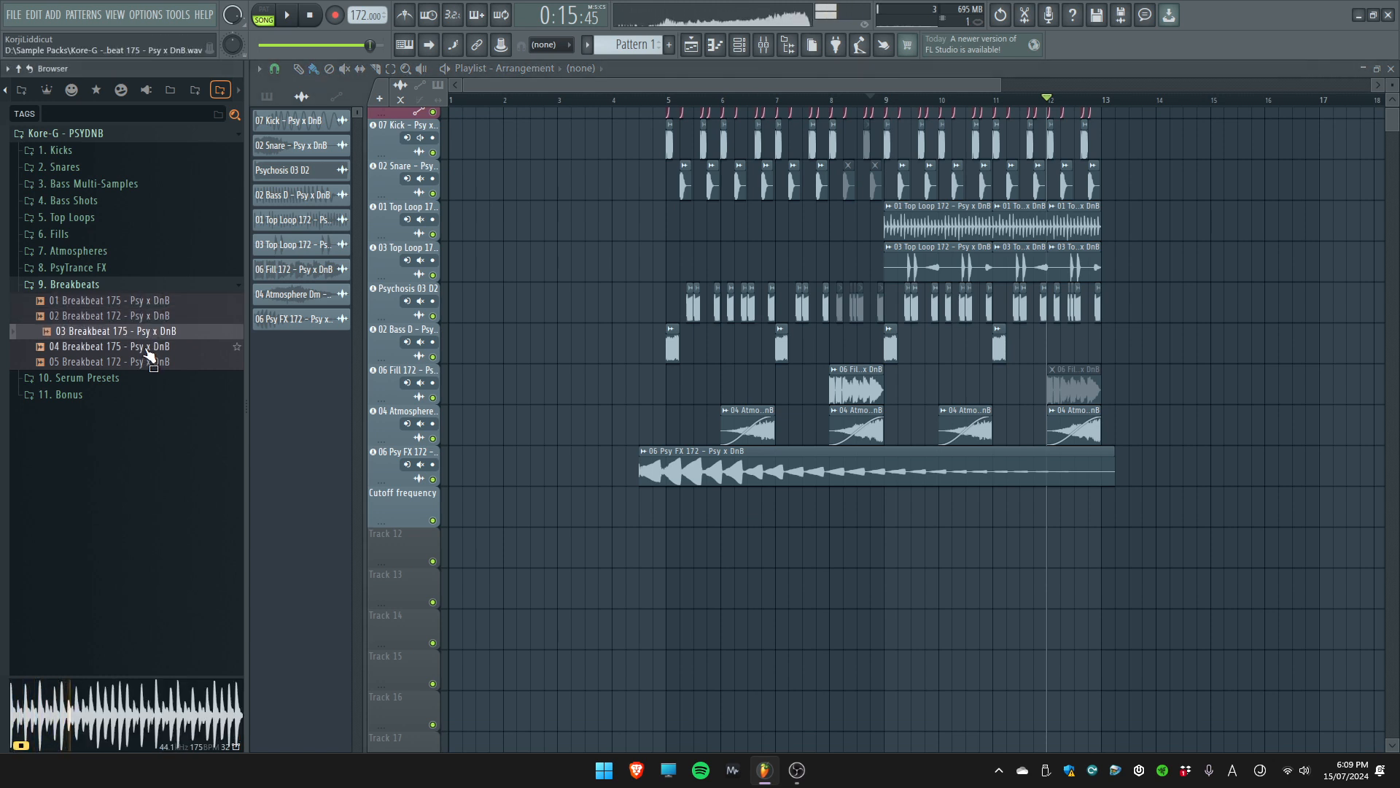
{"action": "left_click", "coordinate": [148, 353]}
{"action": "left_click", "coordinate": [146, 367]}
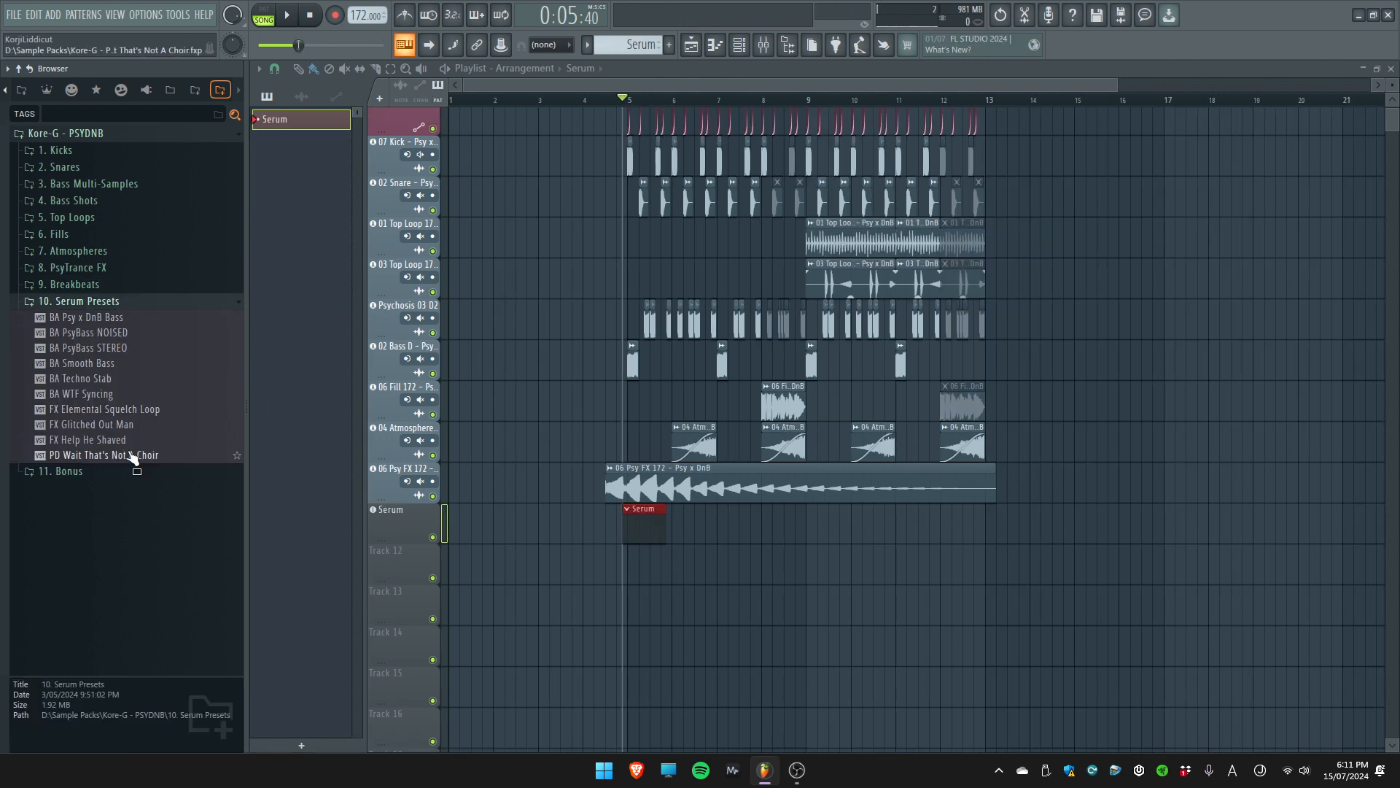
Select the BA Psy x DnB Bass preset in the 10. Serum Presets folder and move the Serum clip to start at bar 5
{"action": "left_click", "coordinate": [116, 318]}
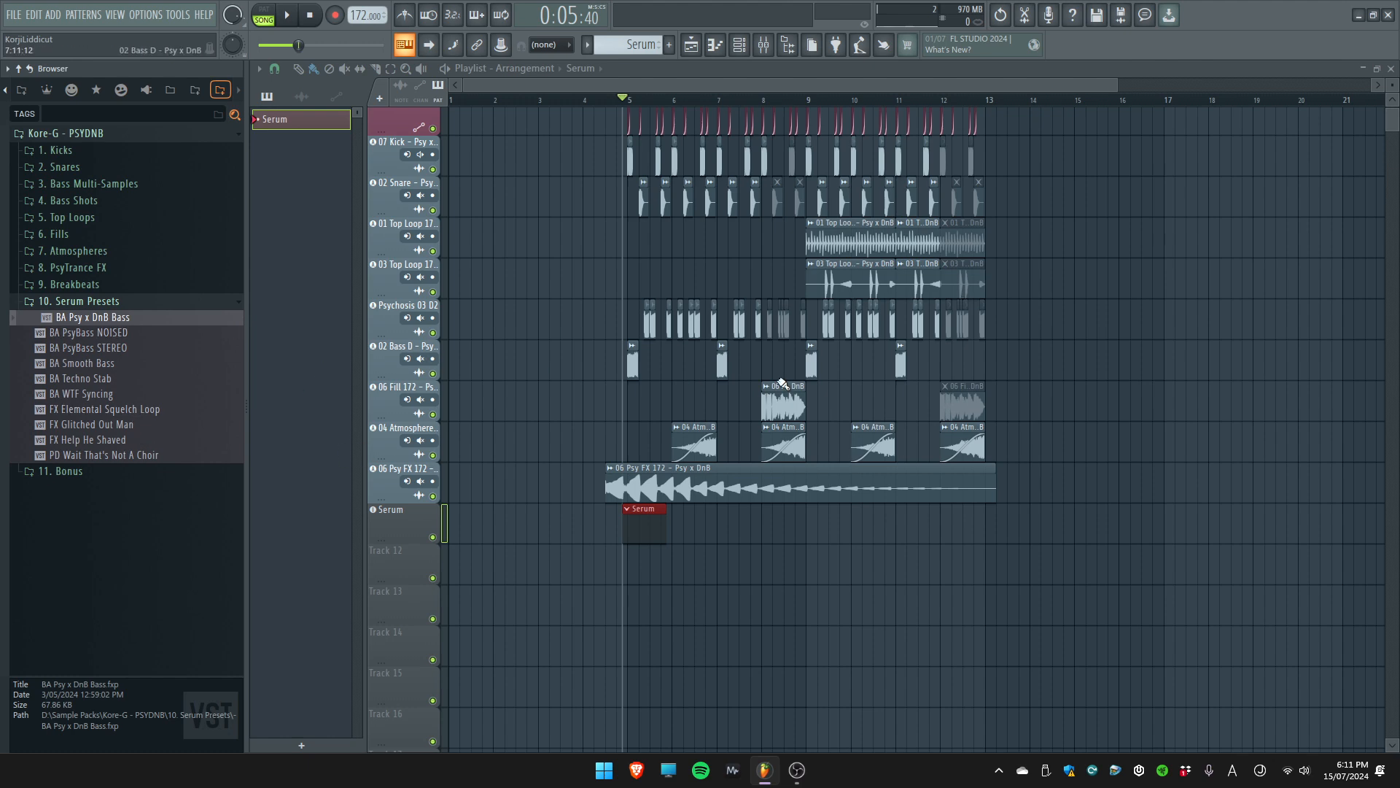
{"action": "scroll", "coordinate": [675, 496], "scroll_direction": "up", "scroll_amount": 5}
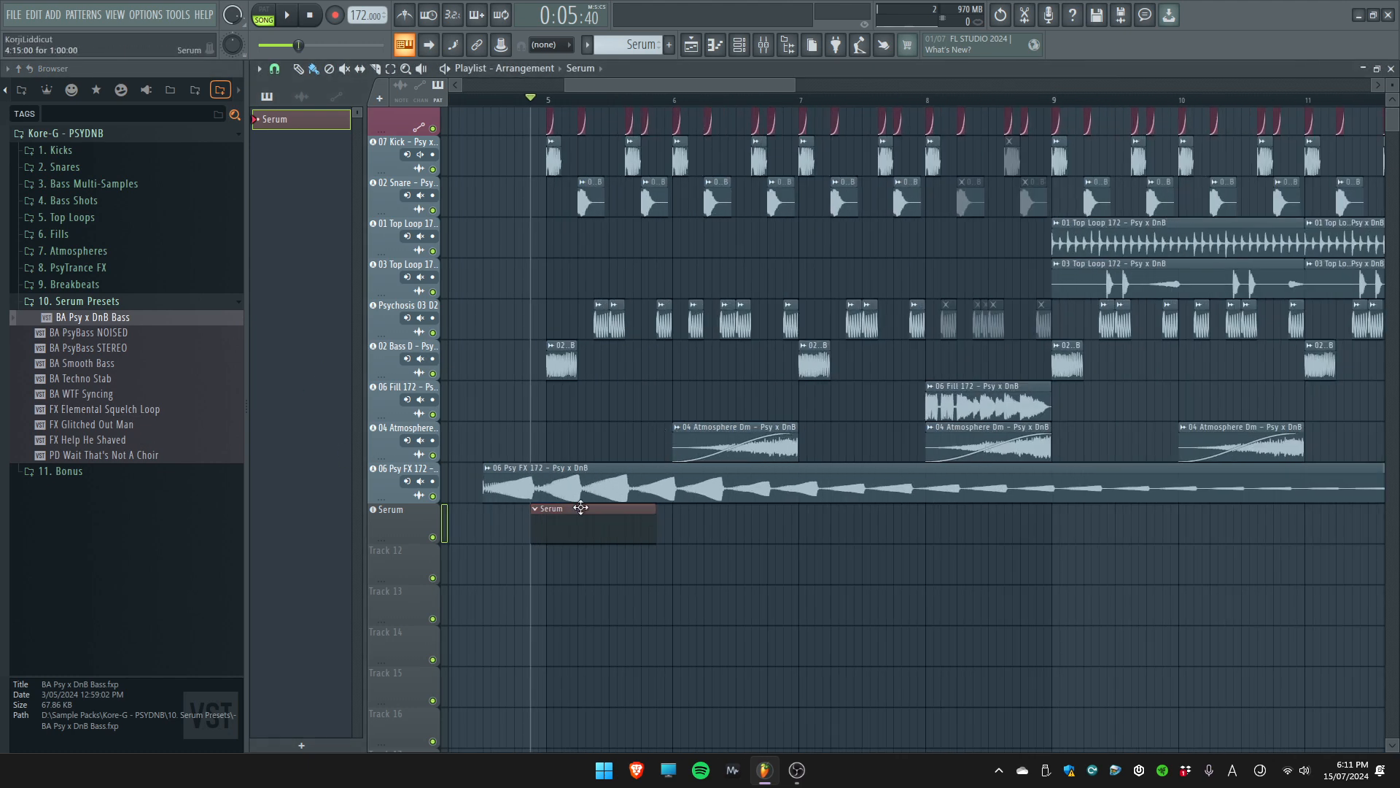
{"action": "left_click_drag", "start_coordinate": [579, 509], "coordinate": [595, 510]}
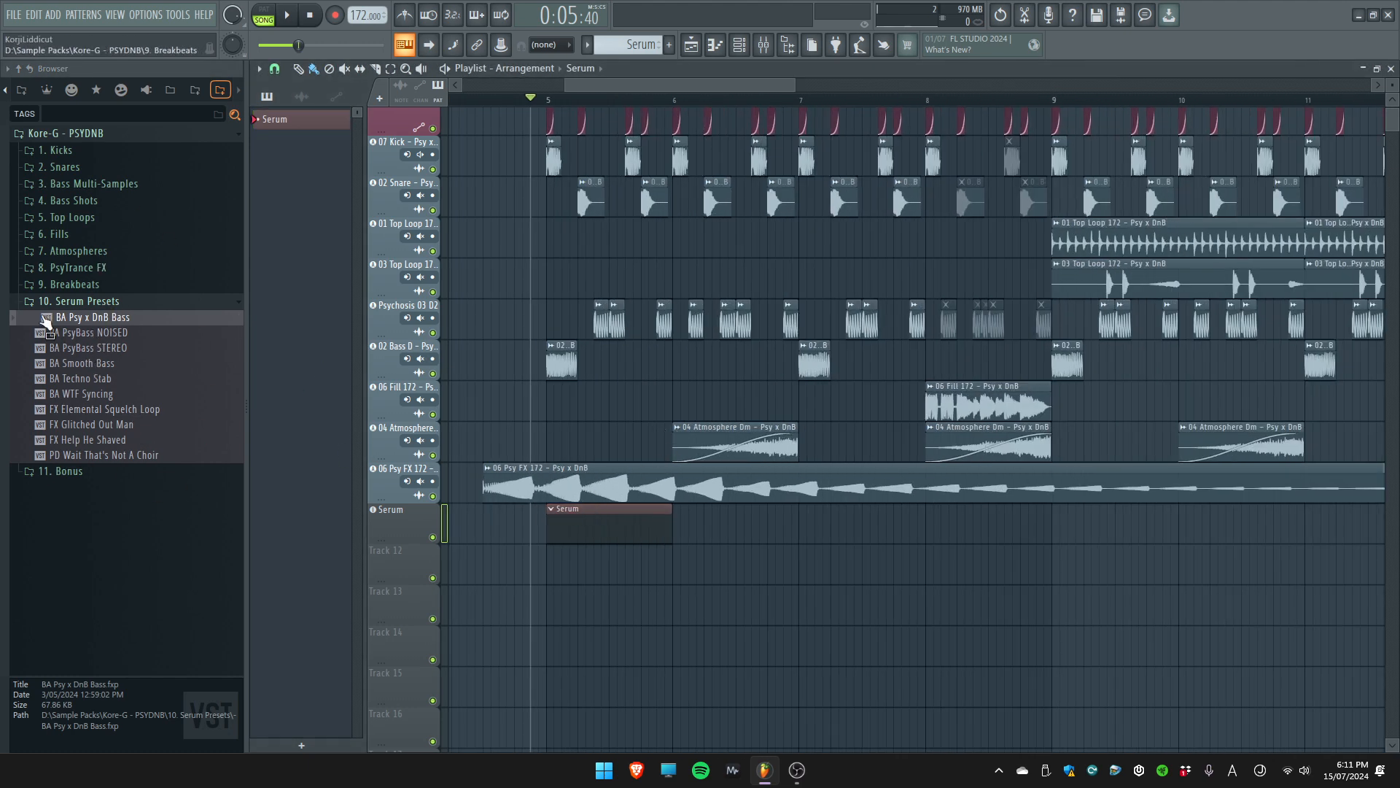
Look into the Serum clip's piano roll, close it, and bring up the Serum instrument and its preset list
{"action": "double_click", "coordinate": [613, 521]}
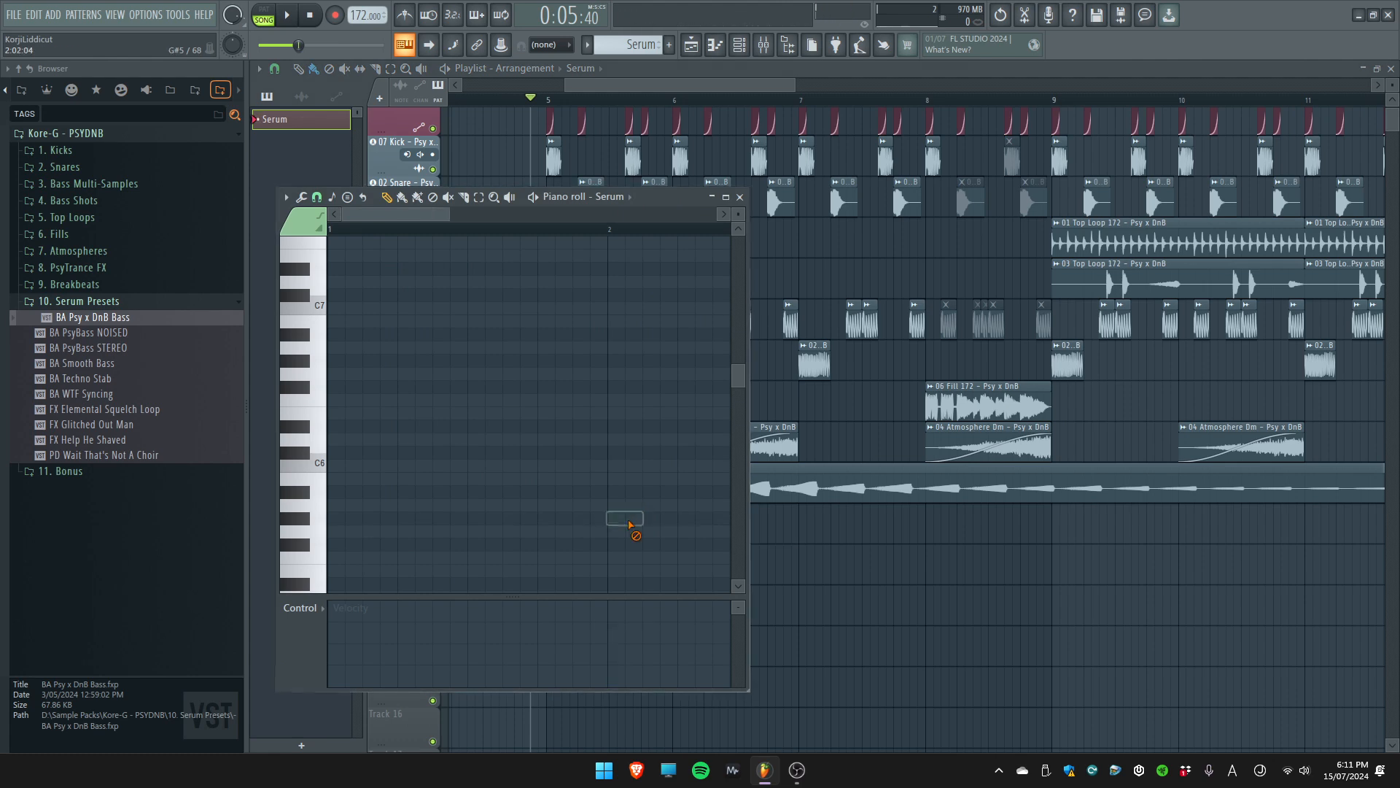
{"action": "key", "text": "Escape"}
{"action": "left_click", "coordinate": [389, 510]}
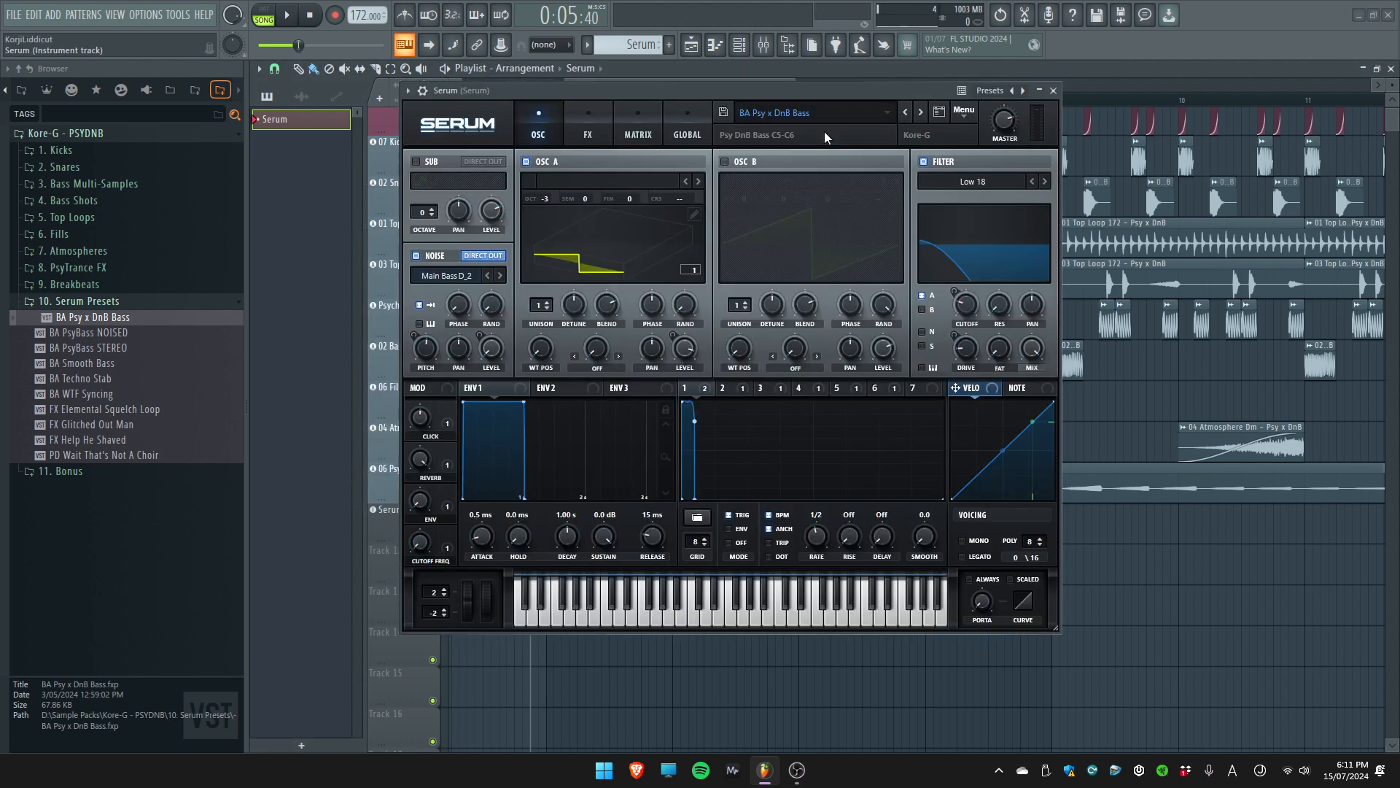
{"action": "left_click", "coordinate": [807, 113]}
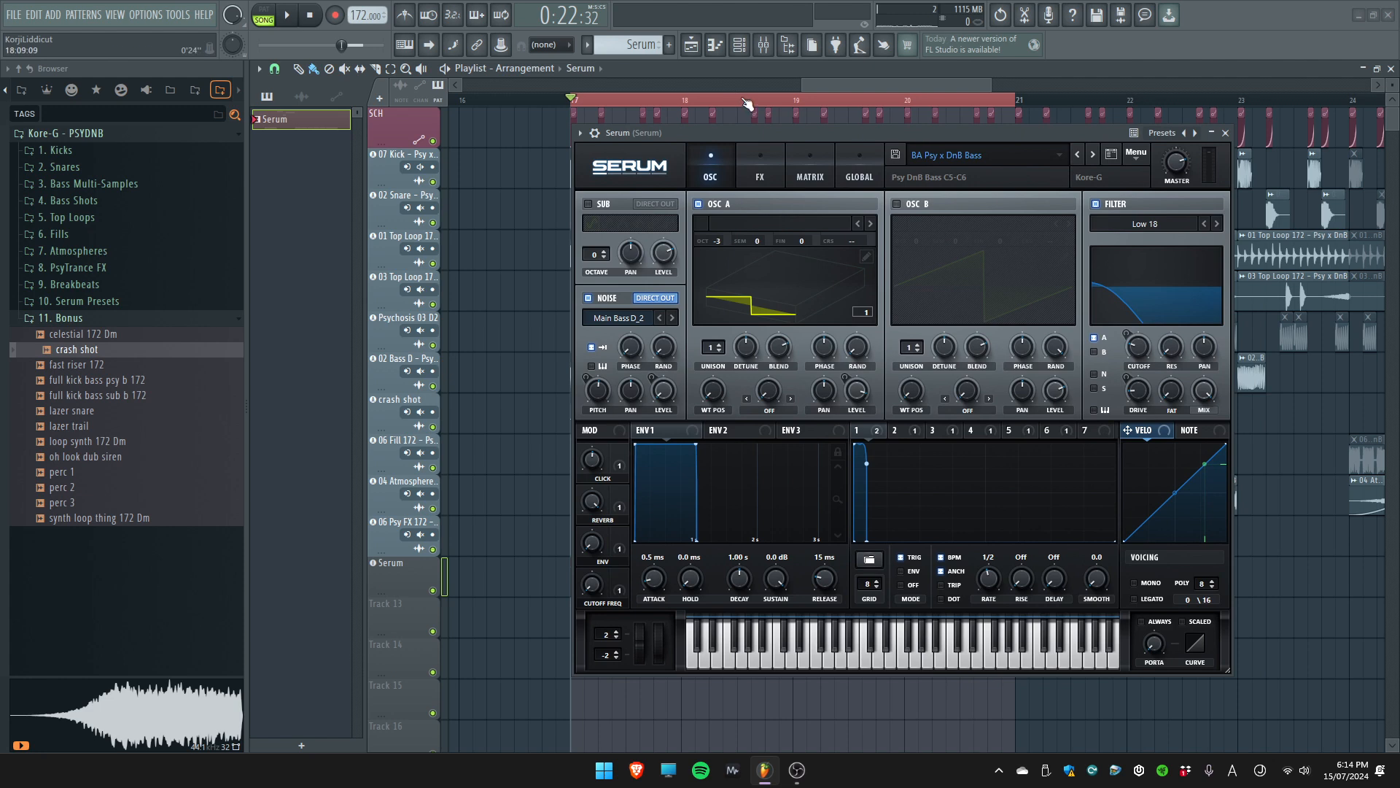
Close the Serum window and play back the looped section from bar 17 to bar 21
{"action": "left_click_drag", "start_coordinate": [916, 130], "coordinate": [897, 133]}
{"action": "left_click", "coordinate": [1206, 136]}
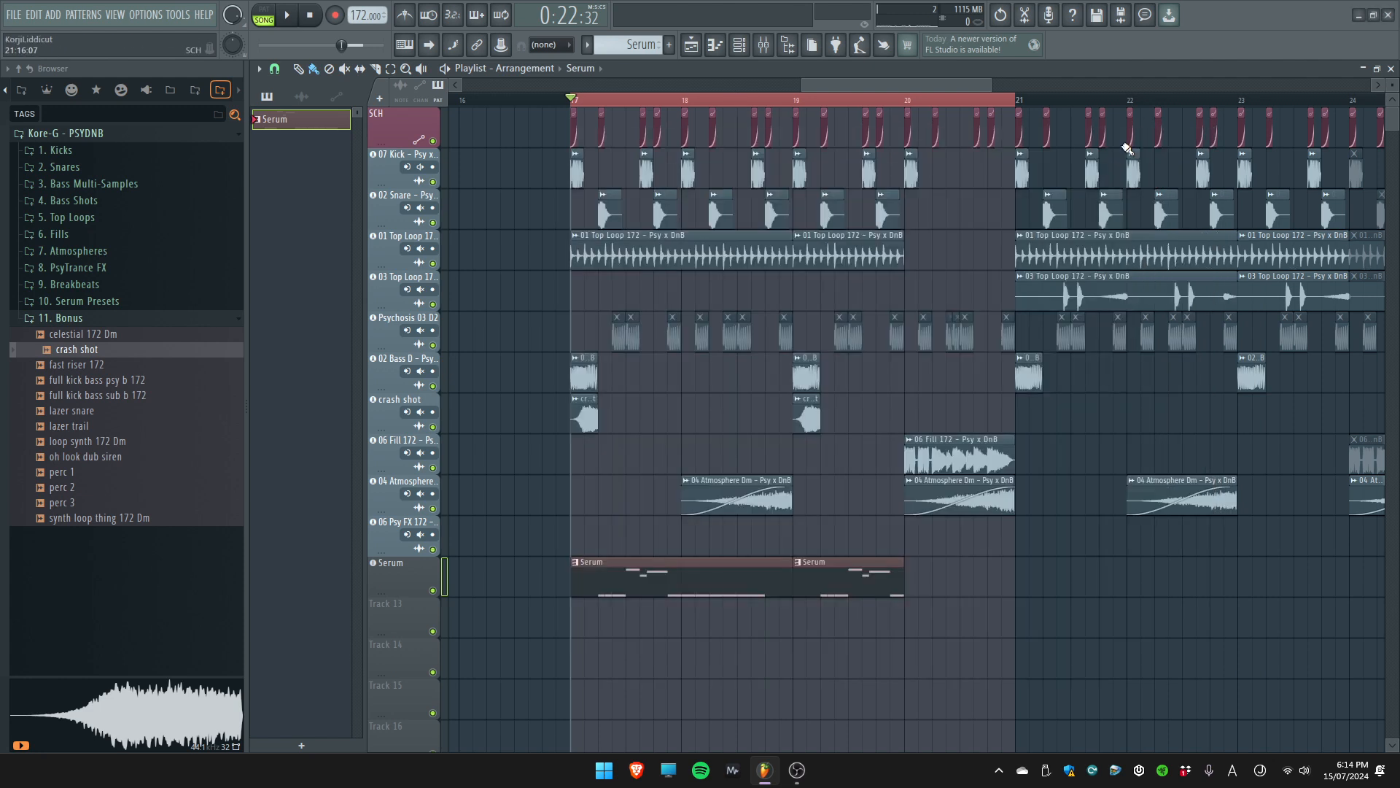
{"action": "key", "text": "space"}
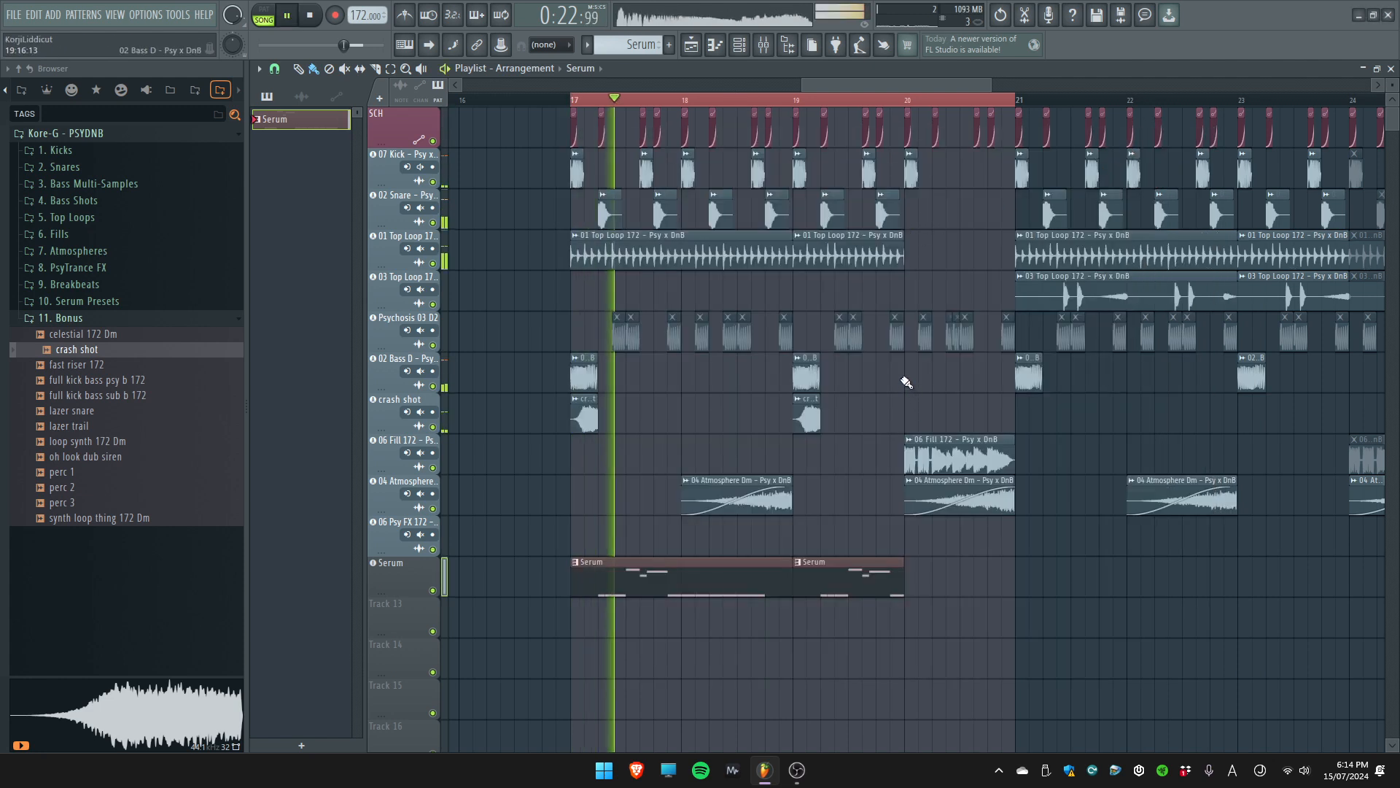
{"action": "scroll", "coordinate": [906, 385], "scroll_direction": "down", "scroll_amount": 3}
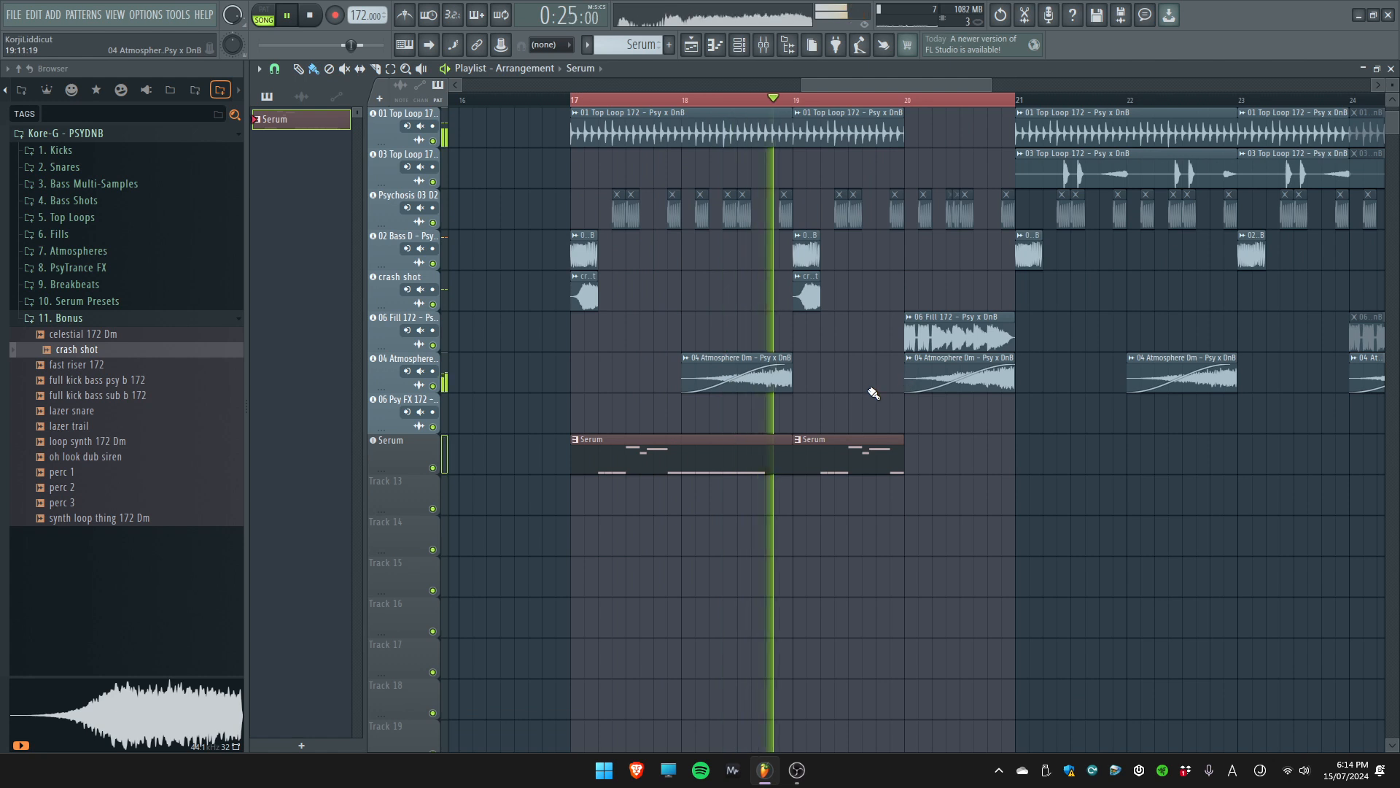
{"action": "scroll", "coordinate": [874, 393], "scroll_direction": "up", "scroll_amount": 2}
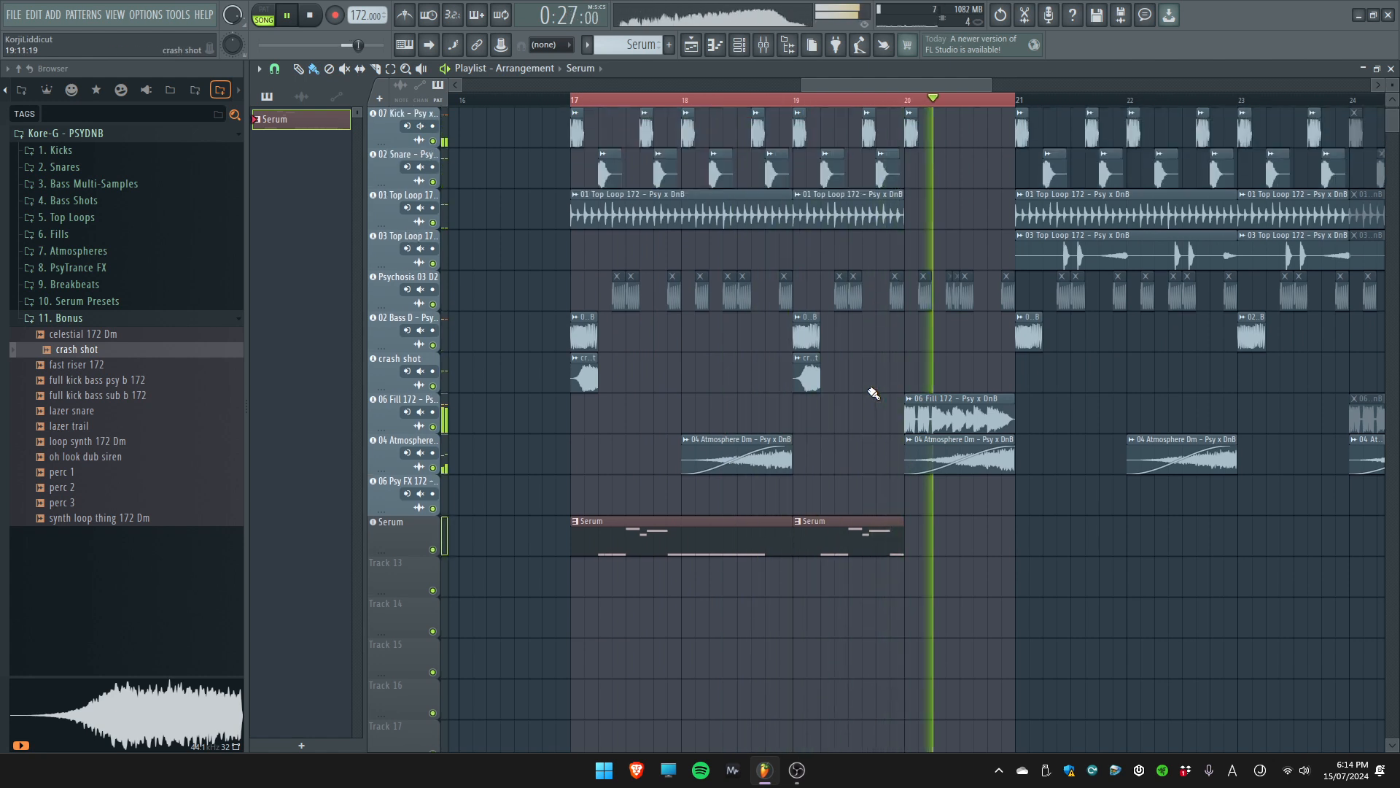
{"action": "key", "text": "space"}
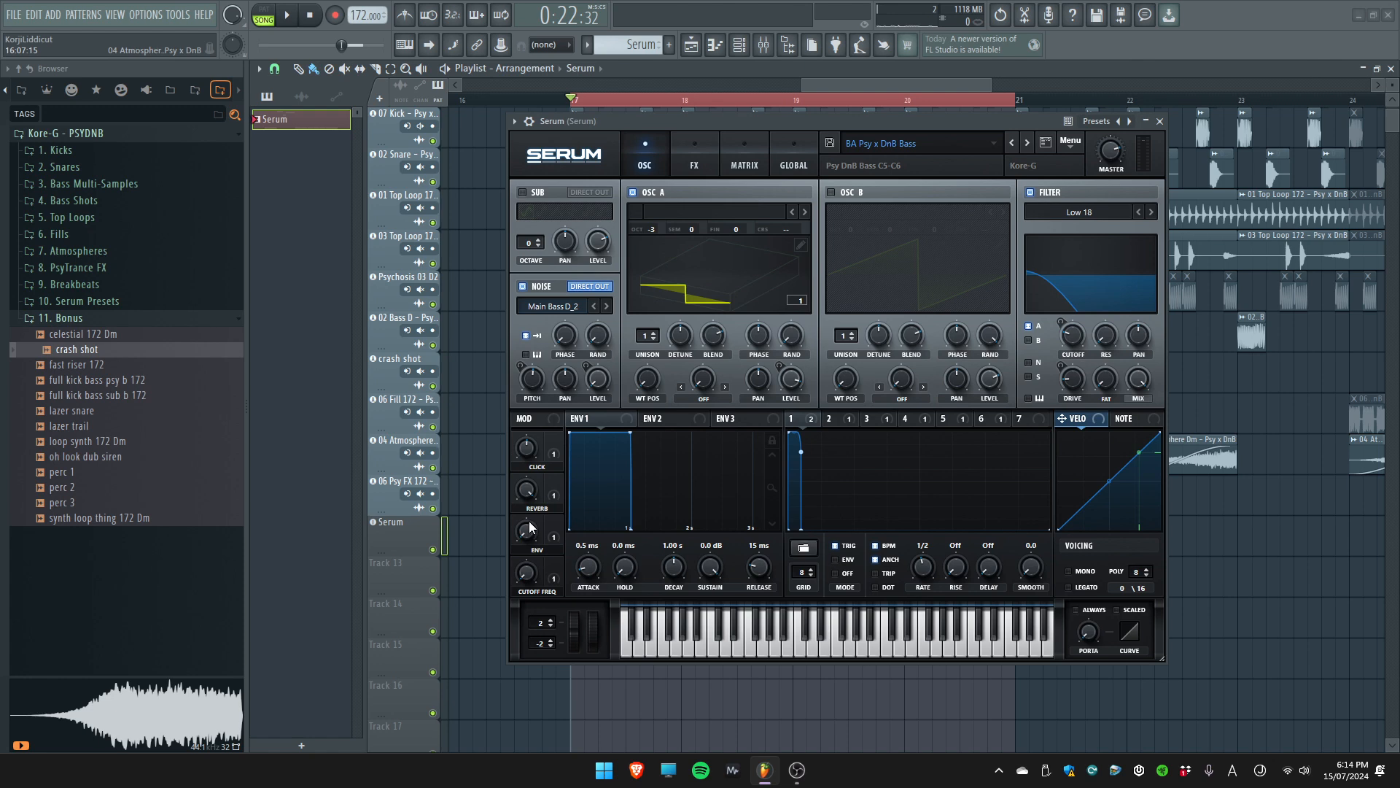
Adjust the Cutoff Freq macro of the first Serum and add a second Serum instrument to the project
{"action": "mouse_move", "coordinate": [534, 571]}
{"action": "left_mouse_down"}
{"action": "mouse_move", "coordinate": [537, 547]}
{"action": "mouse_move", "coordinate": [541, 594]}
{"action": "left_mouse_up"}
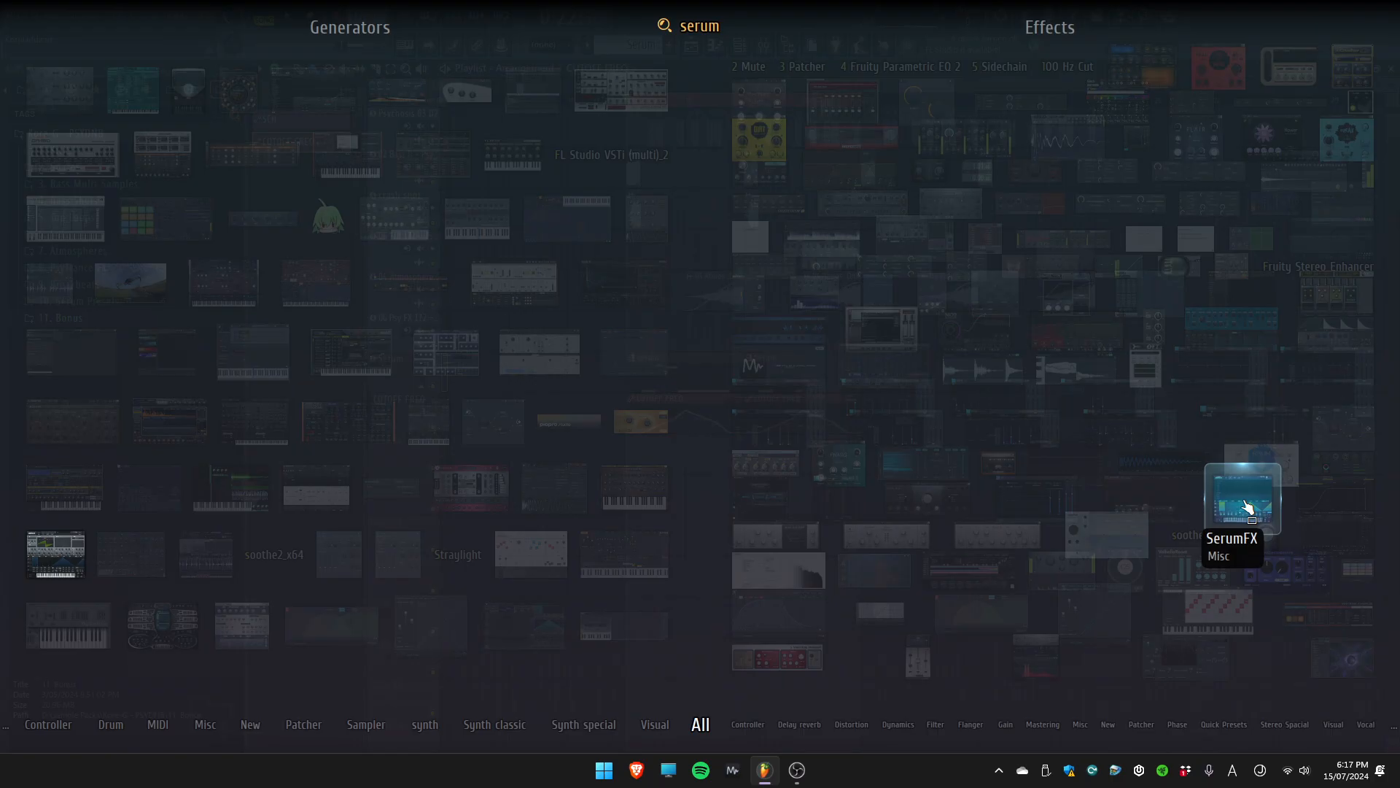
{"action": "left_click_drag", "start_coordinate": [207, 498], "coordinate": [410, 458]}
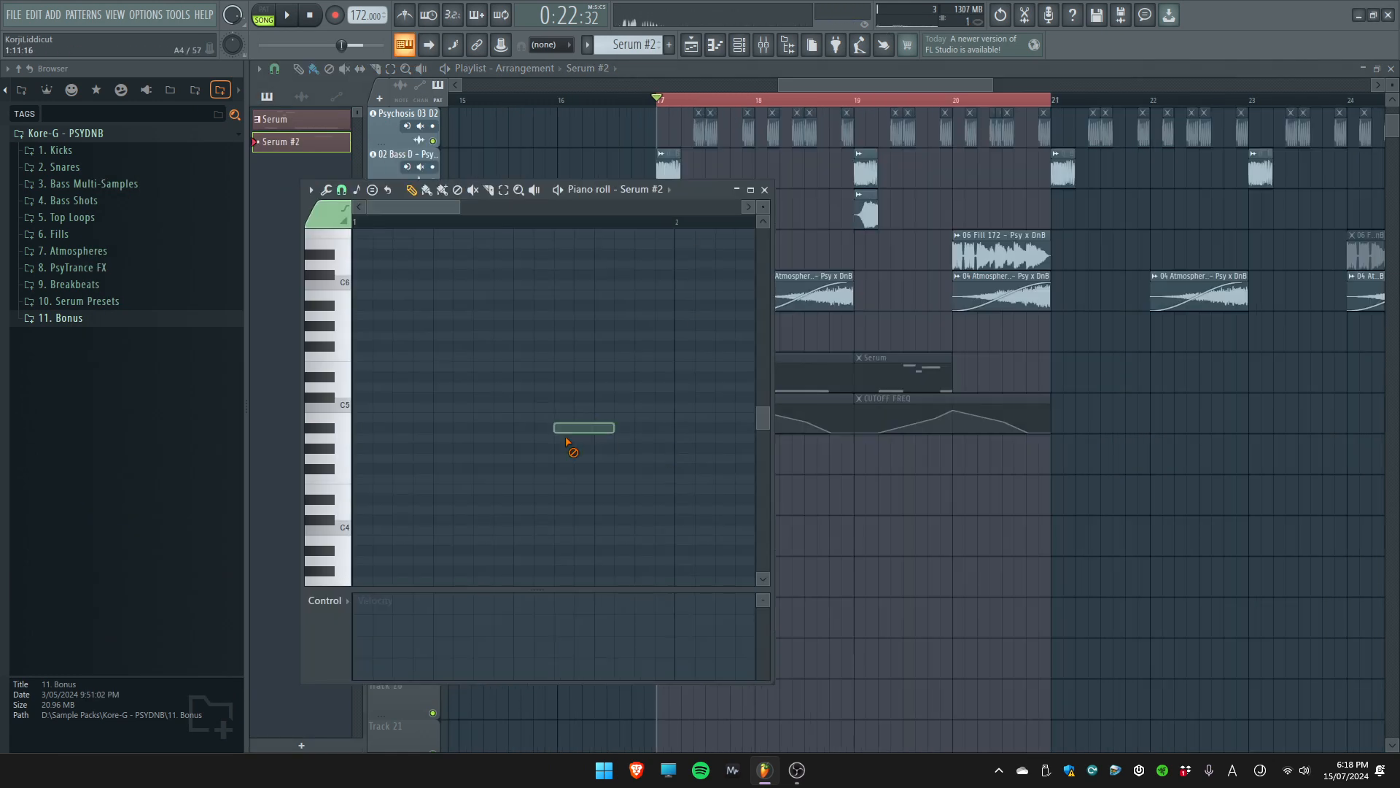
Add four off-beat eighth notes on D5 to the first bar of the Serum #2 pattern and close its piano roll
{"action": "scroll", "coordinate": [423, 323], "scroll_direction": "up", "scroll_amount": 2}
{"action": "scroll", "coordinate": [418, 346], "scroll_direction": "down", "scroll_amount": 2}
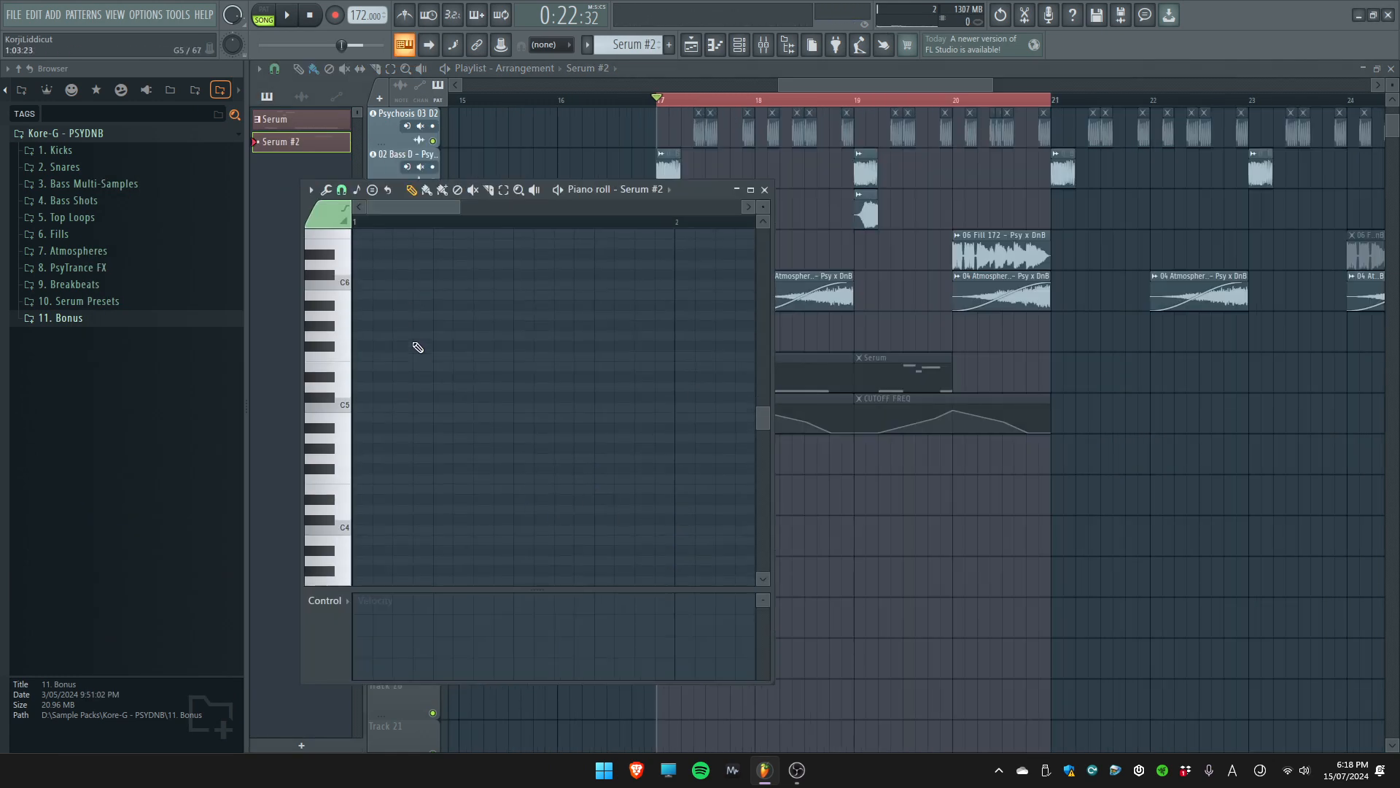
{"action": "left_click", "coordinate": [402, 386]}
{"action": "left_click", "coordinate": [481, 387]}
{"action": "left_click", "coordinate": [562, 386]}
{"action": "left_click", "coordinate": [642, 387]}
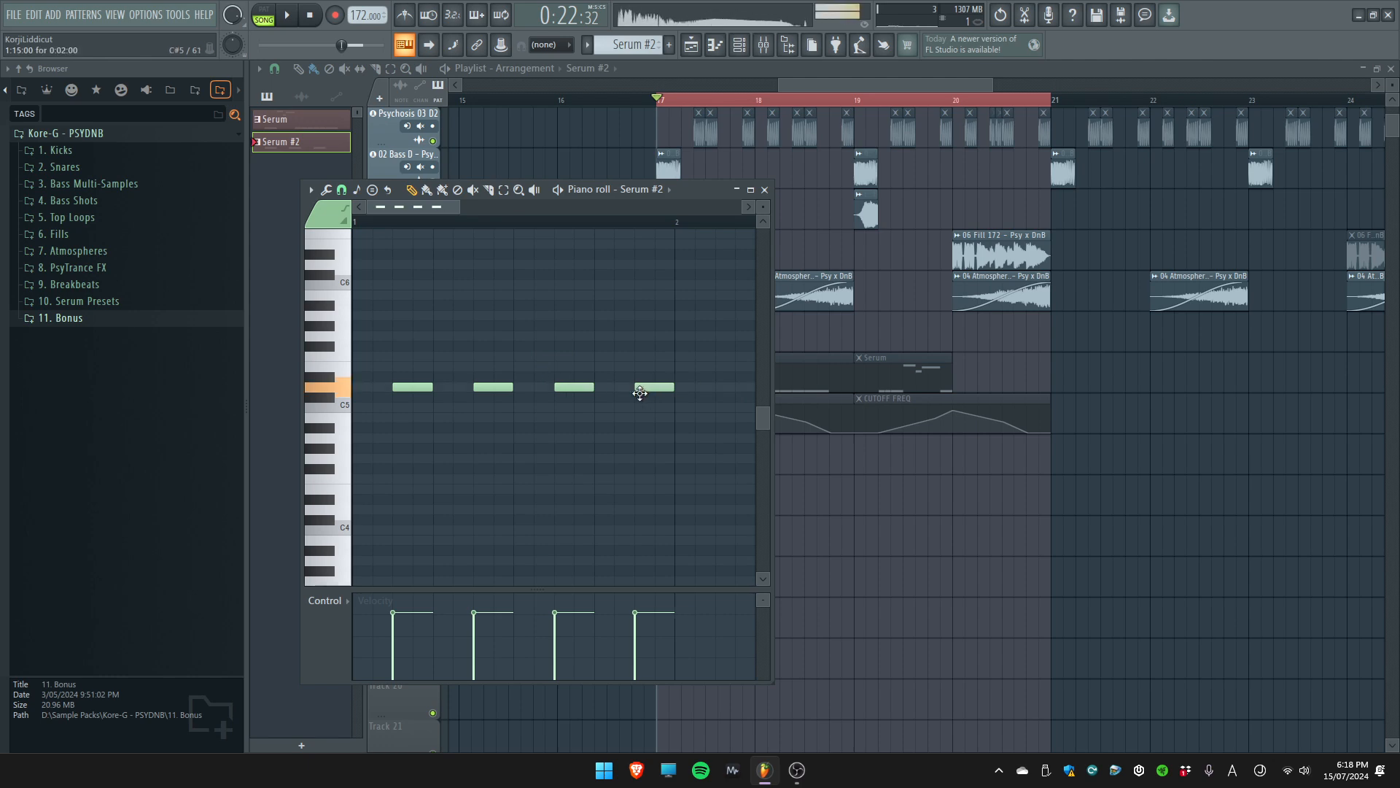
{"action": "key", "text": "F7"}
Mute the bass and crash shot clips at bar 17 and the snare and 01 Top Loop clips through bar 19, looping bar 17
{"action": "scroll", "coordinate": [700, 365], "scroll_direction": "up", "scroll_amount": 5}
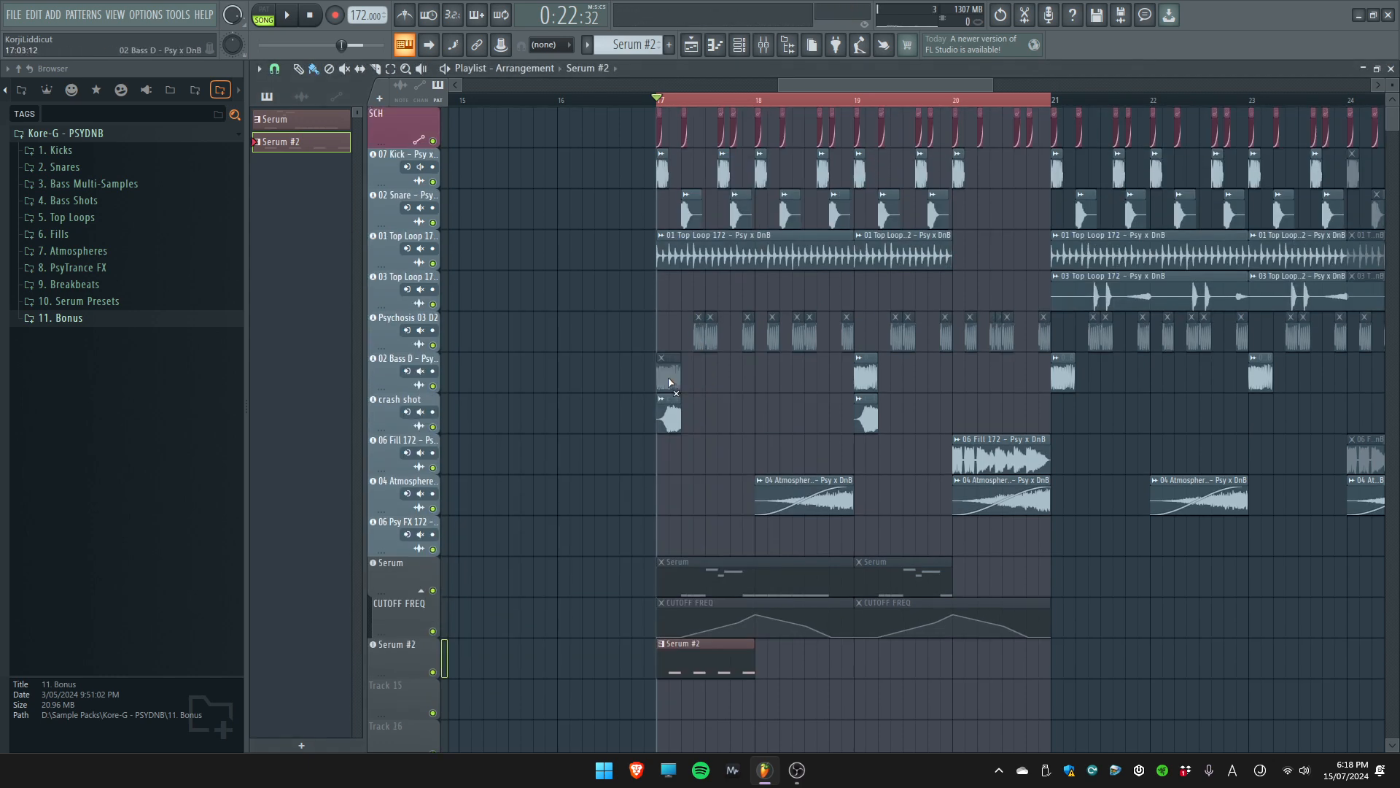
{"action": "mouse_move", "coordinate": [660, 255]}
{"action": "left_mouse_down"}
{"action": "mouse_move", "coordinate": [921, 248]}
{"action": "mouse_move", "coordinate": [690, 203]}
{"action": "left_mouse_up"}
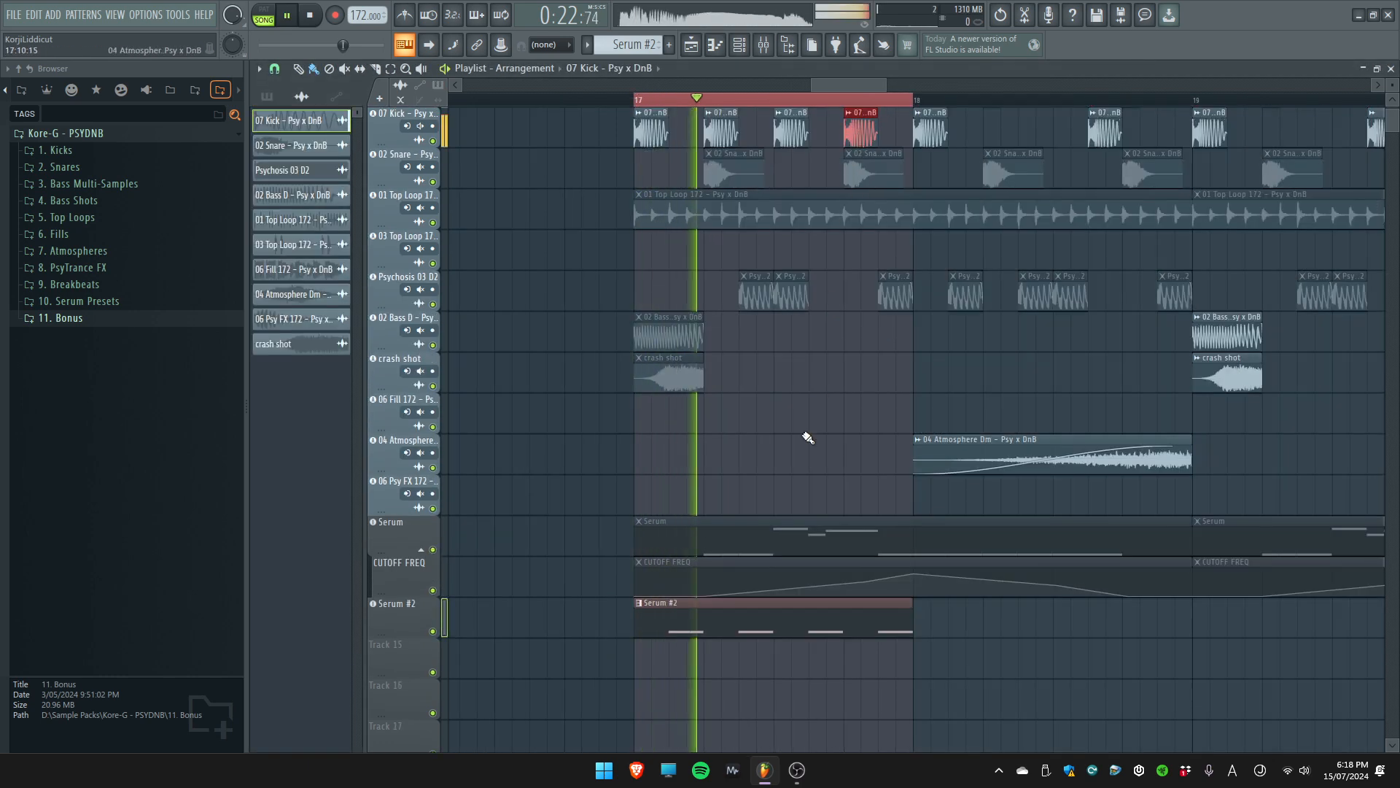
{"action": "scroll", "coordinate": [805, 436], "scroll_direction": "down", "scroll_amount": 4}
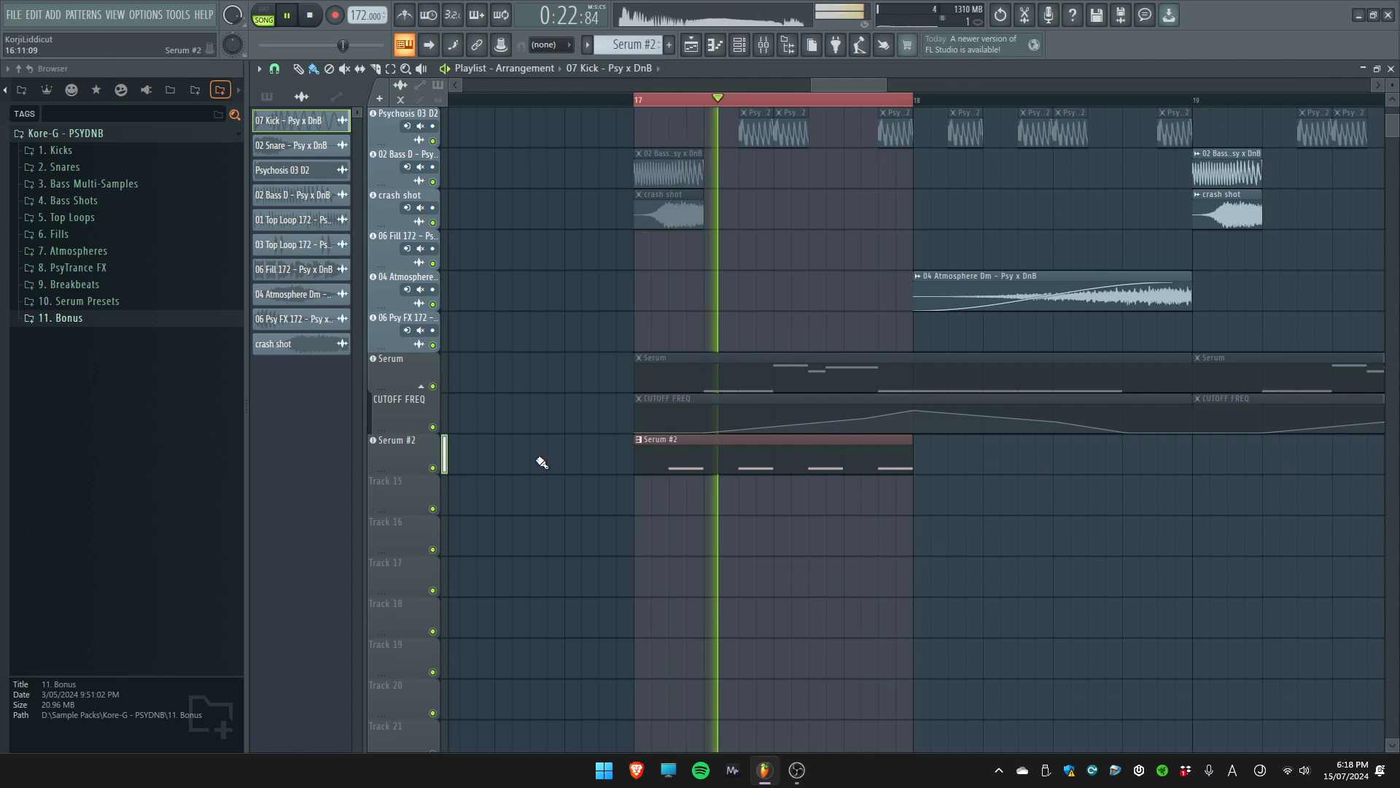
Open the Serum #2 clip's piano roll and play the pattern to check its notes
{"action": "double_click", "coordinate": [687, 459]}
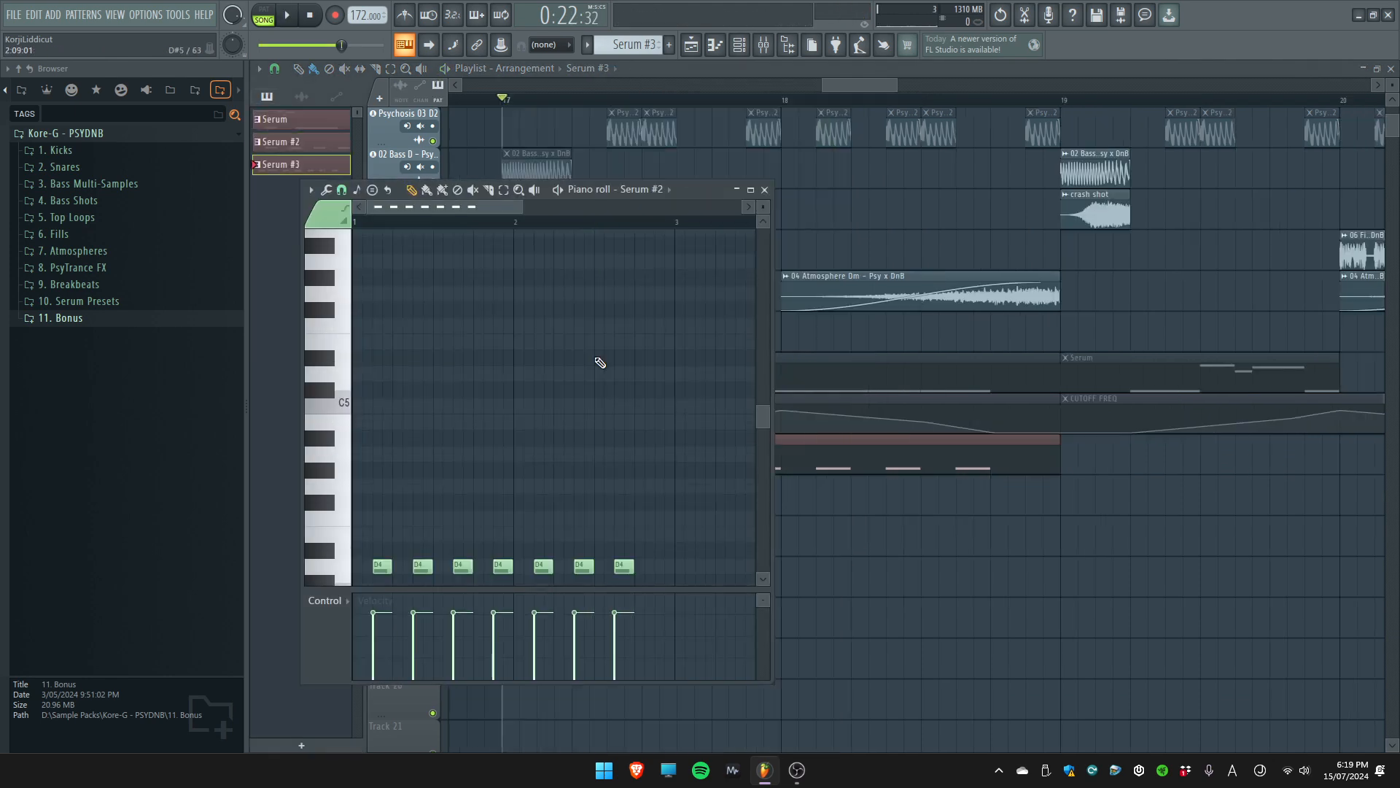
{"action": "scroll", "coordinate": [677, 288], "scroll_direction": "down", "scroll_amount": 3}
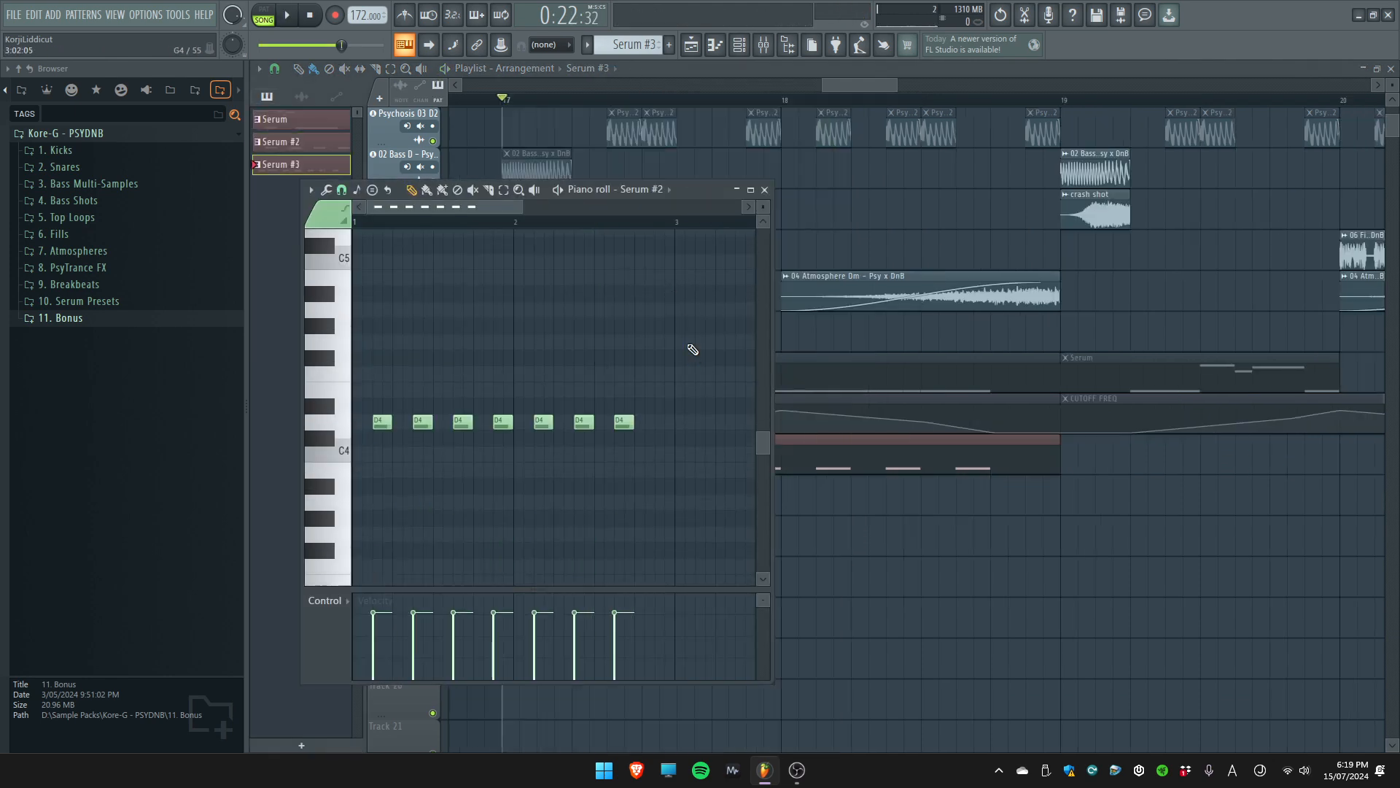
{"action": "key", "text": "space"}
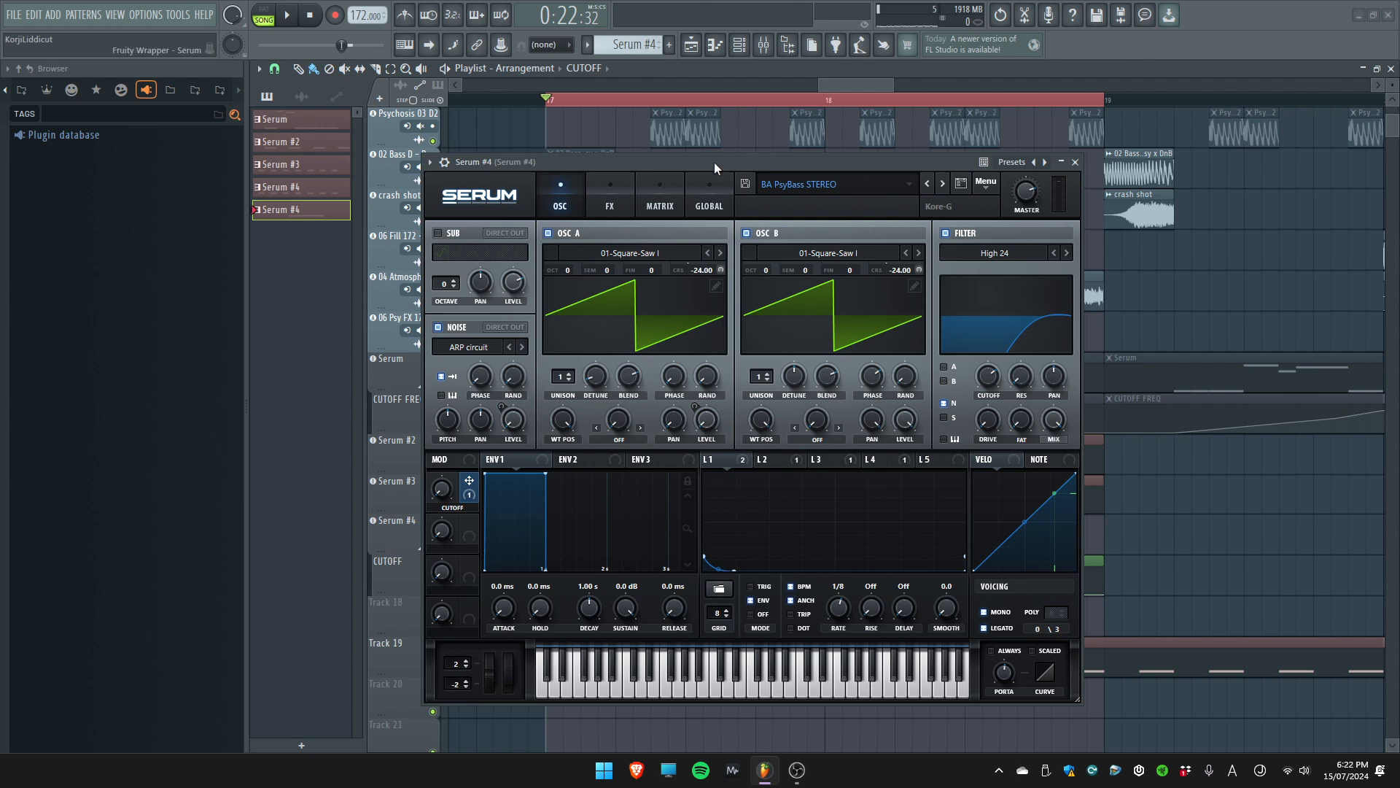
Close the Serum #4 instrument and play the looped section starting at bar 17 with the layered Serum parts
{"action": "key", "text": "Escape"}
{"action": "key", "text": "space"}
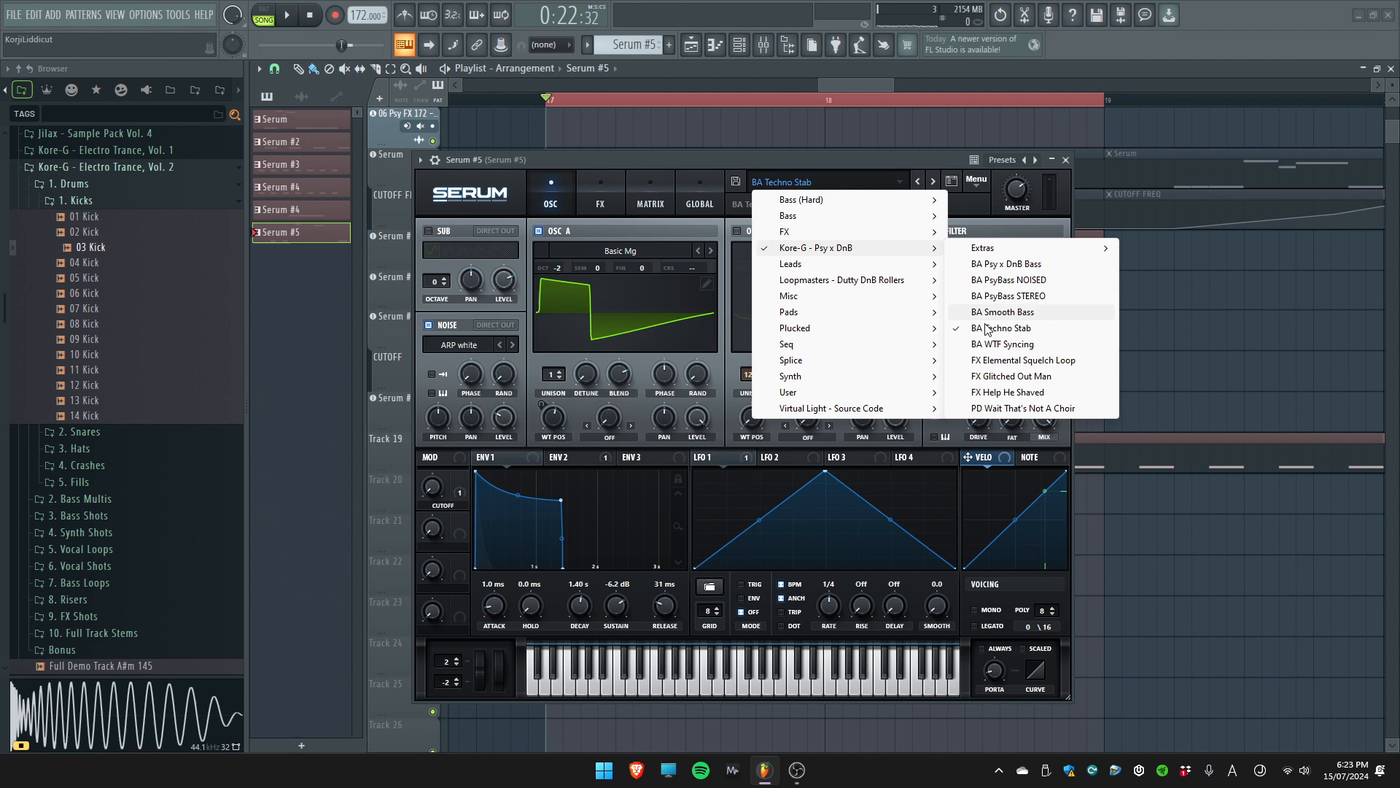
Step Serum #5 from the BA Techno Stab preset to BA WTF Syncing and shift LFO 1's peak about a quarter cycle later
{"action": "left_click", "coordinate": [981, 313]}
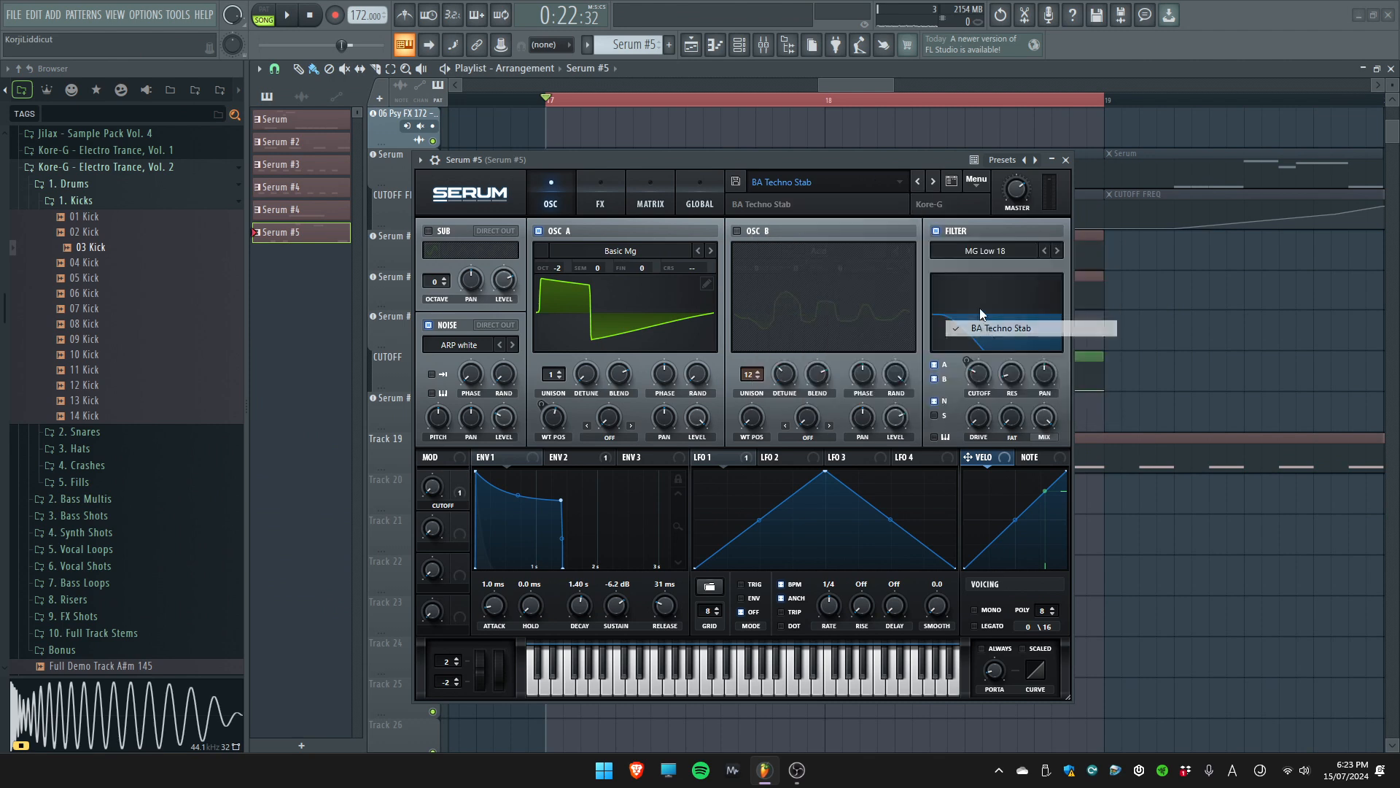
{"action": "left_click", "coordinate": [932, 183]}
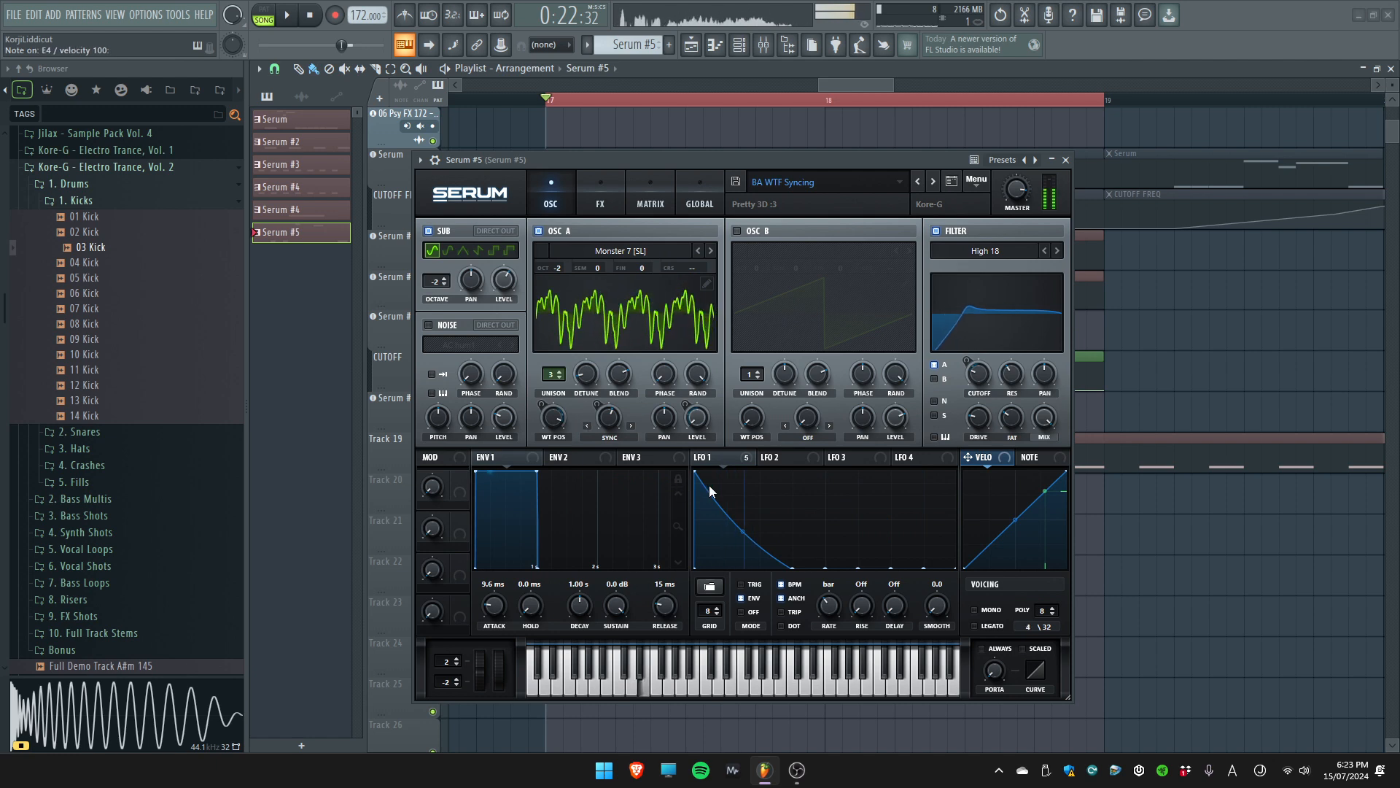
{"action": "left_click_drag", "start_coordinate": [707, 479], "coordinate": [765, 465]}
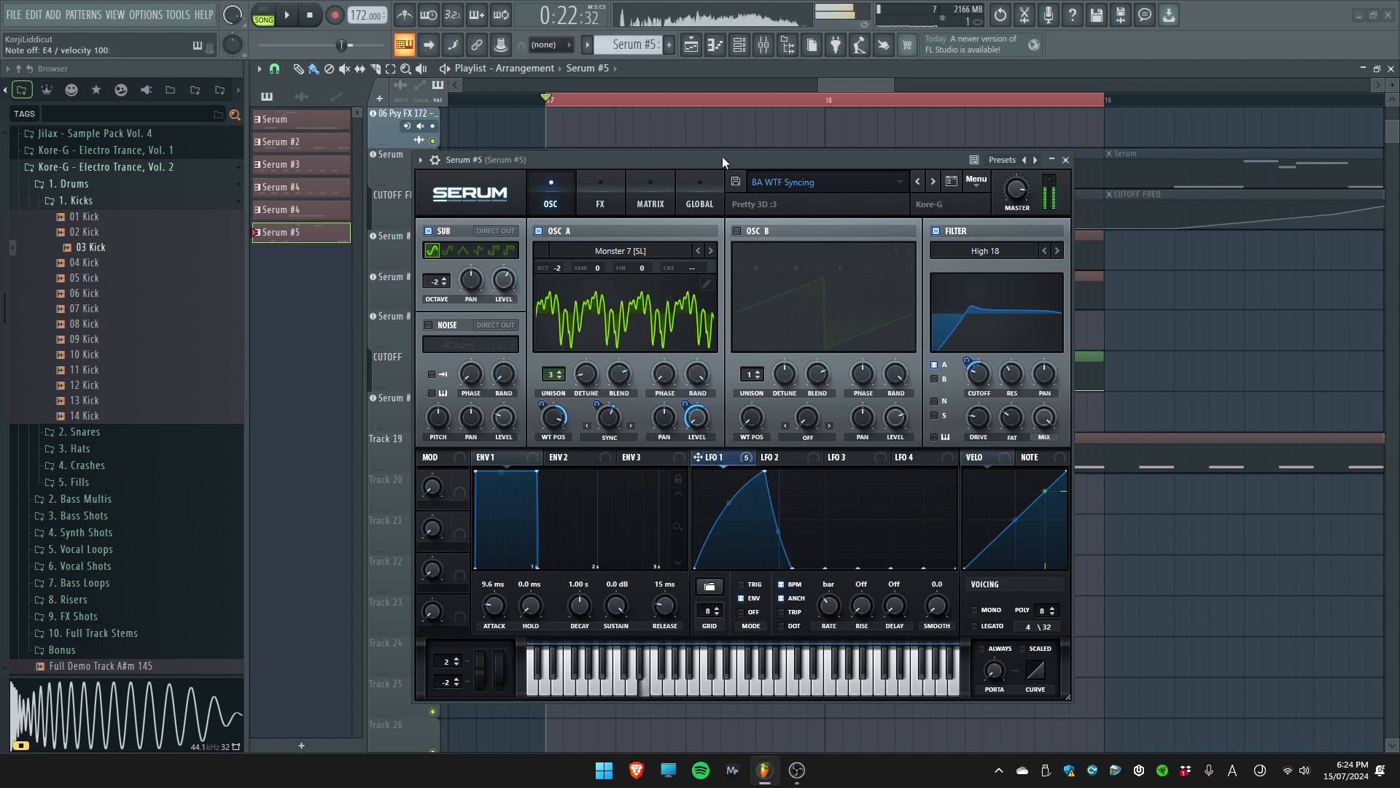
Open the Kore-G - Psy x DnB preset list in Serum #5
{"action": "left_click", "coordinate": [780, 183]}
{"action": "mouse_move", "coordinate": [846, 248]}
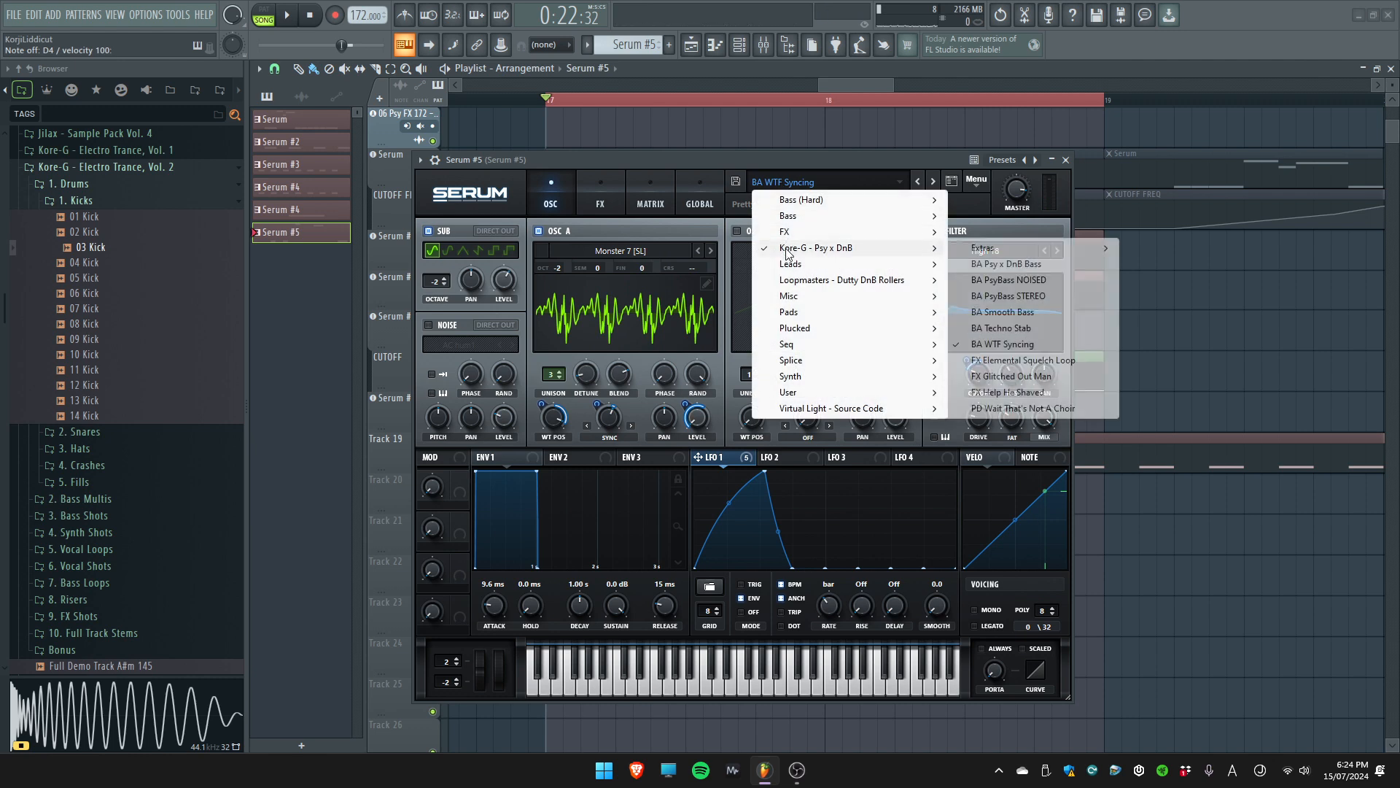